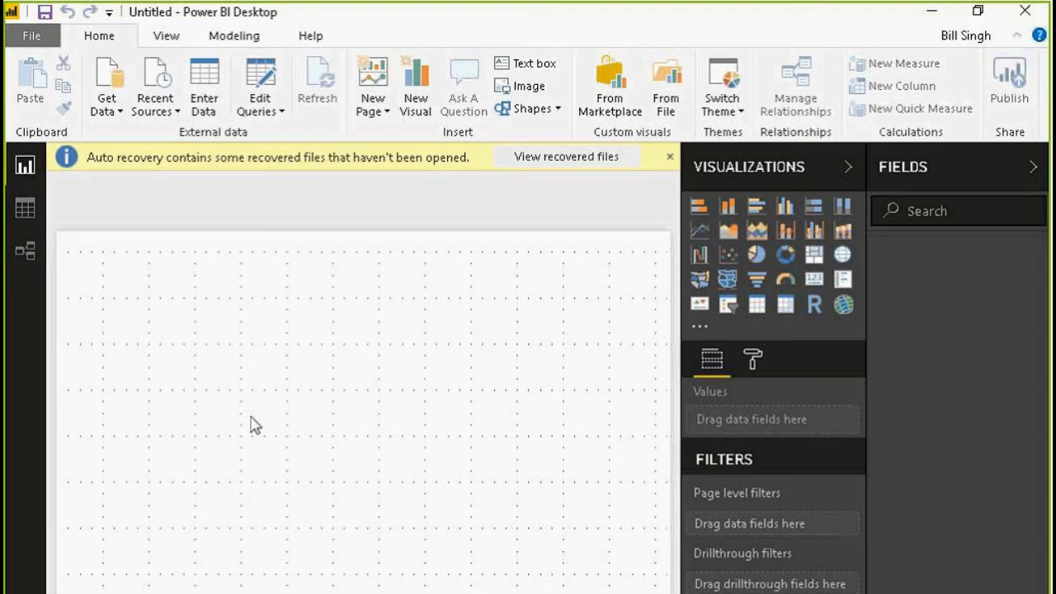
Step: Collapse the Visualizations and Fields panes to enlarge the report canvas
left_click(847, 167)
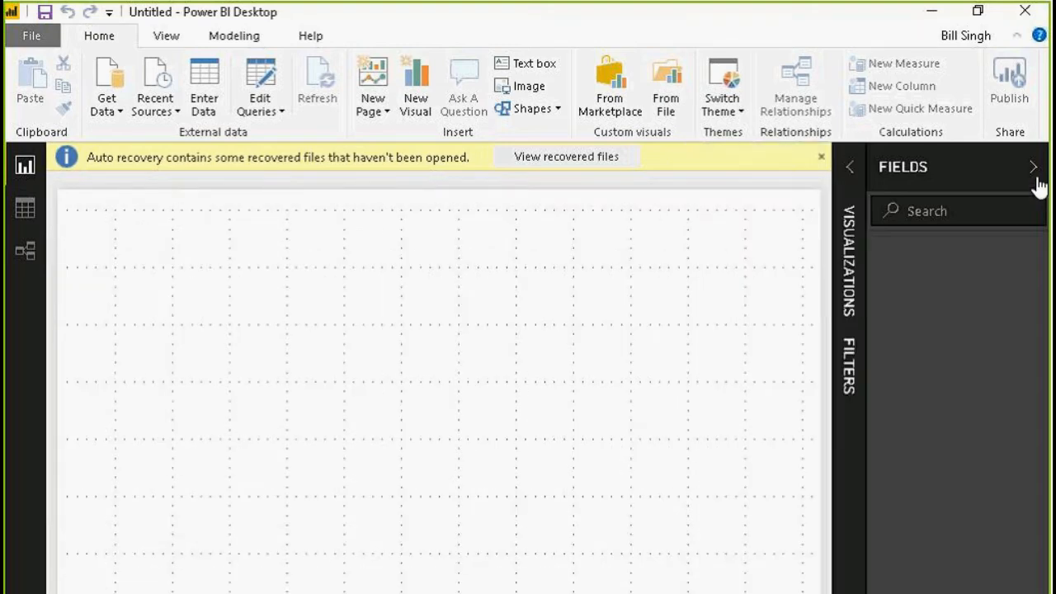
left_click(1035, 170)
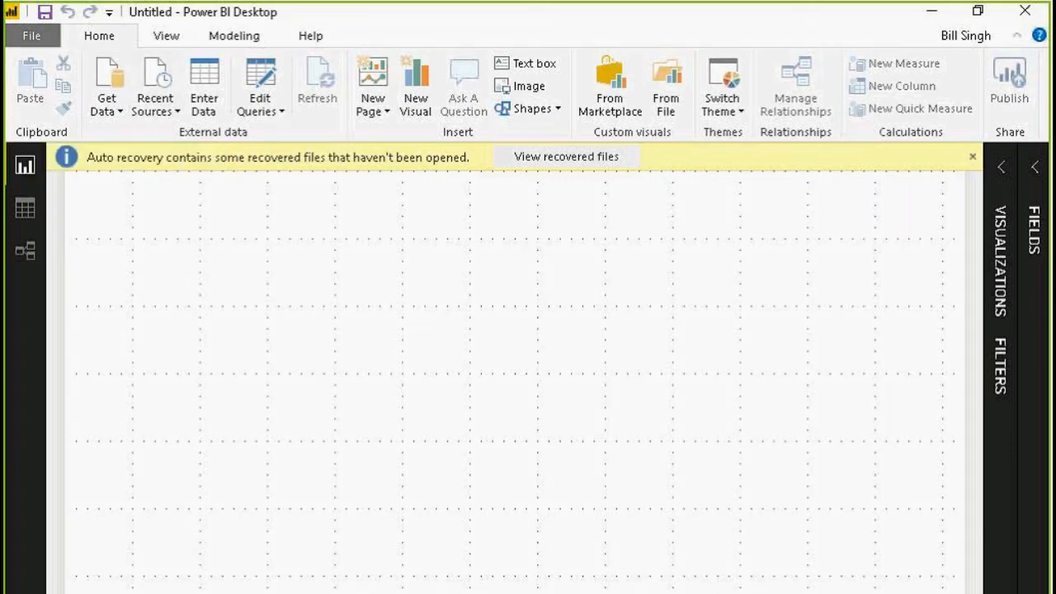
left_click(166, 38)
left_click(227, 41)
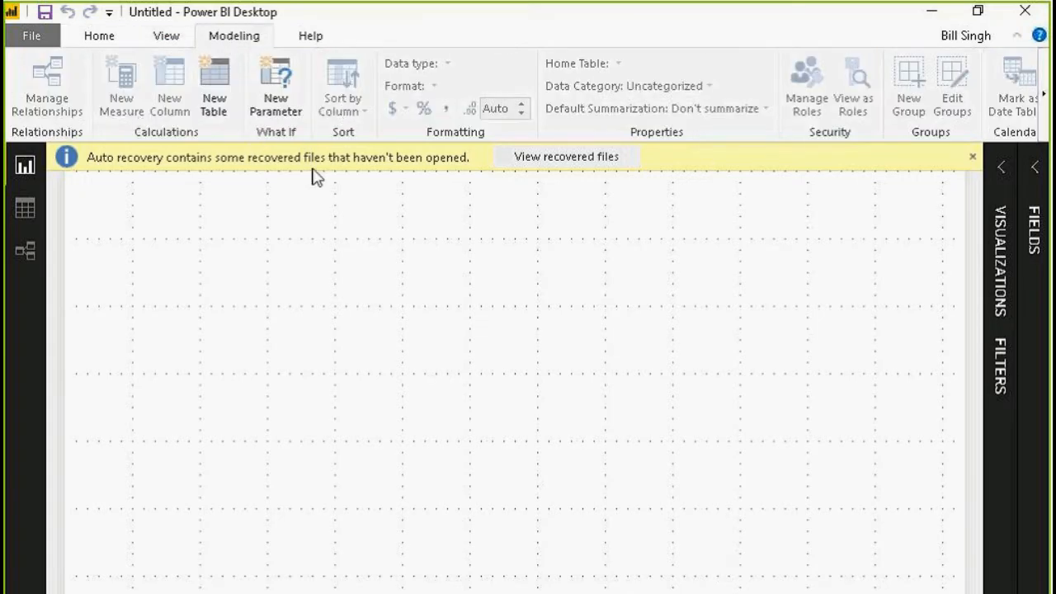
left_click(32, 36)
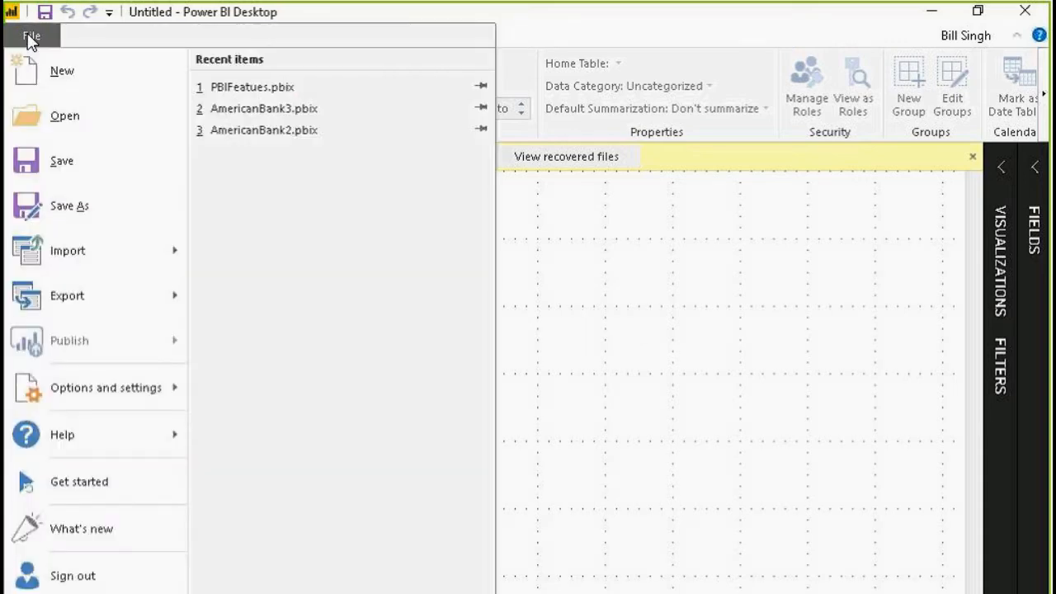
left_click(746, 396)
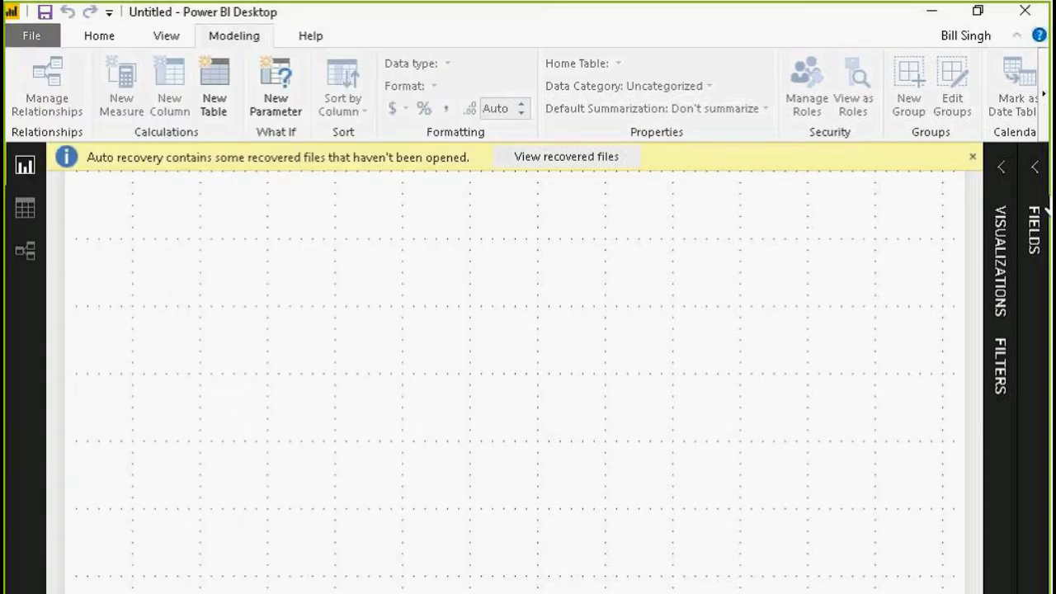
left_click(95, 36)
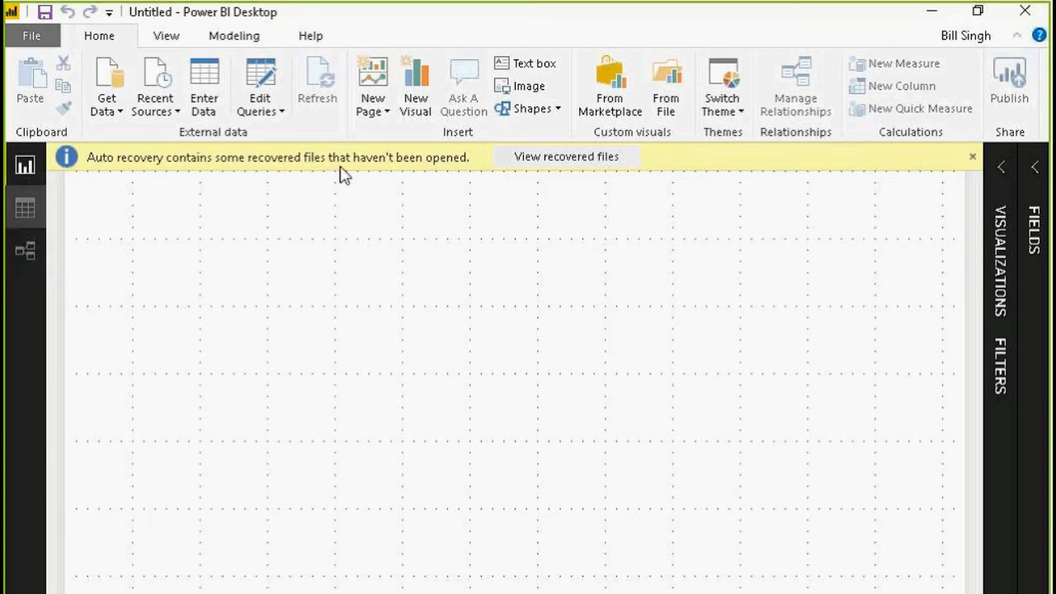
Step: Look at the relationships view in a reduced window and return to the maximized report view
left_click(978, 13)
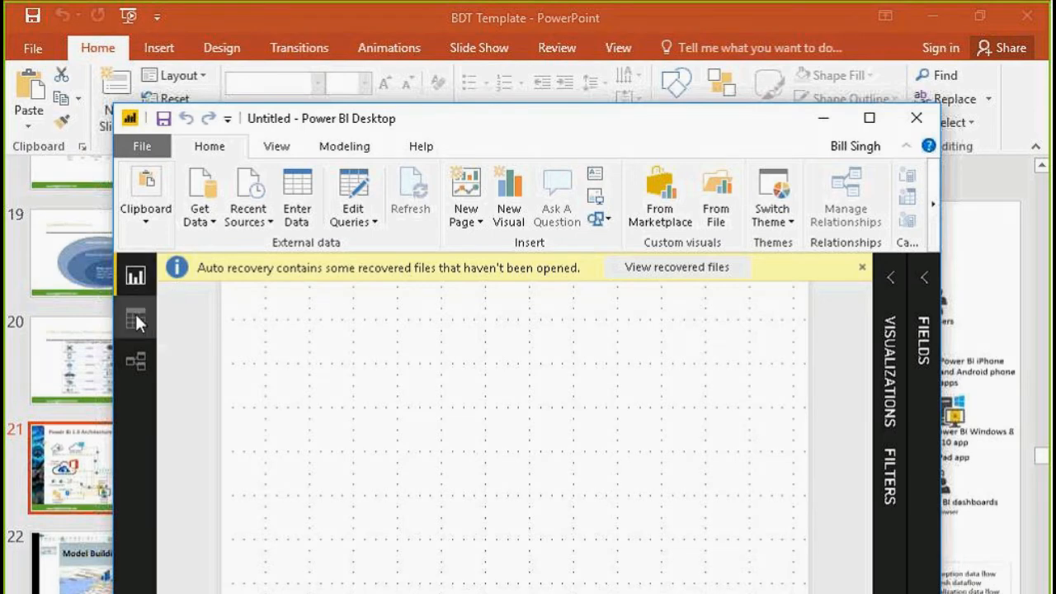
left_click(133, 361)
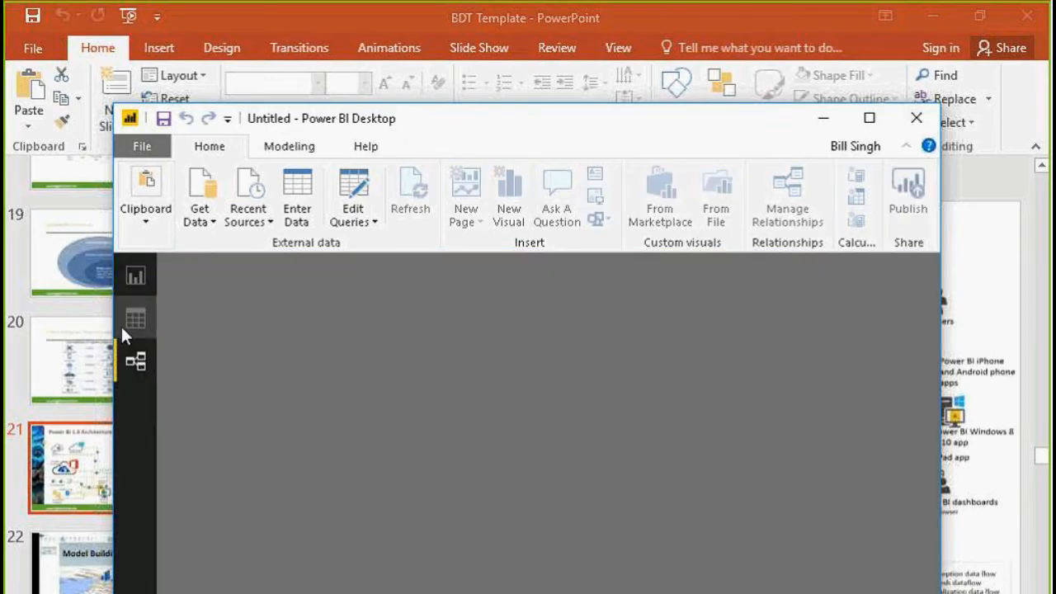
left_click(131, 282)
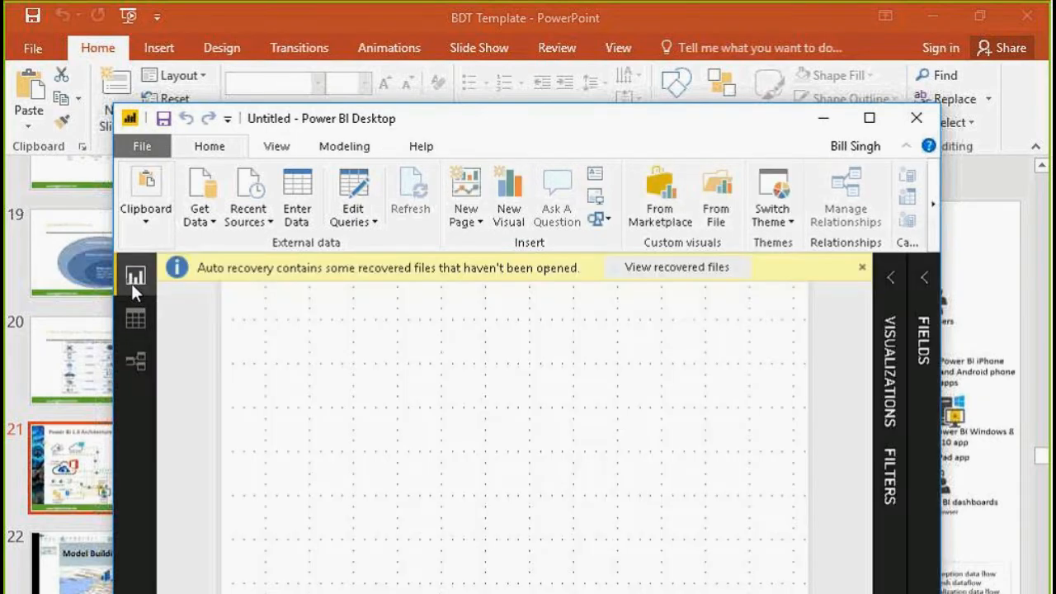
left_click(869, 121)
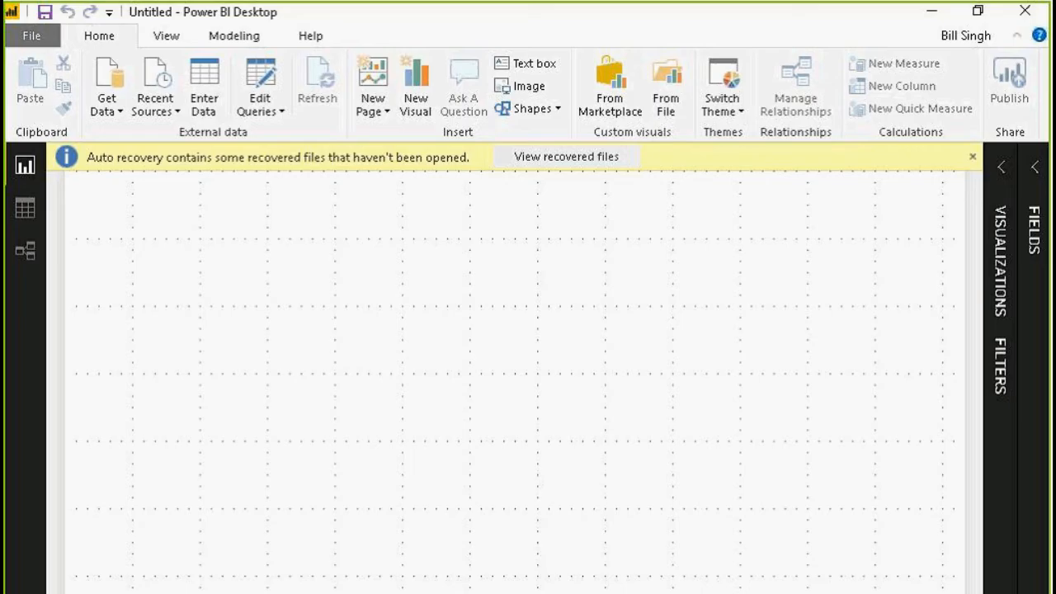
Step: Switch to Chrome, search for "power bi data source" and open the Microsoft Docs article on data sources in Power BI Desktop
key("alt+Tab")
left_click(437, 397)
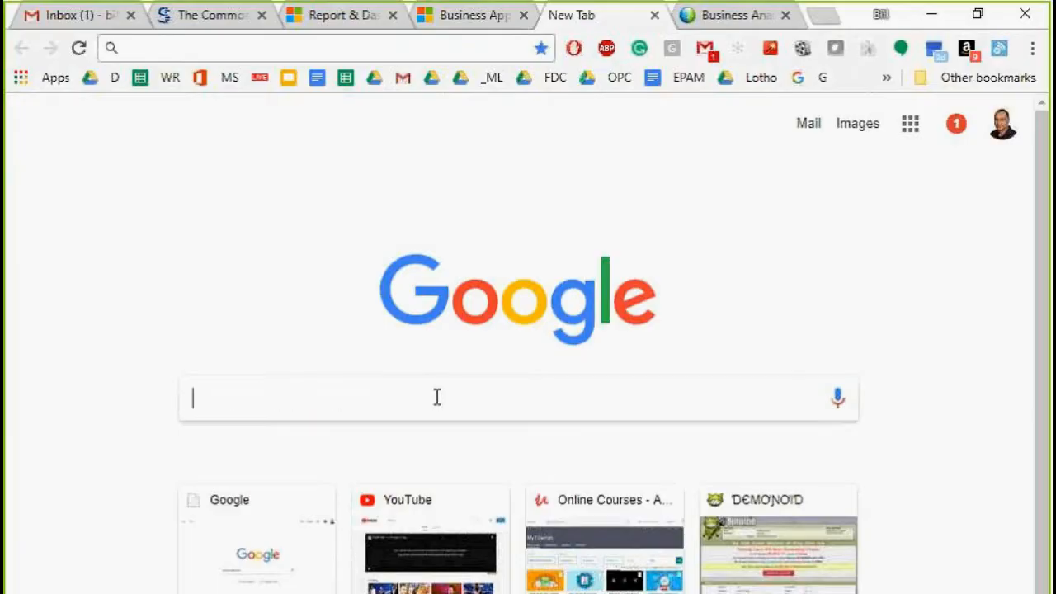
type("power bi")
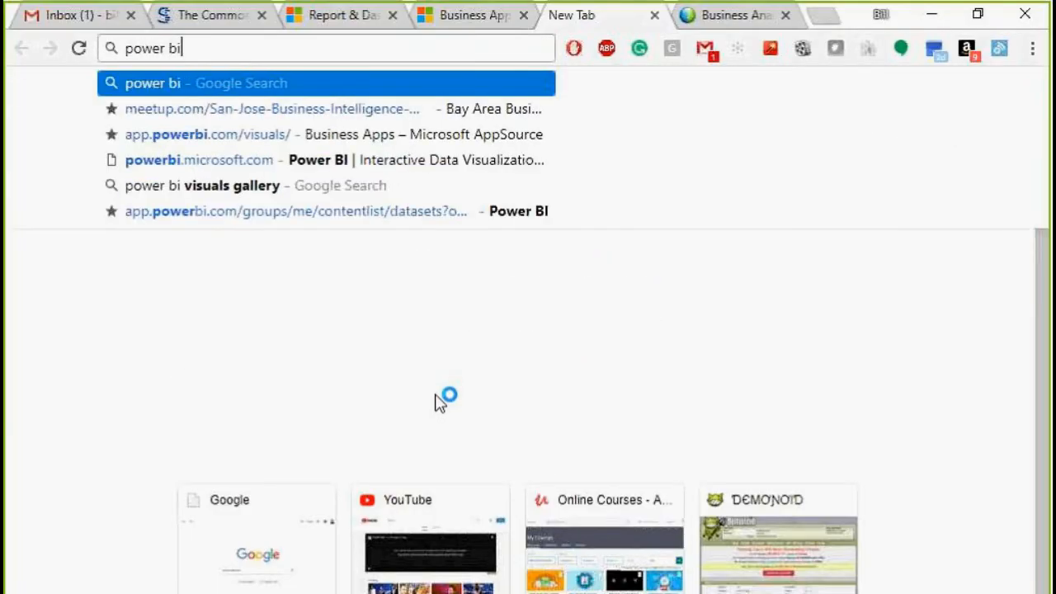
type(" data sourc")
key("BackSpace")
type("so")
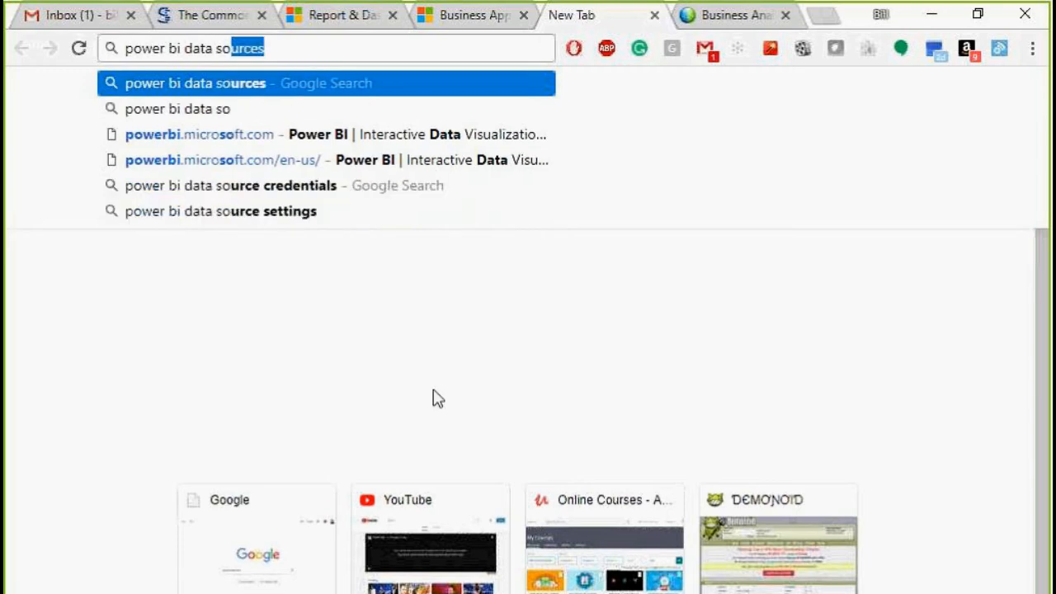
type("urce")
key("Return")
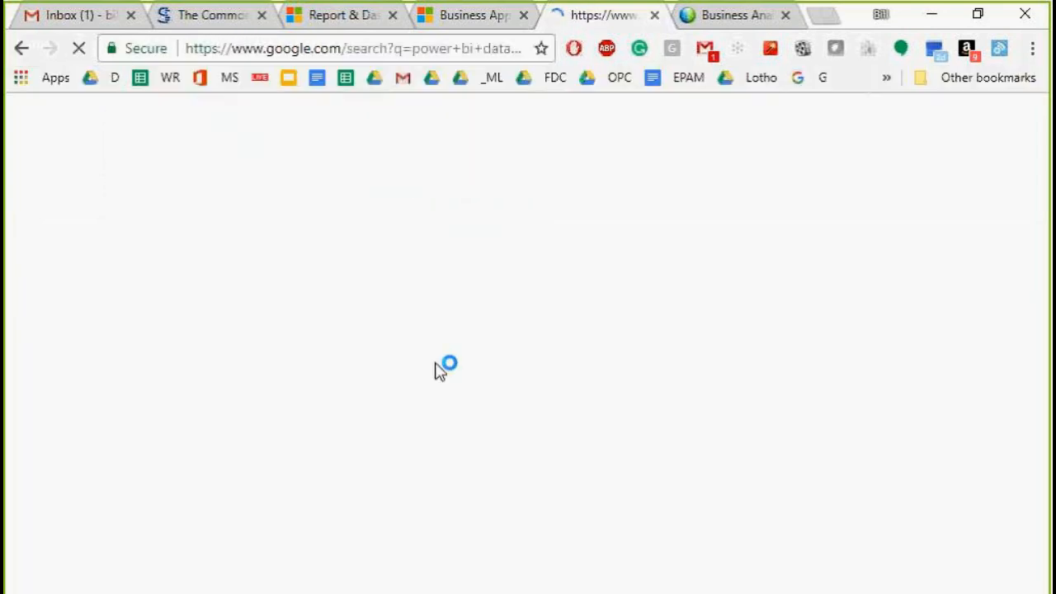
scroll(387, 444, "down", 1)
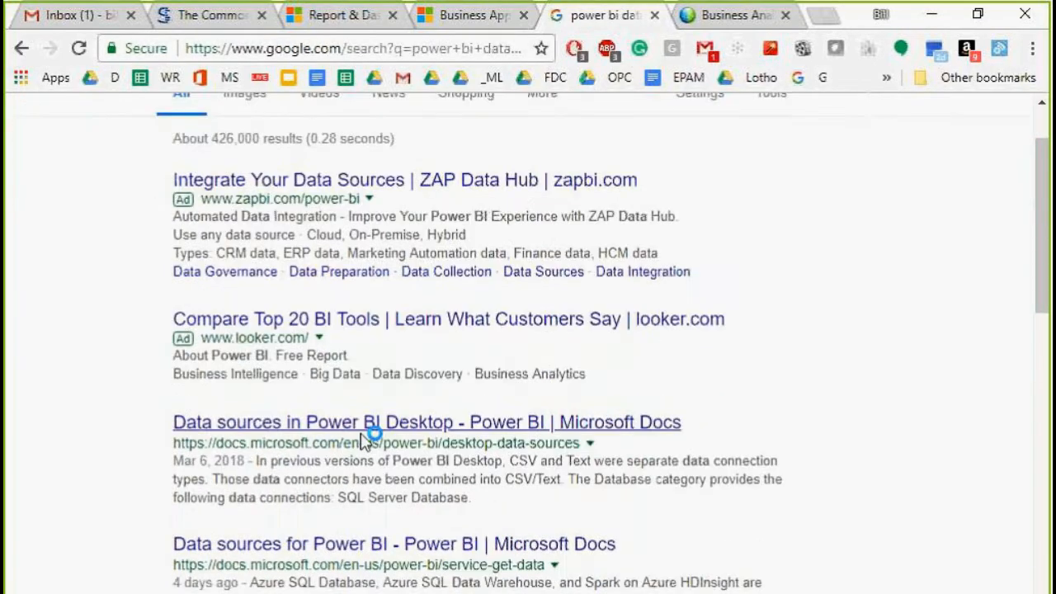
left_click(363, 438)
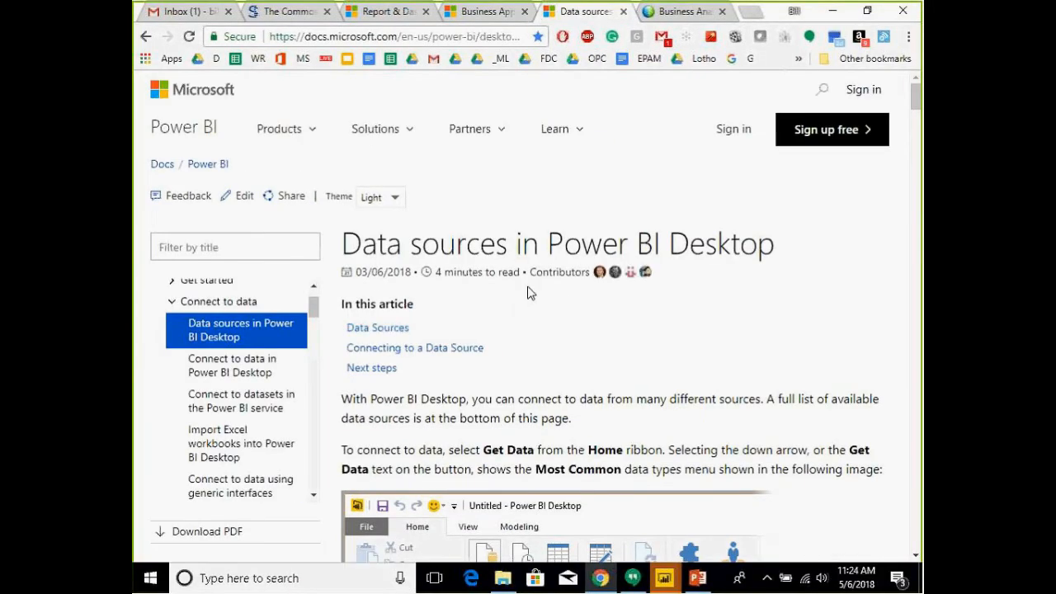
Step: Examine the article's list of data source categories and the connections offered in the File category
scroll(532, 287, "down", 5)
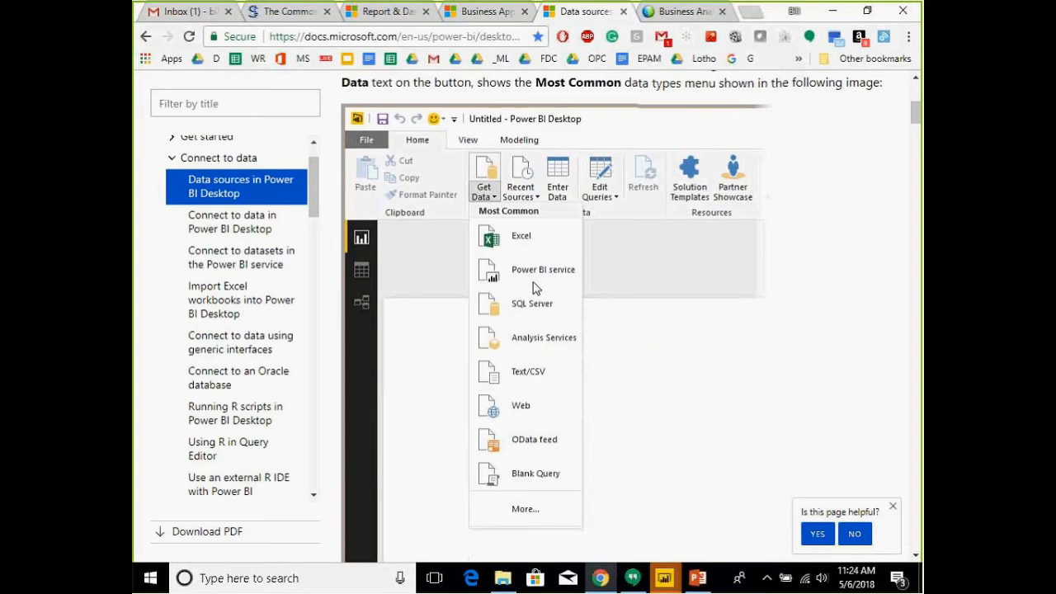
scroll(533, 286, "down", 5)
scroll(542, 282, "up", 8)
scroll(544, 285, "down", 3)
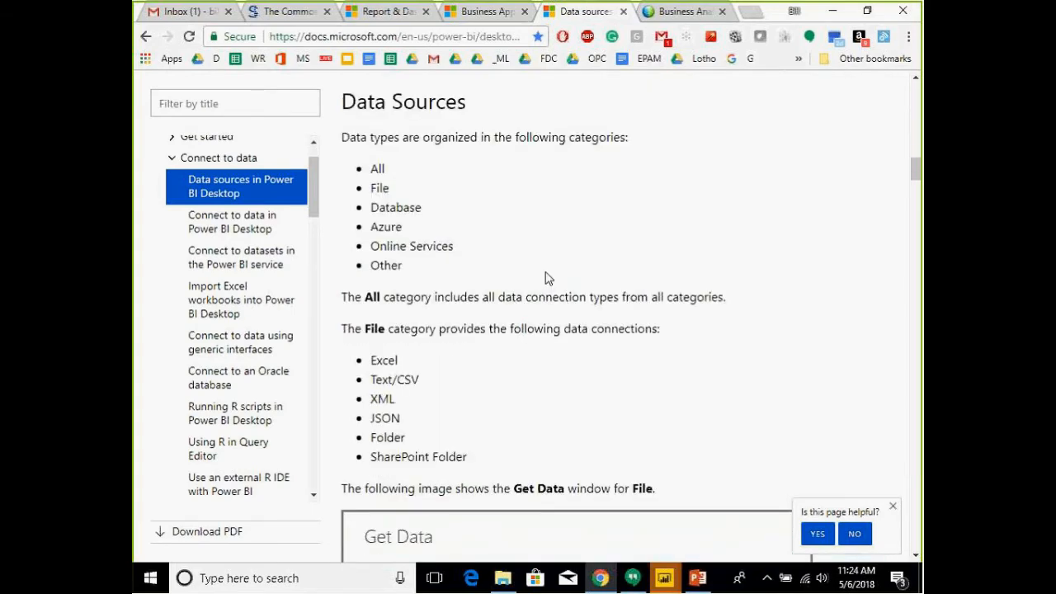
scroll(549, 285, "up", 1)
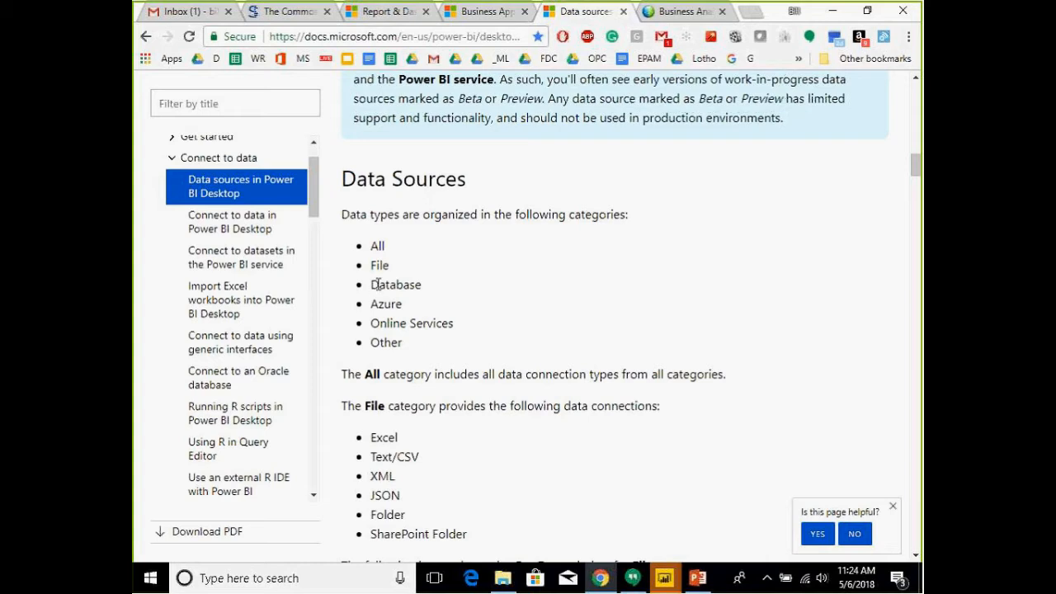
scroll(438, 276, "down", 1)
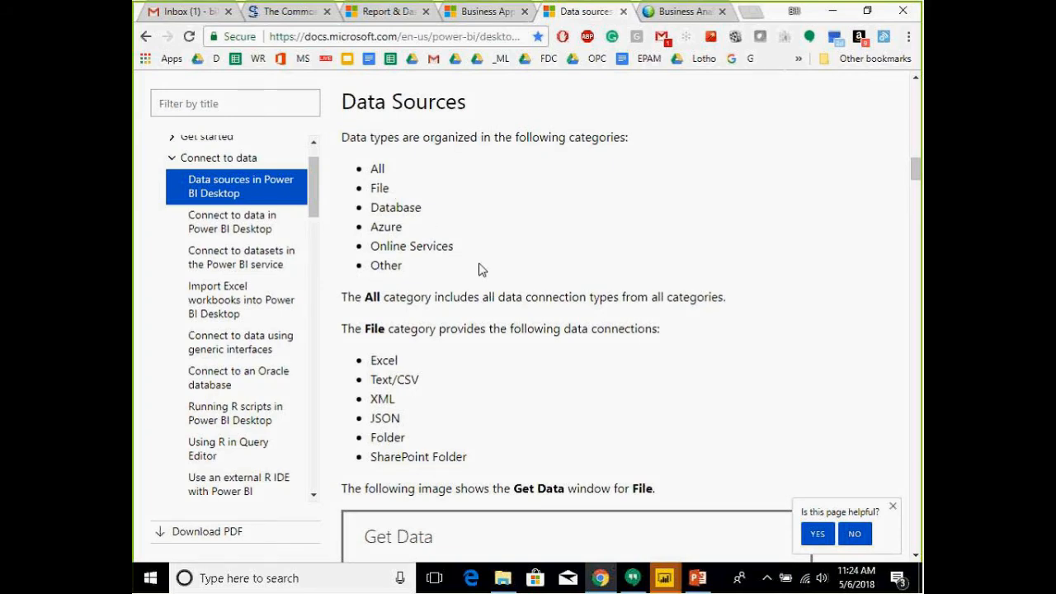
scroll(479, 269, "down", 1)
scroll(470, 255, "down", 1)
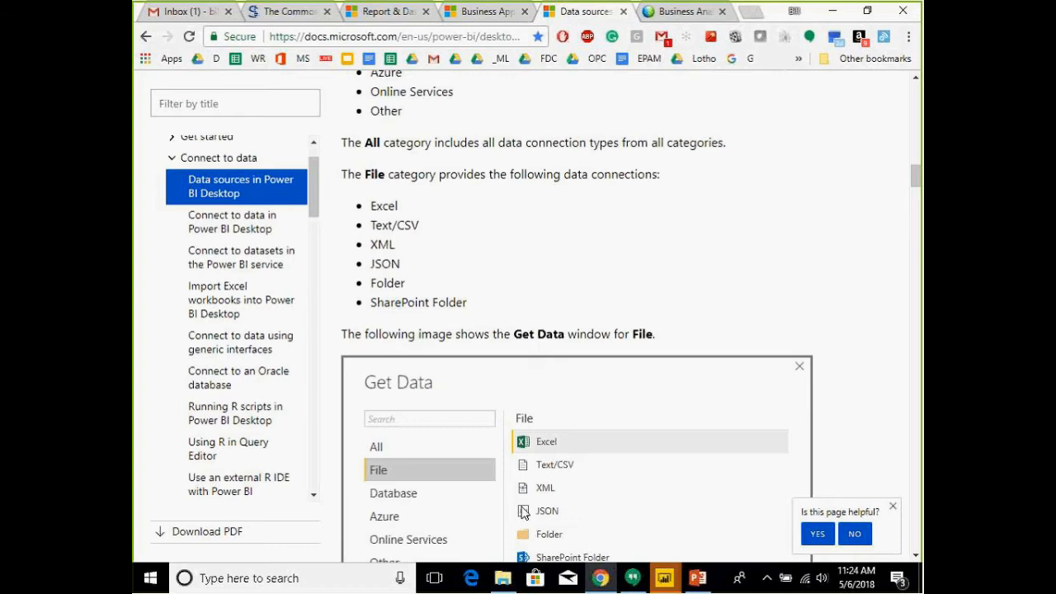
Step: Switch to the untitled report in Power BI Desktop and open the full Get Data list of sources
mouse_move(664, 577)
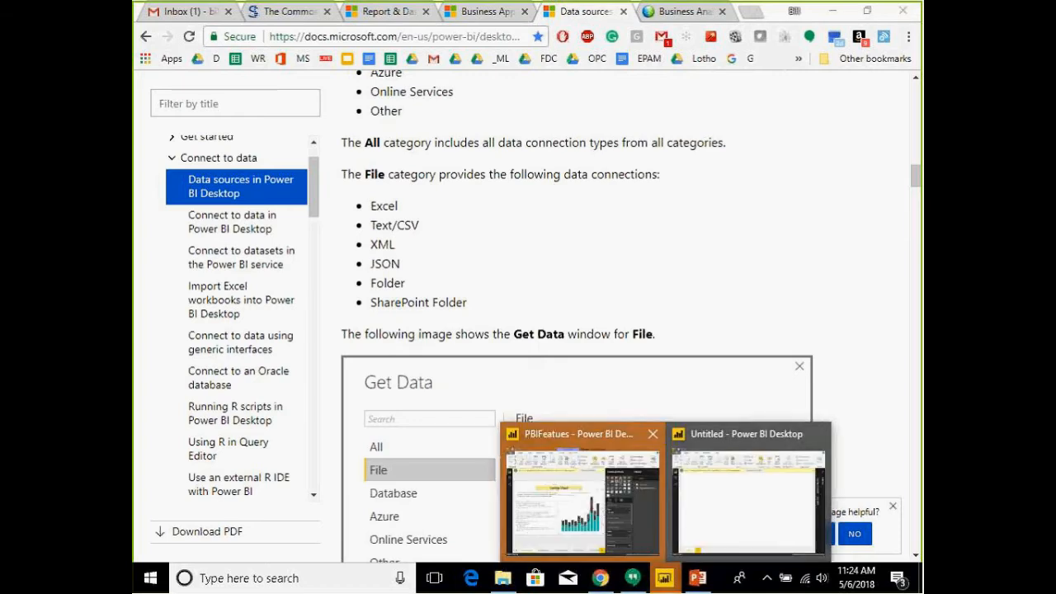
left_click(748, 499)
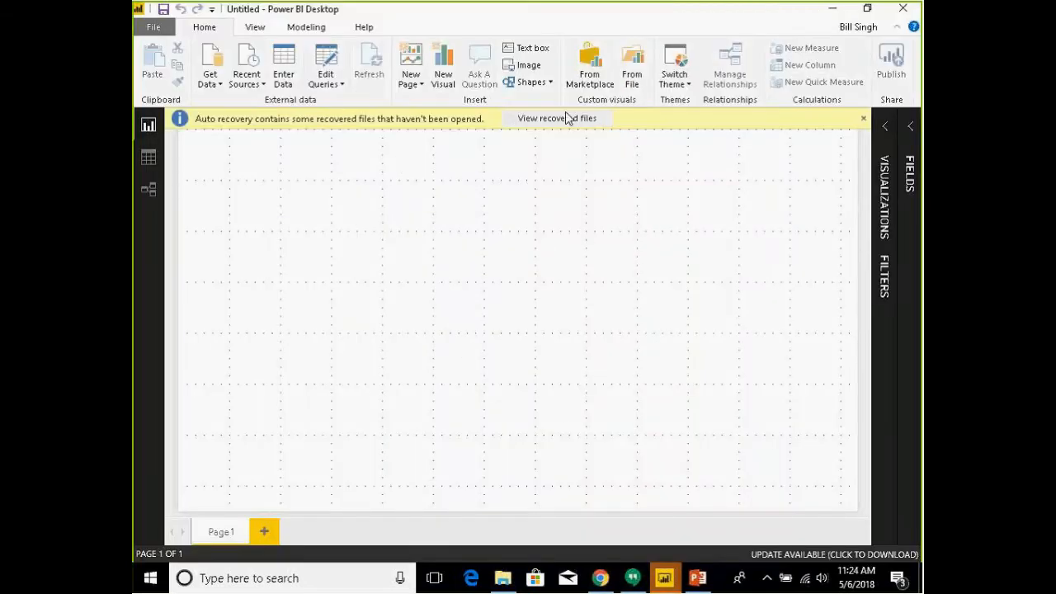
left_click(213, 85)
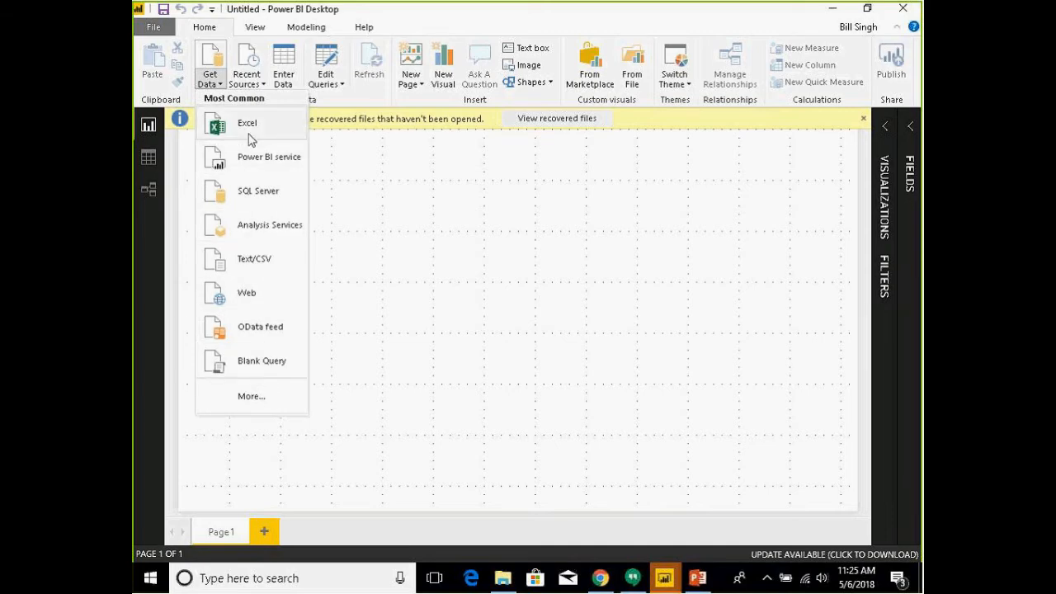
left_click(211, 60)
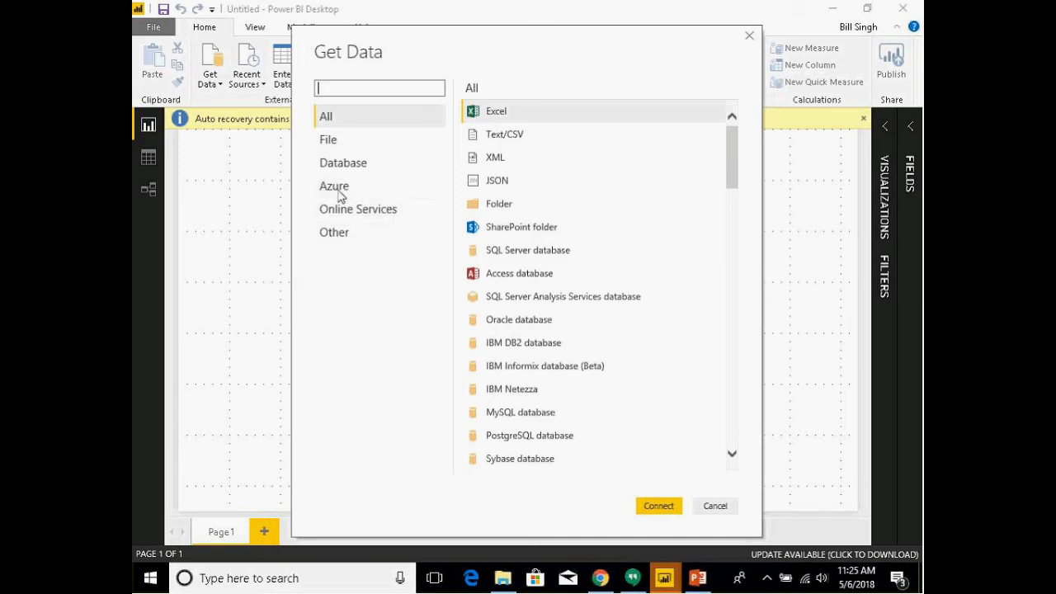
Step: Browse the Azure and Online Services connectors, and search all data sources for "had"
left_click(340, 193)
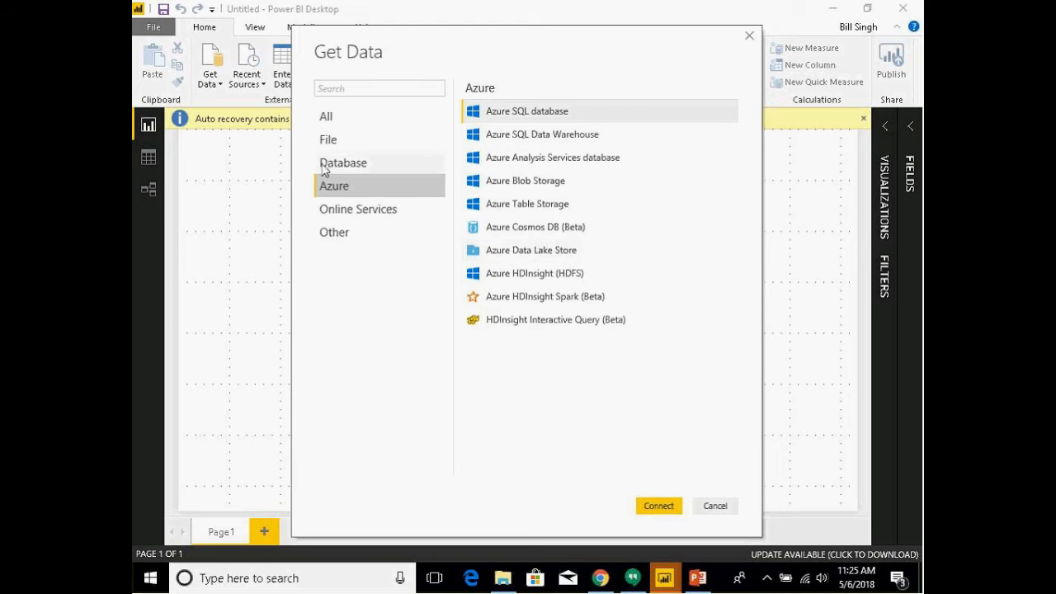
left_click(336, 212)
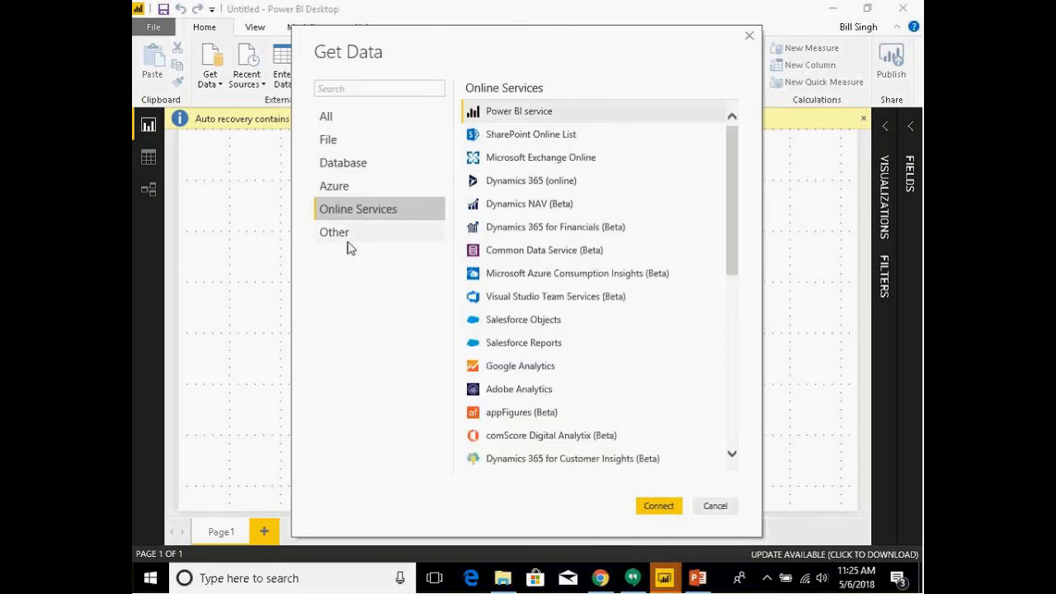
left_click(330, 122)
left_click(361, 88)
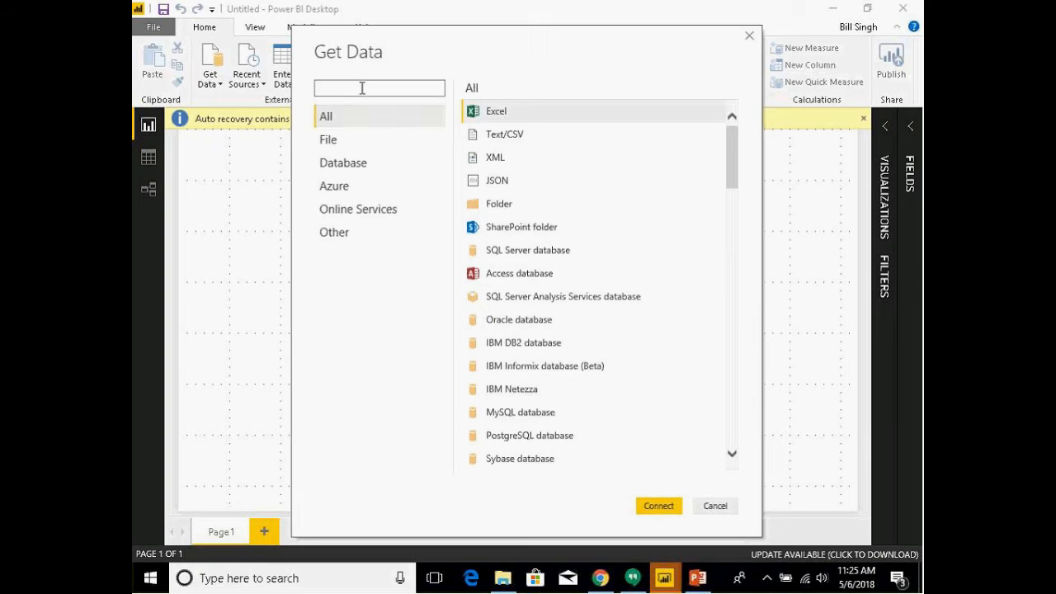
type("had")
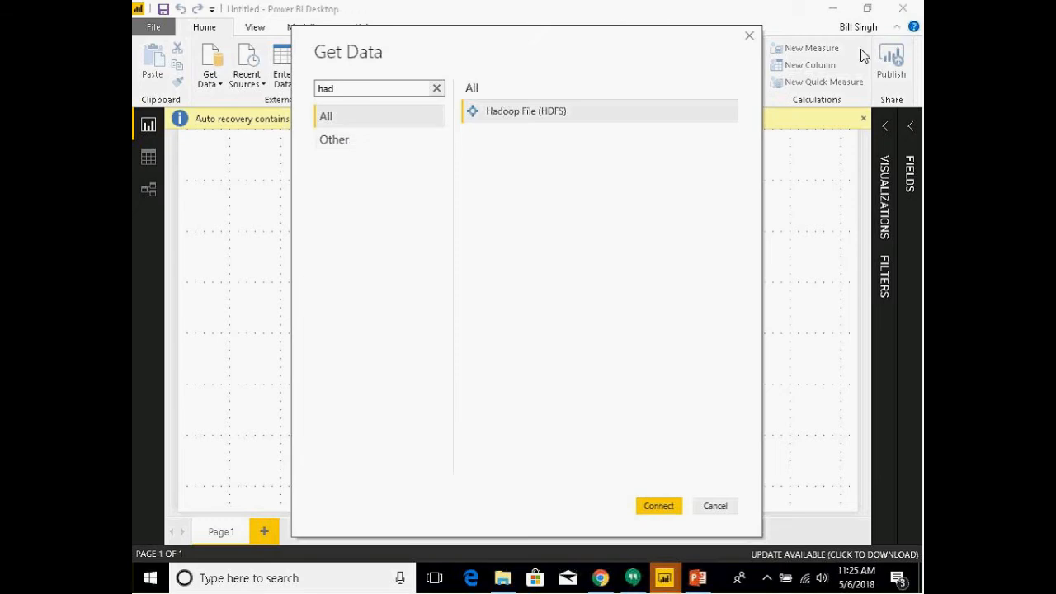
Step: Return to the data sources article in Chrome and examine the connections listed for the File and Database categories
left_click(600, 577)
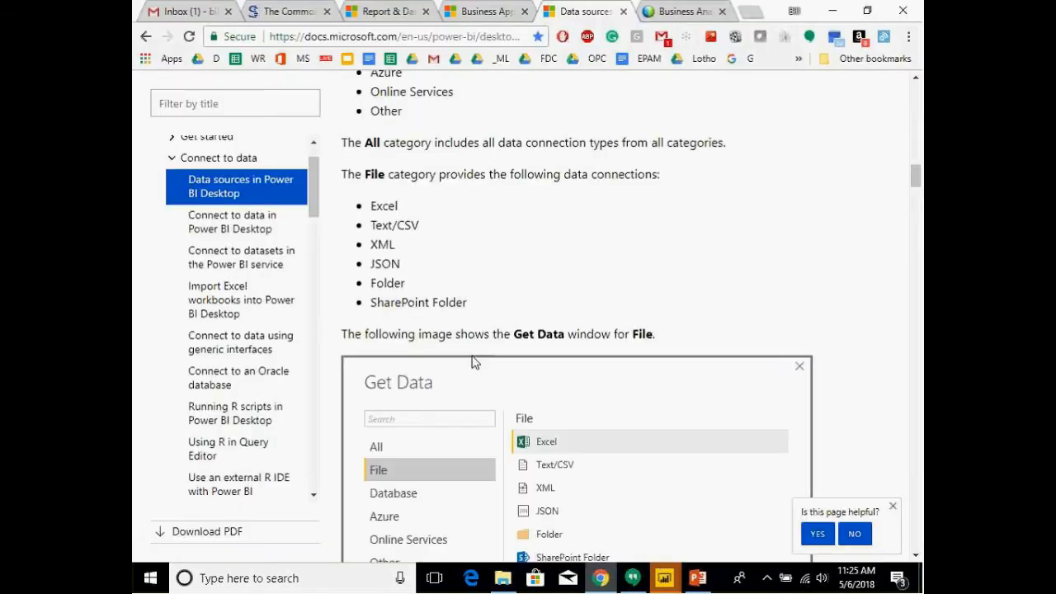
scroll(453, 300, "down", 2)
scroll(450, 297, "up", 2)
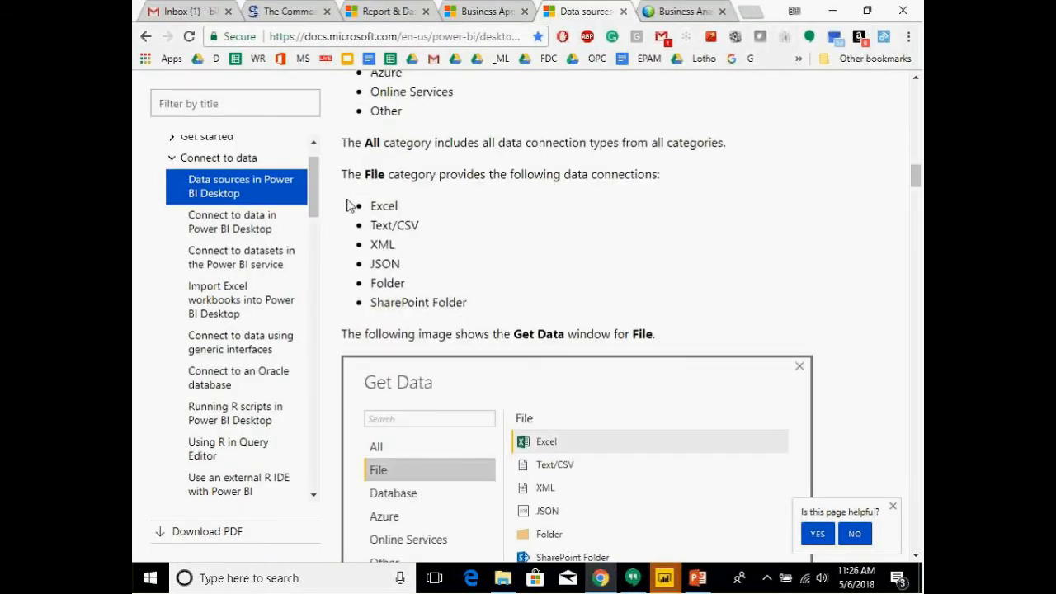
scroll(497, 231, "down", 1)
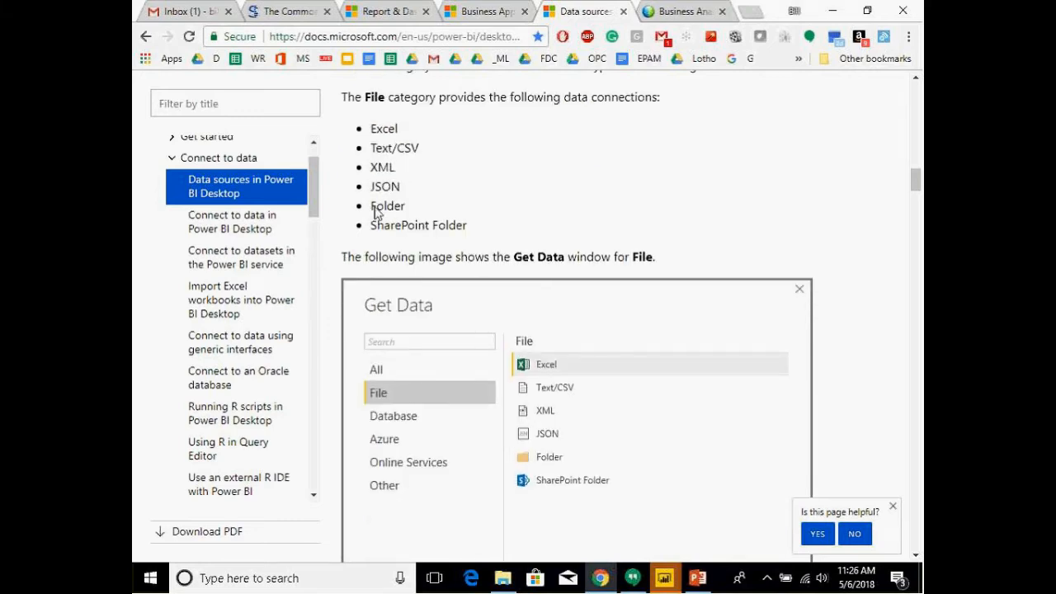
scroll(506, 228, "down", 1)
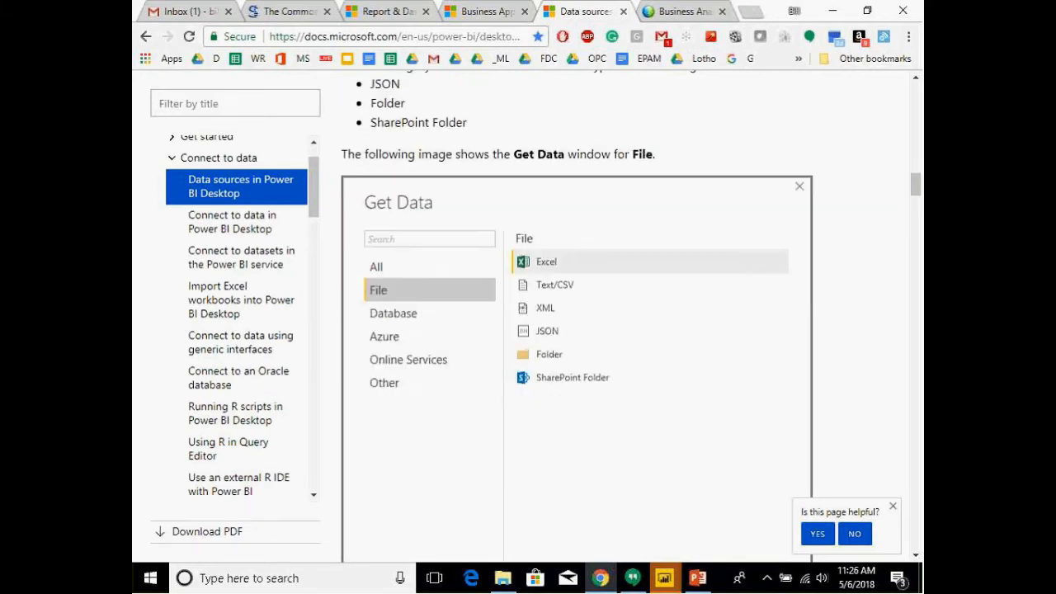
scroll(509, 227, "down", 8)
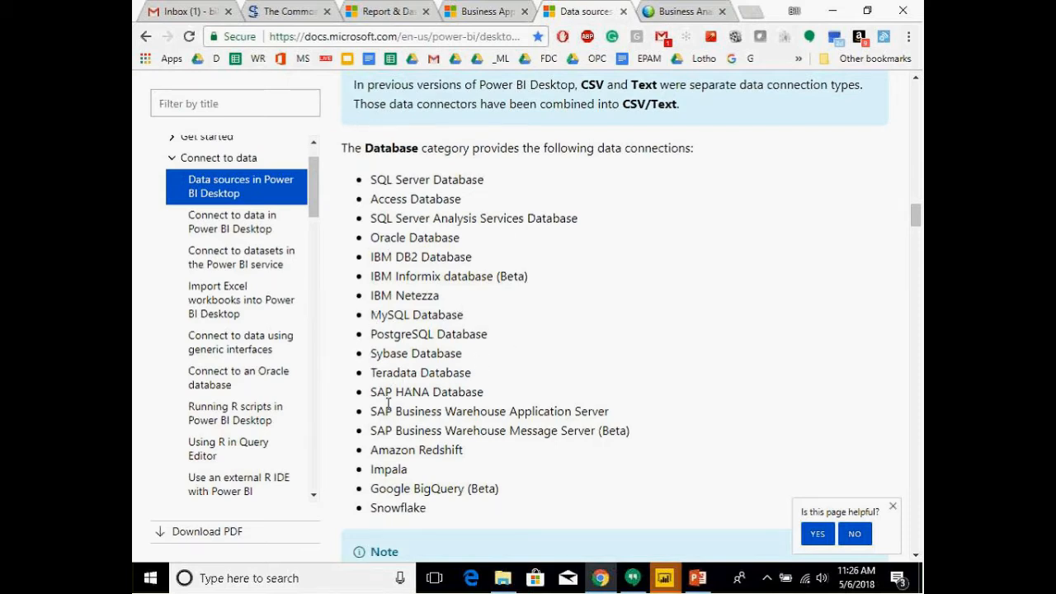
scroll(492, 406, "down", 3)
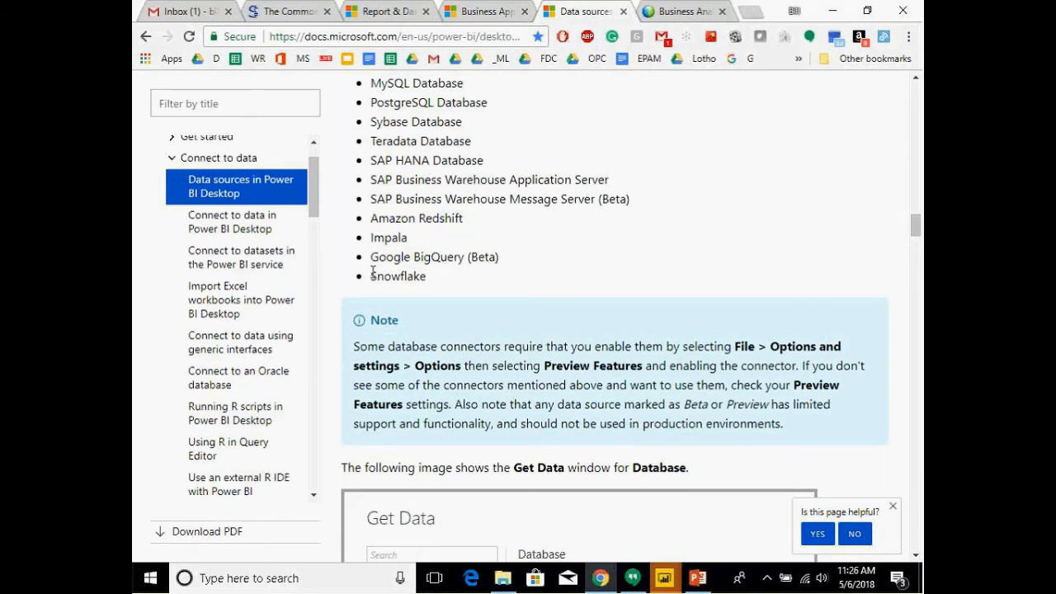
Step: Examine which connectors in the article's Database category are marked as Beta, including Google BigQuery and SAP Business Warehouse Message Server
left_click_drag(501, 258, 467, 257)
scroll(582, 246, "up", 1)
left_click_drag(630, 277, 600, 272)
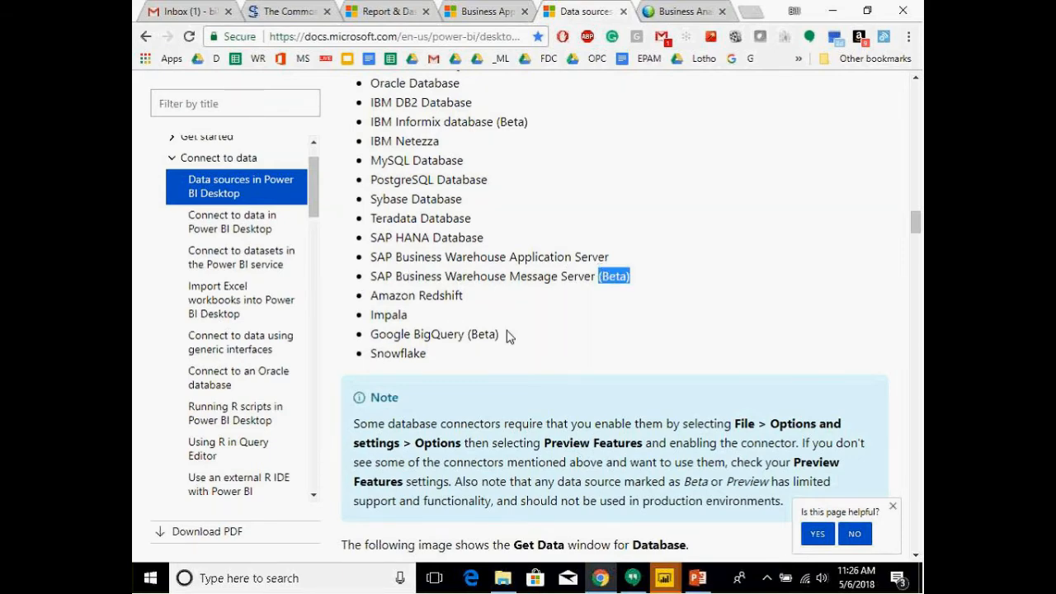
Step: Examine the article's Azure category connections, highlighting the HDInsight, Spark and Cosmos DB entries
scroll(508, 330, "down", 2)
scroll(508, 328, "down", 8)
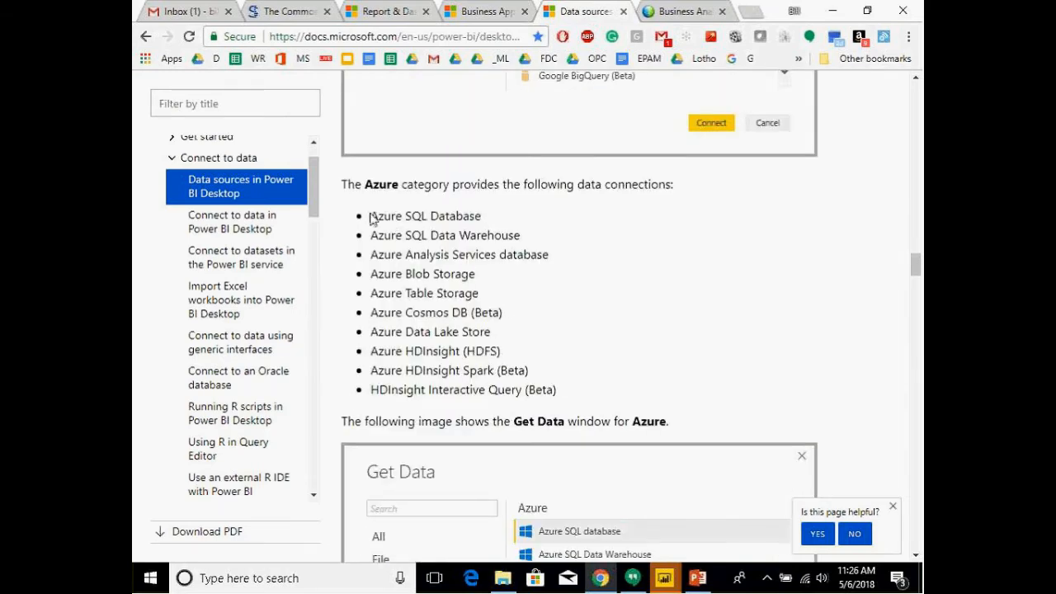
left_click_drag(371, 217, 556, 351)
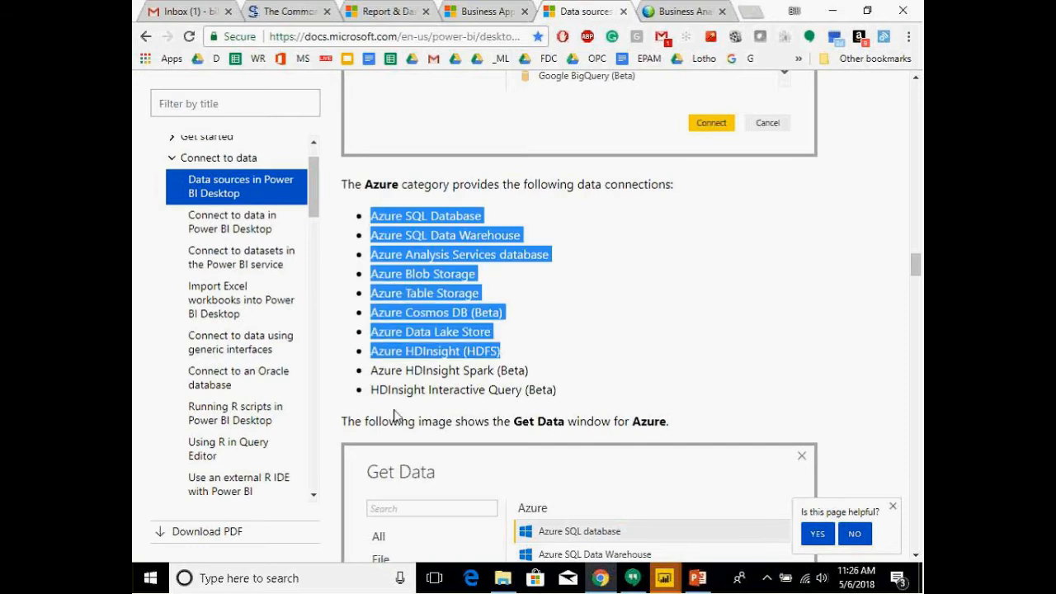
left_click(384, 394)
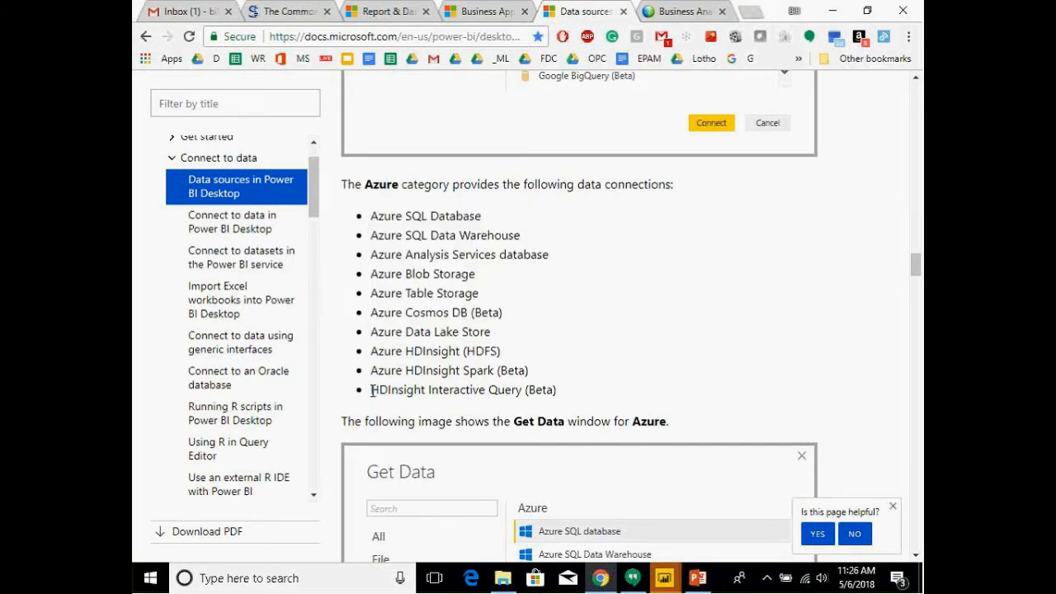
left_click_drag(379, 391, 427, 389)
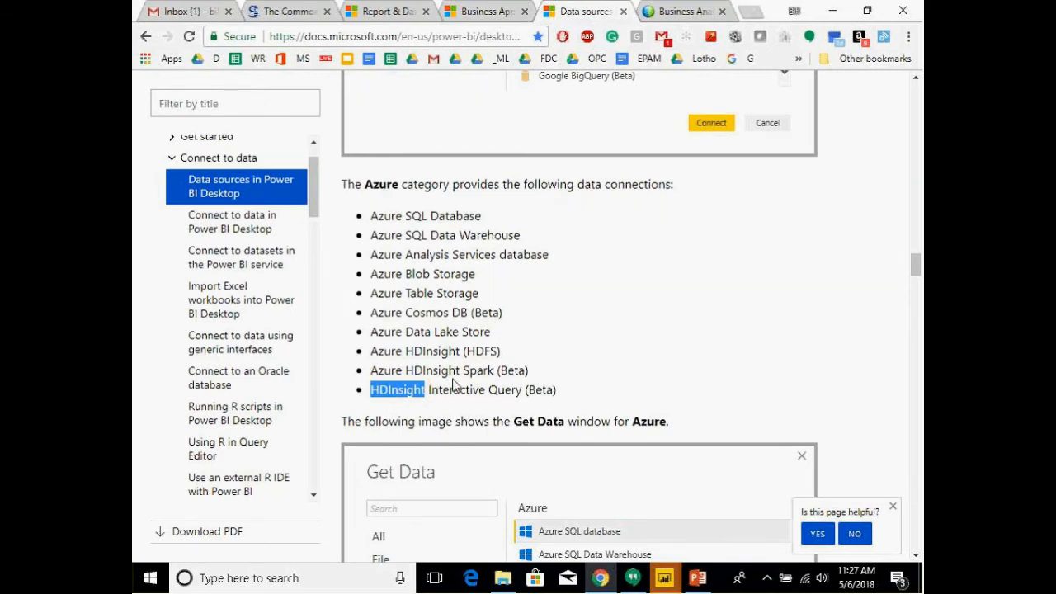
scroll(454, 384, "down", 1)
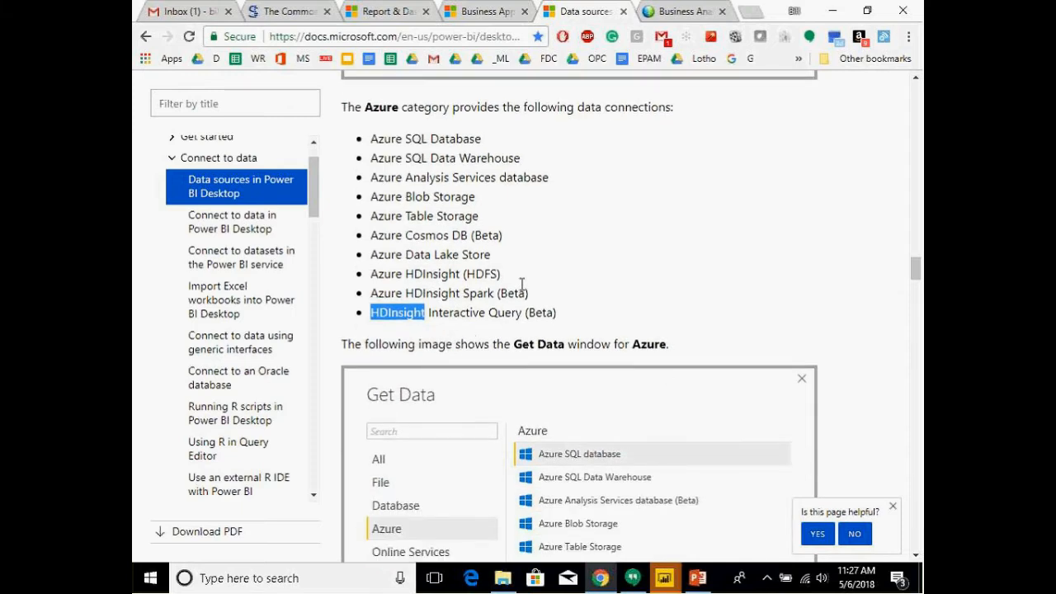
double_click(487, 292)
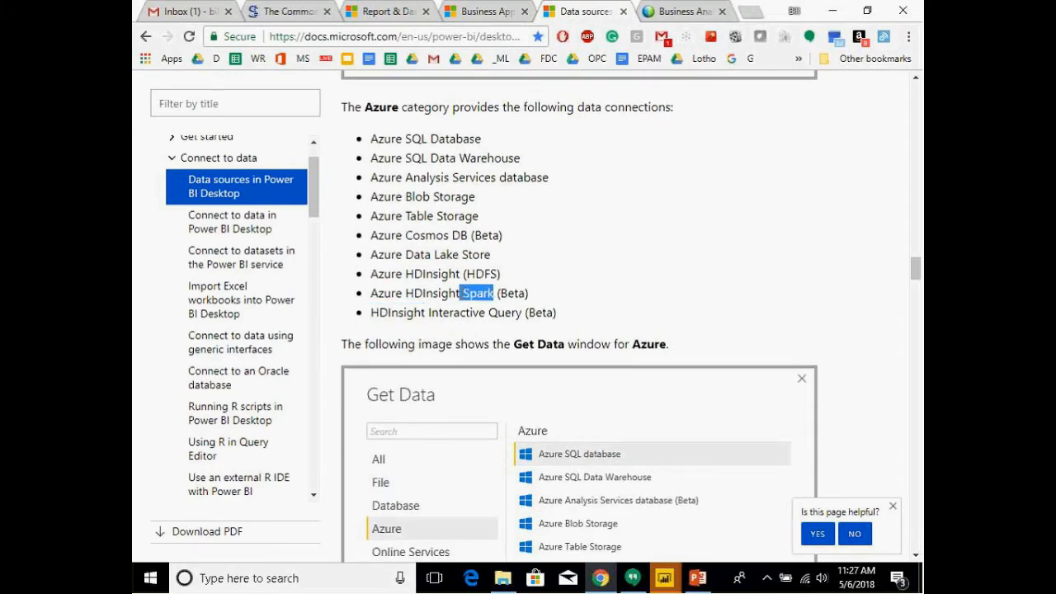
scroll(462, 303, "down", 4)
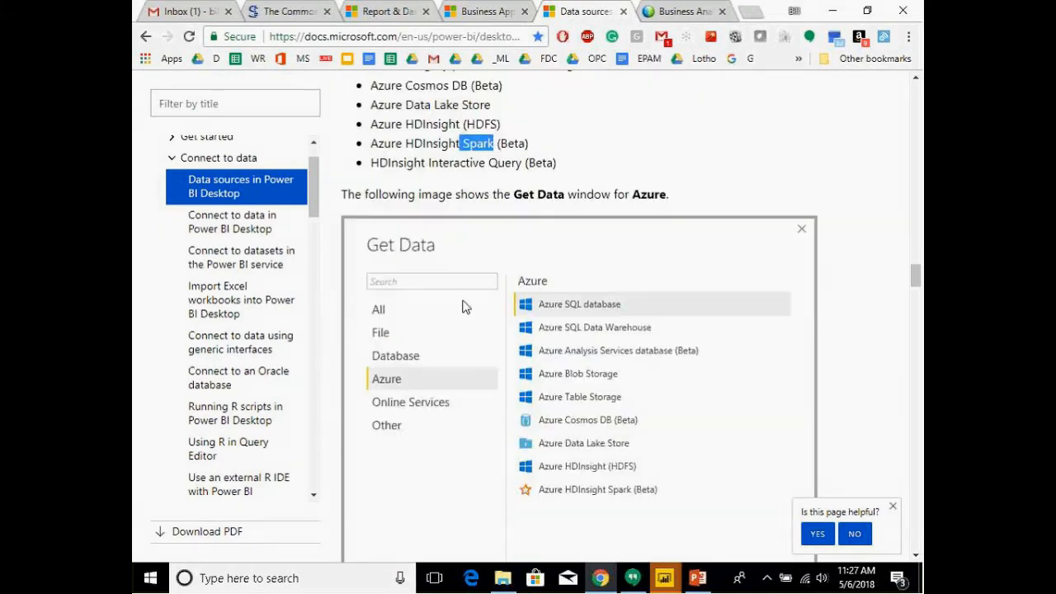
scroll(458, 285, "up", 4)
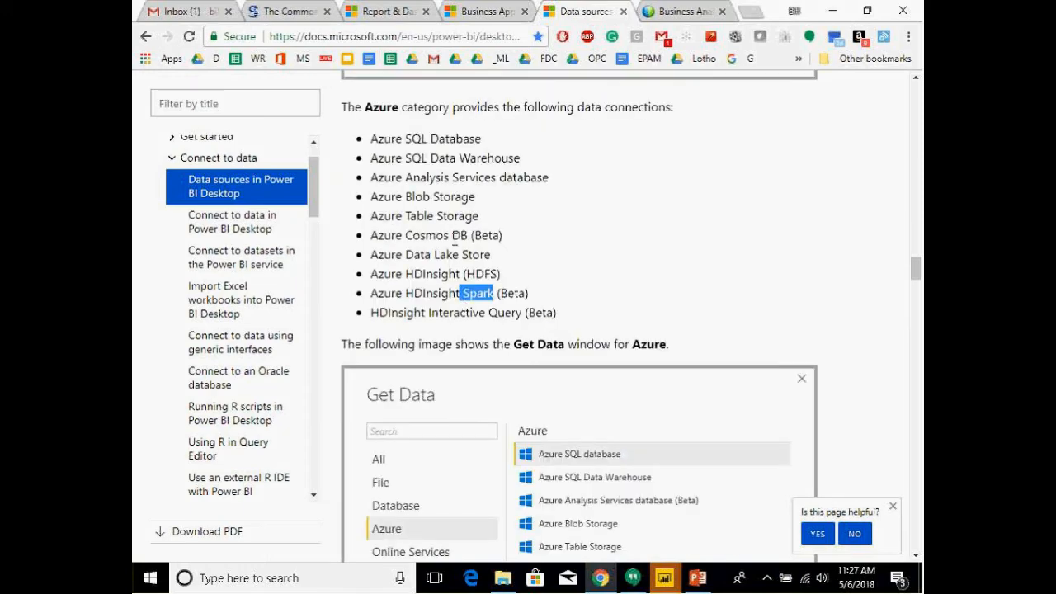
double_click(487, 235)
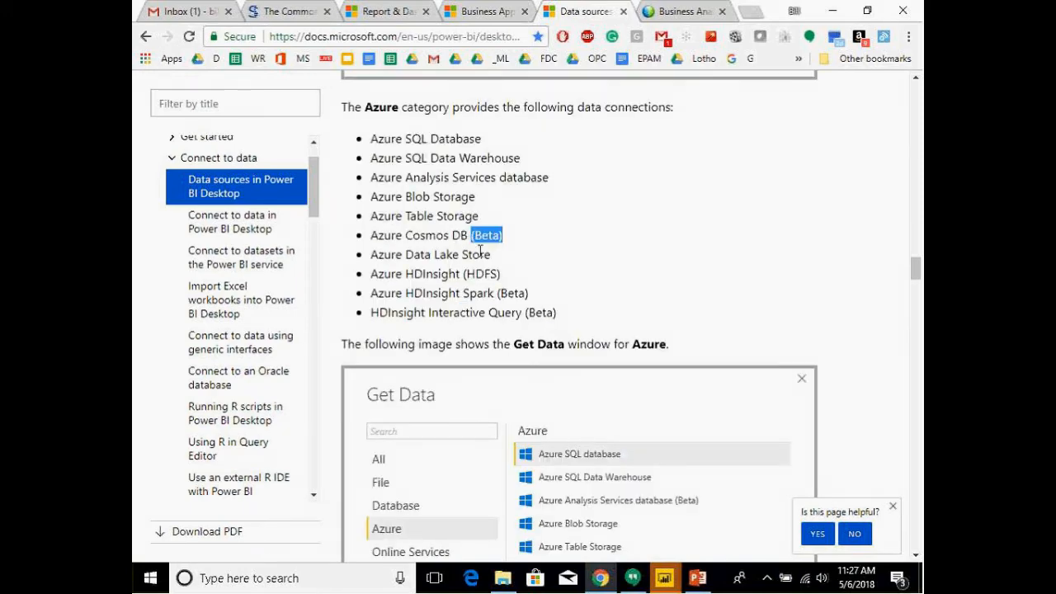
Step: Read through the article's full list of data connections in the Online Services category
scroll(483, 255, "down", 2)
scroll(483, 256, "down", 6)
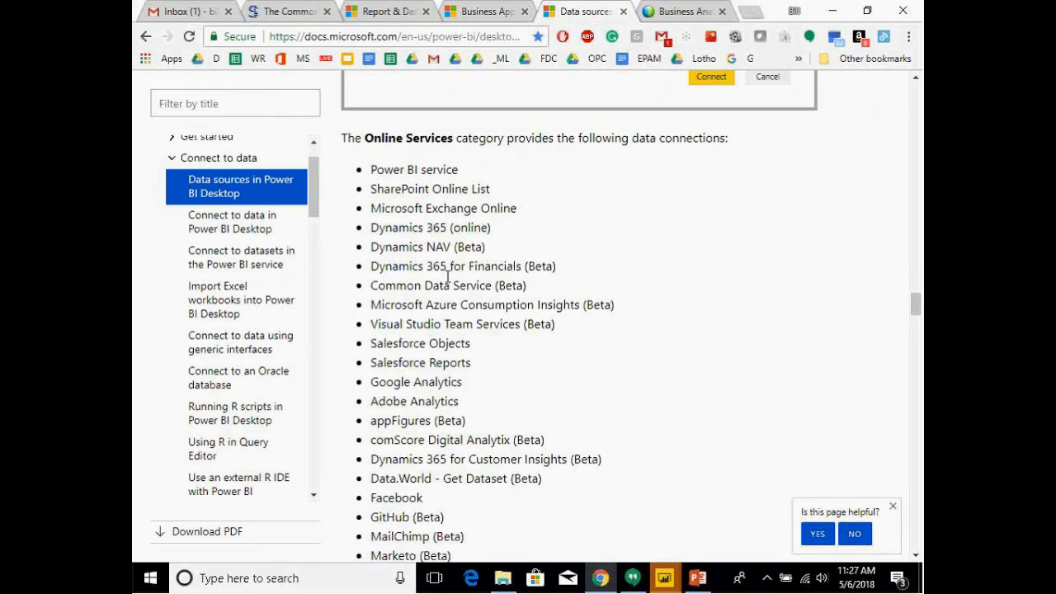
scroll(450, 328, "down", 1)
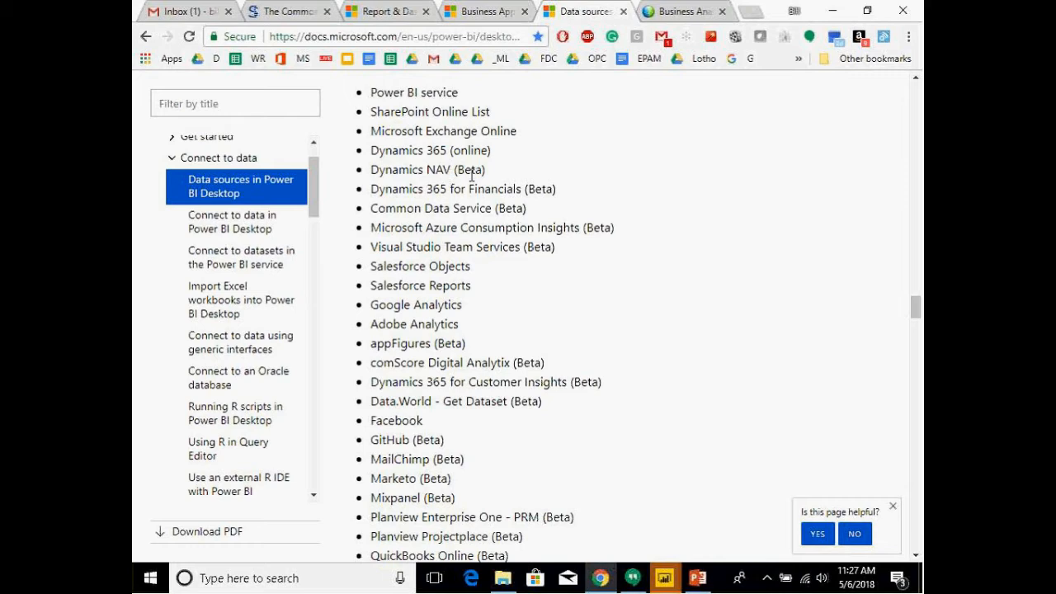
scroll(473, 271, "down", 2)
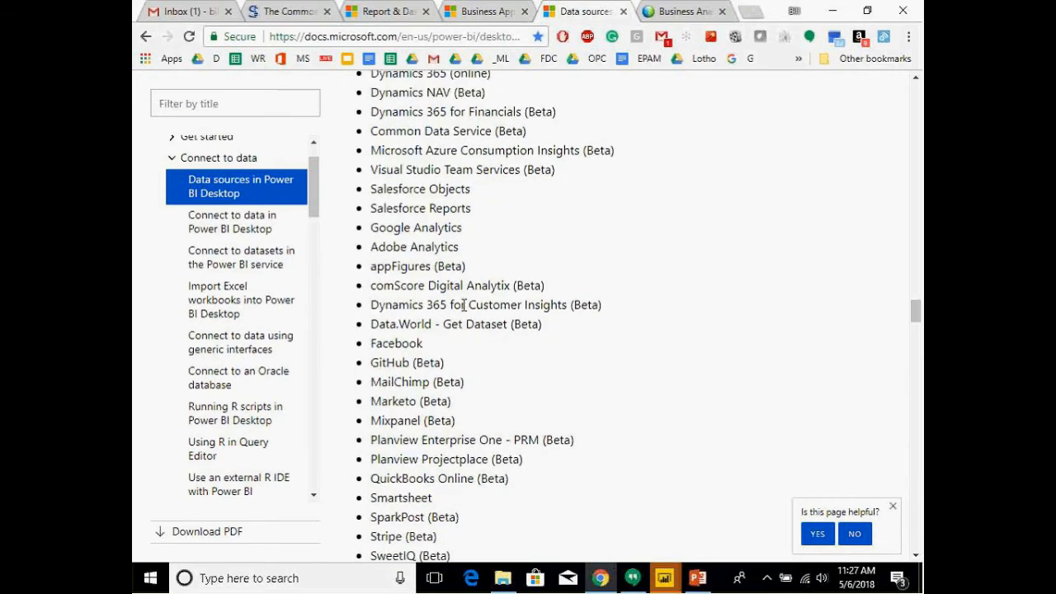
scroll(437, 347, "down", 2)
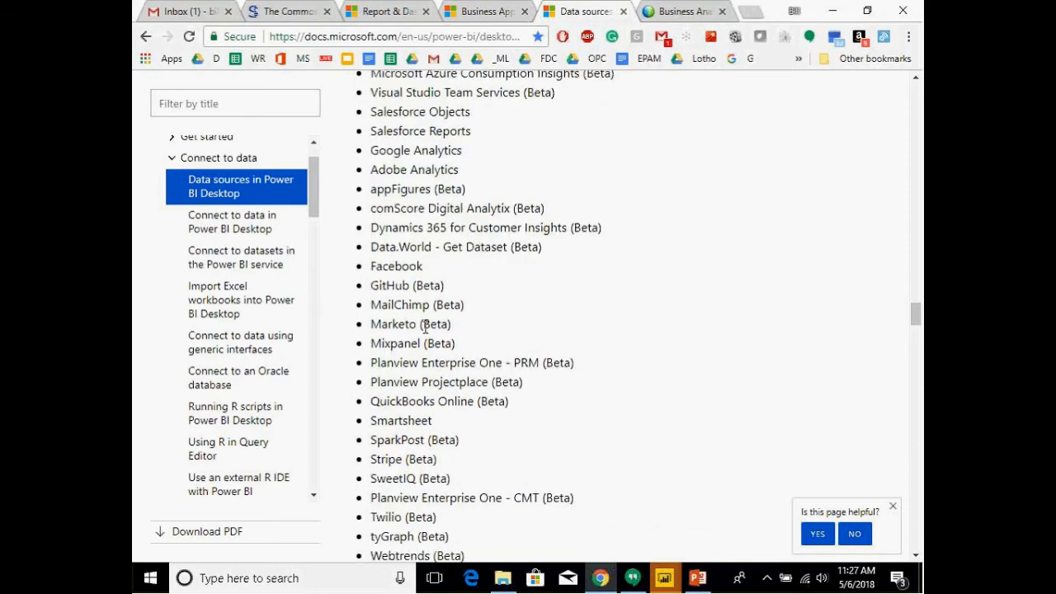
scroll(460, 396, "down", 2)
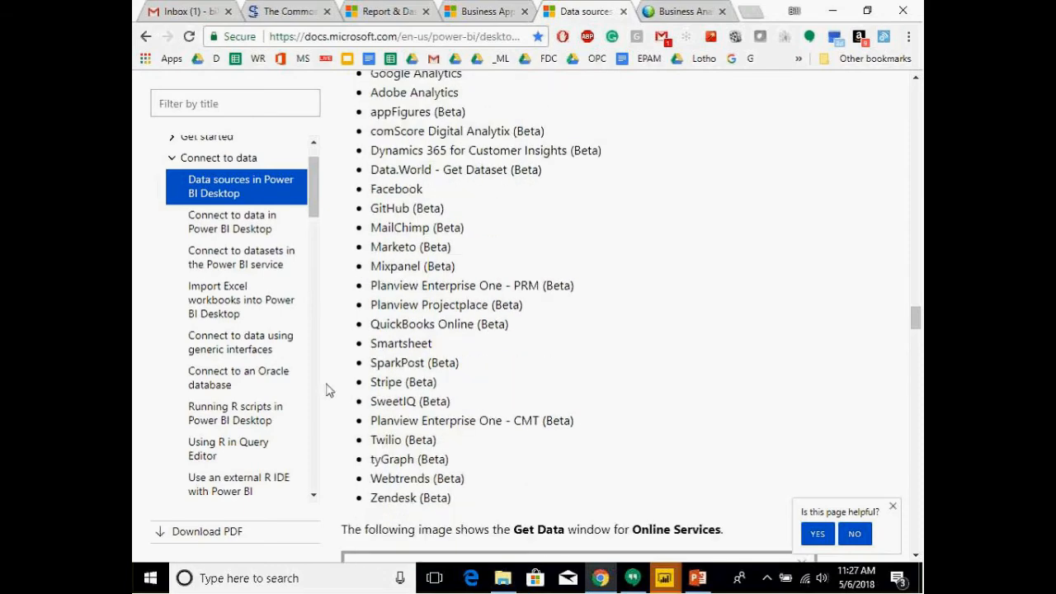
scroll(420, 390, "down", 5)
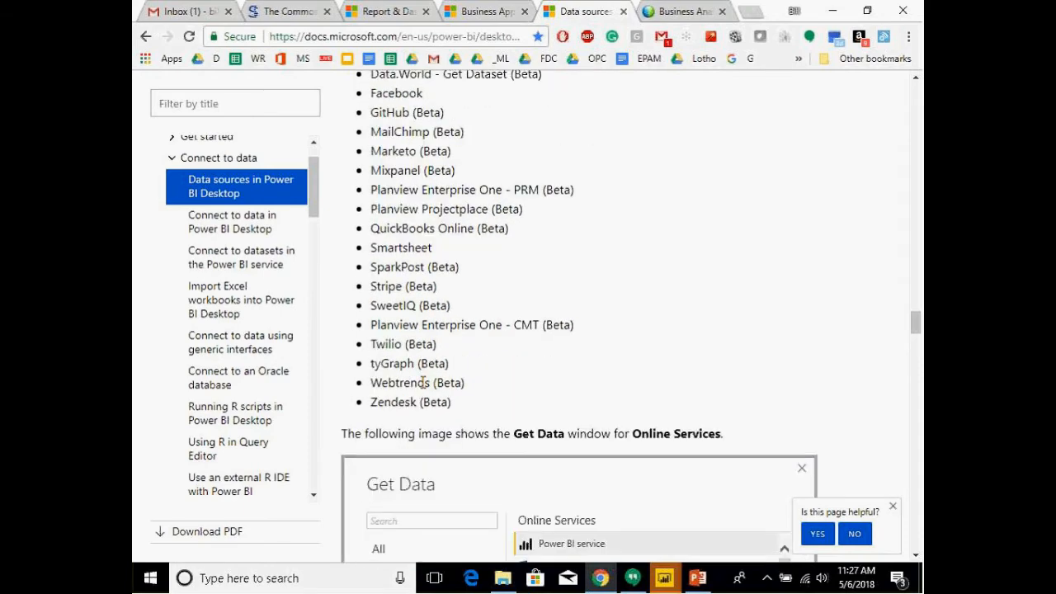
Step: Examine the connections in the article's Other category, highlighting OData, Web, ODBC and Hadoop
scroll(373, 256, "down", 10)
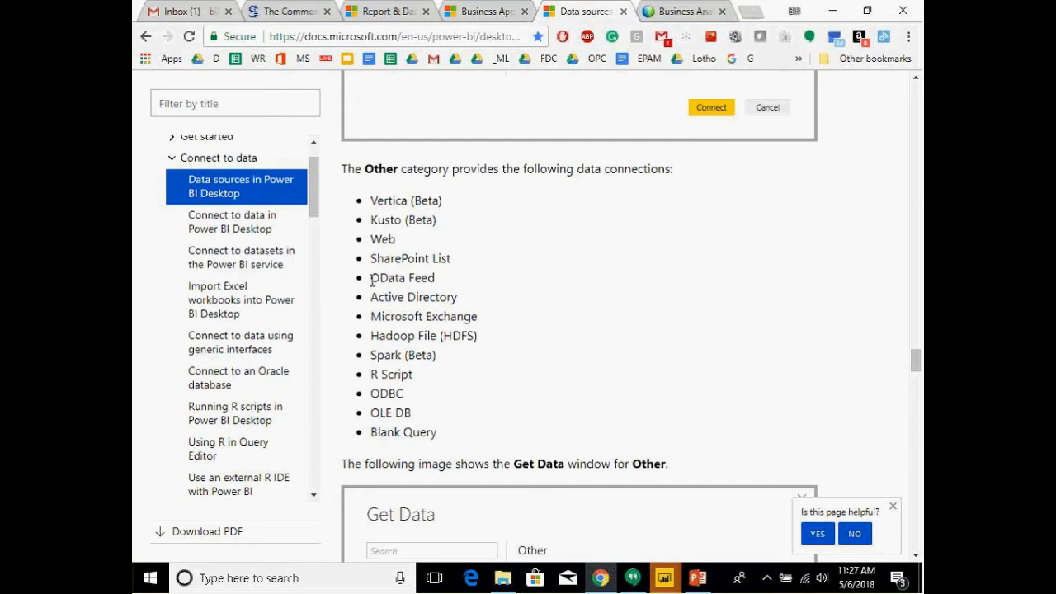
left_click_drag(372, 278, 404, 278)
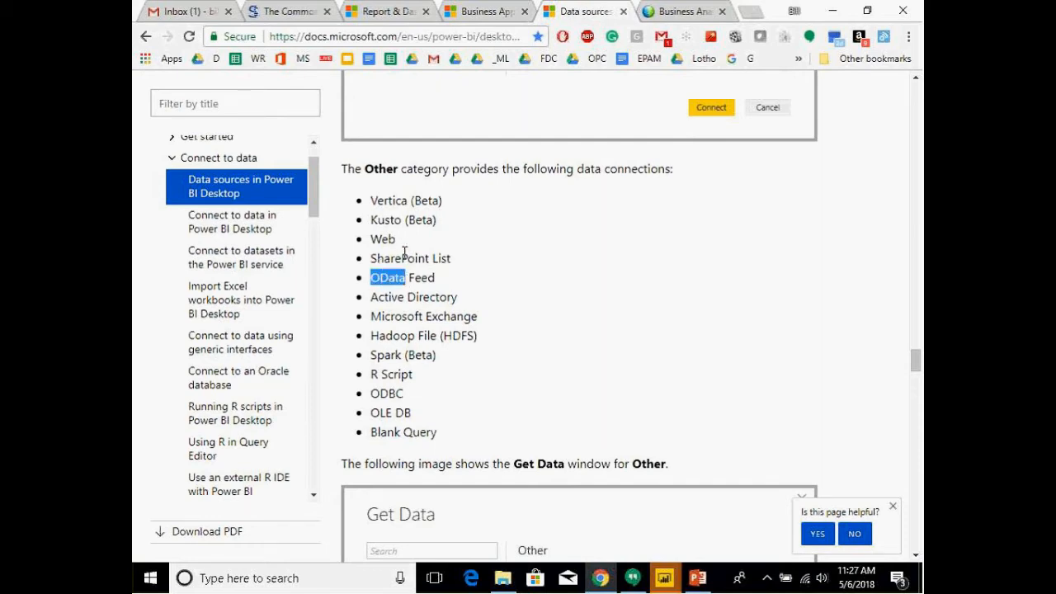
left_click_drag(399, 241, 371, 239)
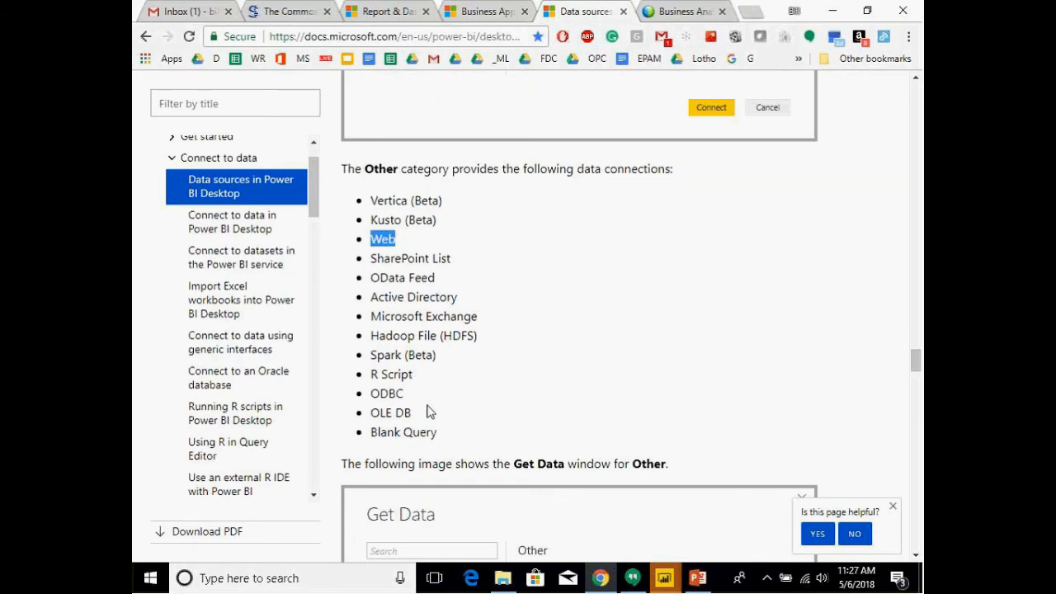
scroll(427, 412, "down", 1)
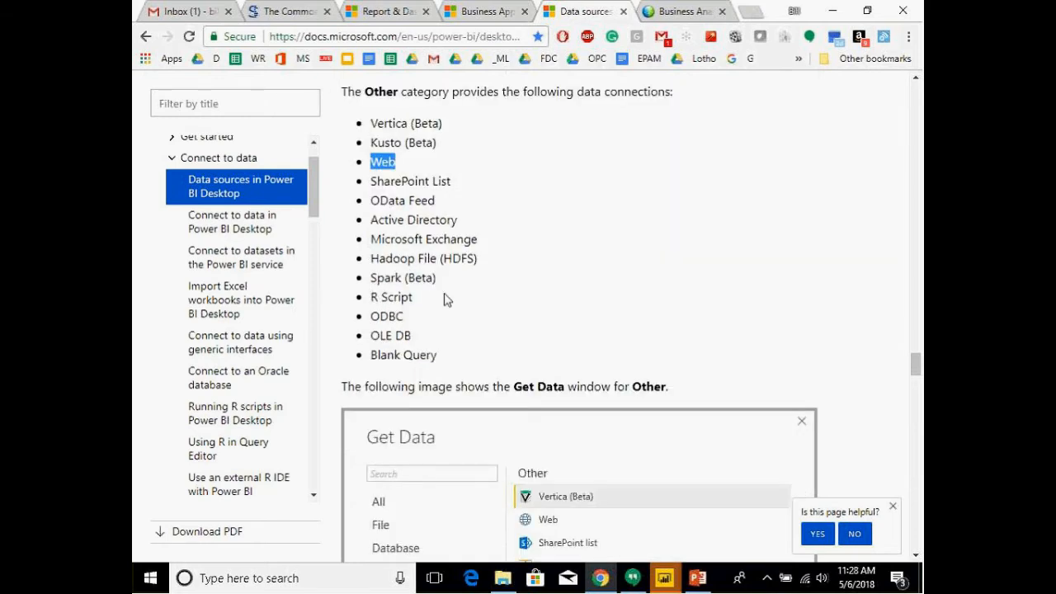
left_click_drag(366, 319, 402, 317)
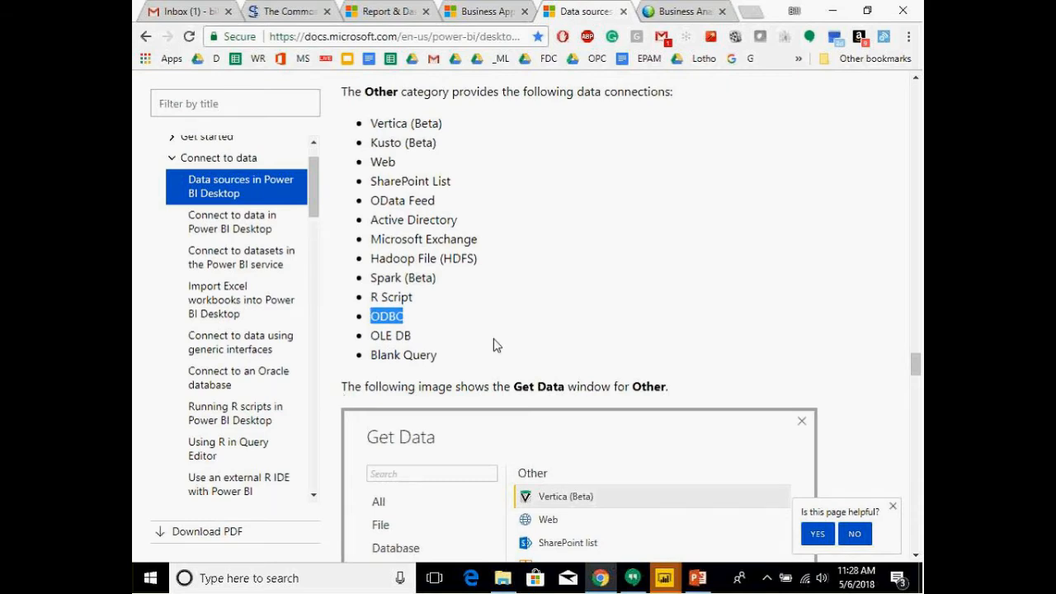
left_click_drag(369, 259, 417, 259)
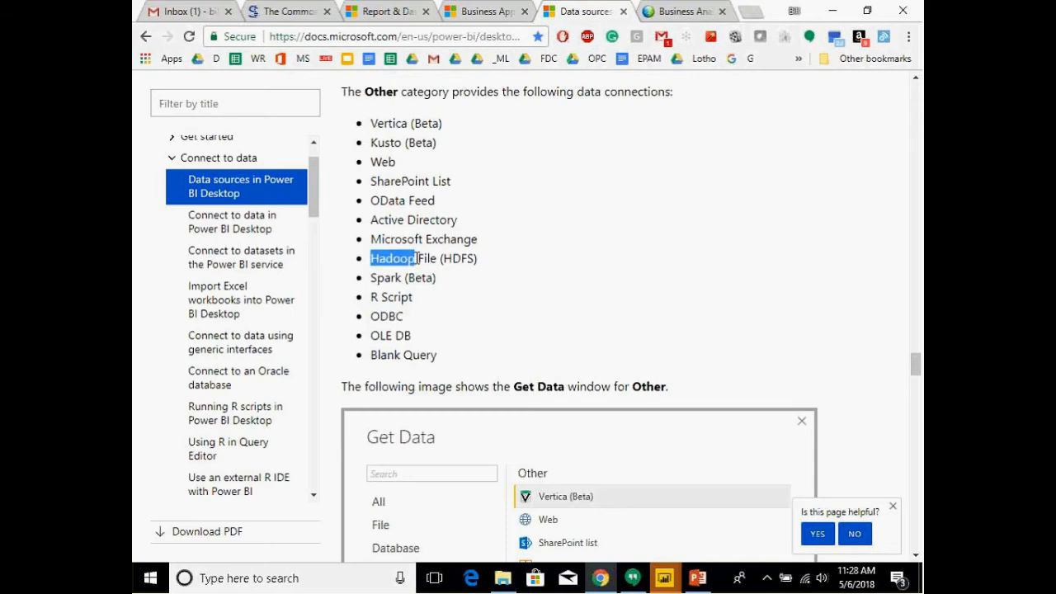
scroll(464, 325, "up", 1)
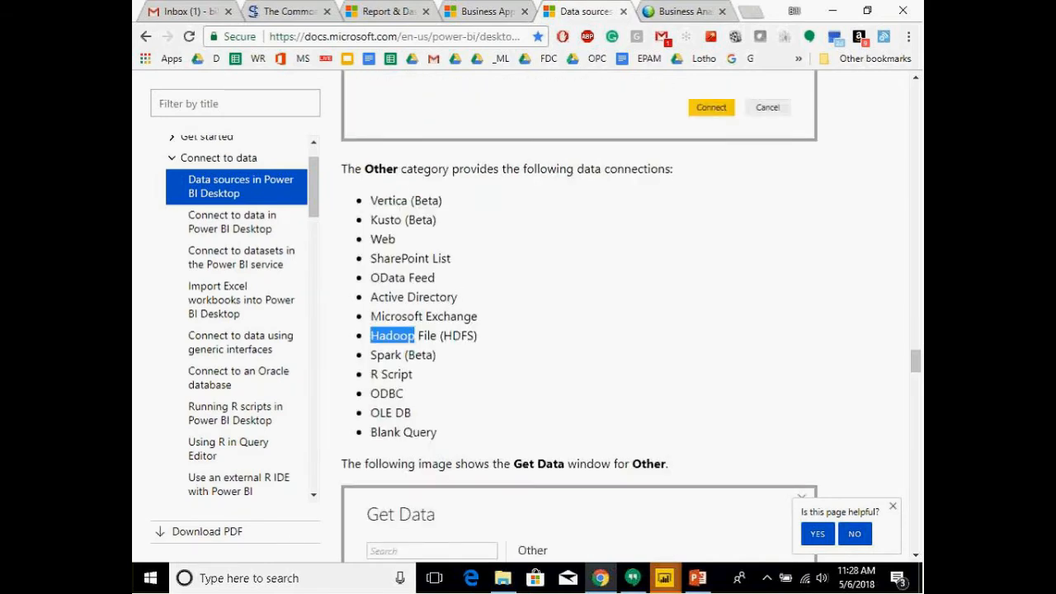
Step: Highlight the Blank Query connection in the Other category and read on to the section on connecting to a data source
left_click(672, 584)
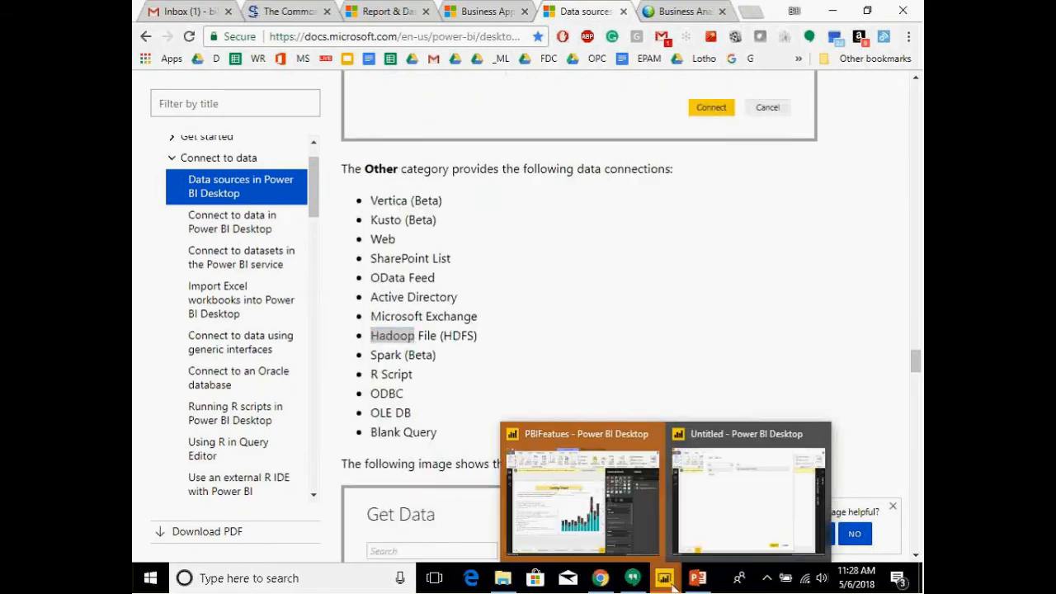
left_click(542, 283)
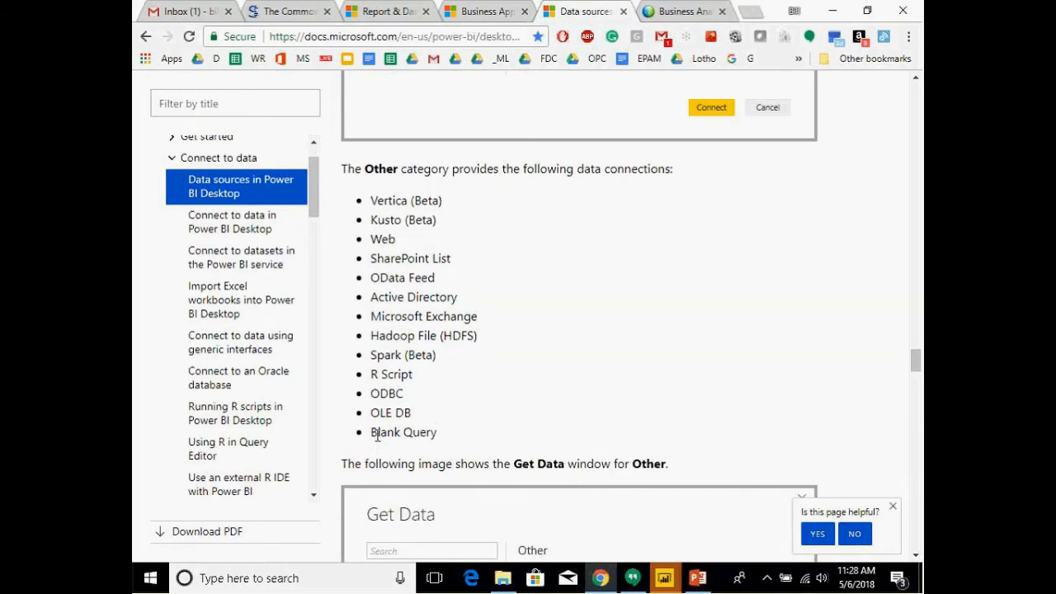
left_click_drag(373, 433, 439, 434)
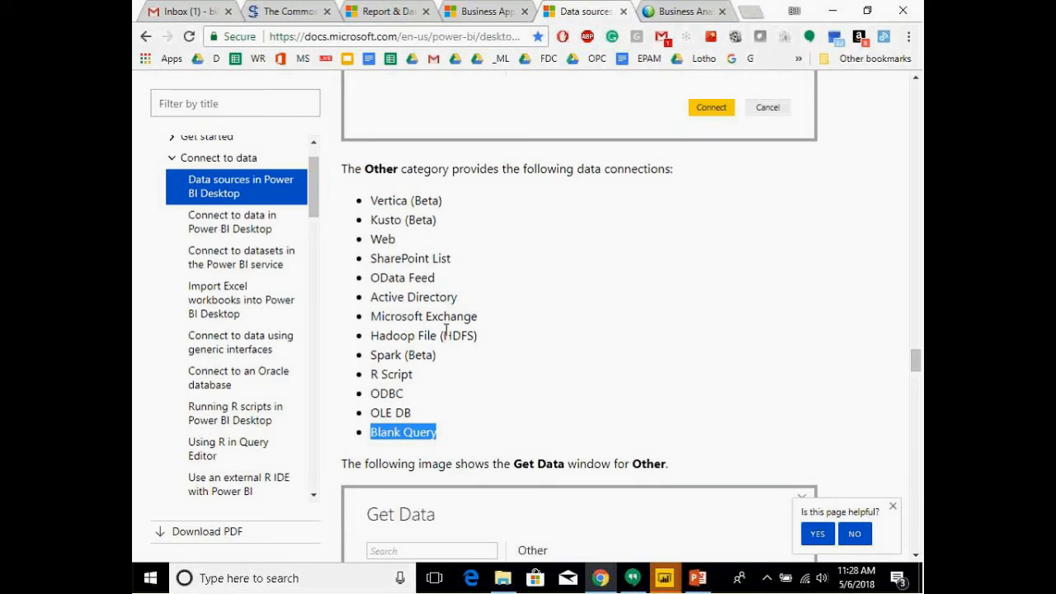
scroll(443, 330, "down", 3)
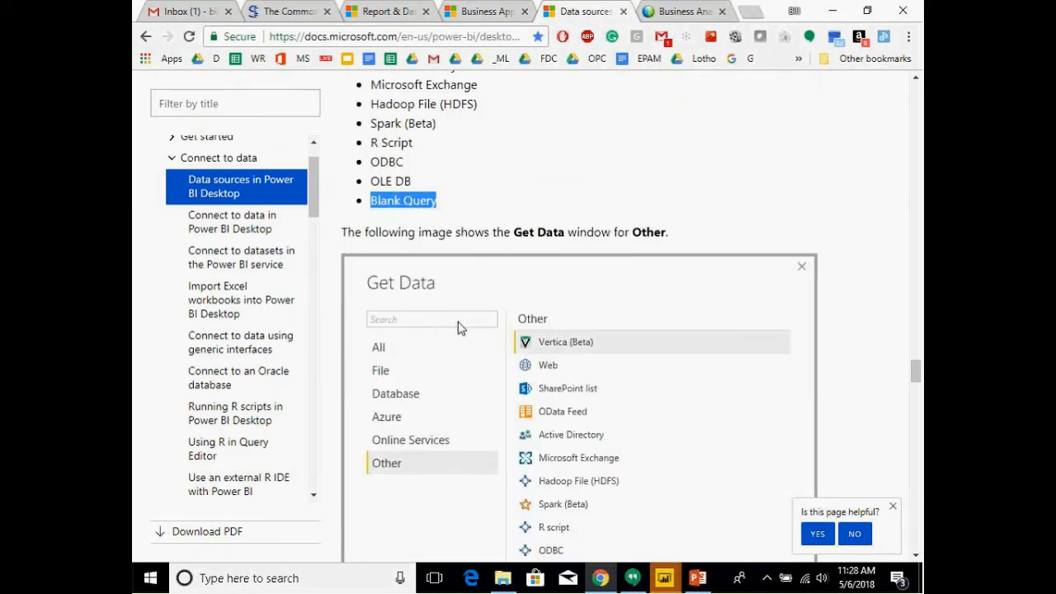
scroll(458, 326, "up", 3)
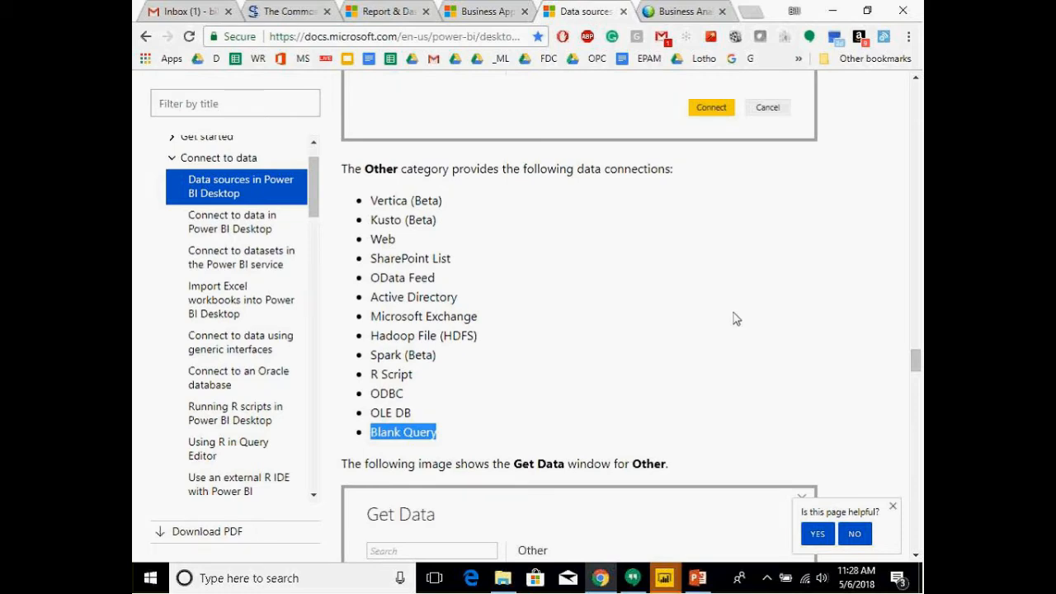
scroll(737, 313, "down", 5)
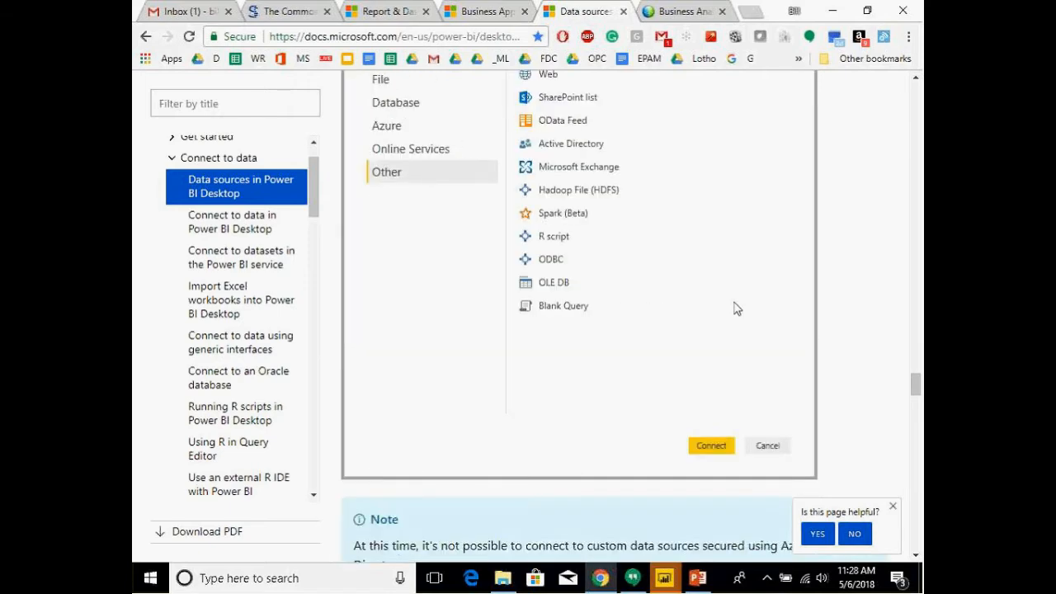
scroll(737, 309, "down", 2)
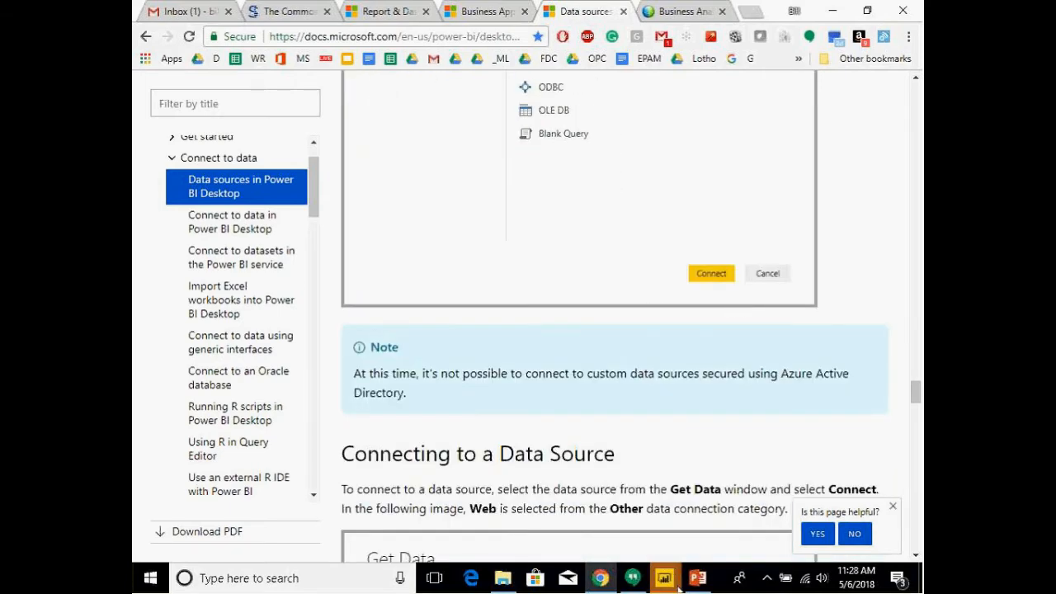
Step: Switch to File Explorer and browse to the American Bank folder under Powerbi, Data Analysis, Section 2
mouse_move(670, 581)
left_click(742, 495)
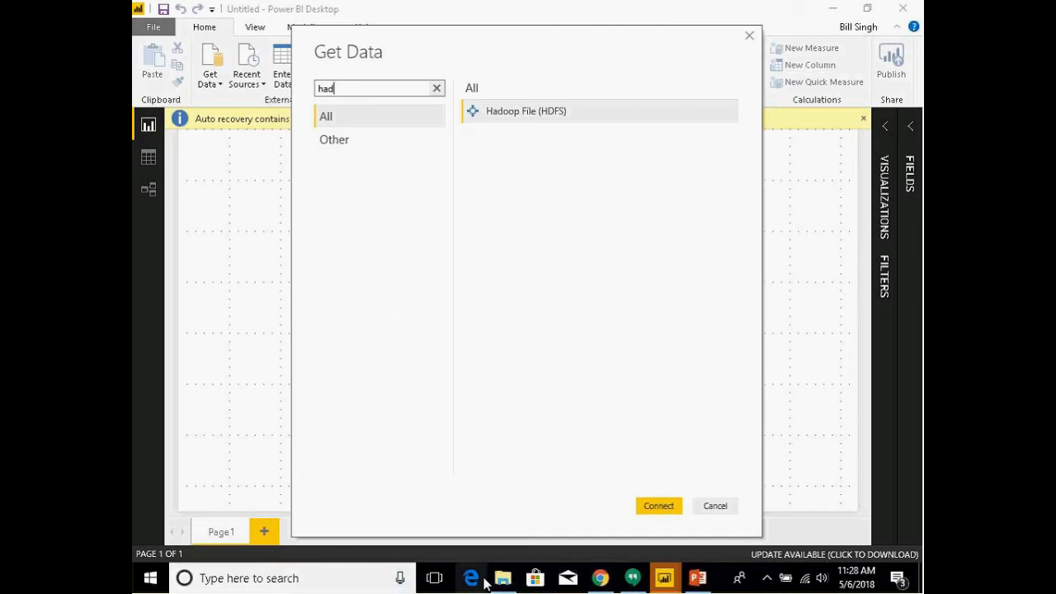
left_click(501, 578)
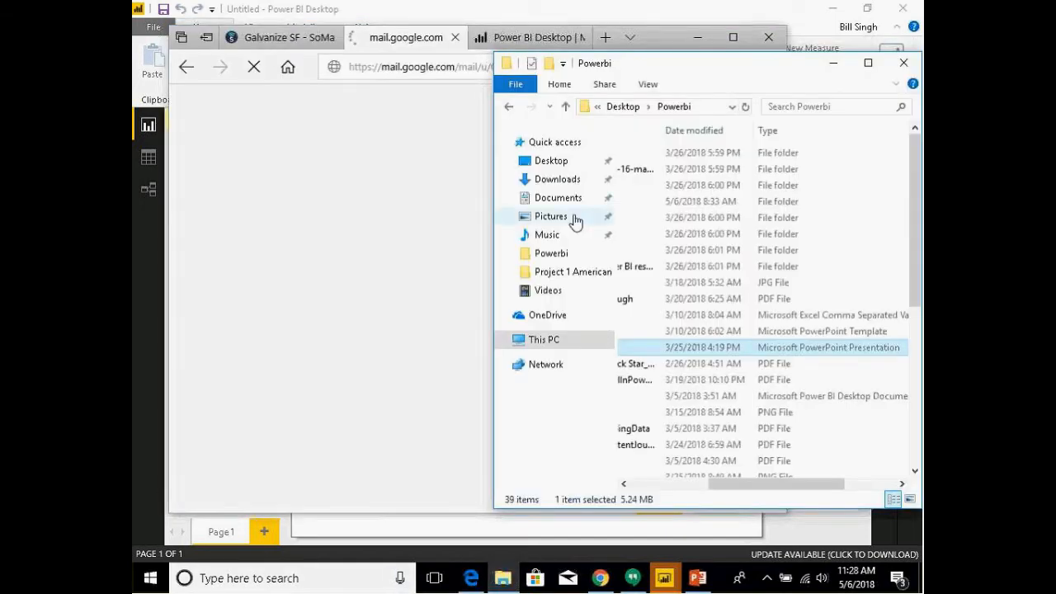
left_click_drag(737, 75, 446, 70)
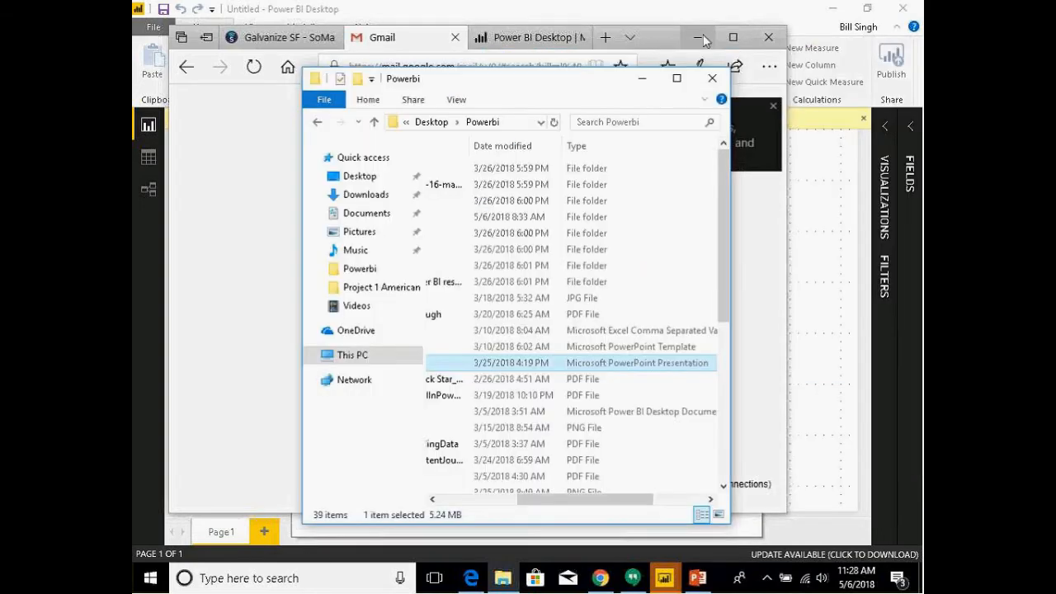
left_click(352, 359)
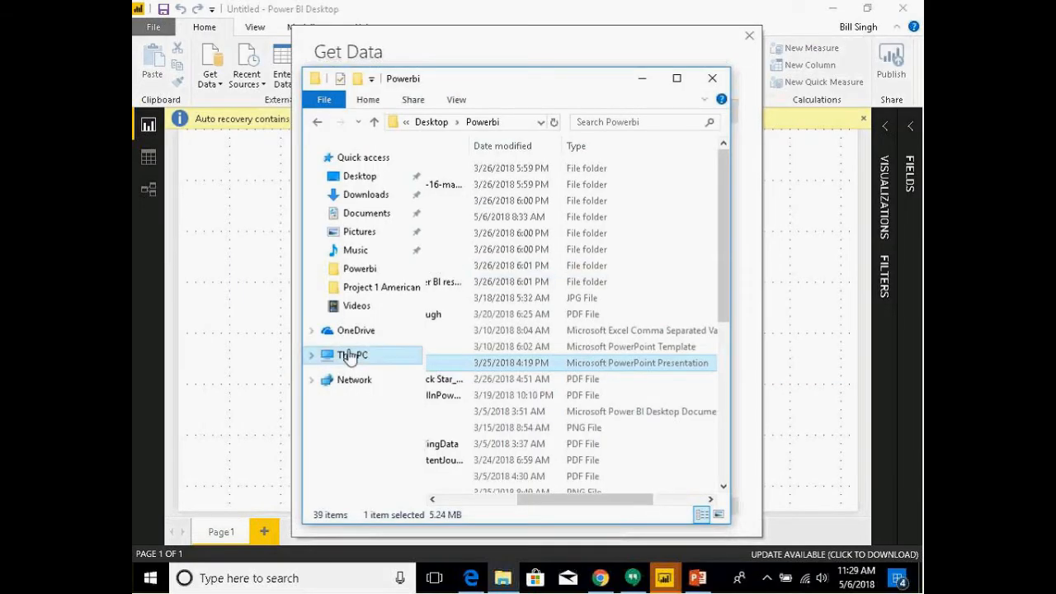
left_click(362, 177)
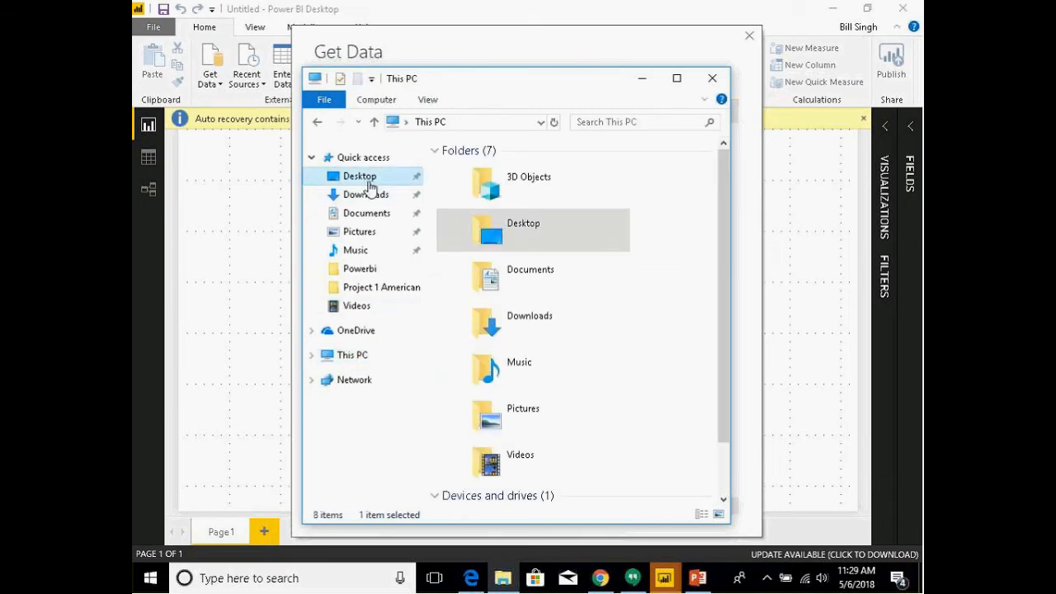
double_click(474, 173)
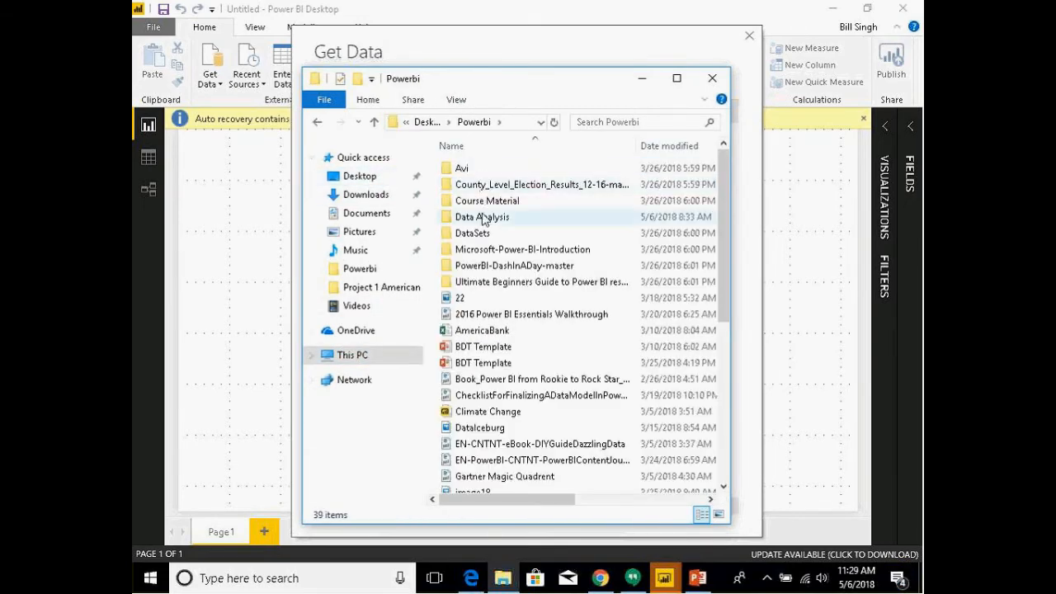
double_click(483, 217)
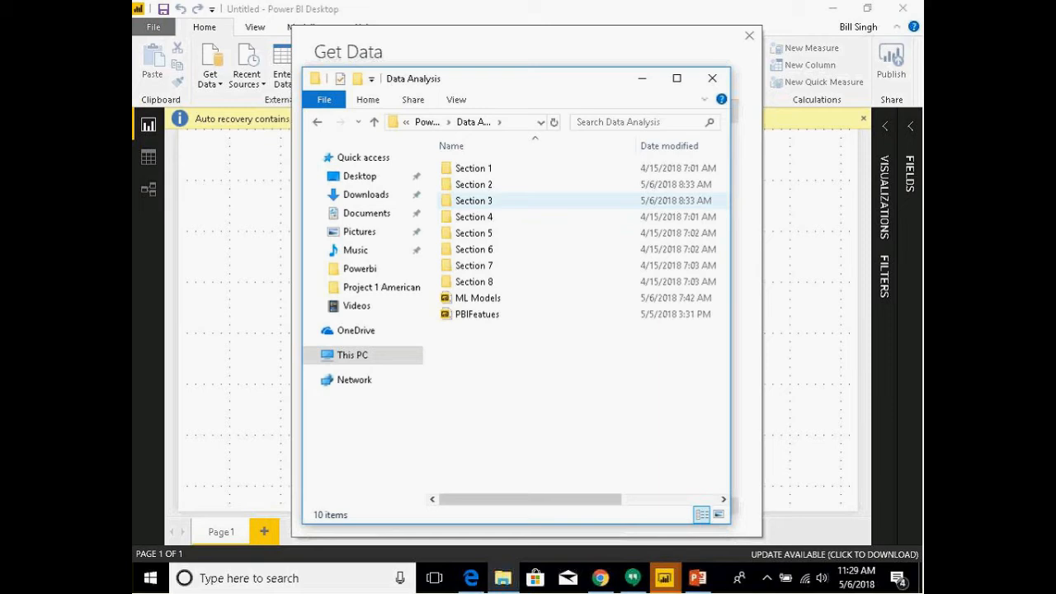
left_click(471, 184)
double_click(471, 184)
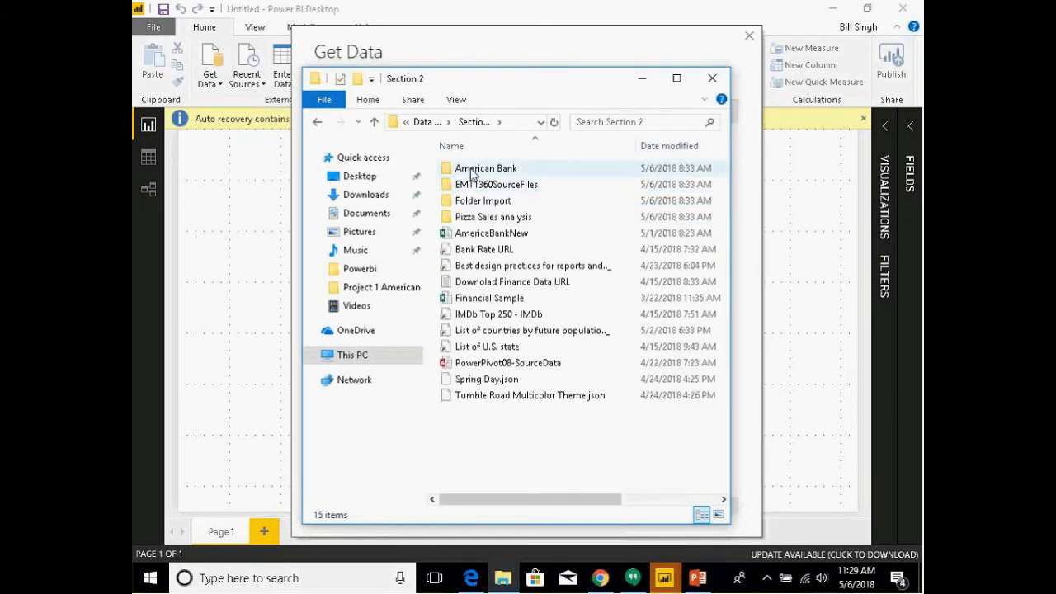
double_click(472, 169)
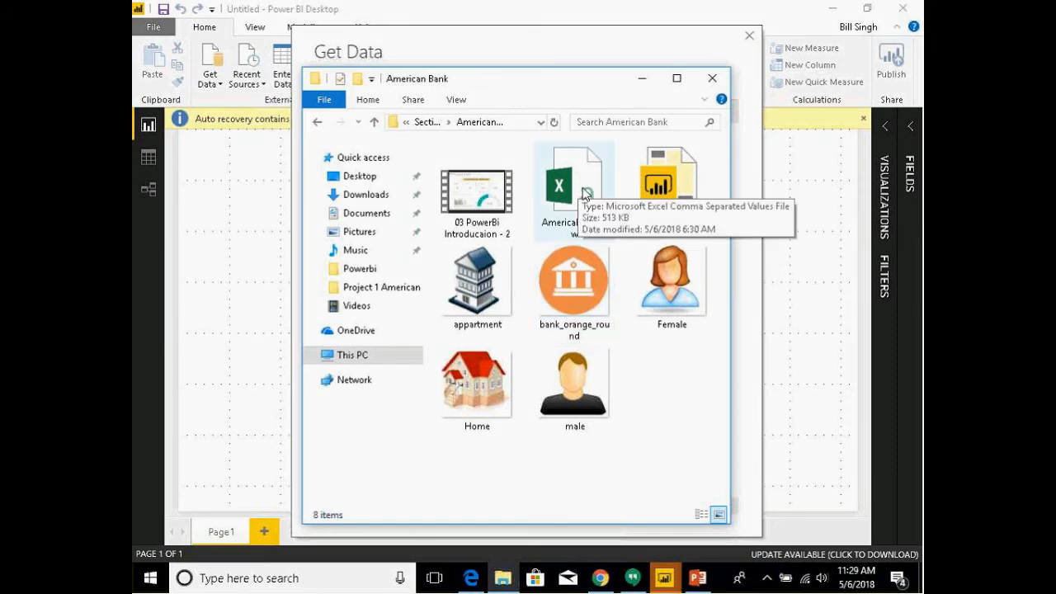
left_click(583, 186)
double_click(583, 185)
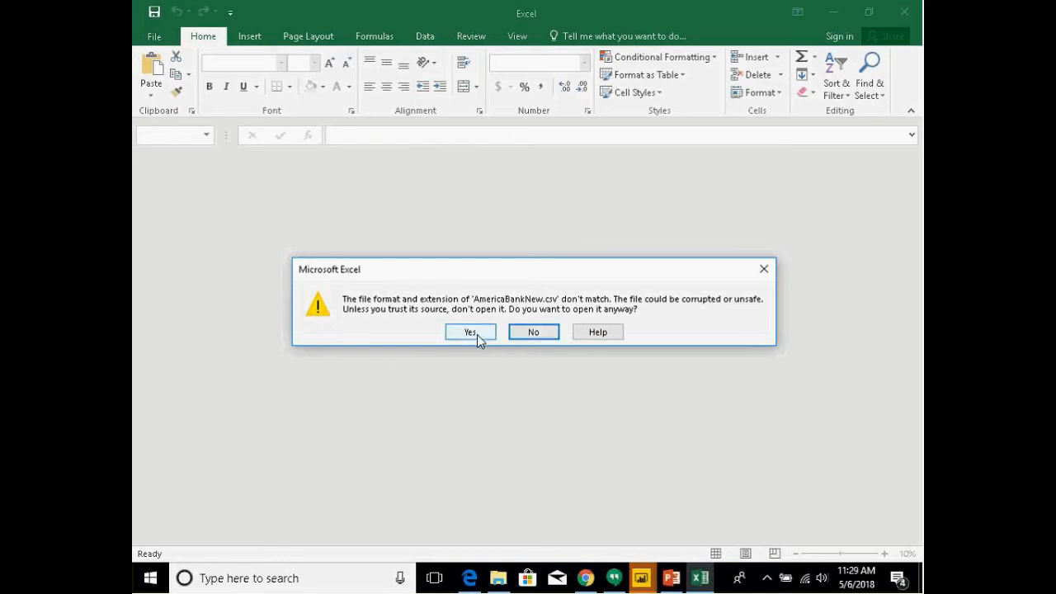
left_click(526, 335)
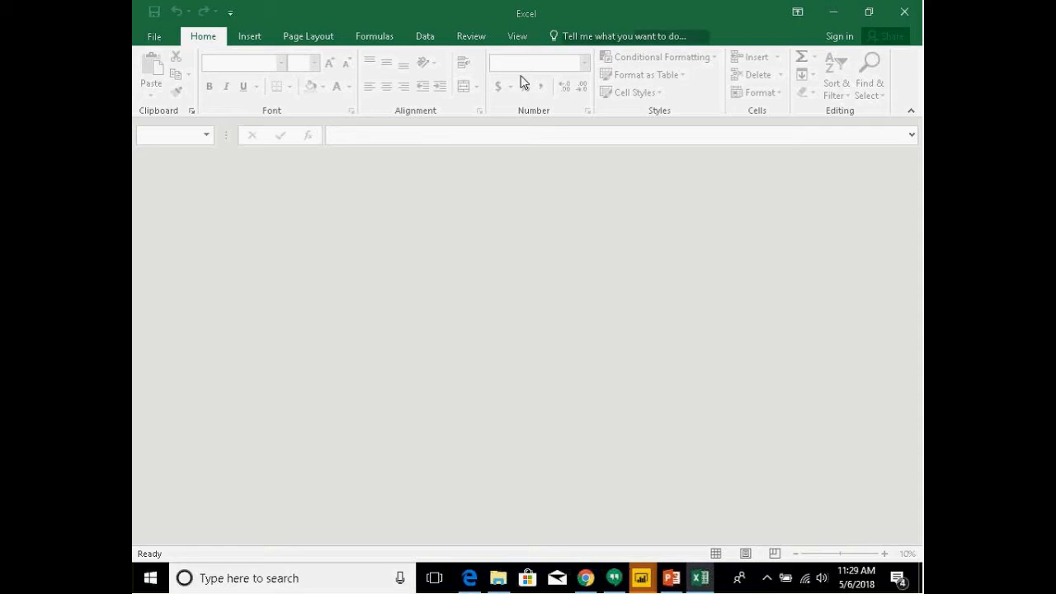
left_click(833, 12)
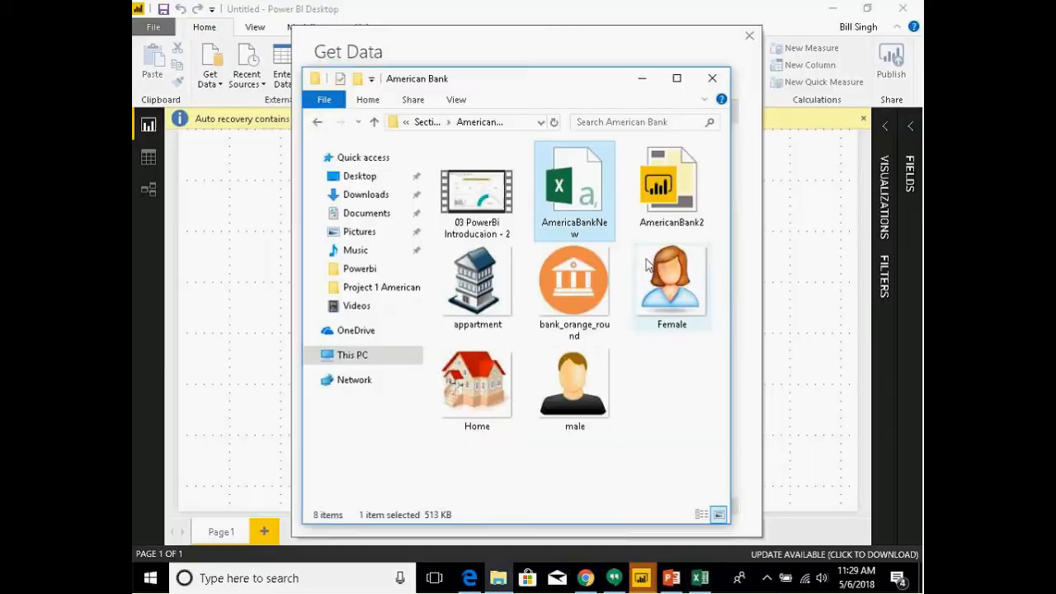
Step: Open the AmericaBankNew CSV file in Excel, accepting the file format warnings, to inspect its data
double_click(584, 200)
left_click(465, 335)
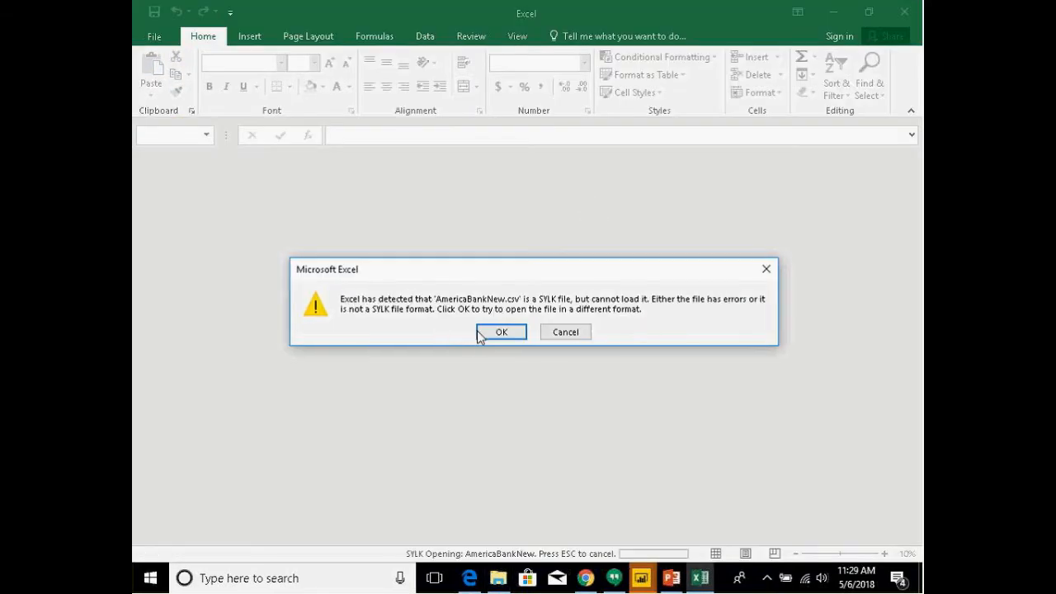
left_click(492, 330)
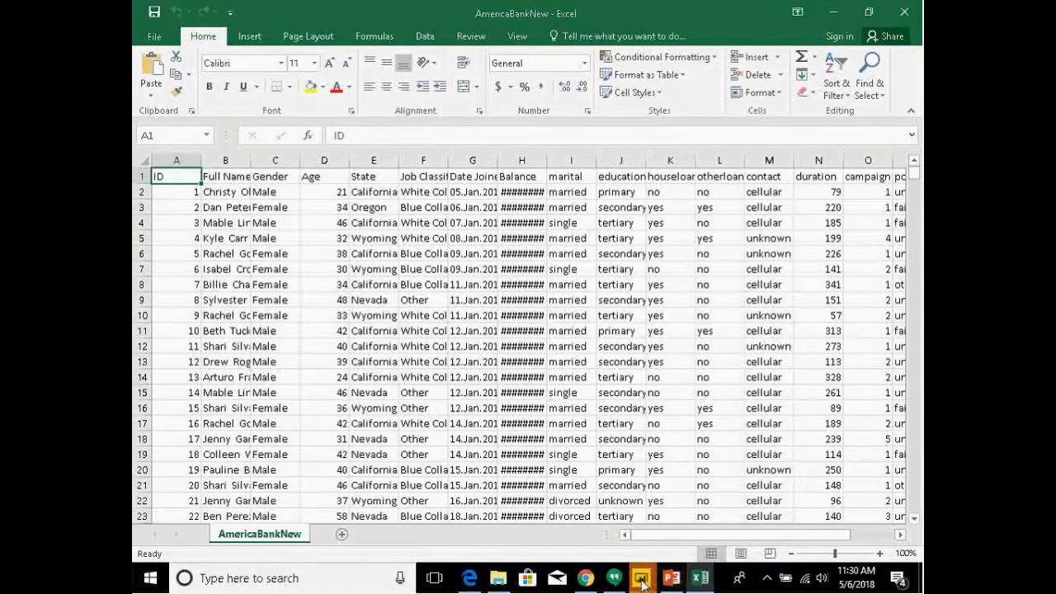
Step: Switch back to the untitled Power BI Desktop report and start a Text/CSV import through Get Data
mouse_move(642, 584)
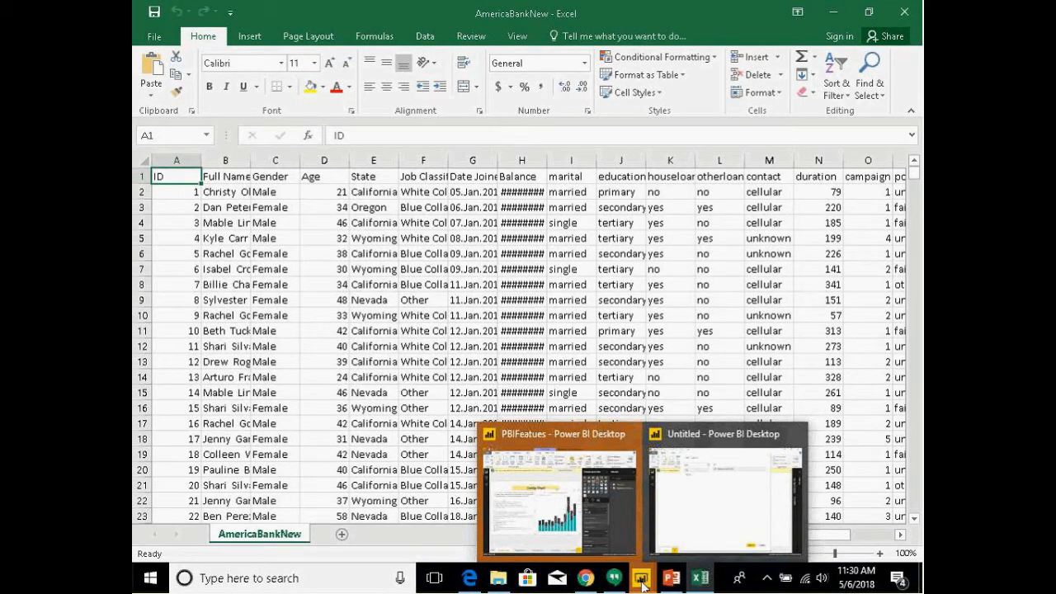
left_click(693, 522)
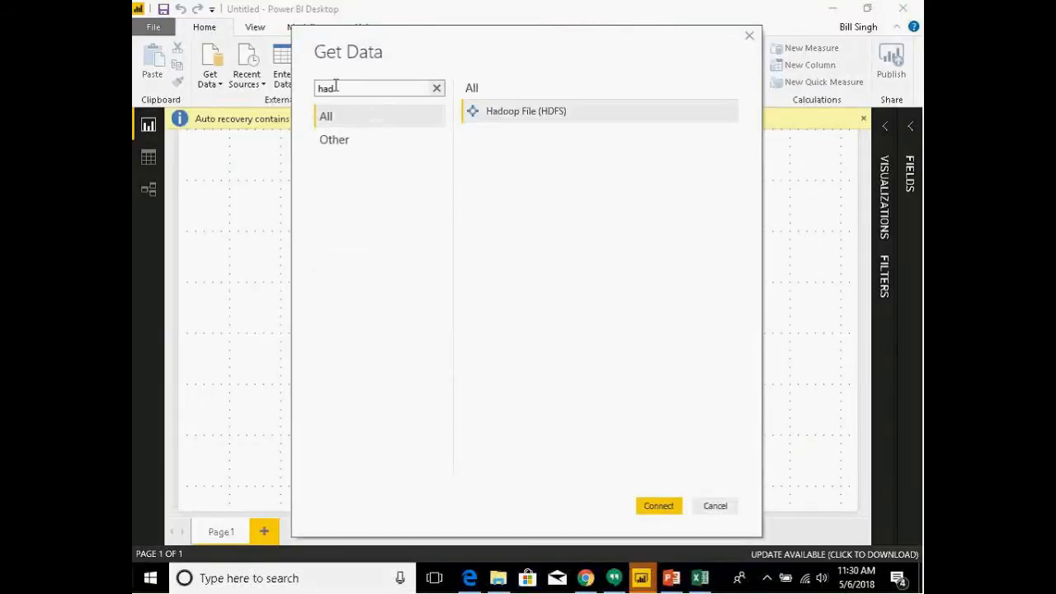
left_click_drag(336, 86, 293, 93)
key("BackSpace")
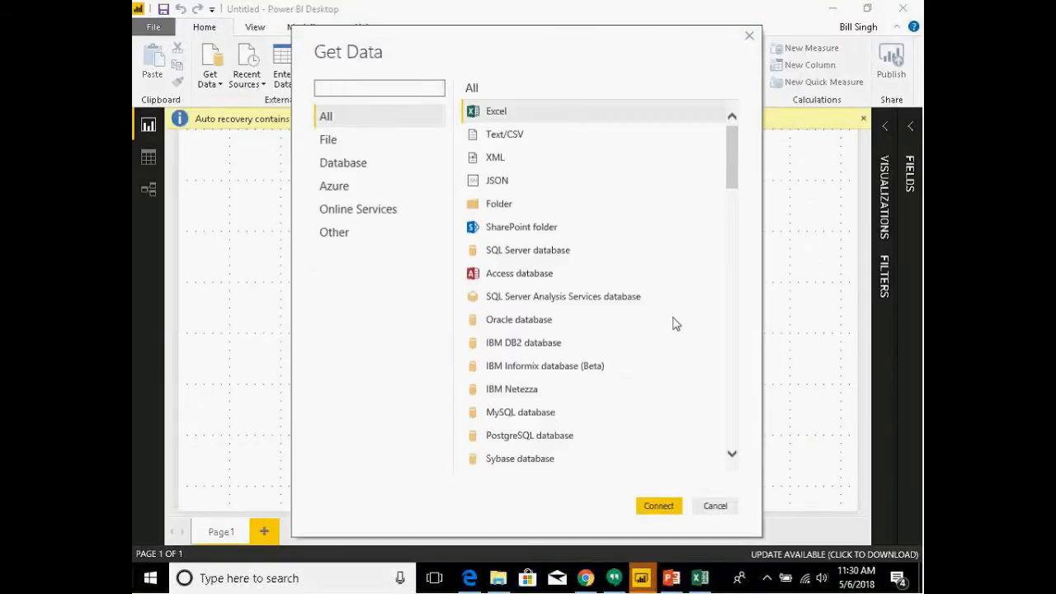
left_click(716, 506)
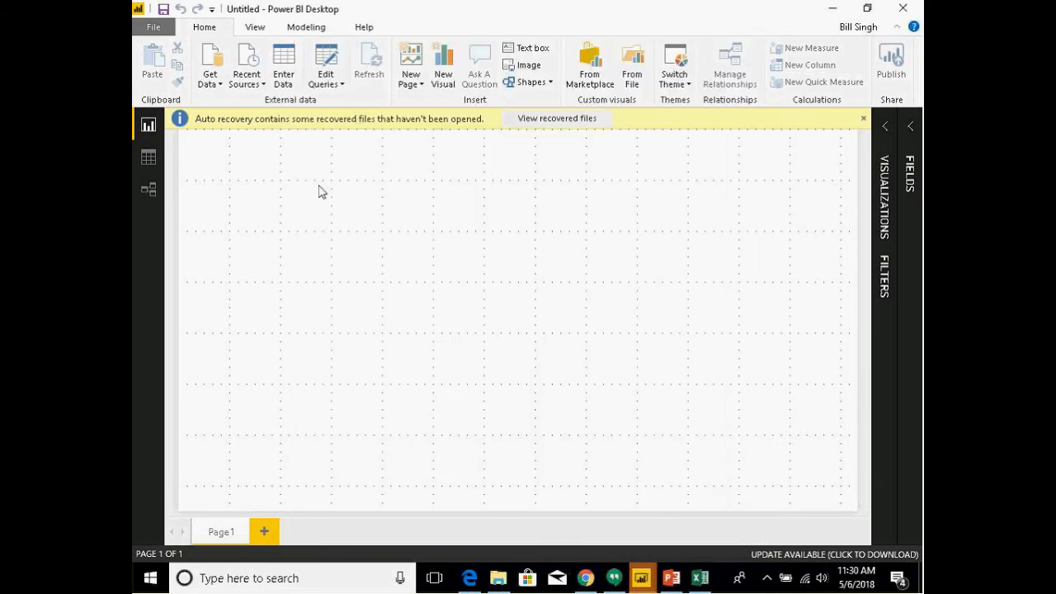
left_click(217, 62)
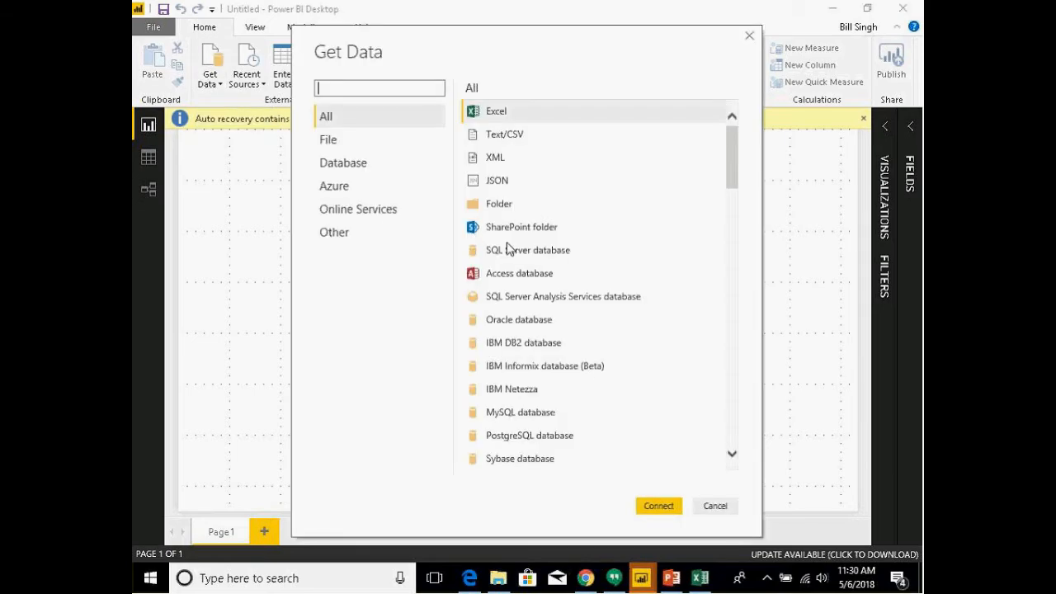
left_click(519, 141)
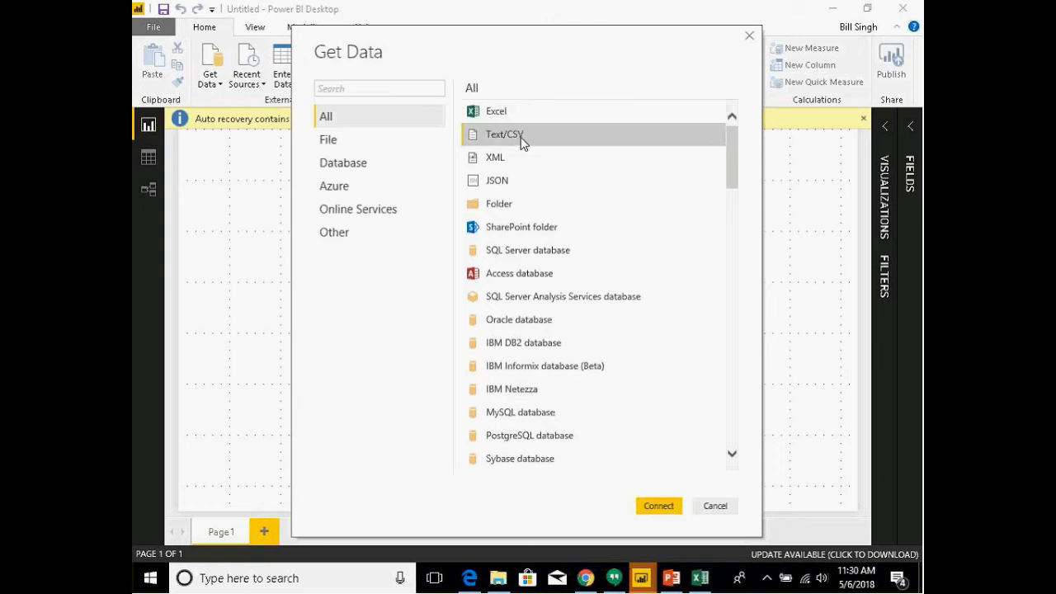
double_click(519, 141)
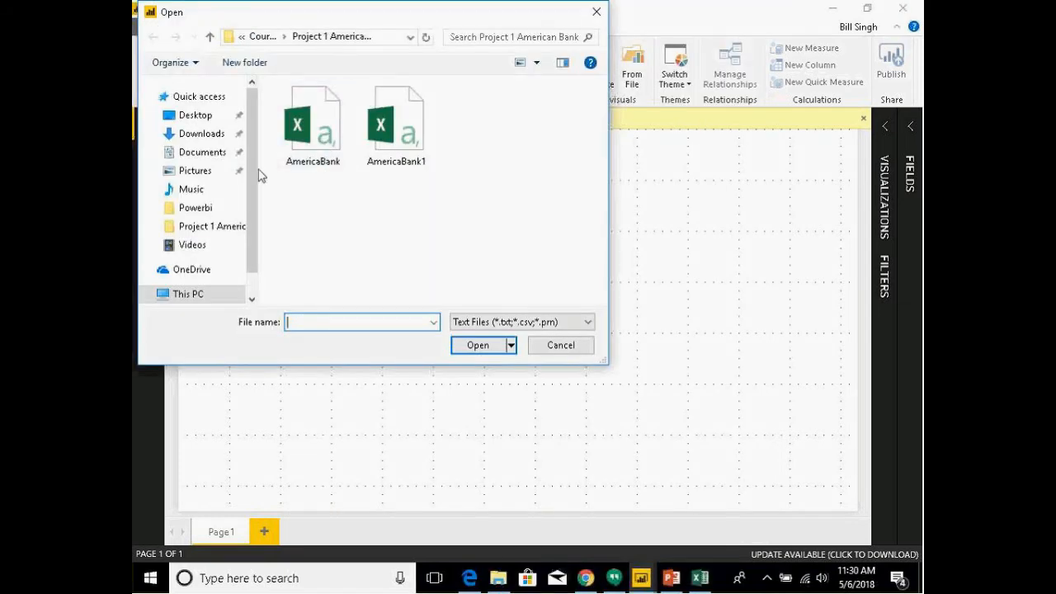
Step: Choose the AmericaBankNew CSV file from Powerbi, Data Analysis, Section 2, American Bank as the data source
scroll(252, 161, "down", 1)
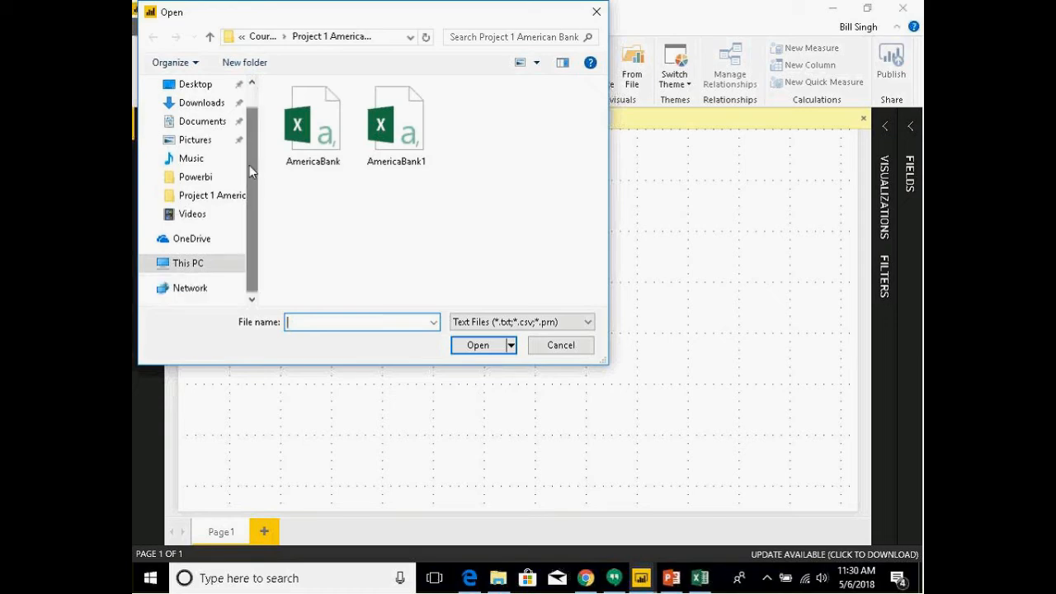
left_click(209, 179)
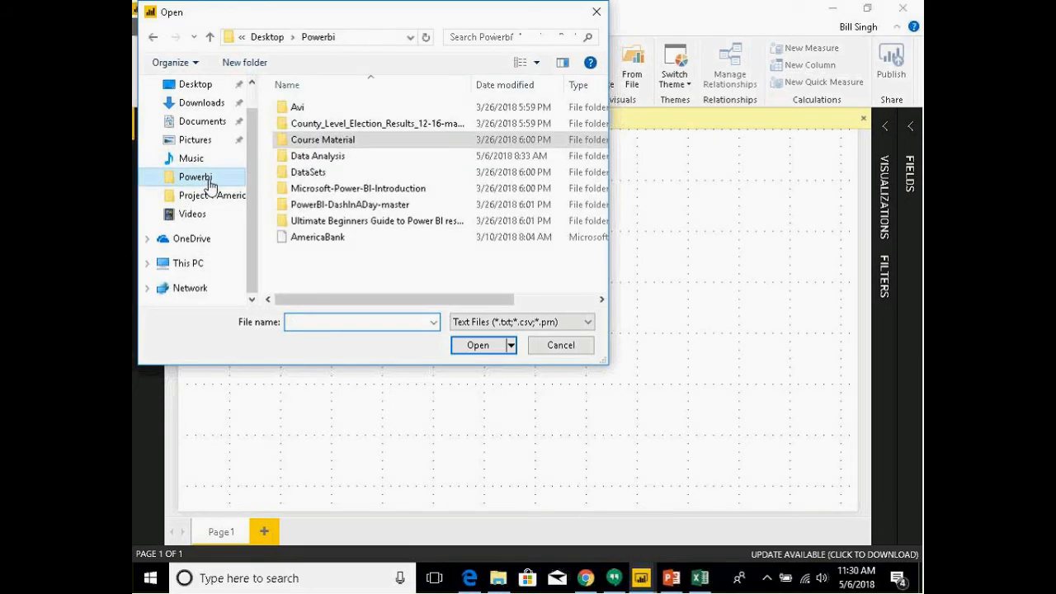
double_click(313, 157)
double_click(317, 124)
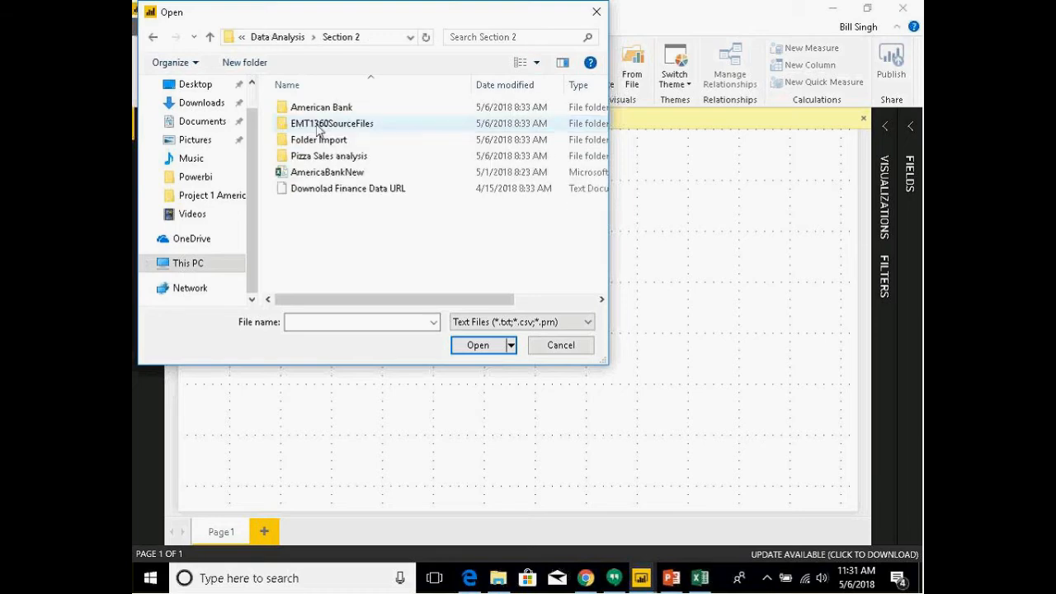
double_click(320, 112)
left_click(322, 129)
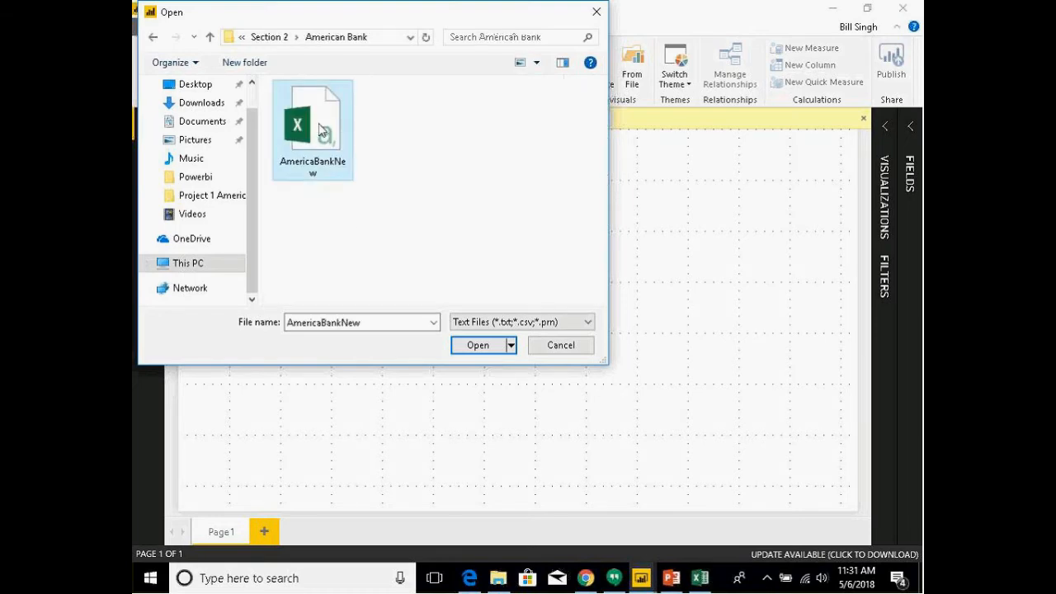
left_click(485, 346)
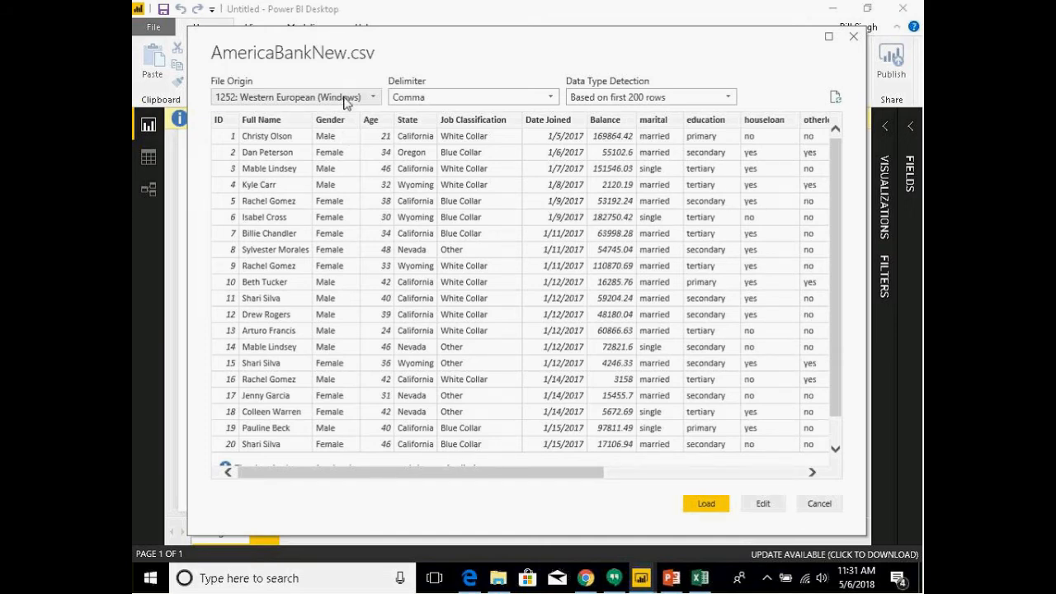
Step: Review the delimiter options, keep Comma, and open the AmericaBankNew data for editing in Power Query Editor
left_click(408, 99)
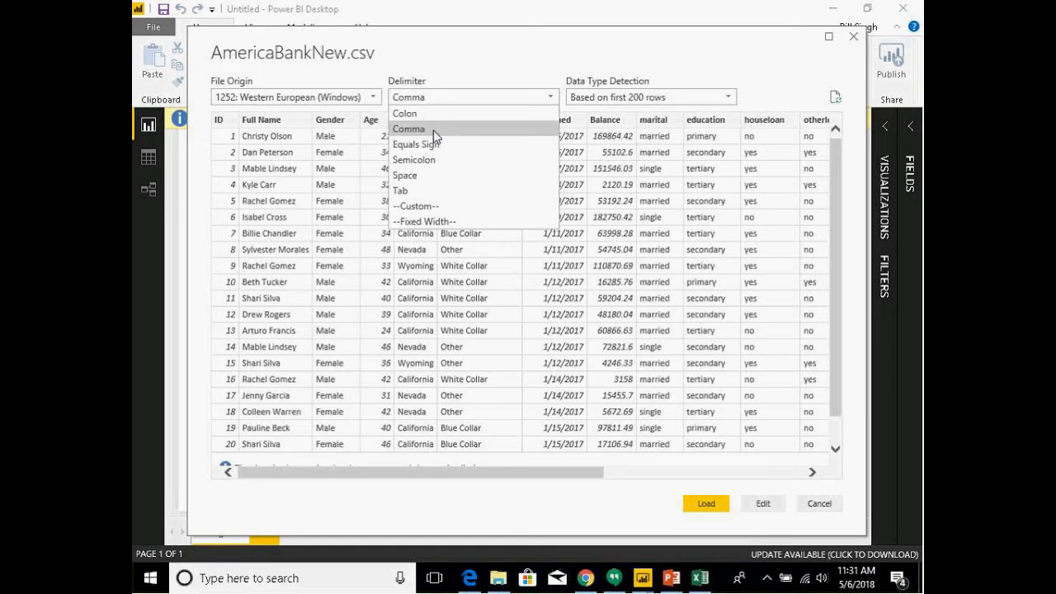
left_click(450, 96)
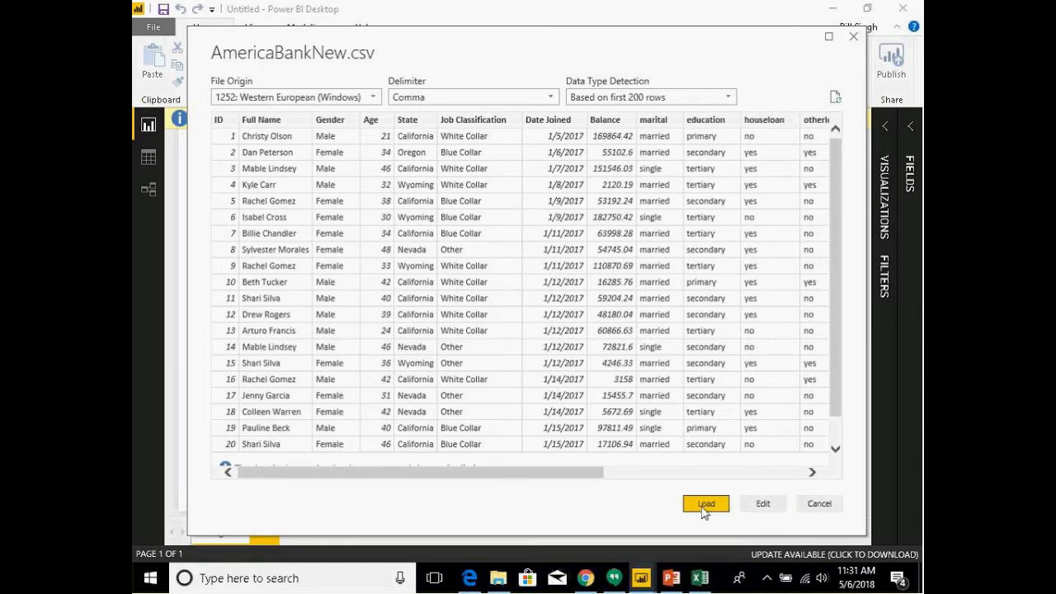
left_click(762, 501)
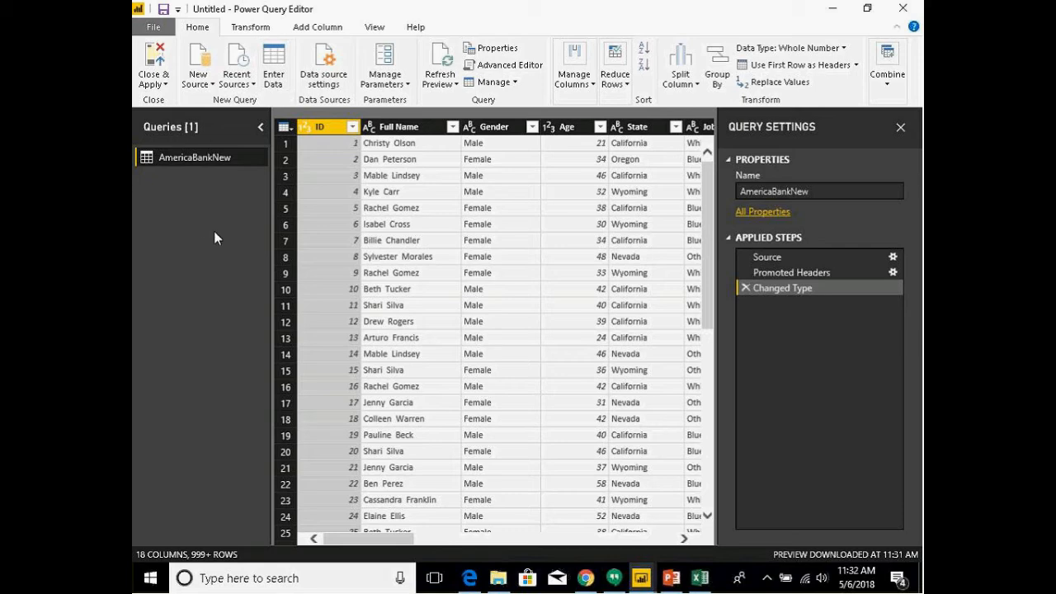
left_click(629, 86)
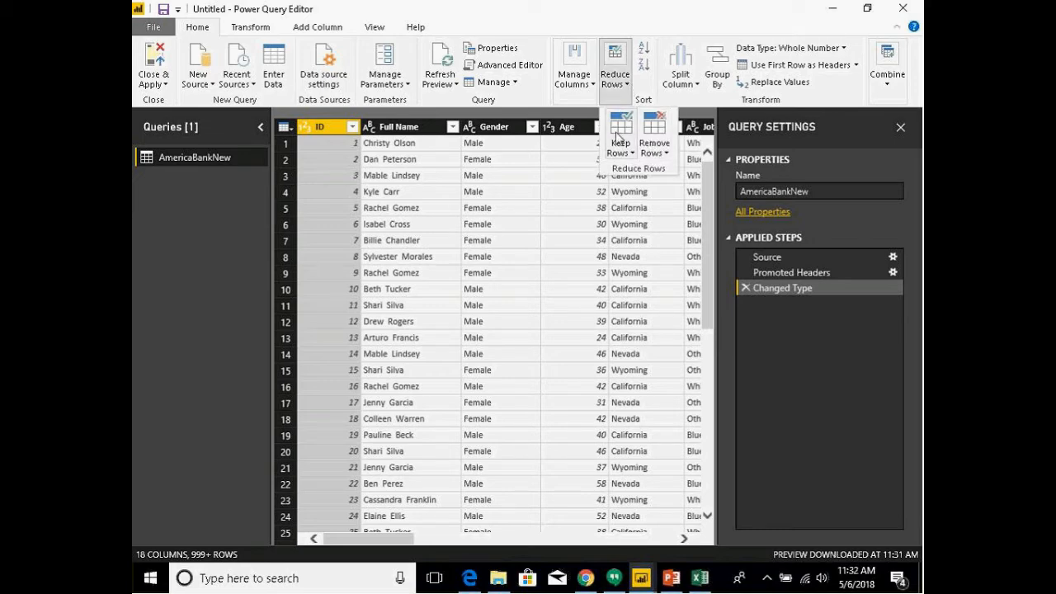
left_click(237, 221)
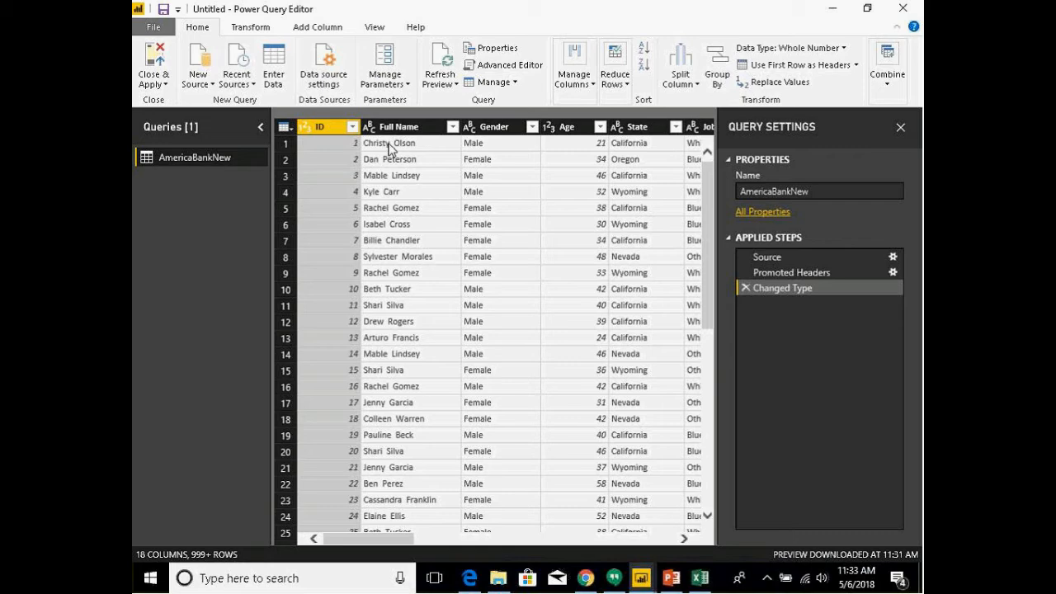
Step: Try promoting the first data row to headers, and remove the two applied steps this adds to the query
left_click(797, 66)
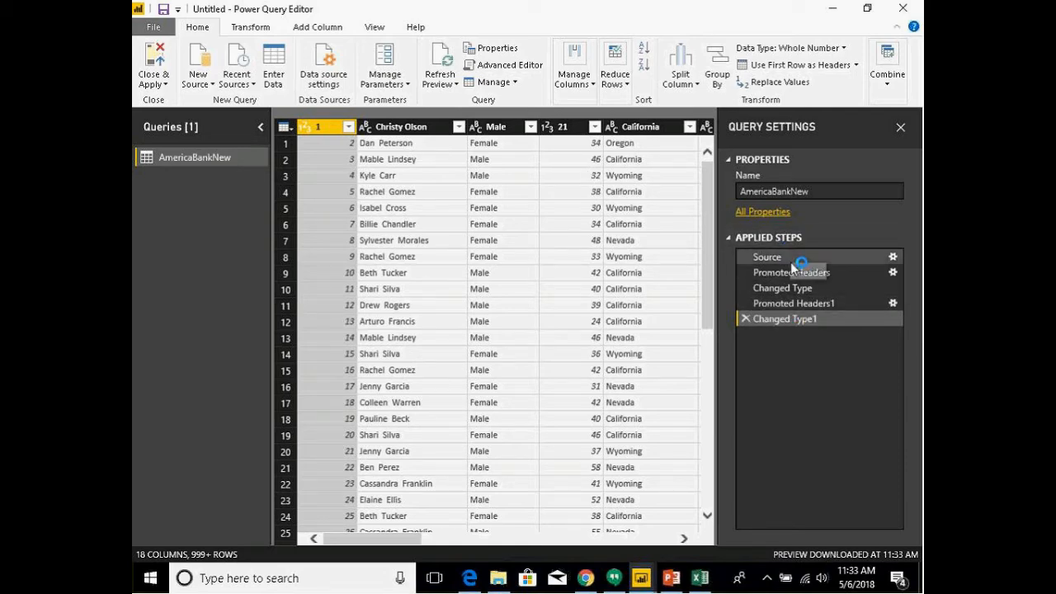
left_click(744, 319)
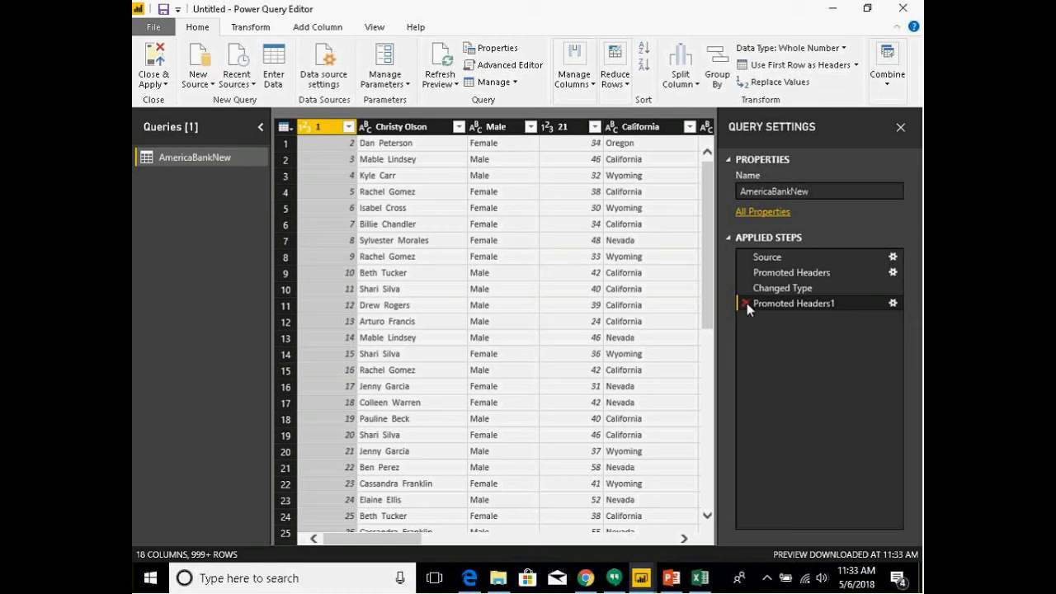
left_click(746, 303)
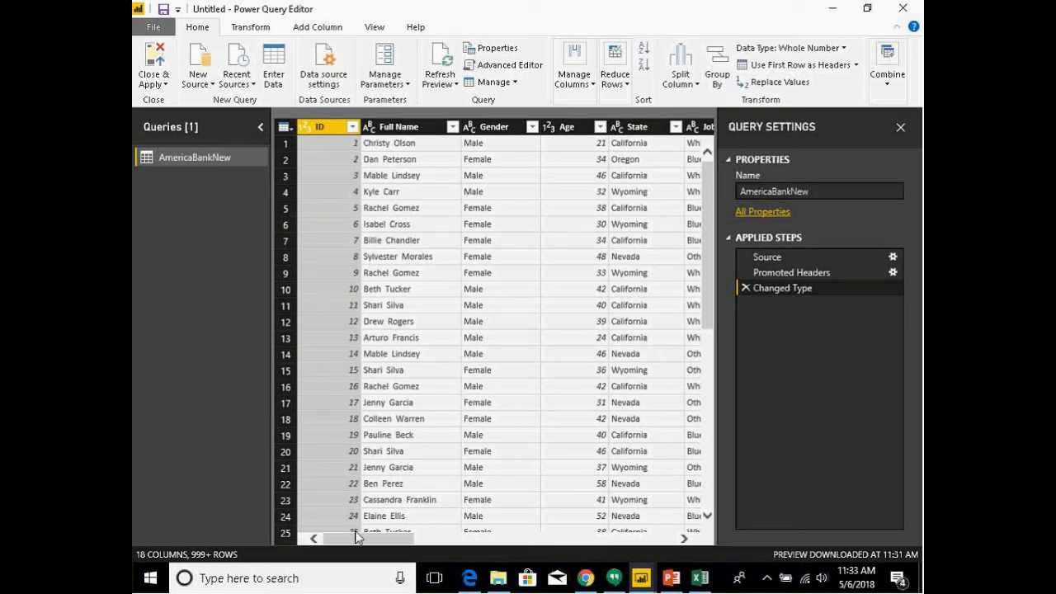
Step: Examine the data type choices for the Date Joined column and the query's name in the query settings
left_click_drag(360, 540, 441, 538)
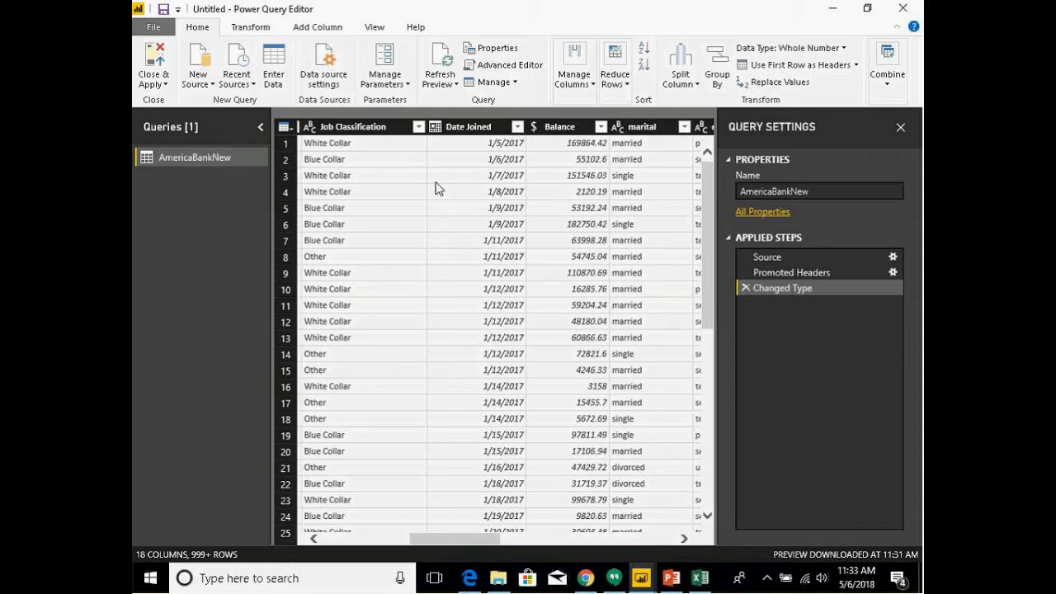
left_click(435, 128)
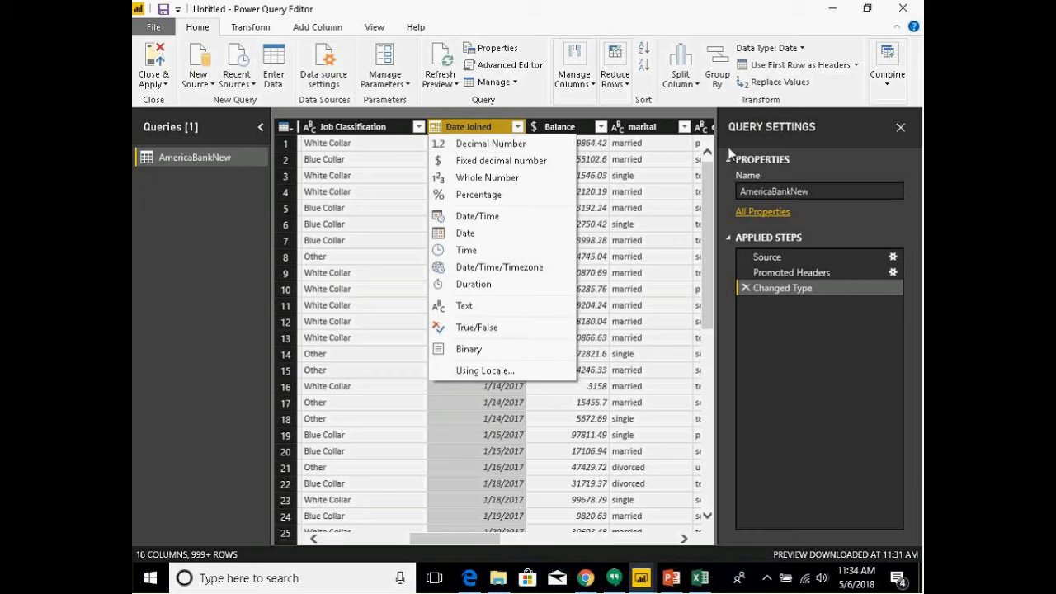
left_click(165, 203)
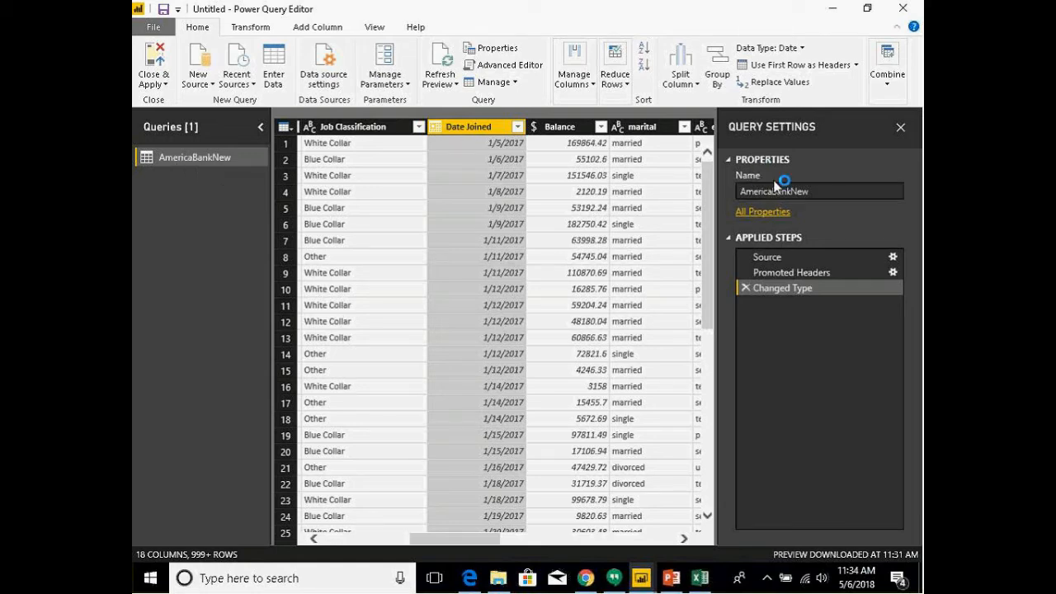
left_click(817, 191)
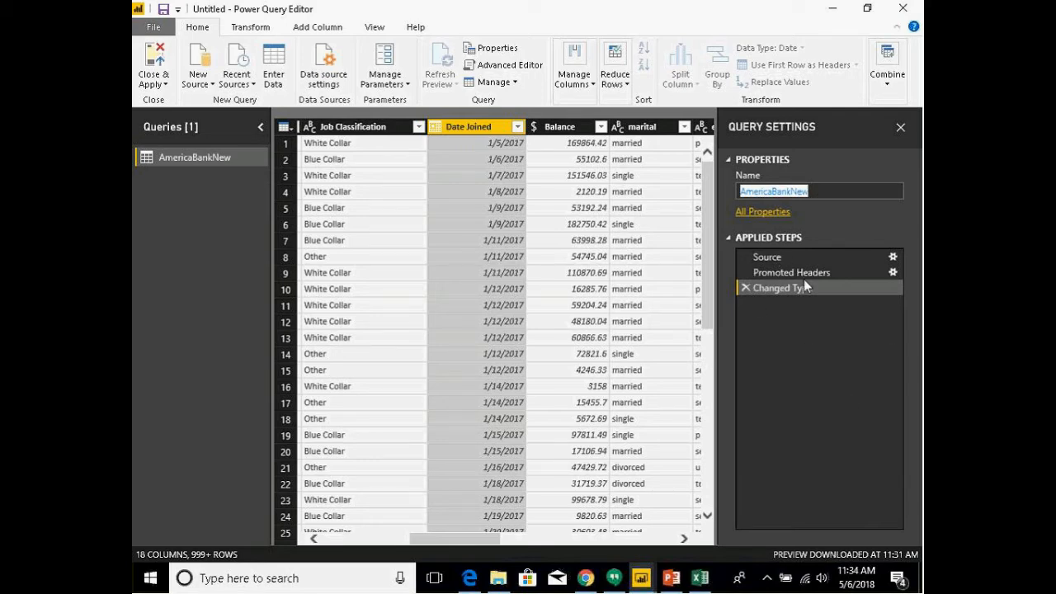
Step: Rename the houseloan column as Home owner
left_click(447, 538)
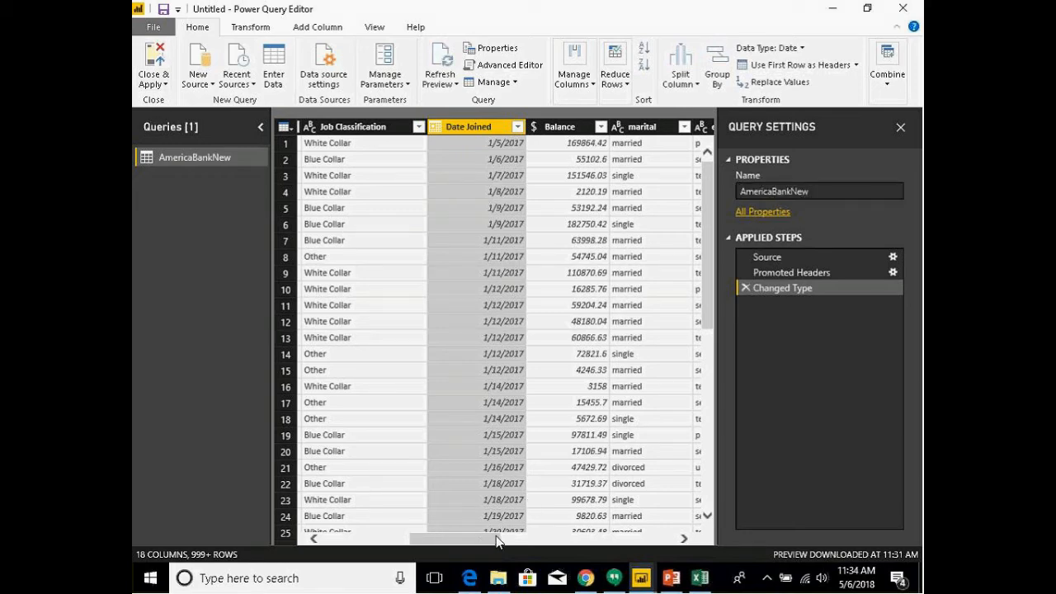
left_click_drag(469, 538, 525, 545)
left_click(570, 128)
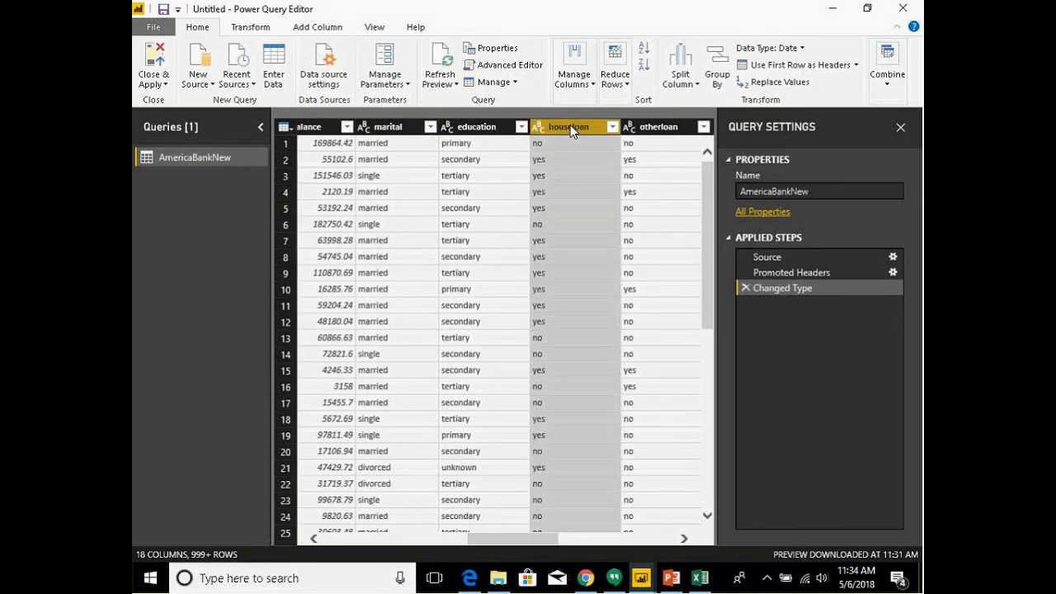
double_click(581, 127)
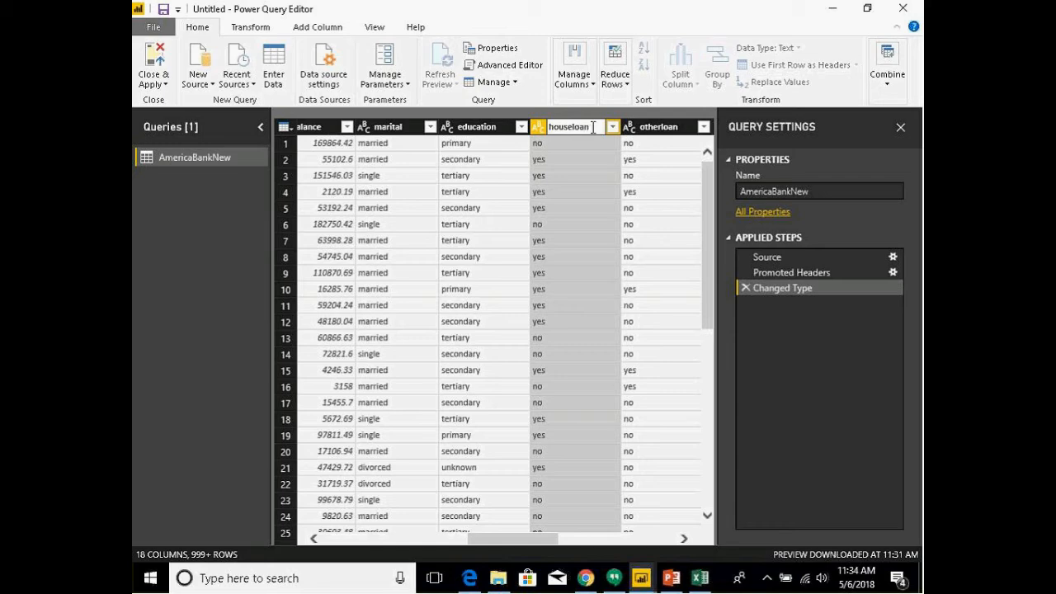
left_click_drag(587, 129, 548, 127)
type("Home")
type("owner")
key("Return")
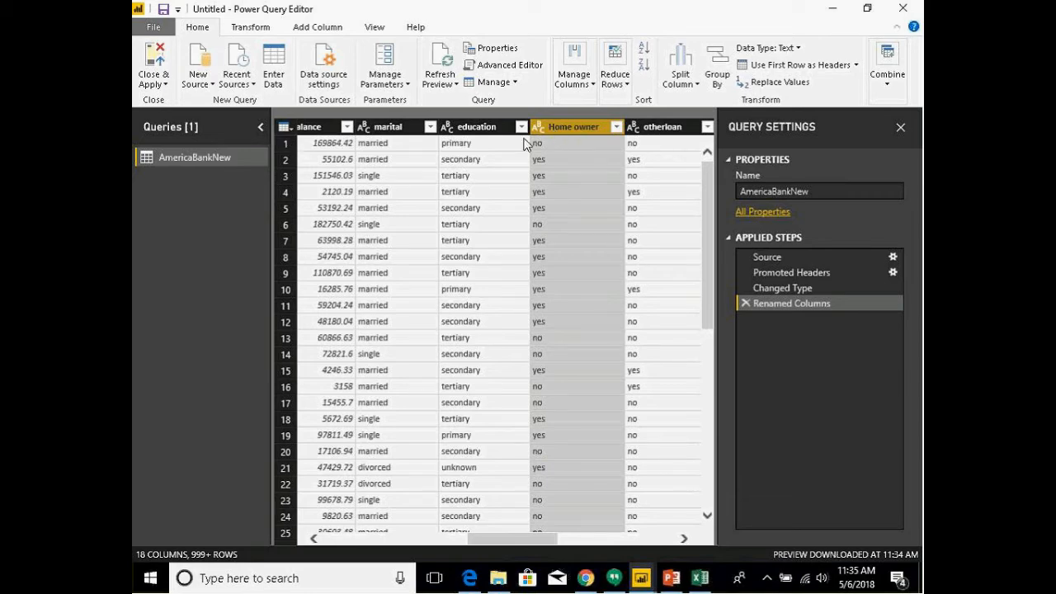
Step: Close the query editor with the changes applied to the report, and dismiss the auto recovery notice
left_click(162, 85)
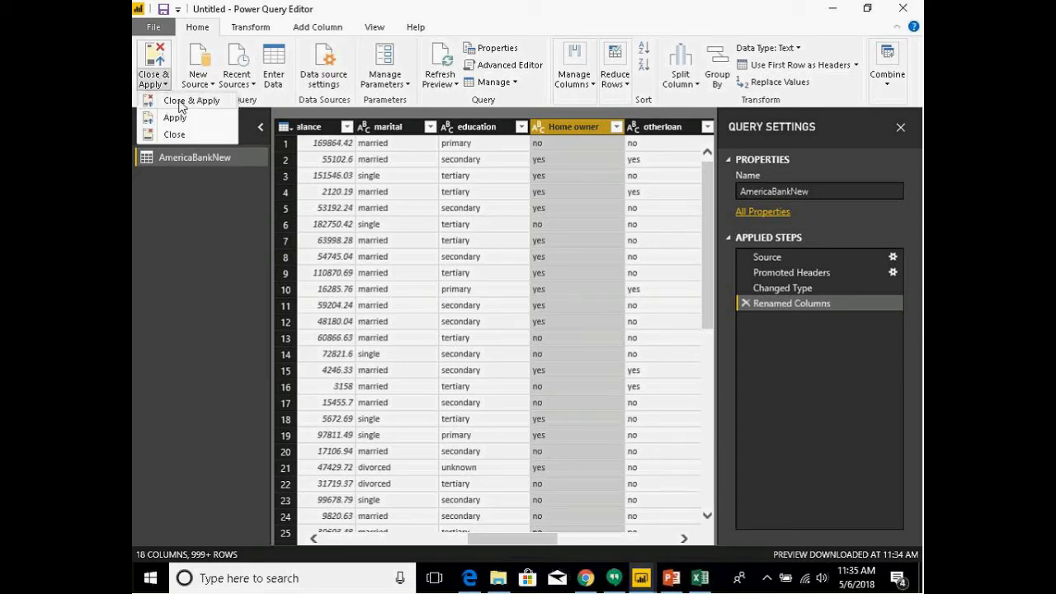
left_click(180, 102)
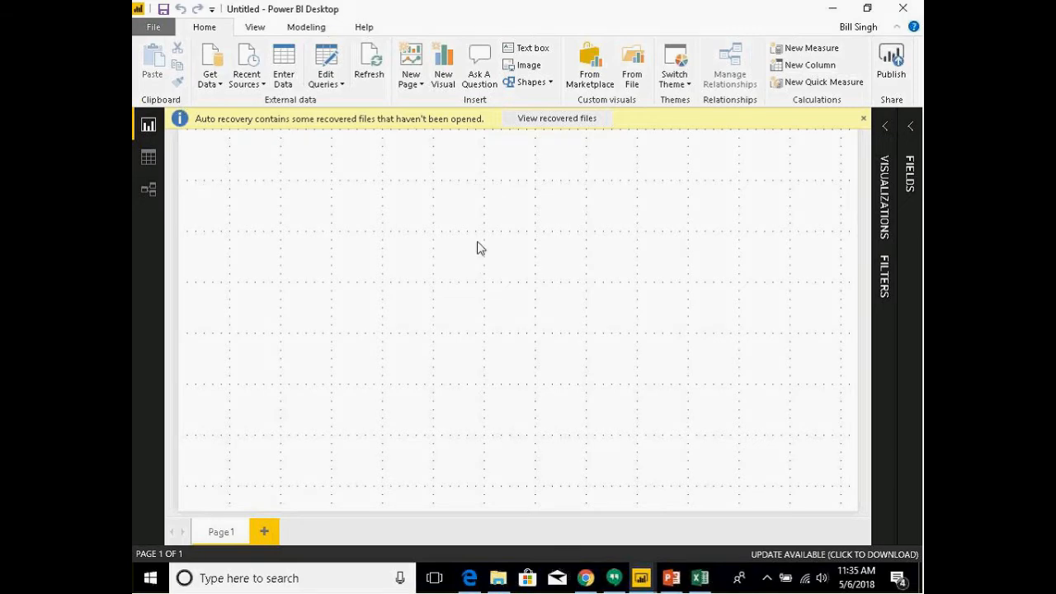
left_click(864, 120)
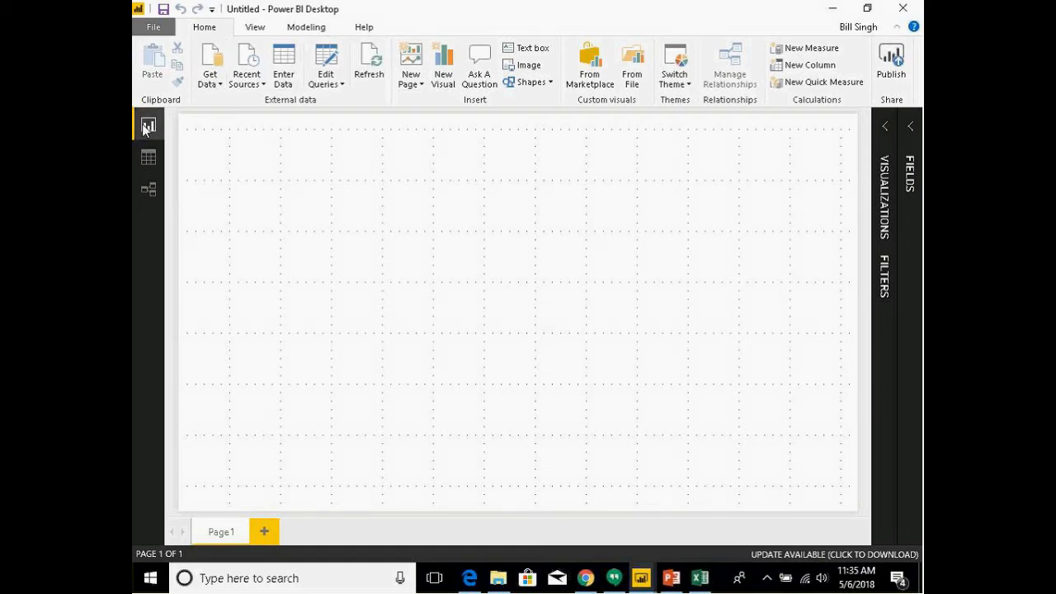
Step: Inspect the loaded AmericaBankNew table in the data view and the relationships view, and return to the report view
left_click(149, 159)
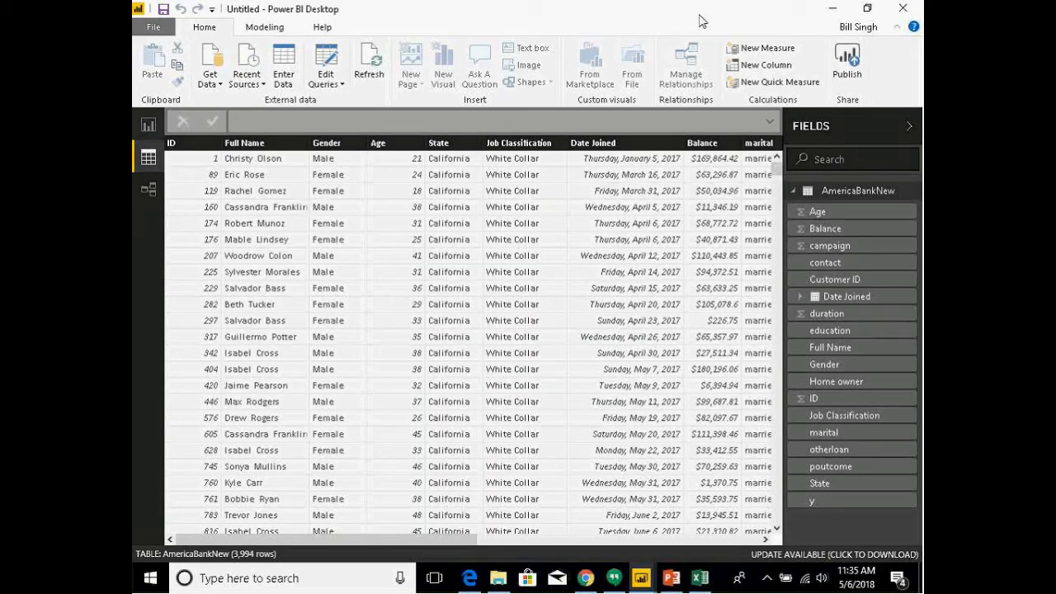
left_click(867, 9)
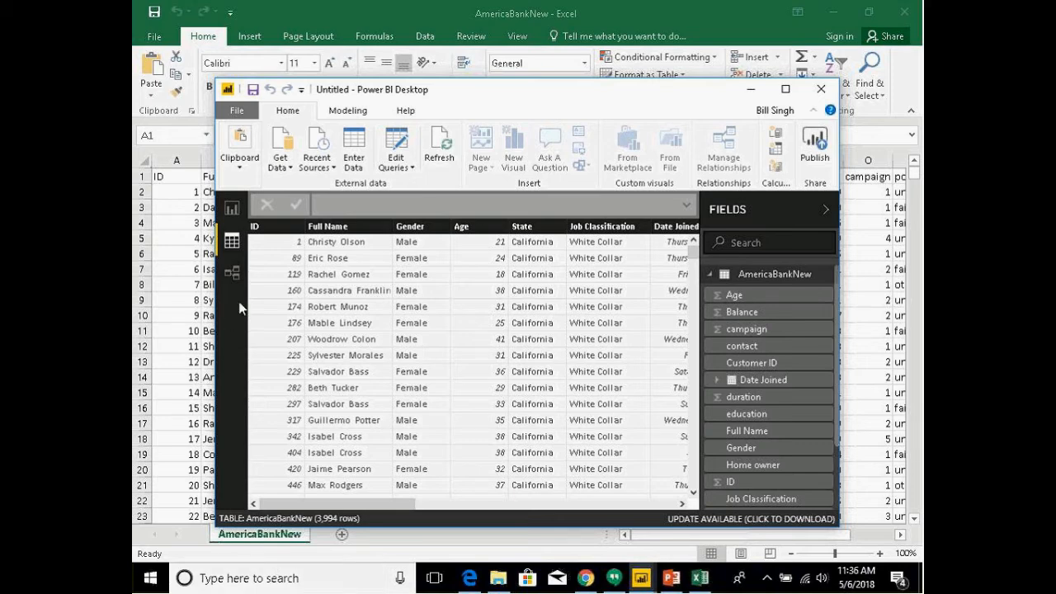
left_click(785, 91)
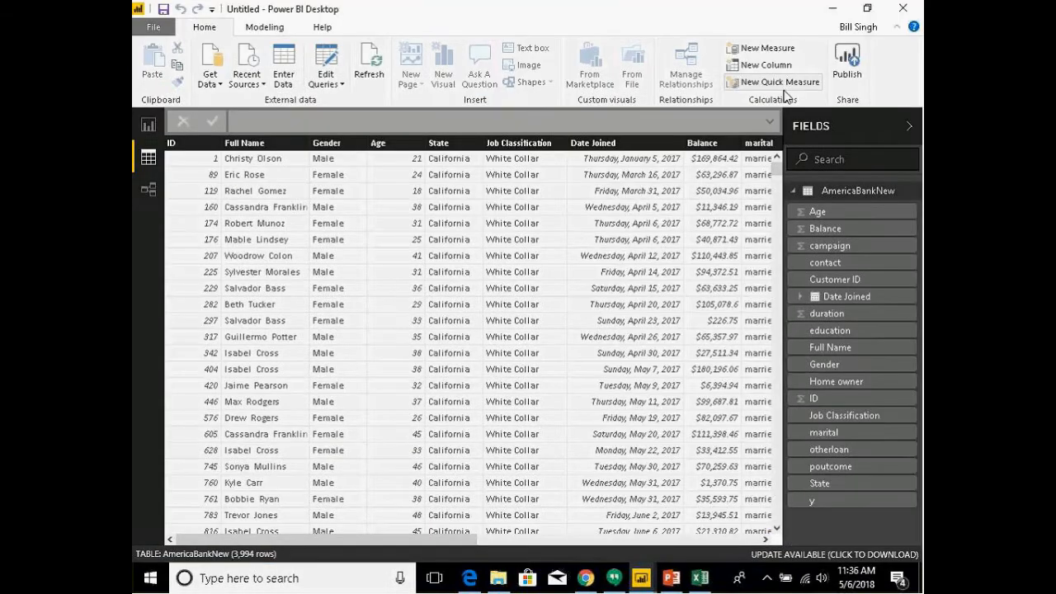
left_click(147, 190)
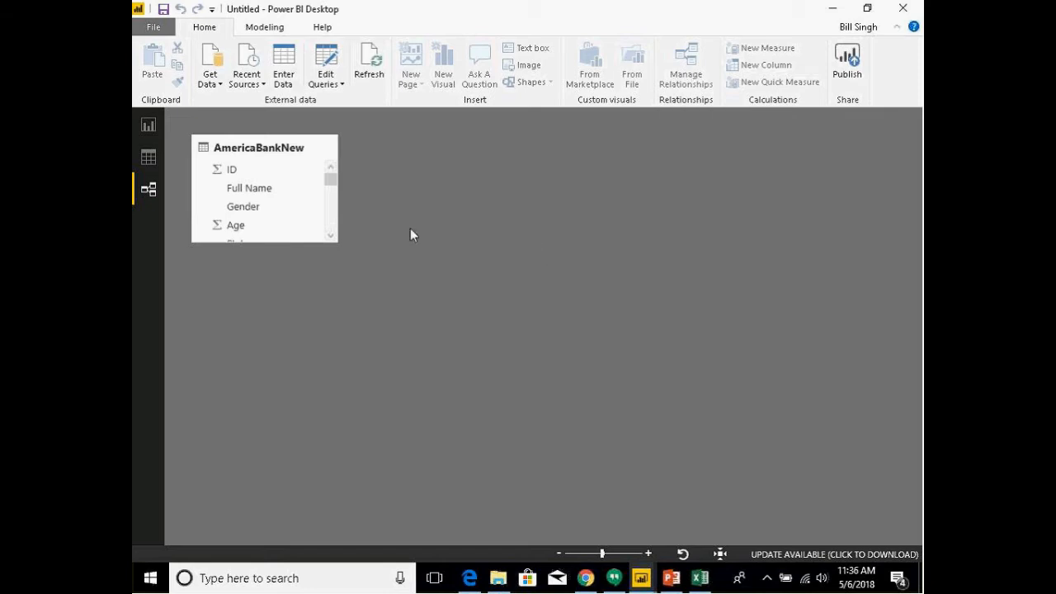
left_click(148, 126)
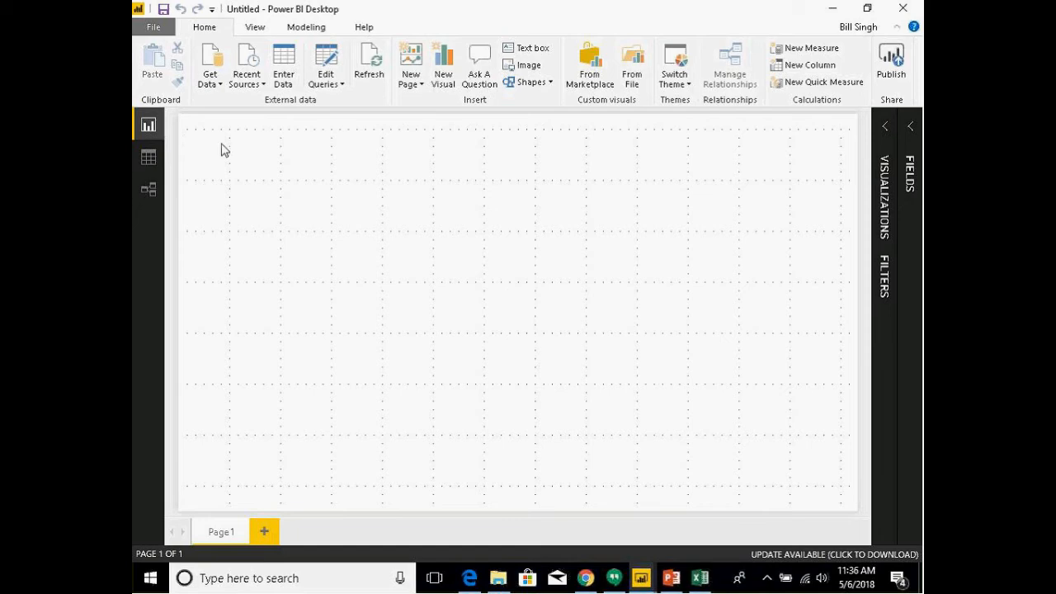
Step: Reopen the AmericaBankNew query for editing and select its Date Joined column
left_click(331, 66)
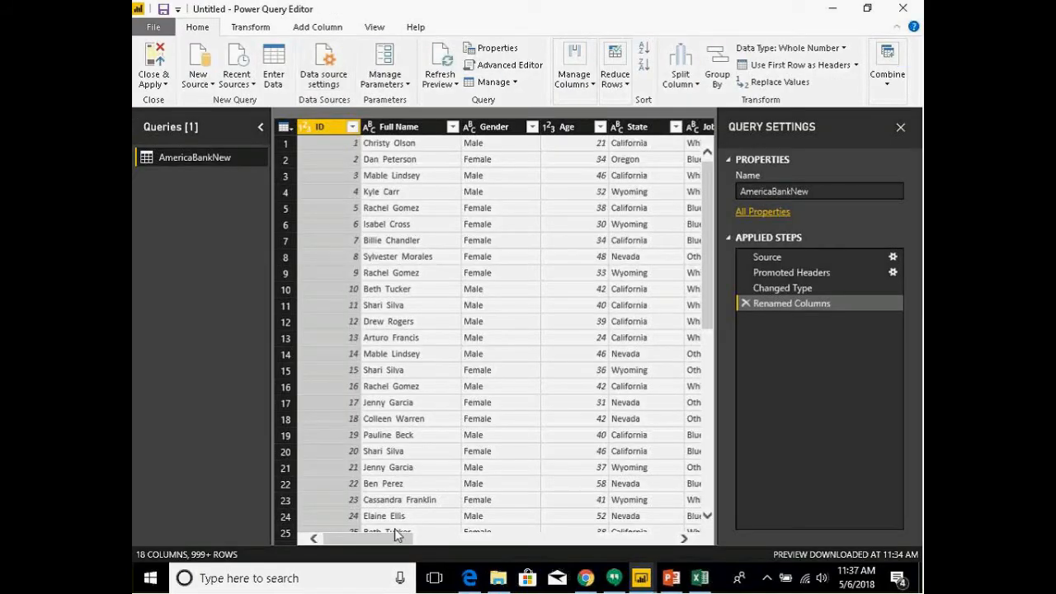
left_click_drag(392, 541, 470, 535)
left_click(495, 126)
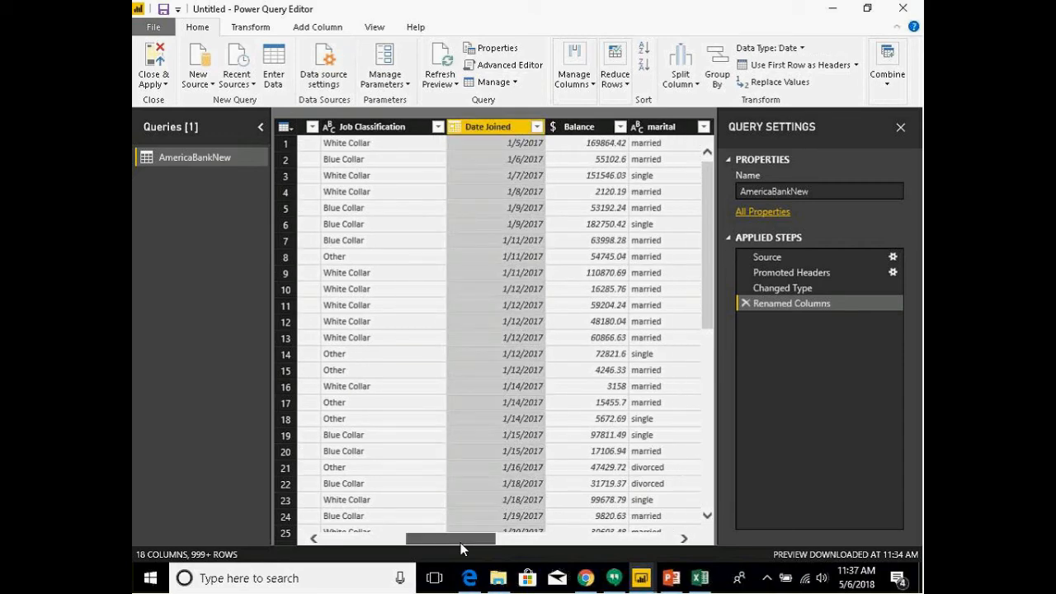
left_click_drag(462, 540, 665, 550)
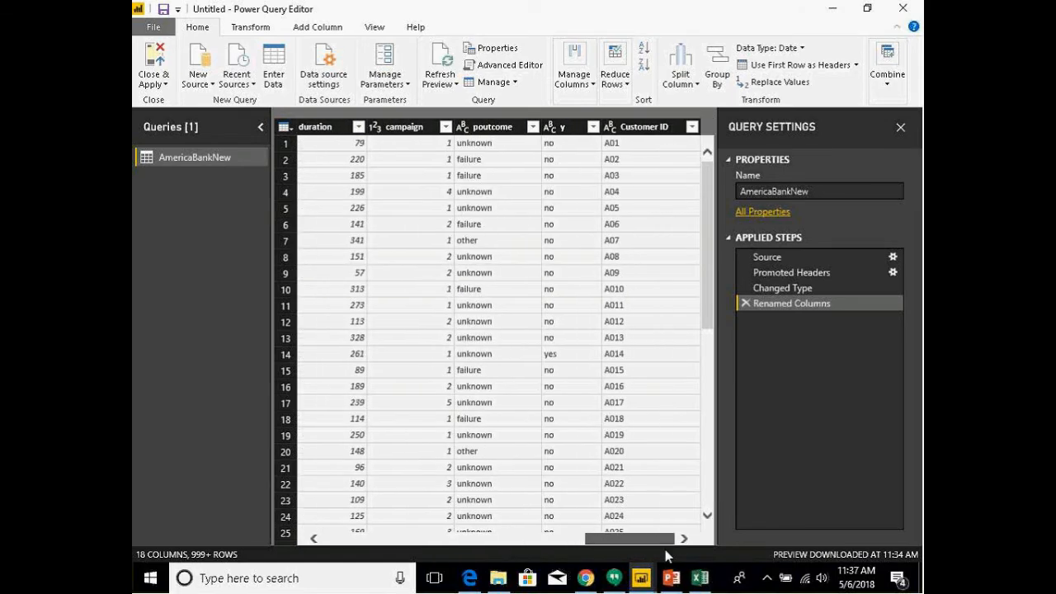
Step: Try transforming the Date Joined column to Quarter of Year, and remove the applied step this adds
left_click(250, 28)
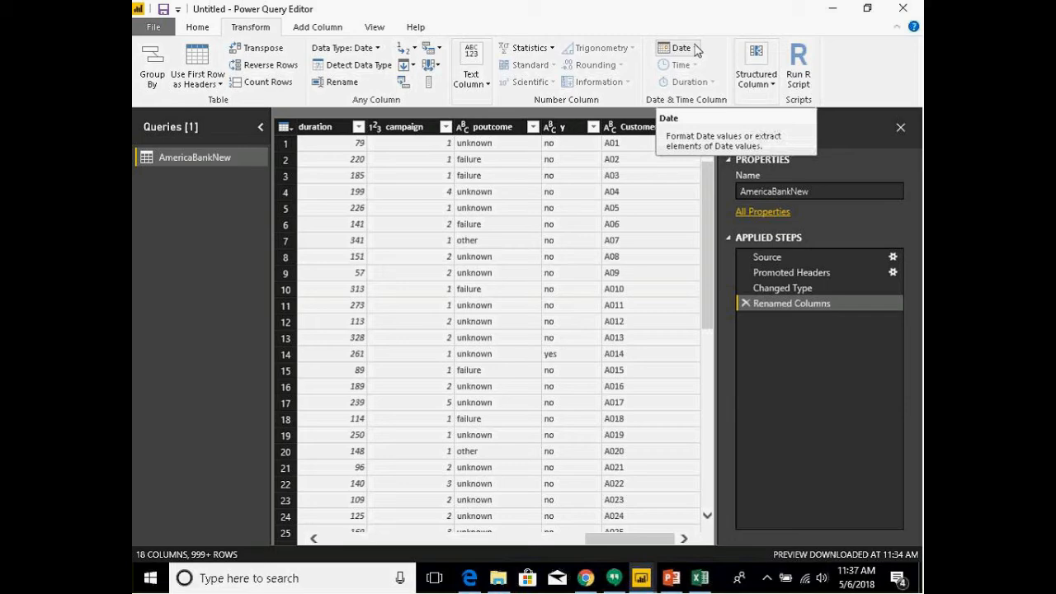
left_click(697, 50)
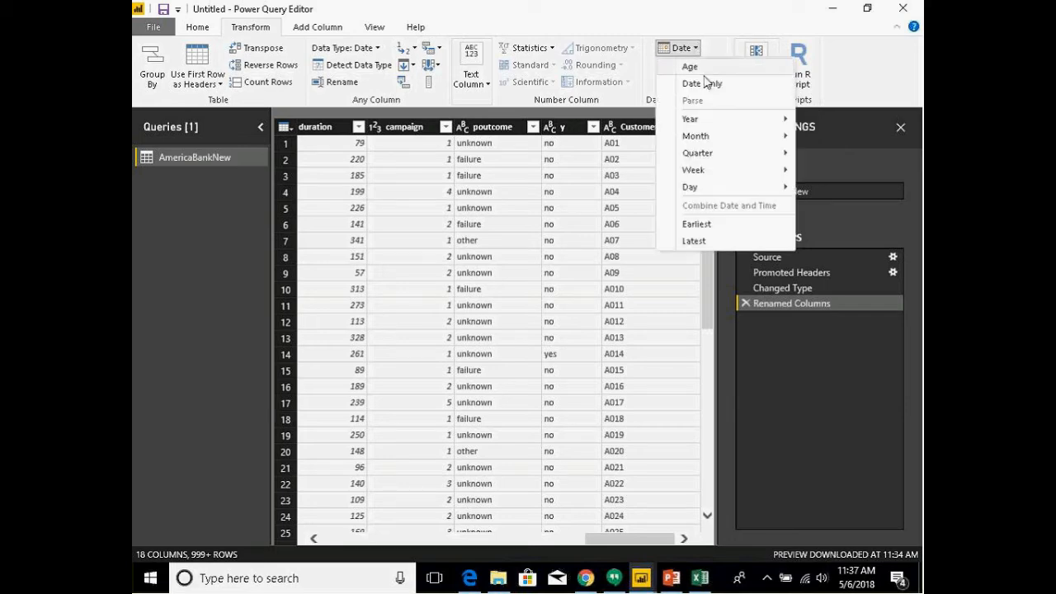
mouse_move(768, 155)
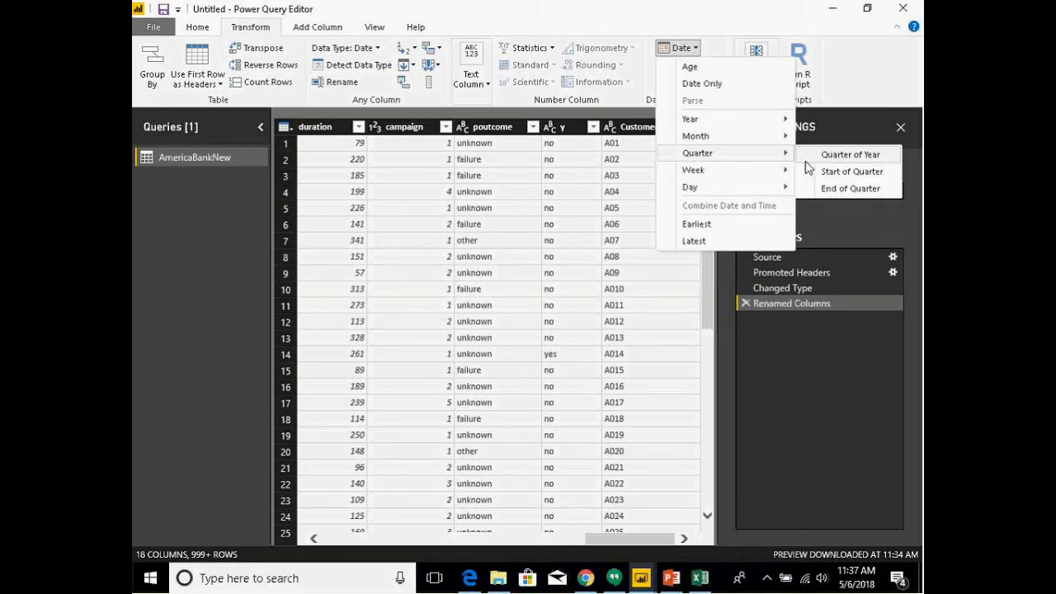
left_click(717, 306)
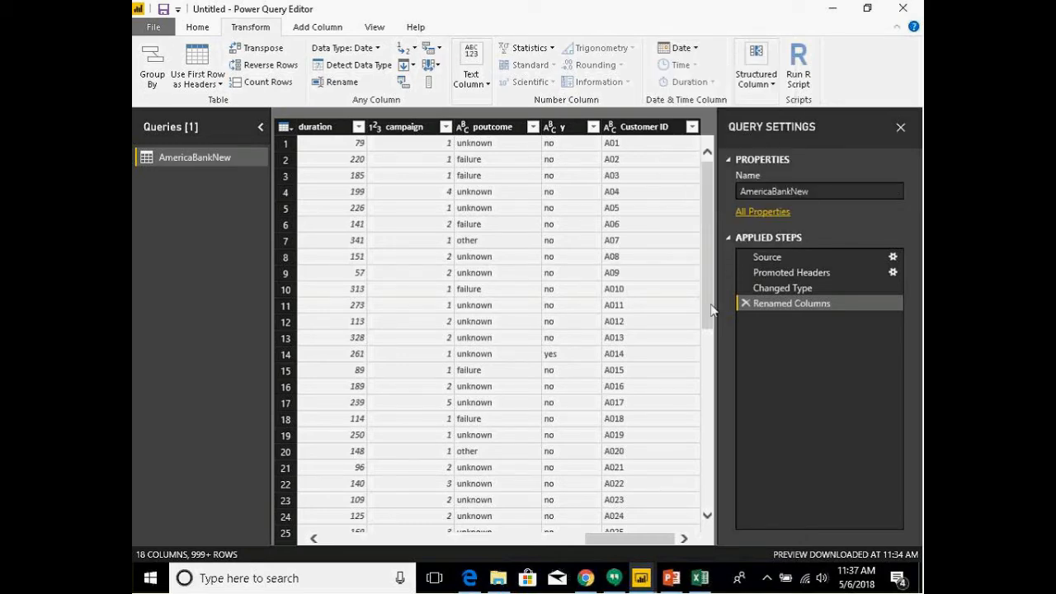
left_click(681, 48)
mouse_move(726, 152)
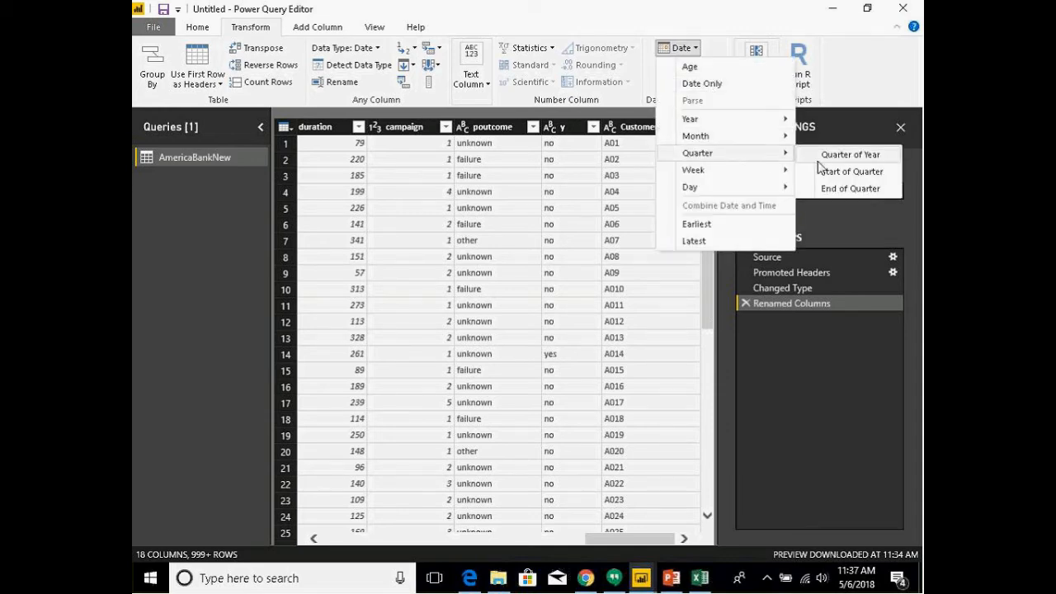
left_click(843, 155)
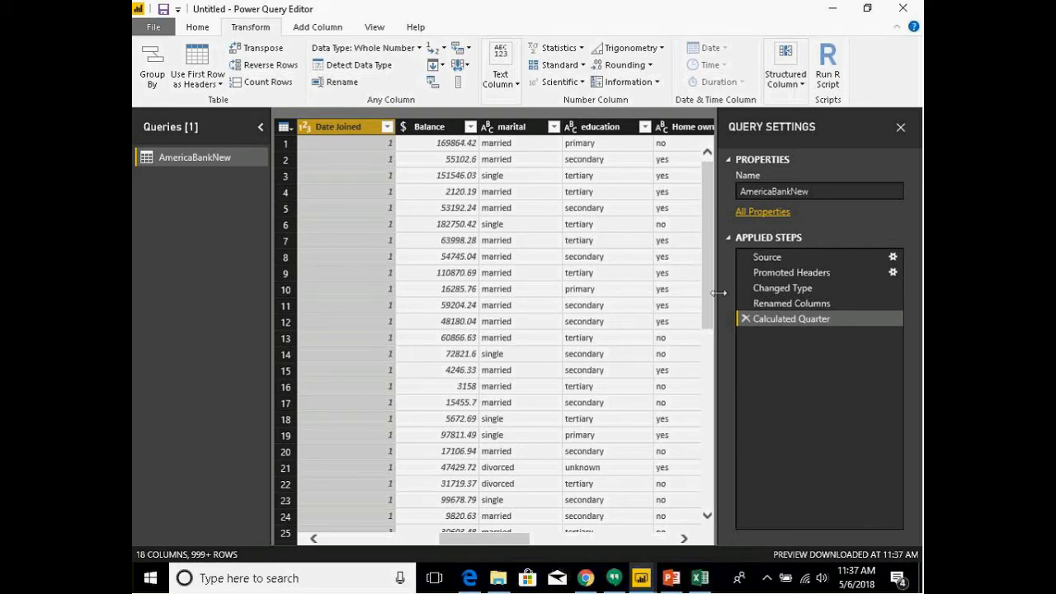
left_click(747, 320)
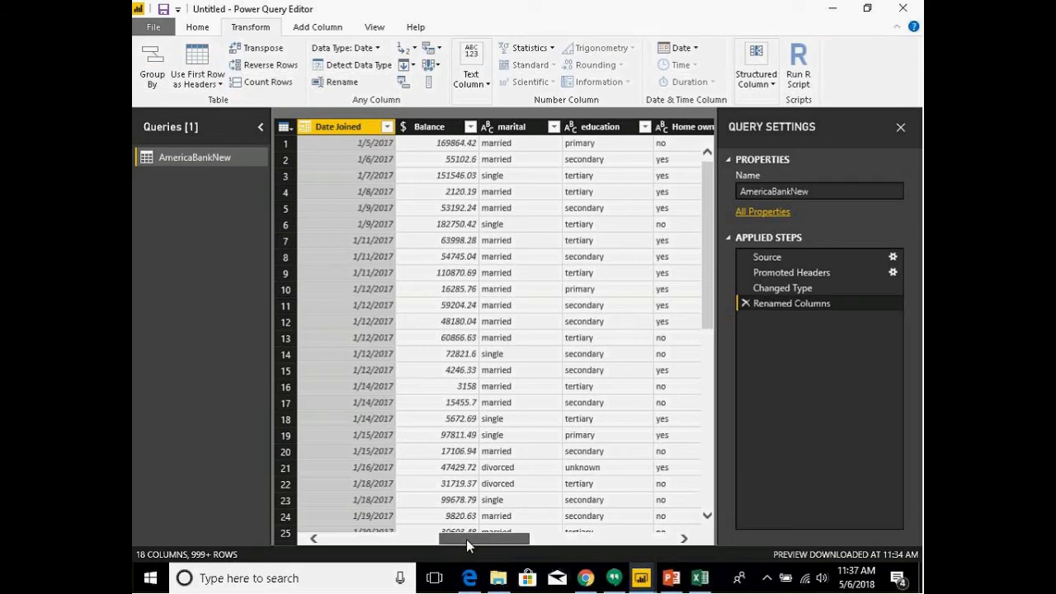
Step: Add a custom column whose formula returns the Date Joined column
left_click_drag(466, 539, 663, 543)
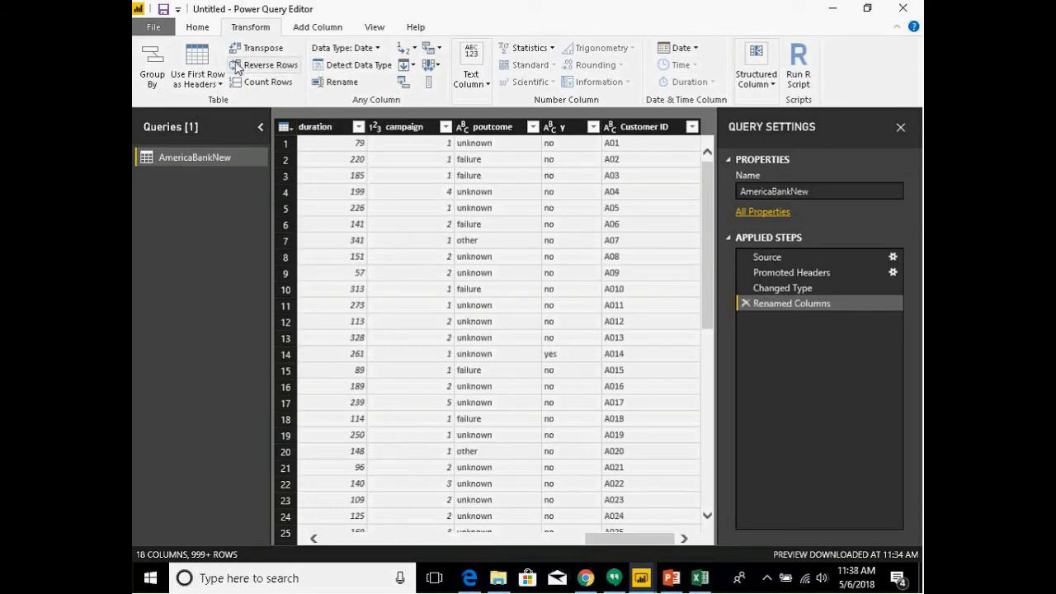
left_click(317, 26)
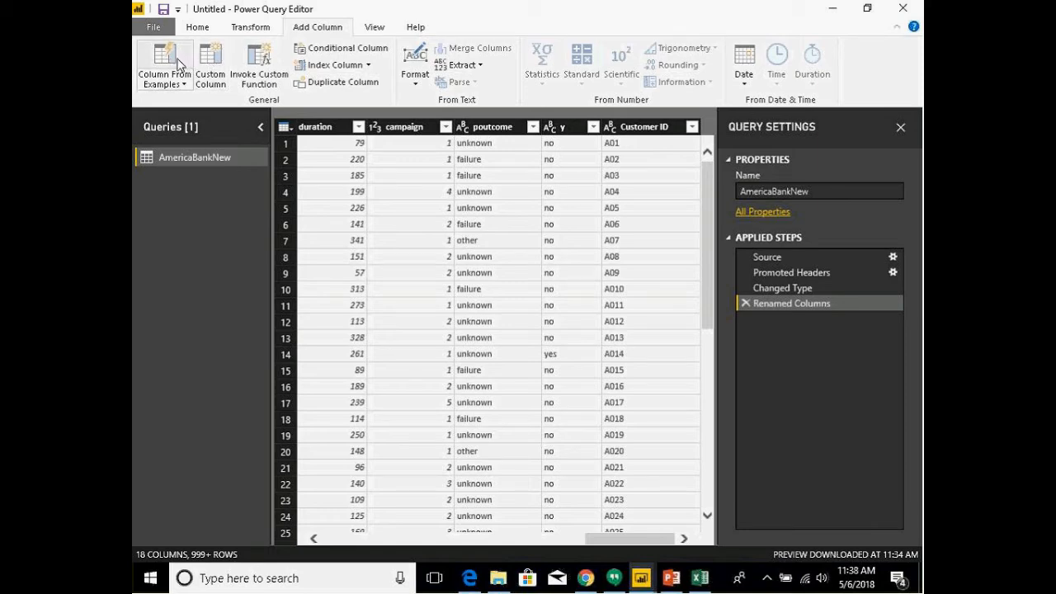
left_click(212, 66)
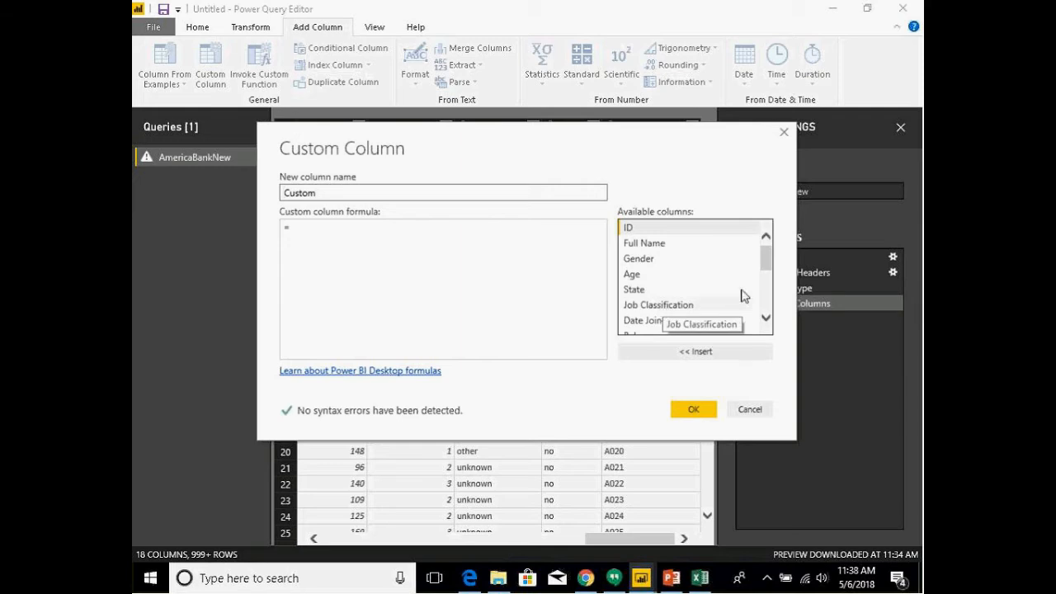
mouse_move(766, 258)
left_mouse_down()
mouse_move(768, 302)
mouse_move(768, 272)
left_mouse_up()
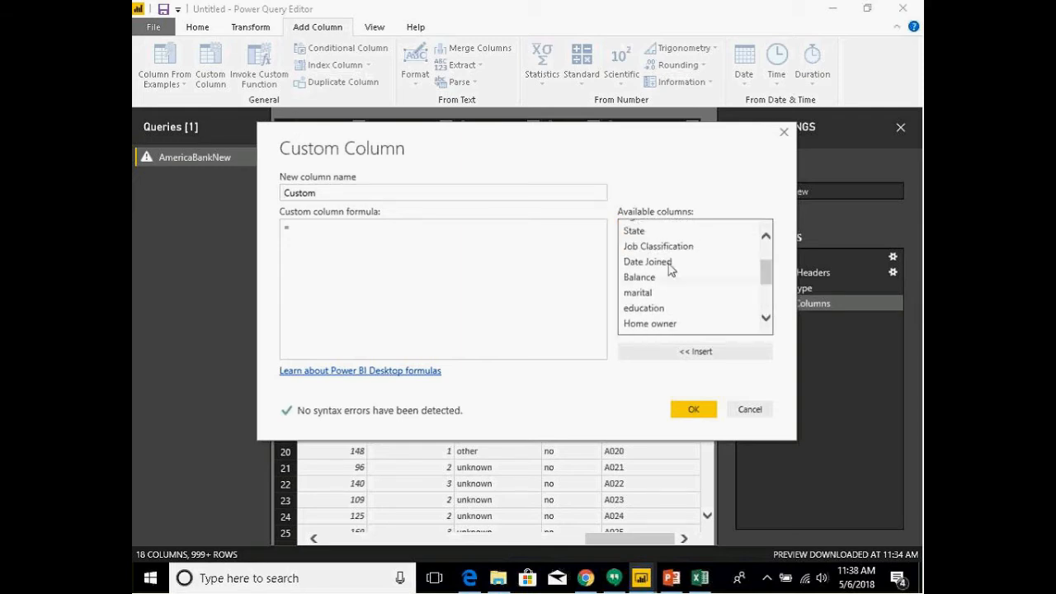
left_click(664, 263)
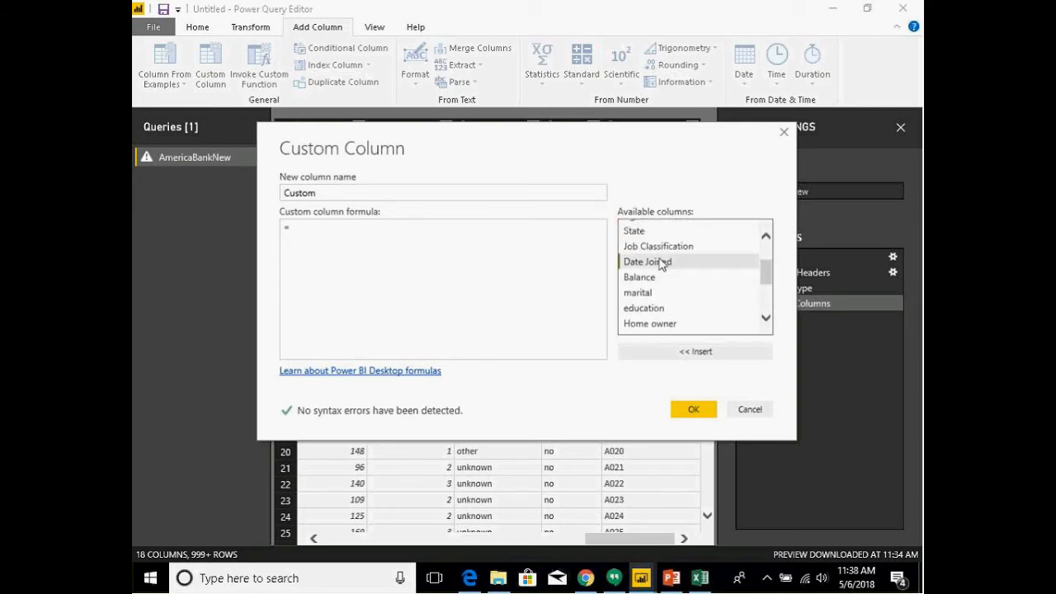
left_click(695, 350)
left_click(693, 410)
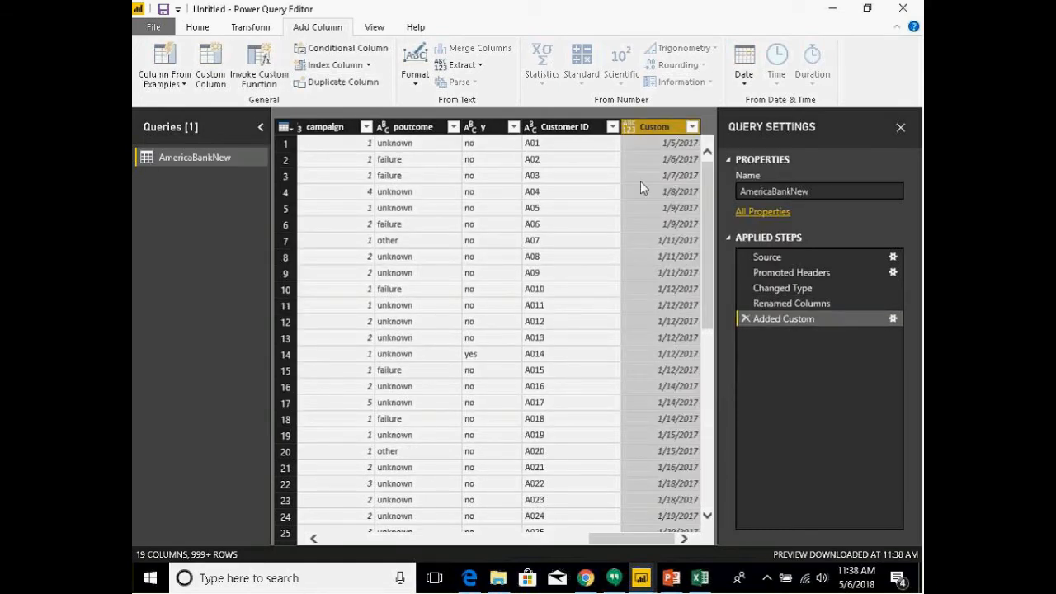
Step: Rename the new Custom column as Quarter
double_click(648, 128)
type("Quarter")
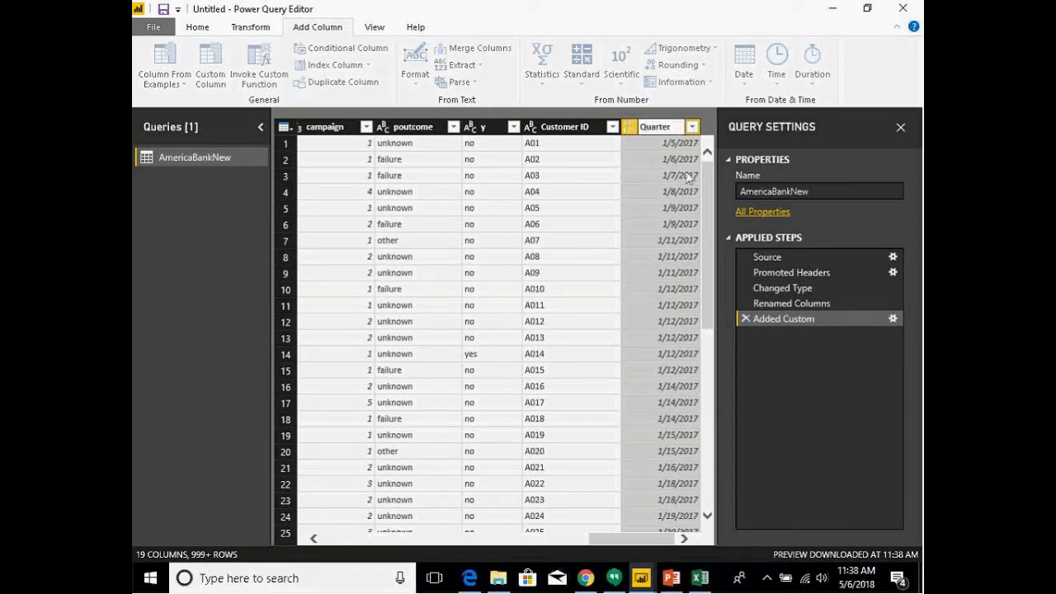
key("Return")
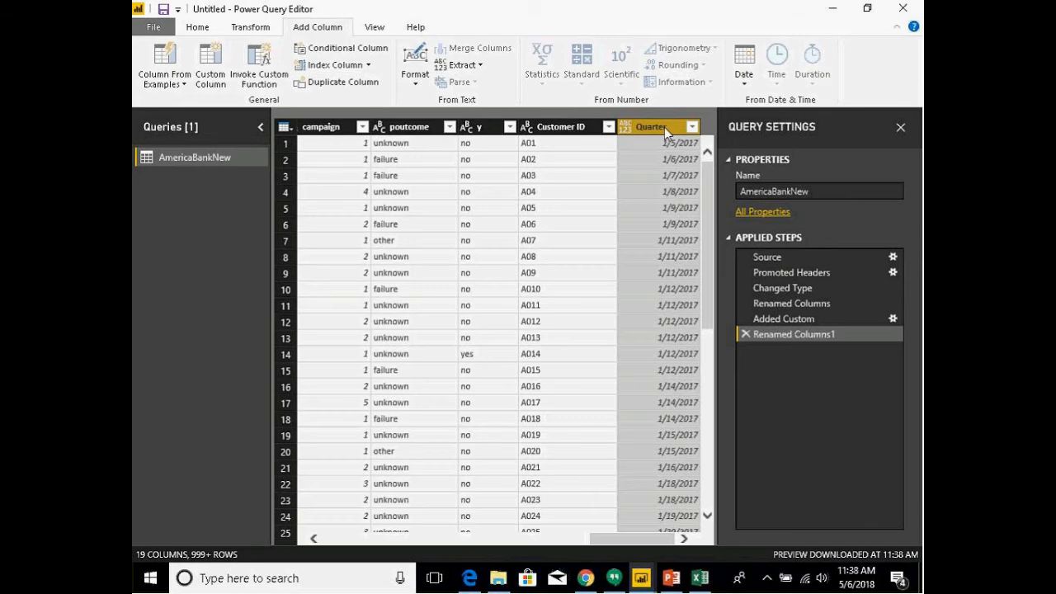
Step: Transform the Quarter column's dates to Quarter of Year and check the values down the rows
left_click(264, 32)
left_click(696, 49)
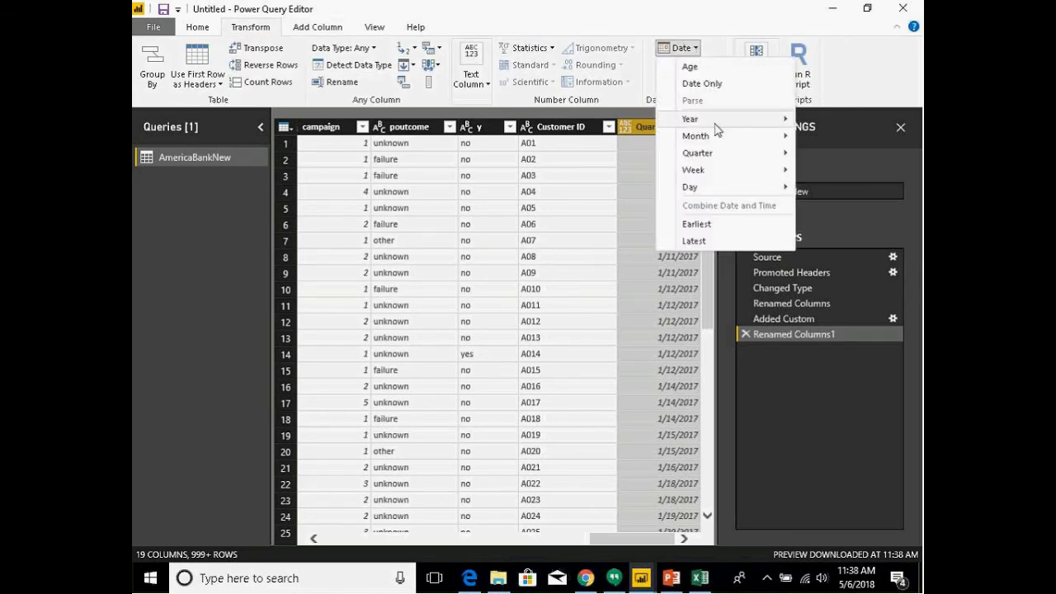
mouse_move(738, 159)
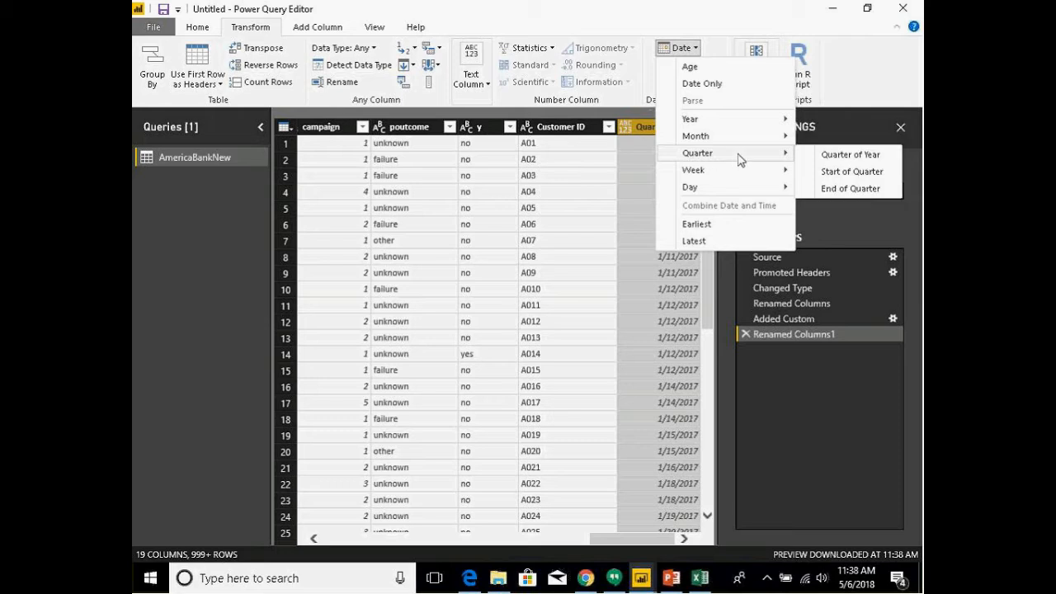
left_click(835, 154)
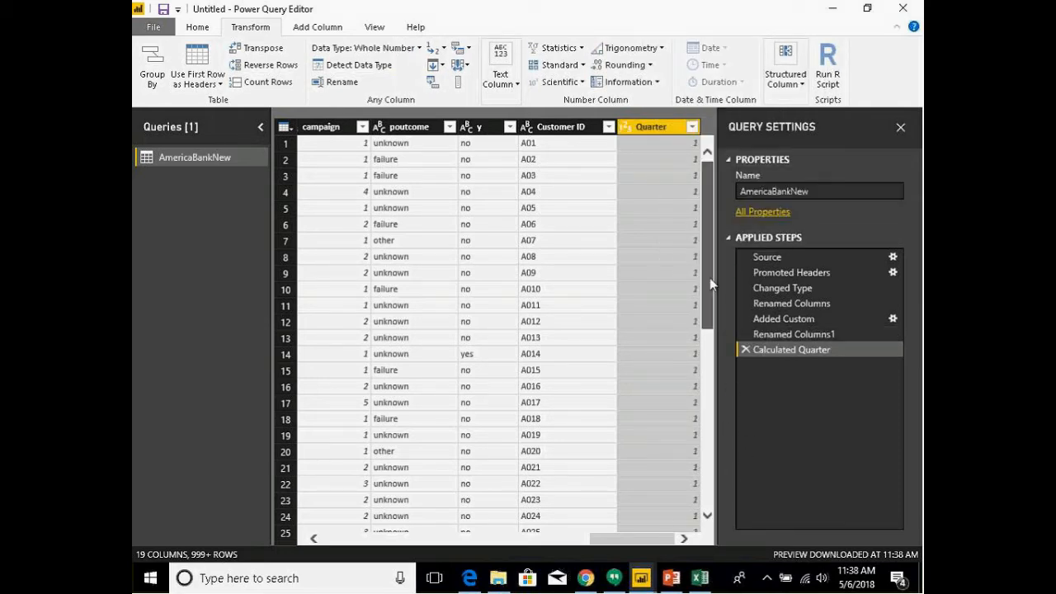
left_click_drag(710, 277, 708, 490)
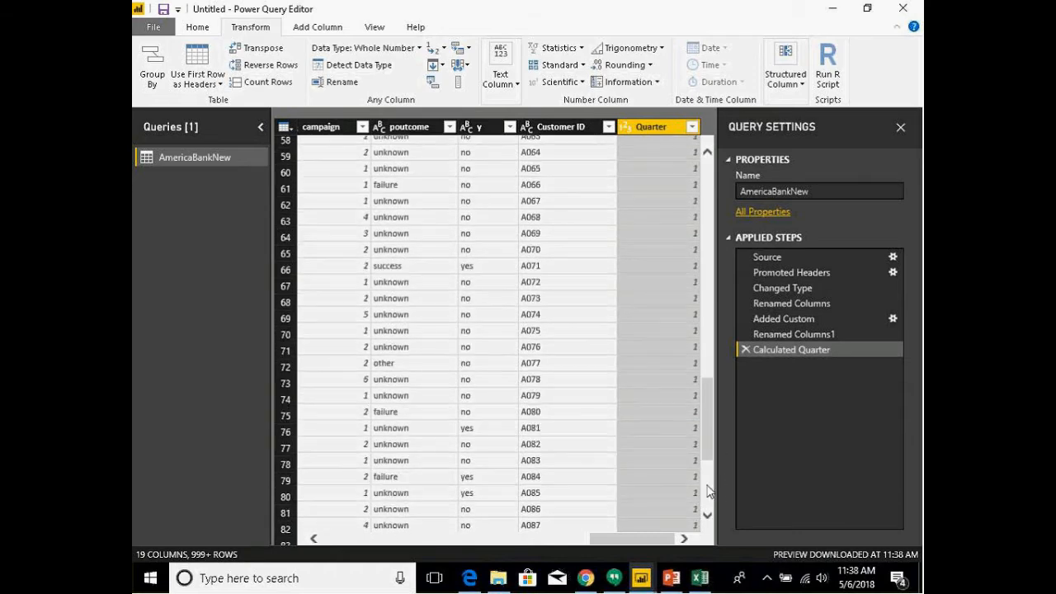
scroll(708, 489, "down", 20)
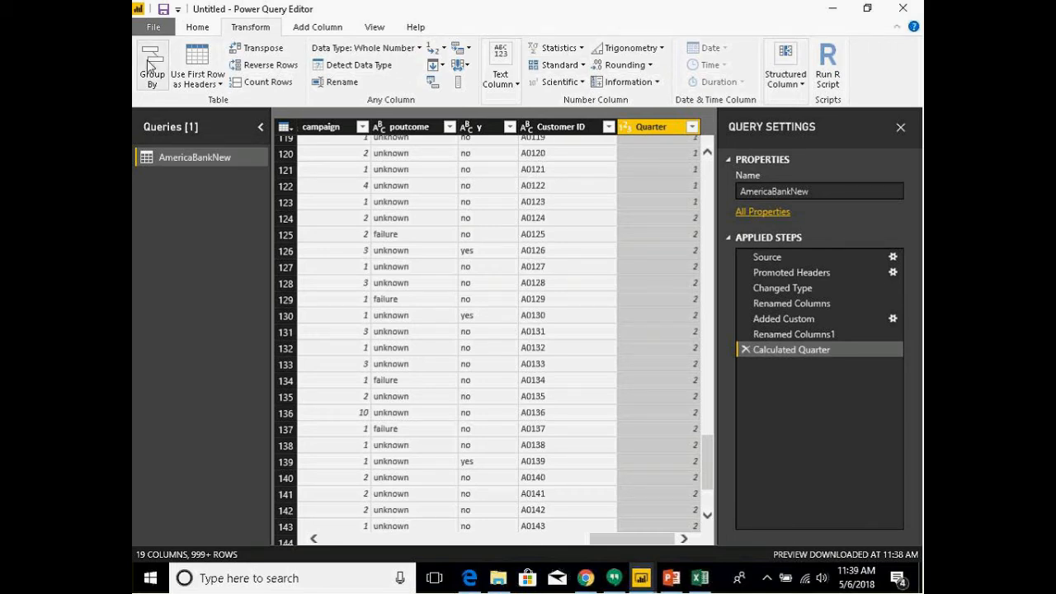
Step: Close the query editor applying the changes, and expand the Visualizations and Fields panes in the report view
left_click(199, 30)
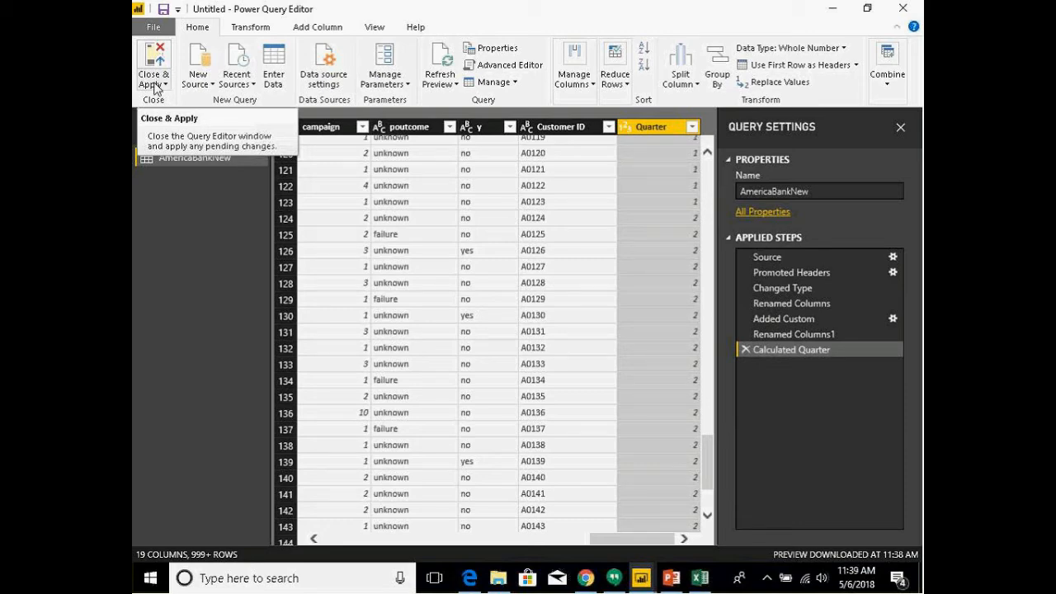
left_click(155, 85)
left_click(170, 102)
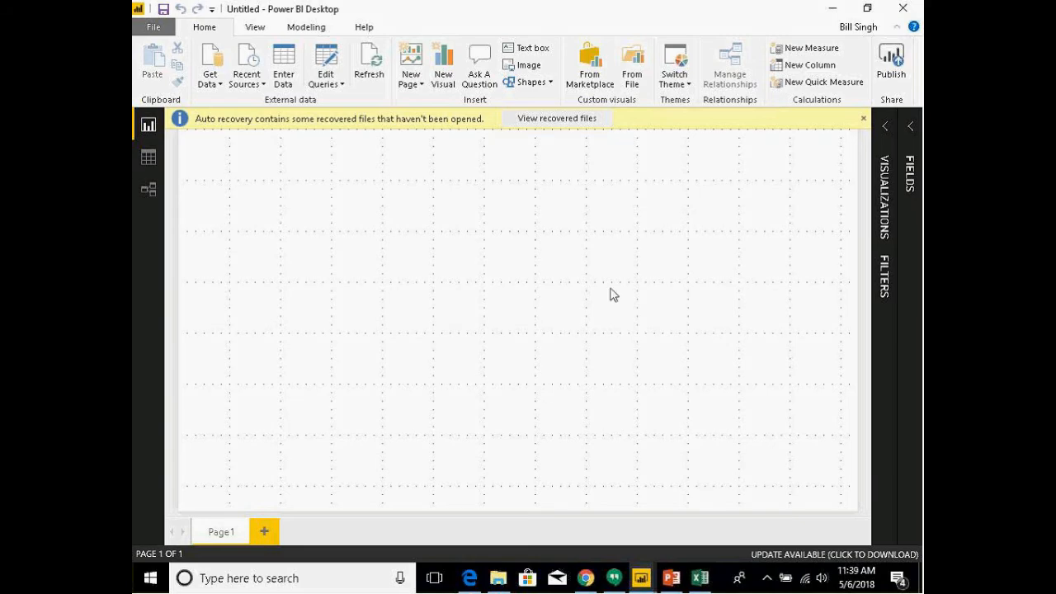
left_click(887, 127)
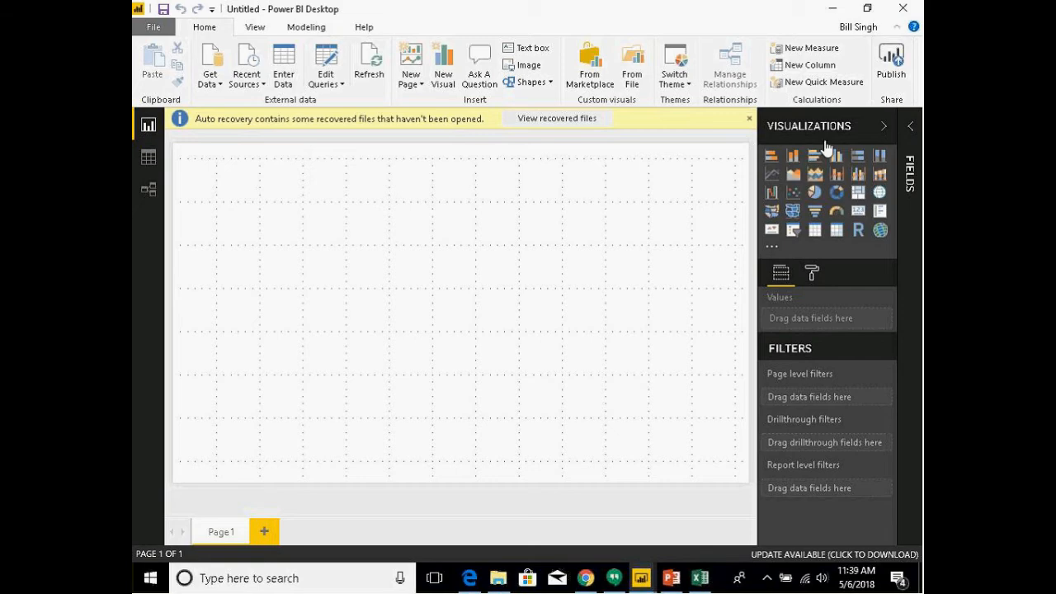
left_click(908, 132)
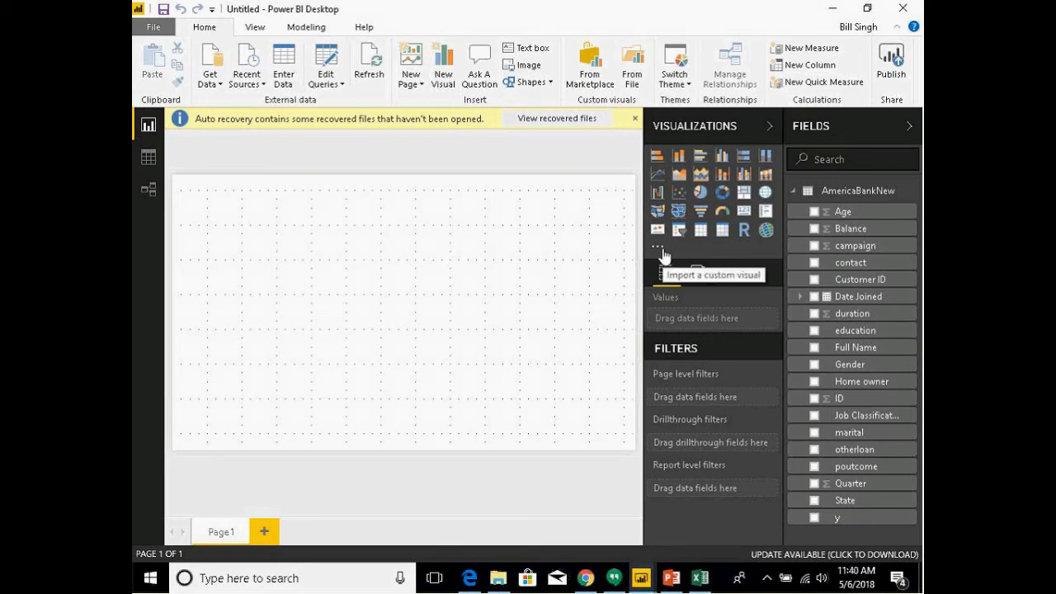
Step: Try adding an R script visual without enabling script visuals, and delete it from the report page
left_click(744, 231)
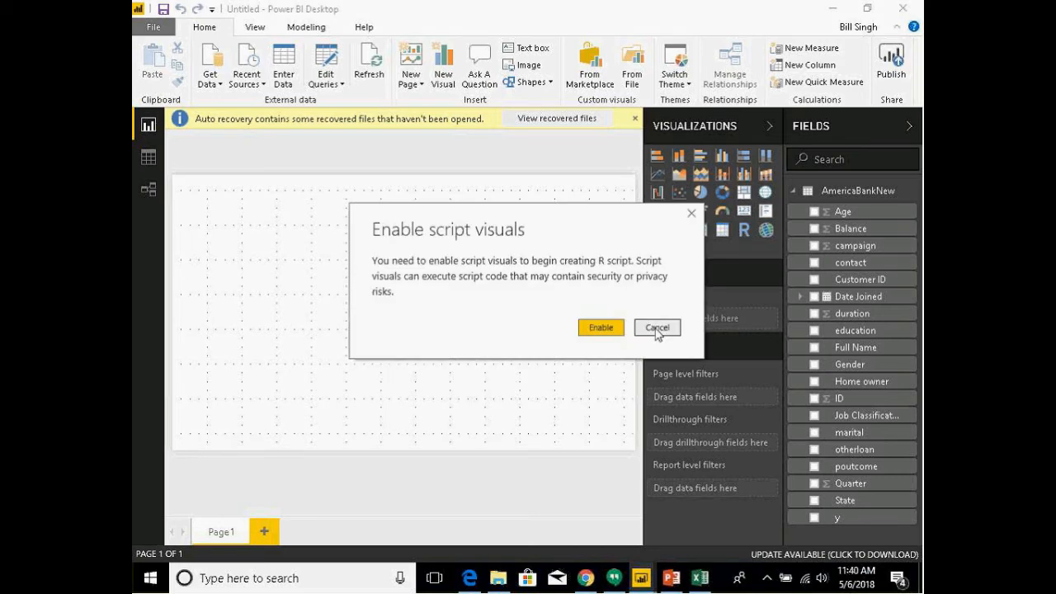
left_click(656, 328)
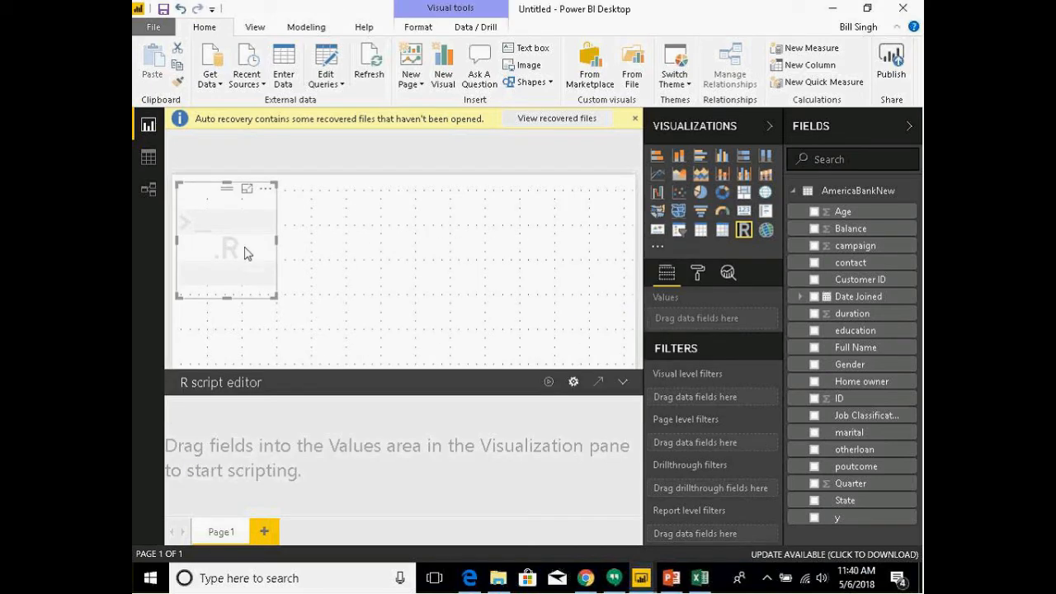
key("Delete")
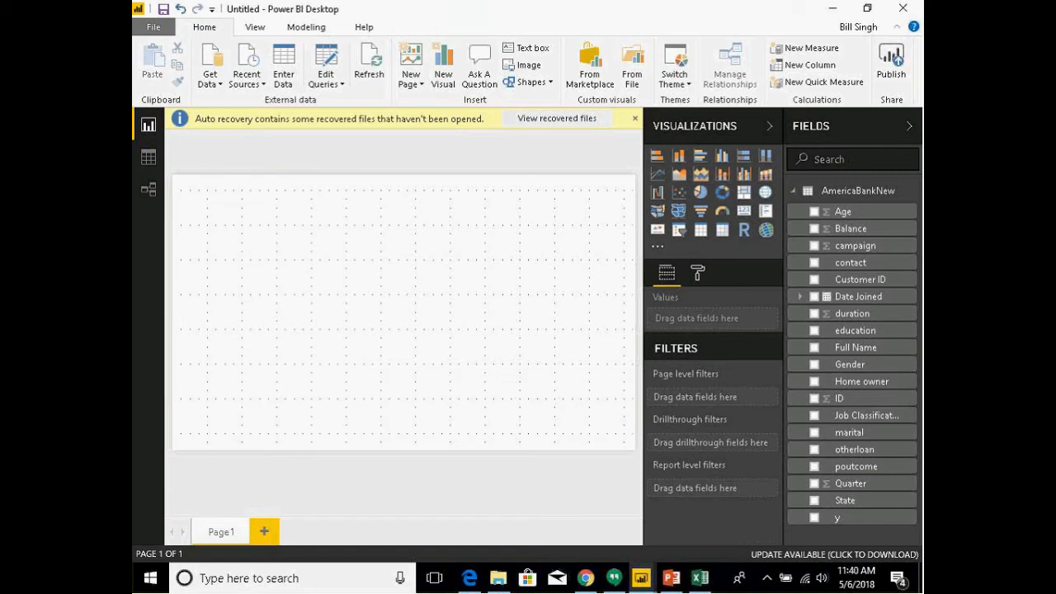
Step: Switch to Chrome and open the Visuals Gallery bookmark from the PowerBI folder in a new tab
left_click(657, 248)
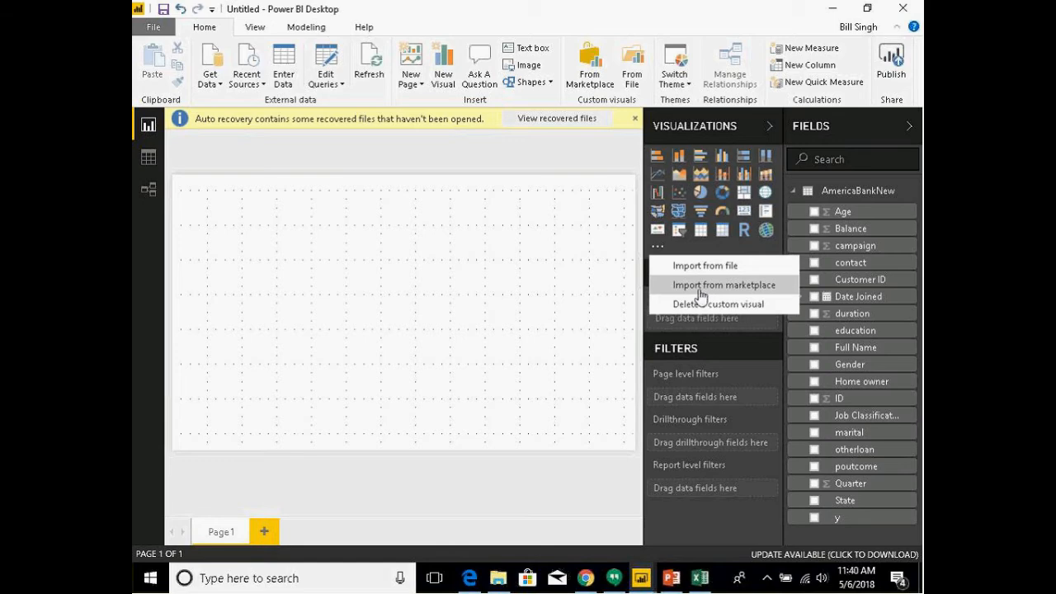
left_click(585, 578)
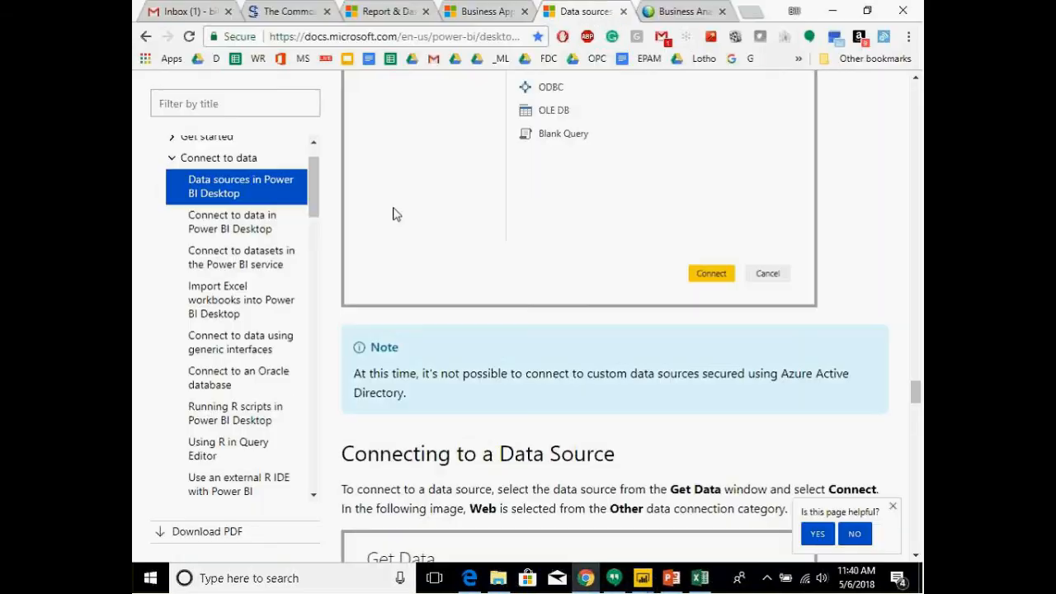
scroll(493, 379, "down", 10)
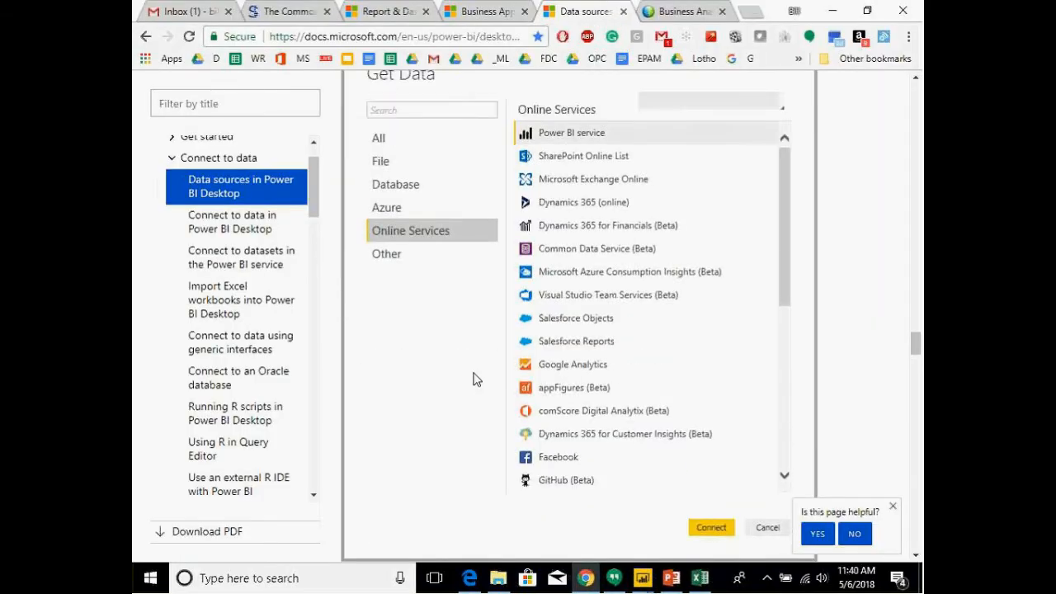
scroll(480, 365, "up", 3)
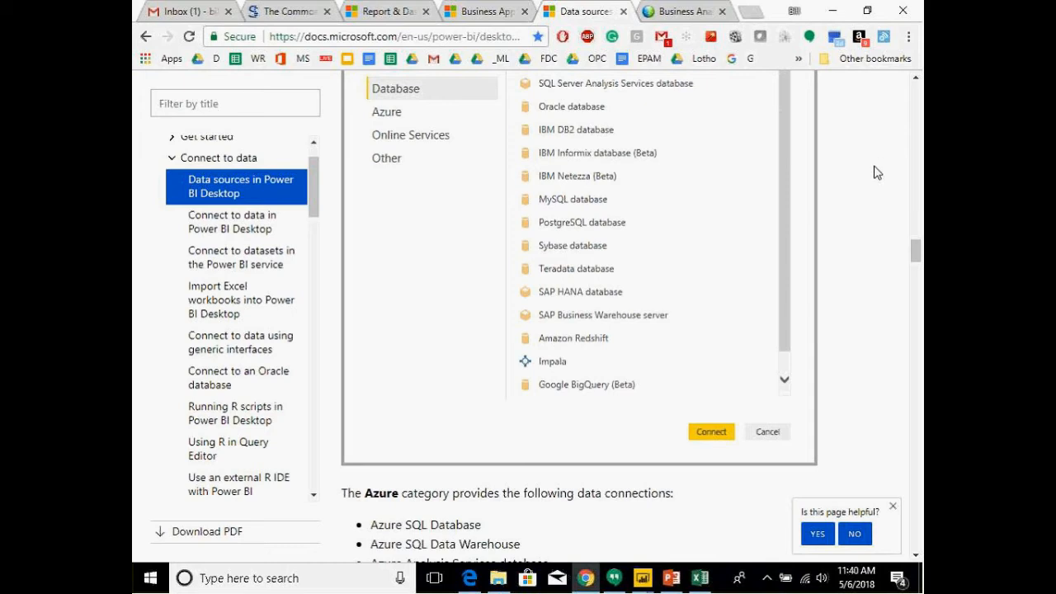
left_click(692, 15)
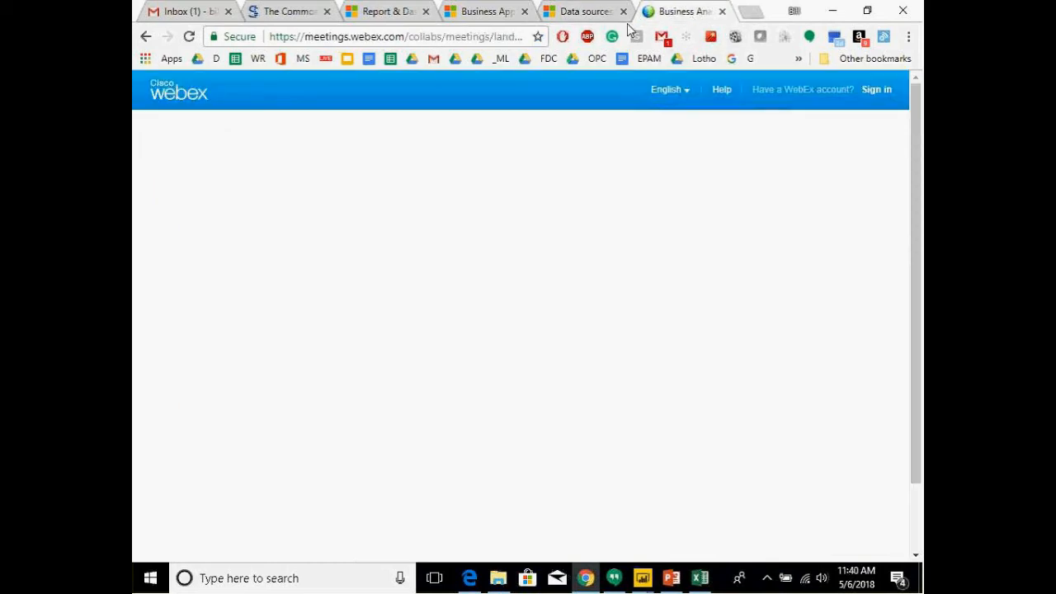
left_click(752, 13)
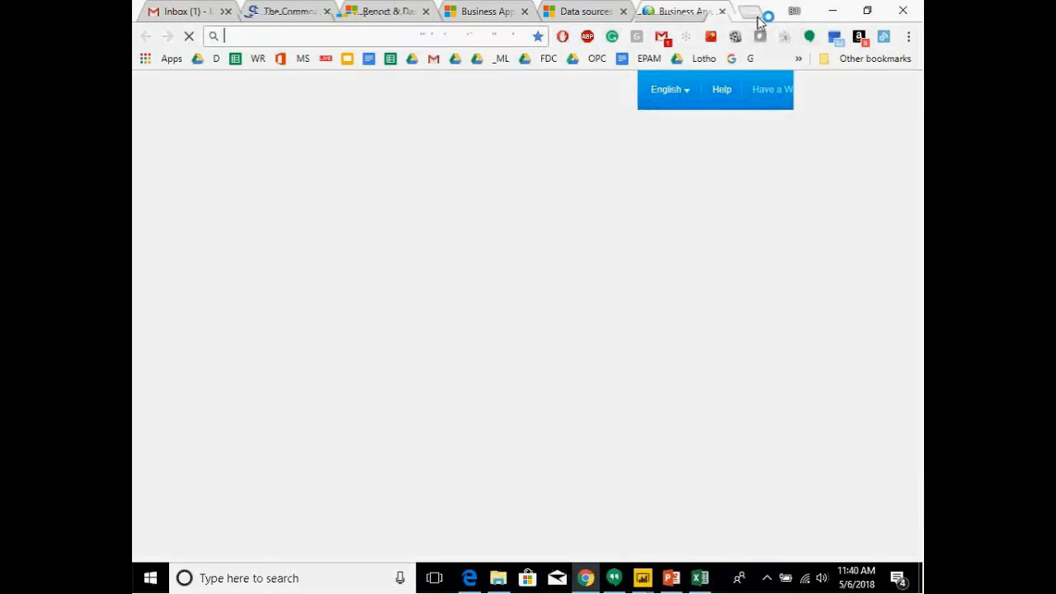
left_click(537, 36)
left_click(585, 118)
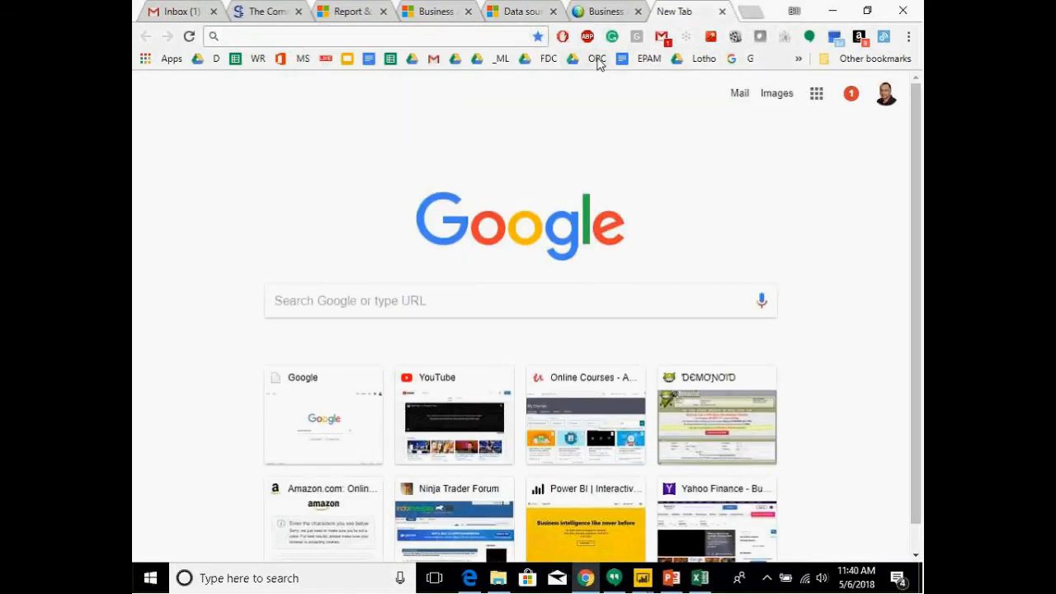
left_click(797, 59)
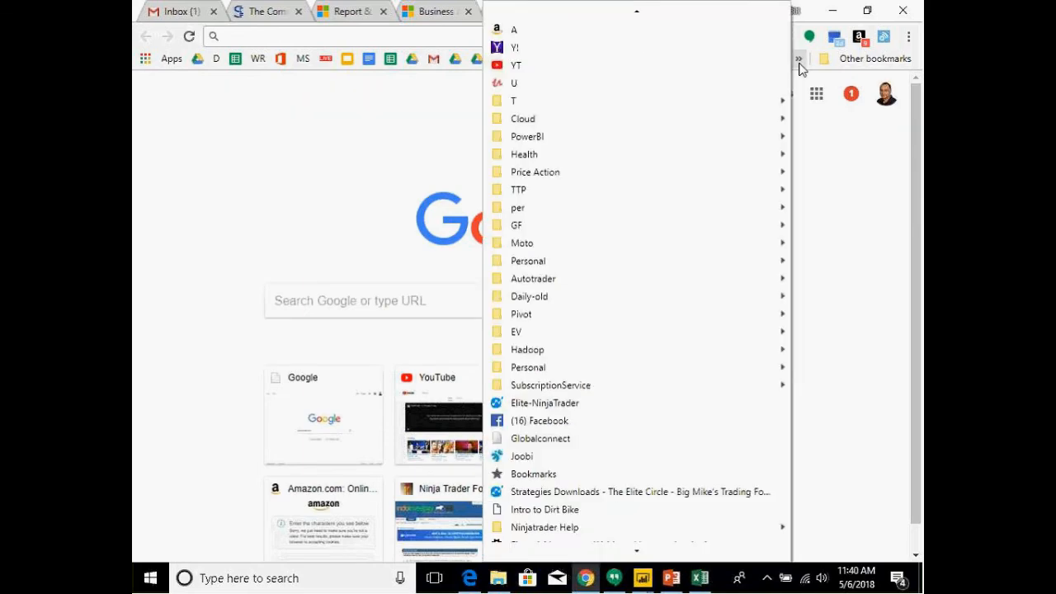
mouse_move(547, 137)
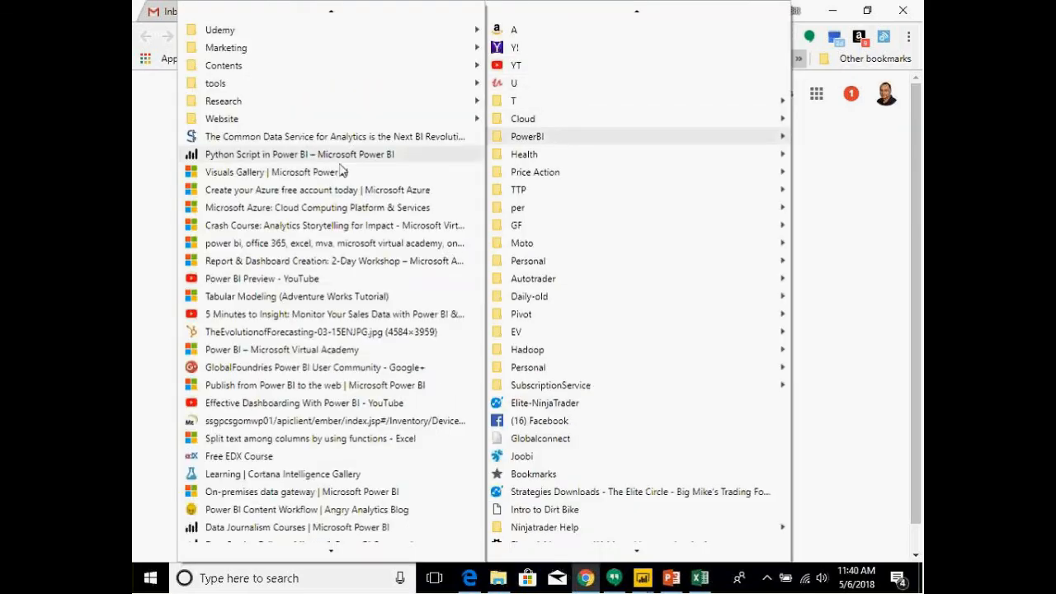
left_click(266, 175)
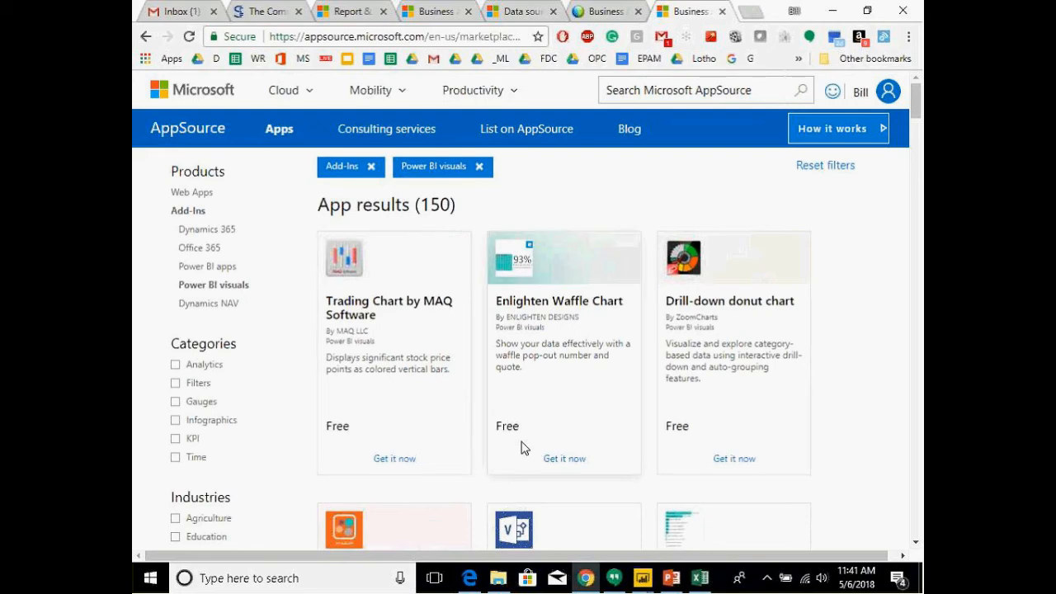
Step: Look through the Power BI visuals offered on Microsoft AppSource
scroll(912, 435, "down", 2)
scroll(912, 435, "down", 2)
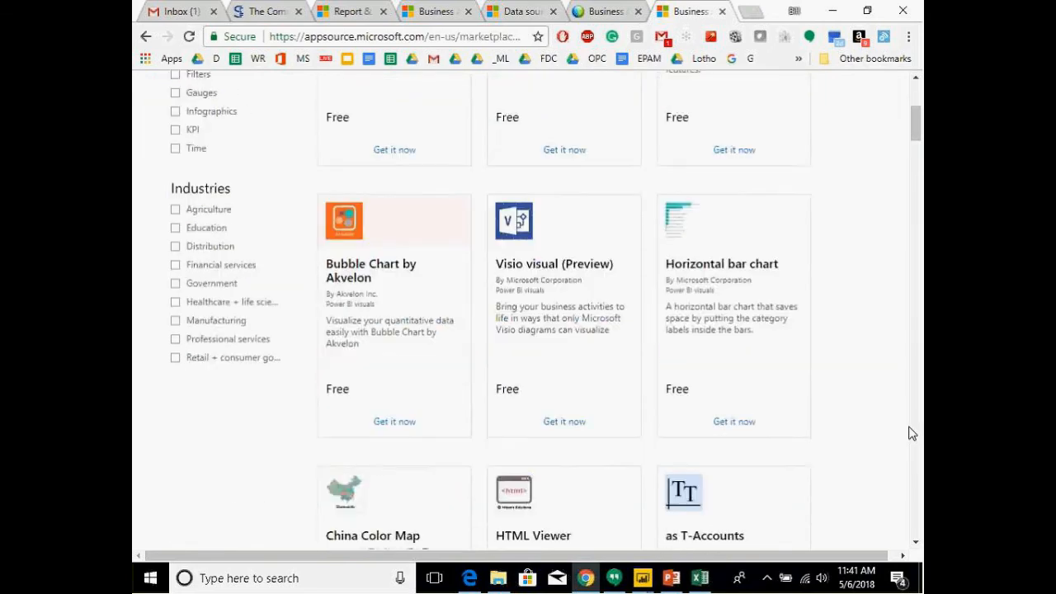
scroll(910, 431, "down", 3)
scroll(909, 428, "down", 7)
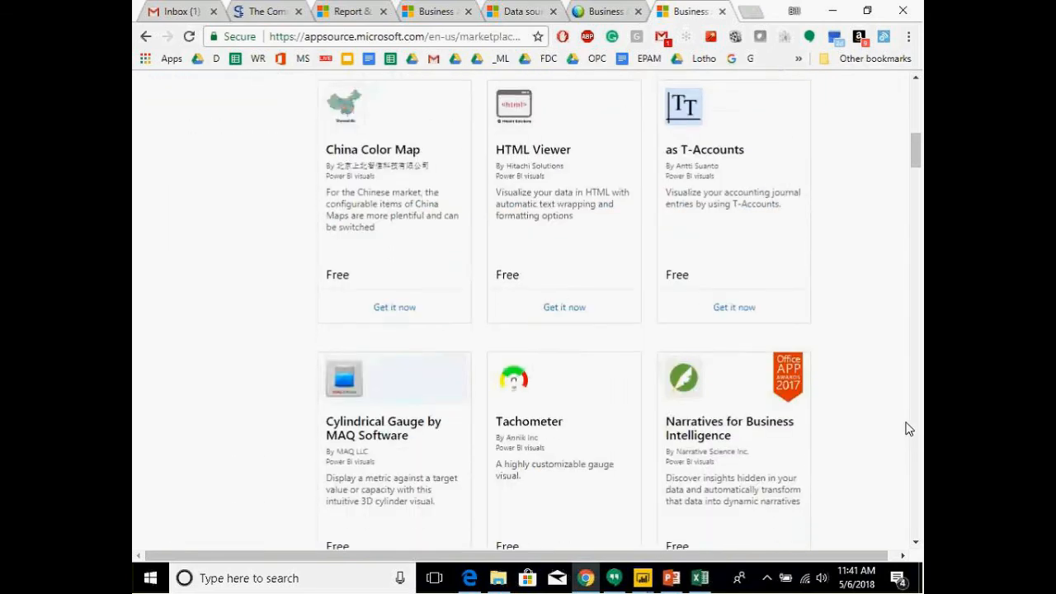
scroll(906, 421, "down", 3)
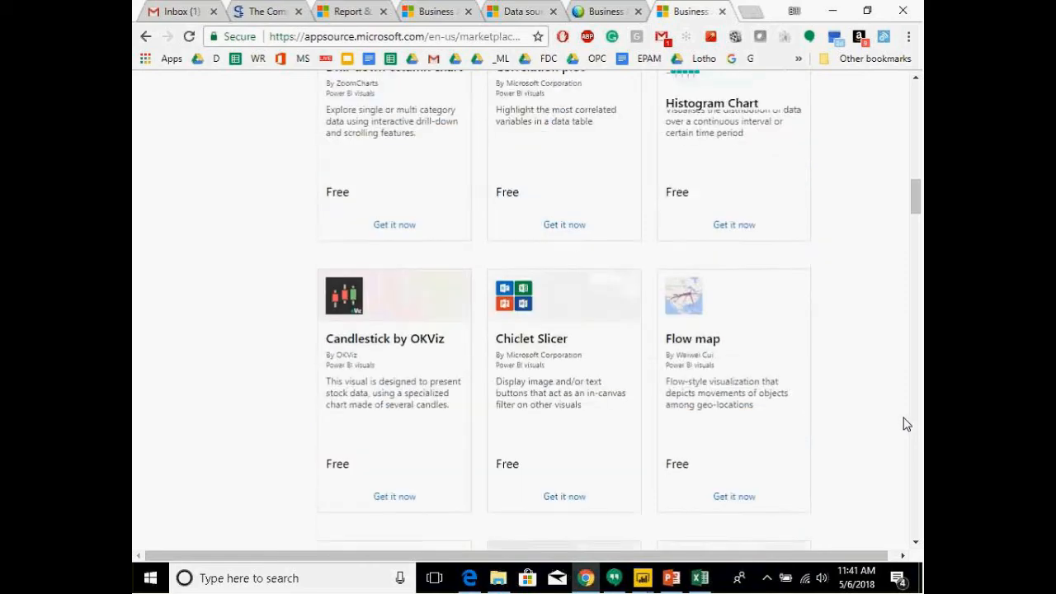
scroll(904, 414, "down", 2)
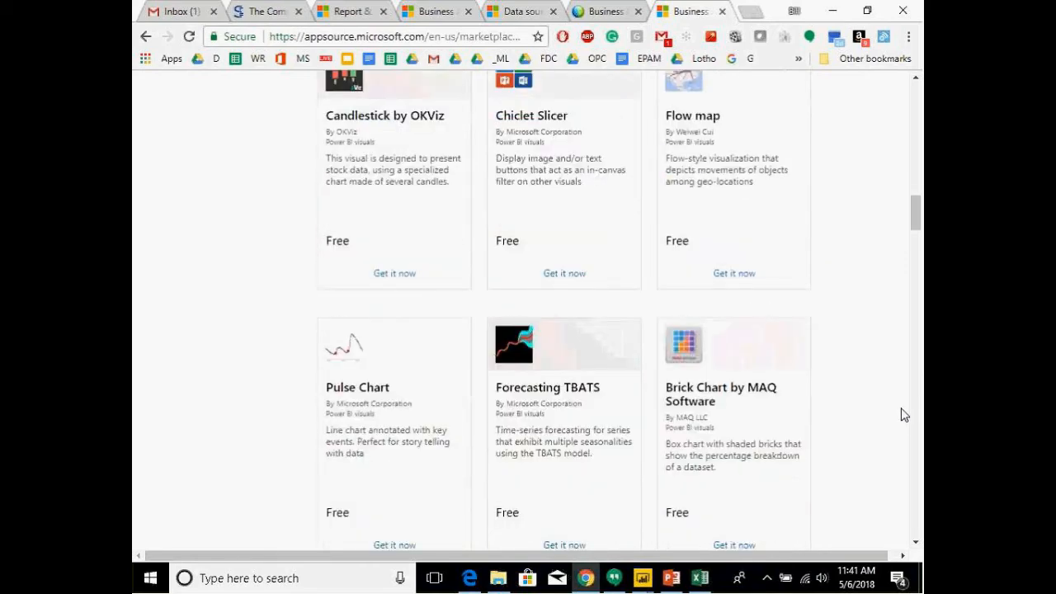
scroll(903, 414, "down", 2)
scroll(900, 413, "down", 2)
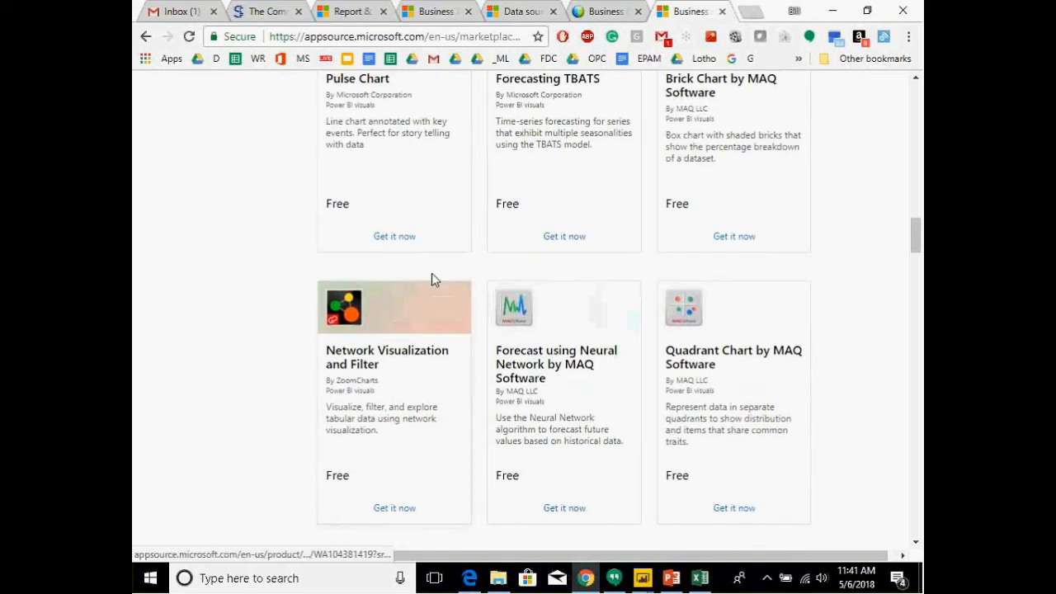
Step: Switch back to the untitled Power BI Desktop report and import the Bullet Chart custom visual from the marketplace
mouse_move(642, 577)
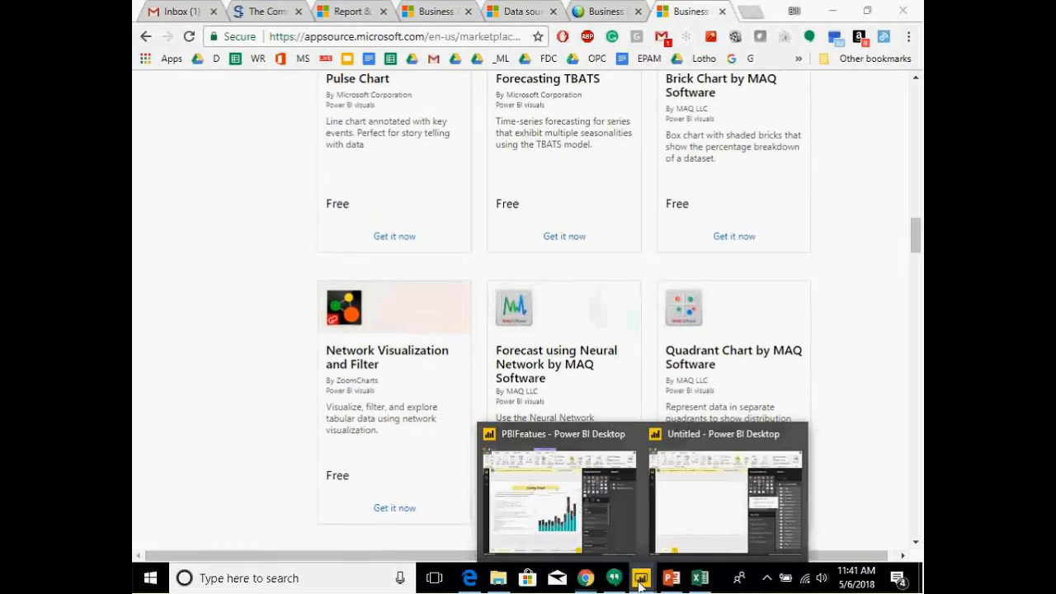
left_click(720, 515)
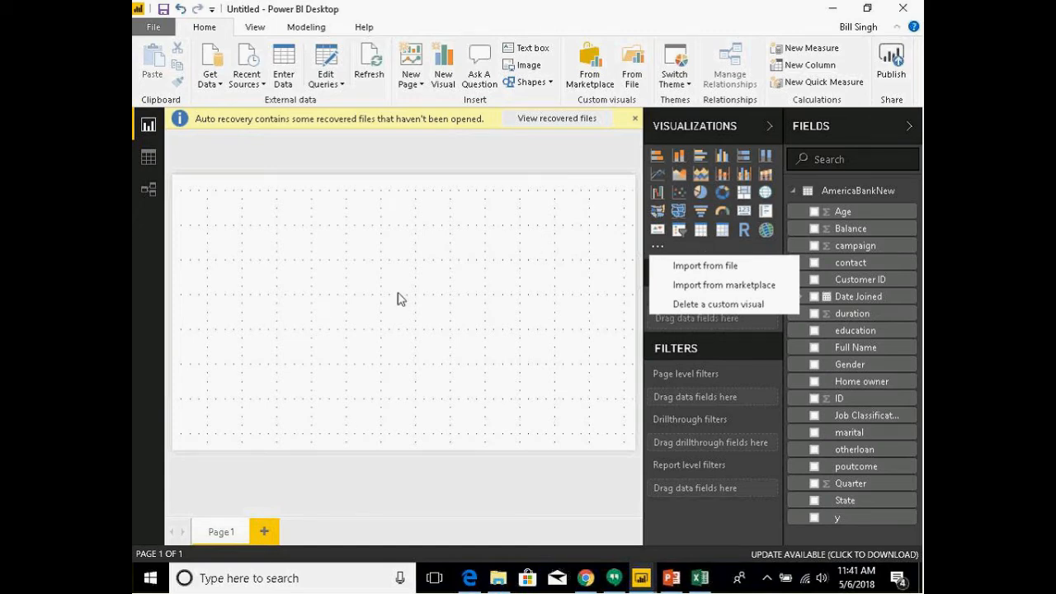
left_click(705, 293)
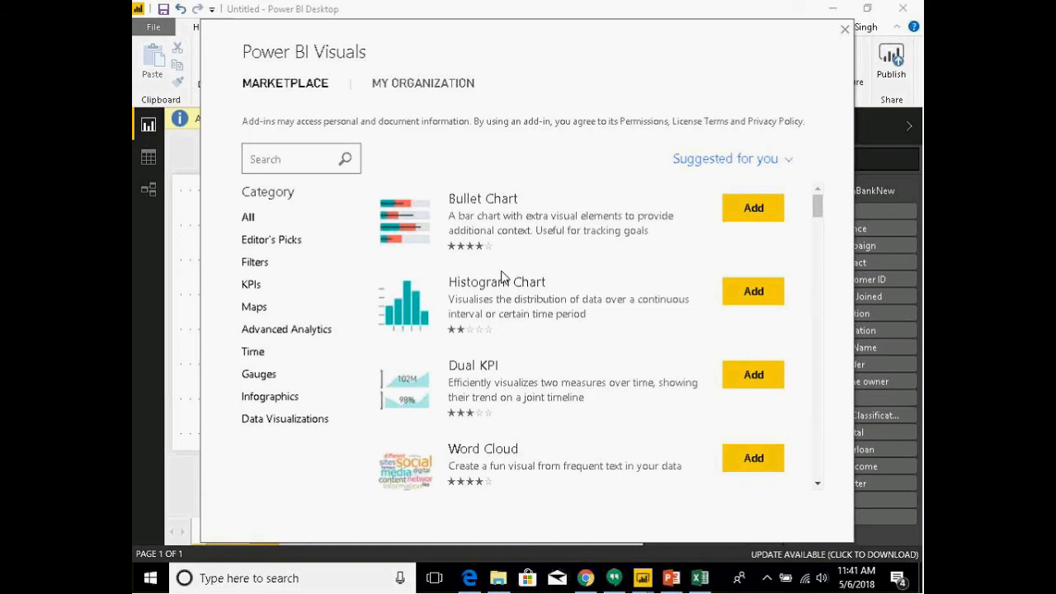
left_click(749, 213)
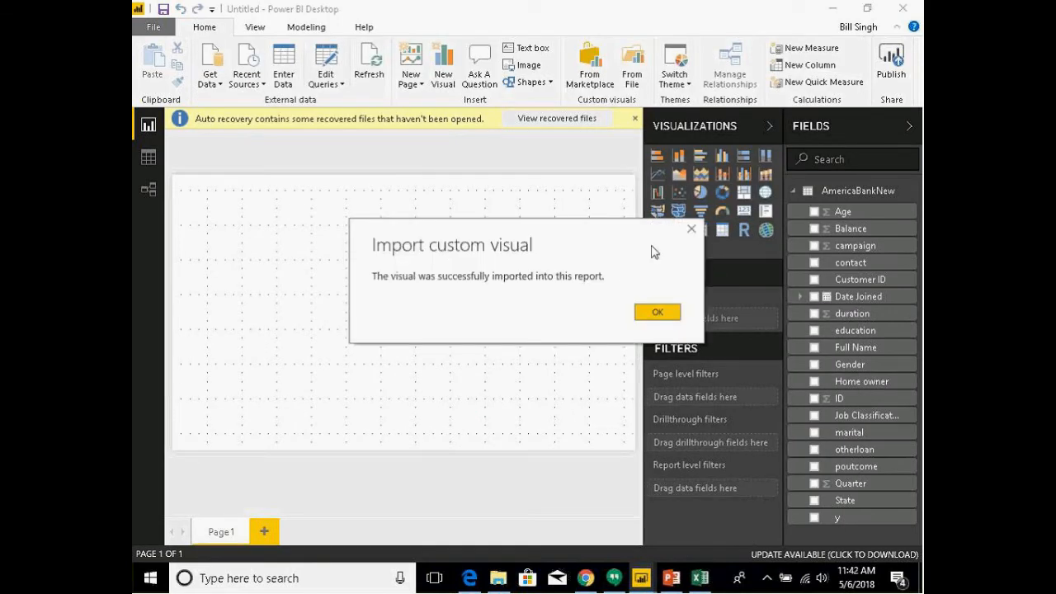
left_click(658, 311)
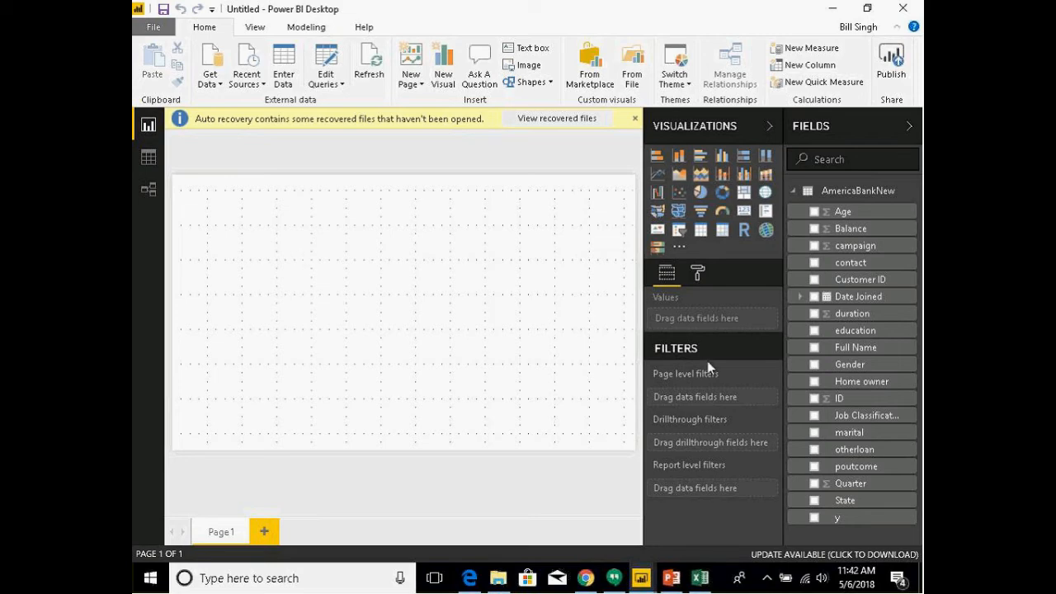
Step: Set the report page's background color to dark gray with 0% transparency
left_click(698, 273)
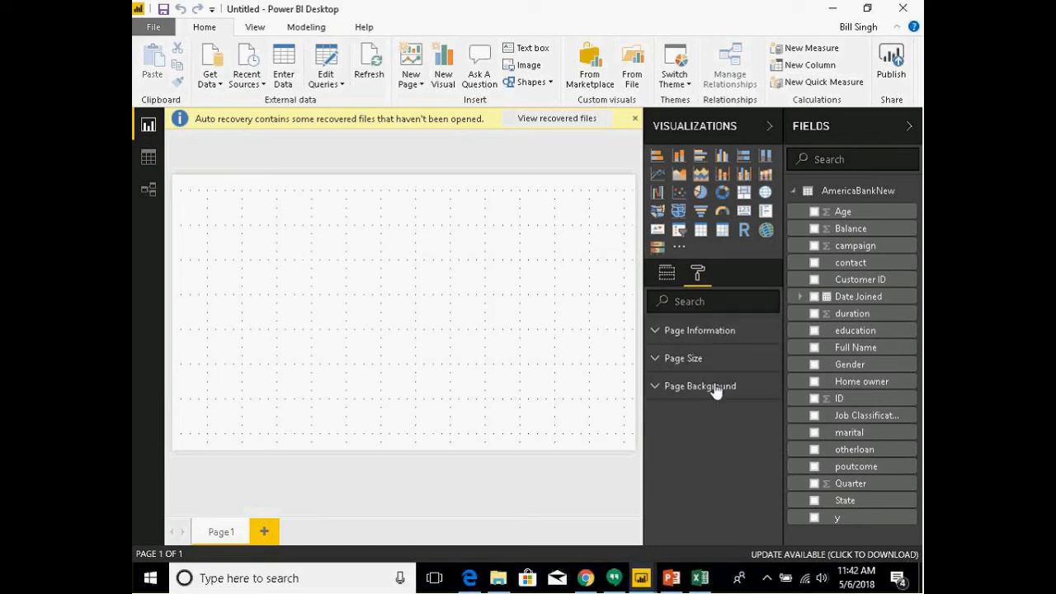
left_click(656, 390)
left_click(764, 422)
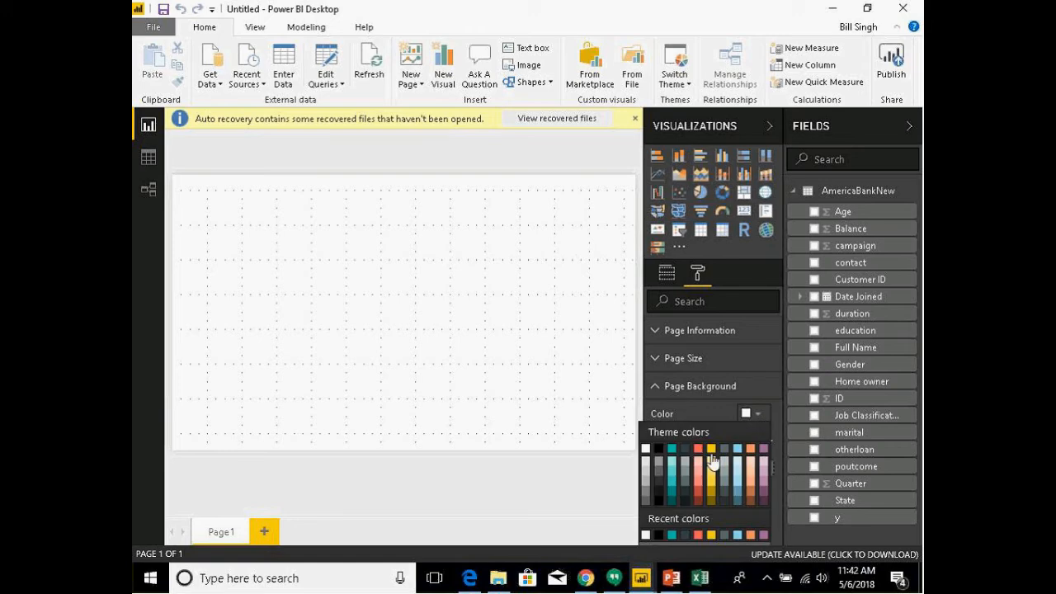
left_click(660, 481)
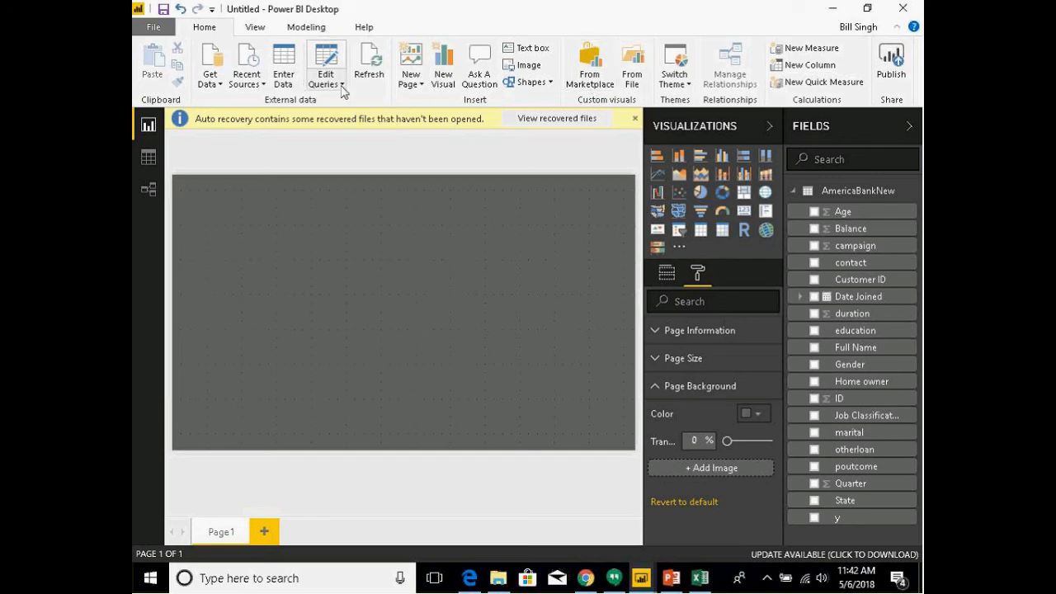
Step: Insert a rectangle shape, move it below the page header area and enlarge it to fill the rest of the page
left_click(909, 126)
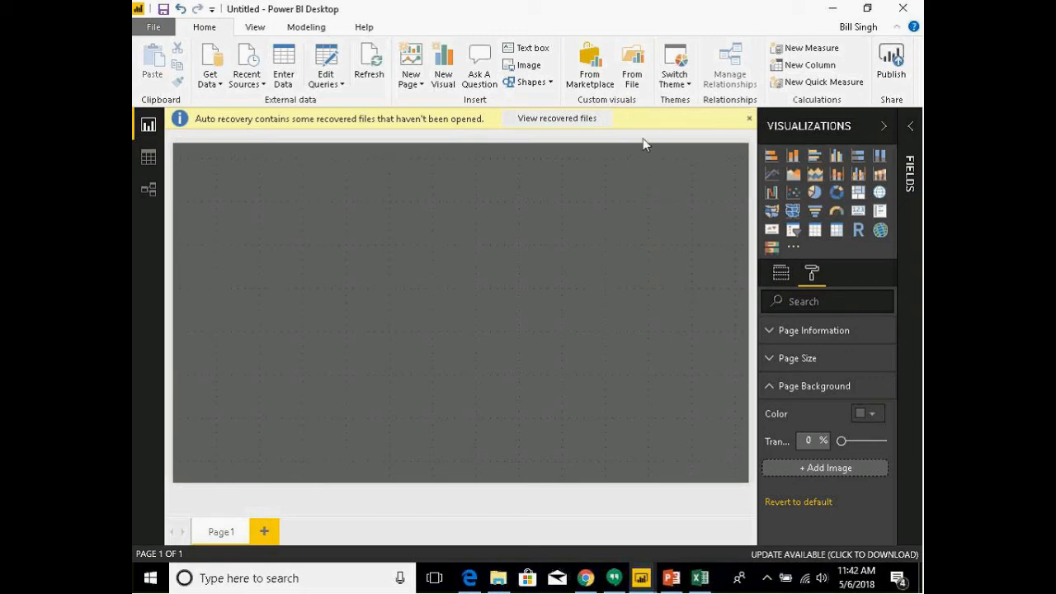
left_click(748, 119)
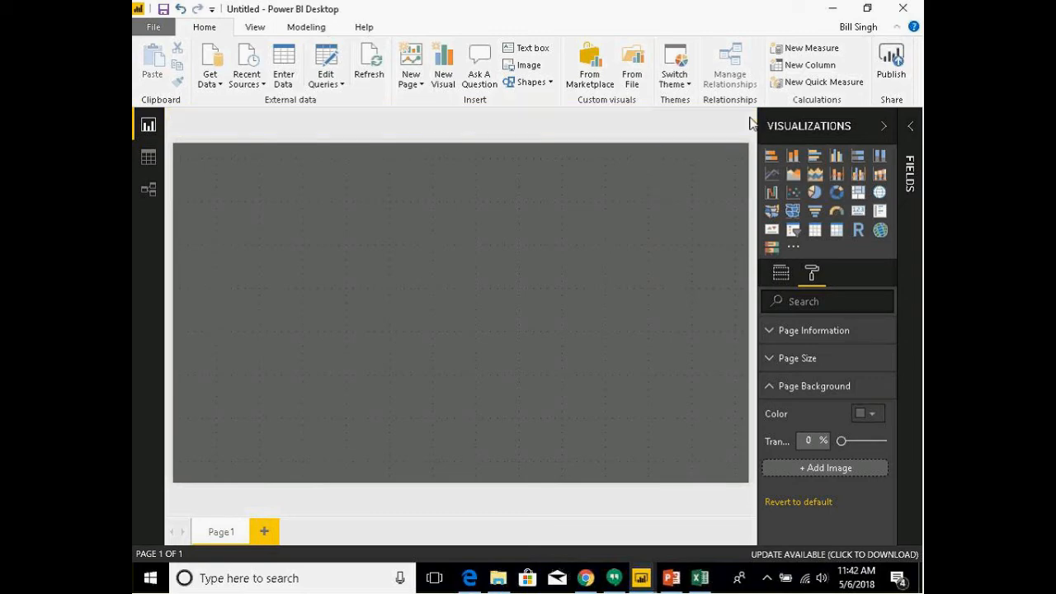
left_click(536, 84)
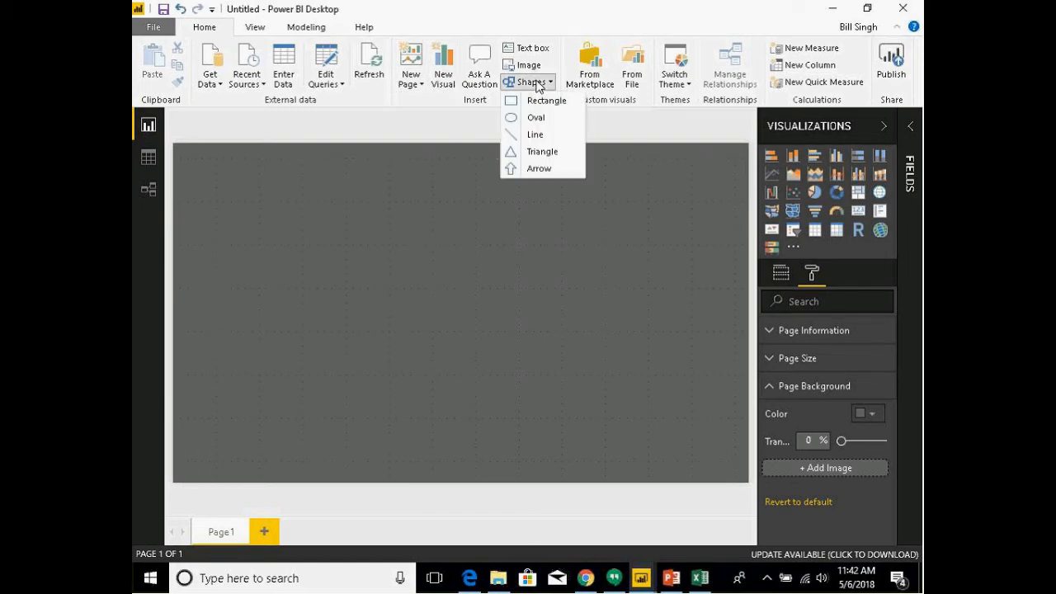
left_click(532, 102)
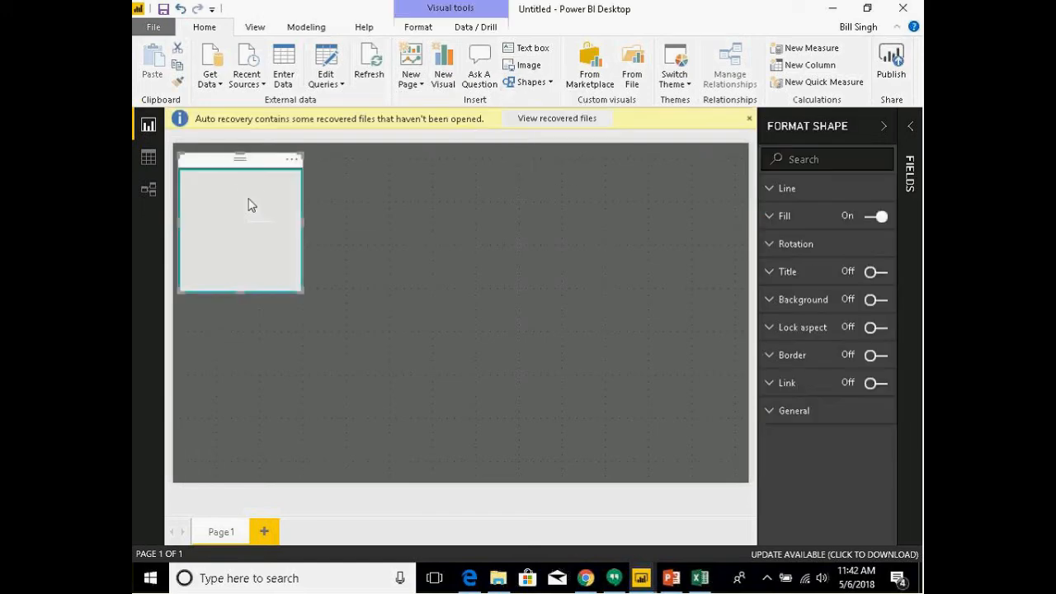
left_click_drag(237, 171, 234, 204)
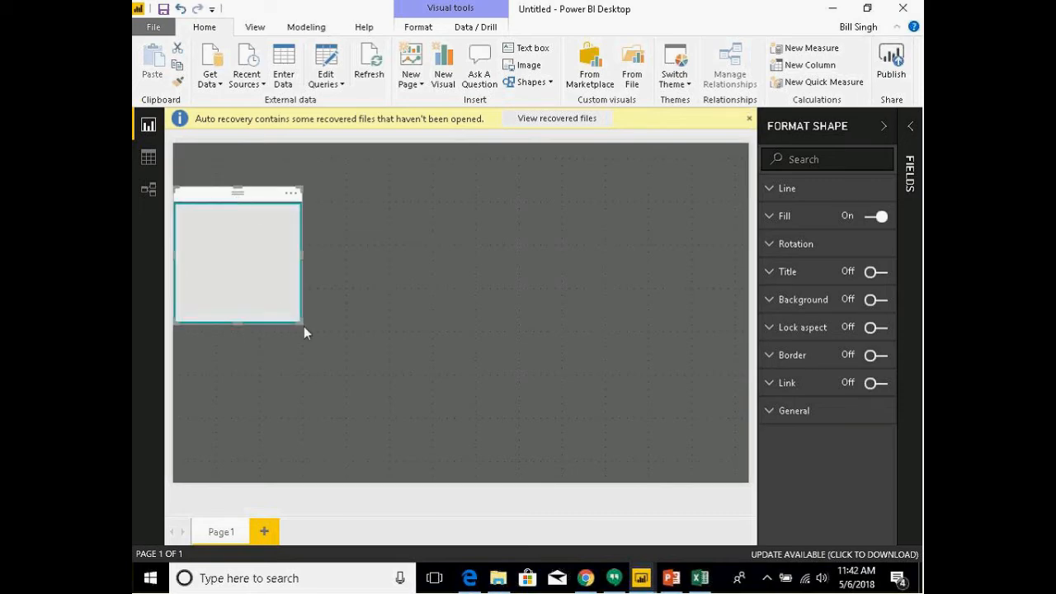
left_click_drag(303, 324, 750, 491)
left_click(751, 490)
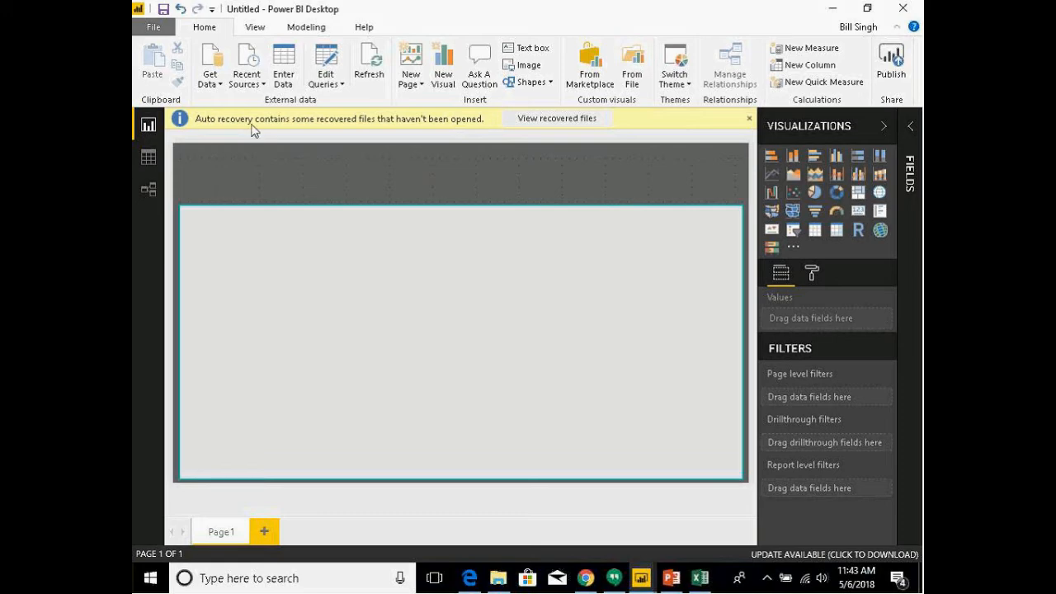
Step: Insert the bank_orange_round image, shrink it to logo size and place it in the page's upper-left corner
left_click(548, 83)
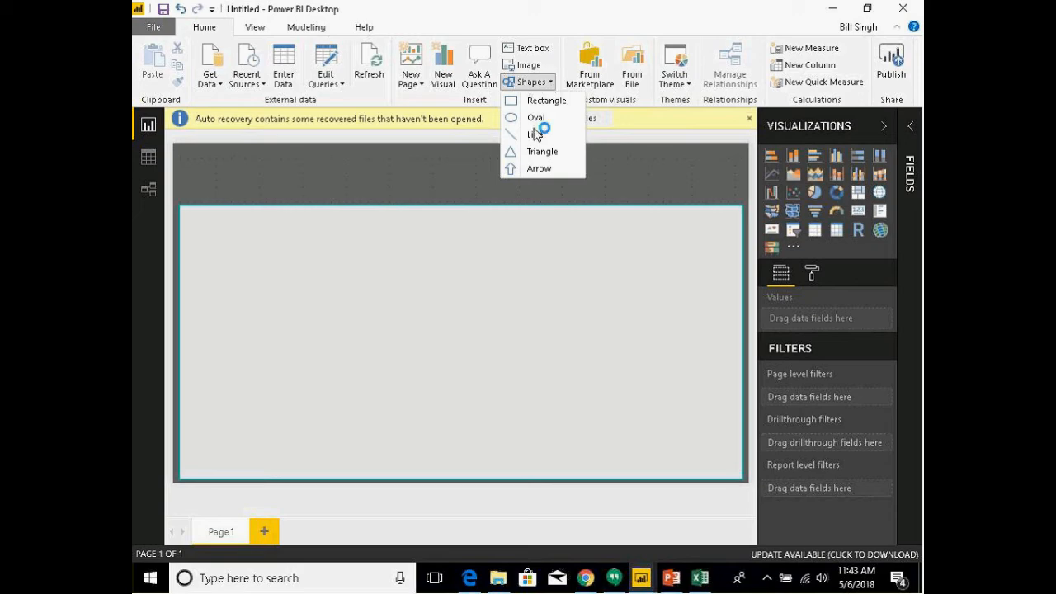
left_click(537, 124)
left_click(528, 65)
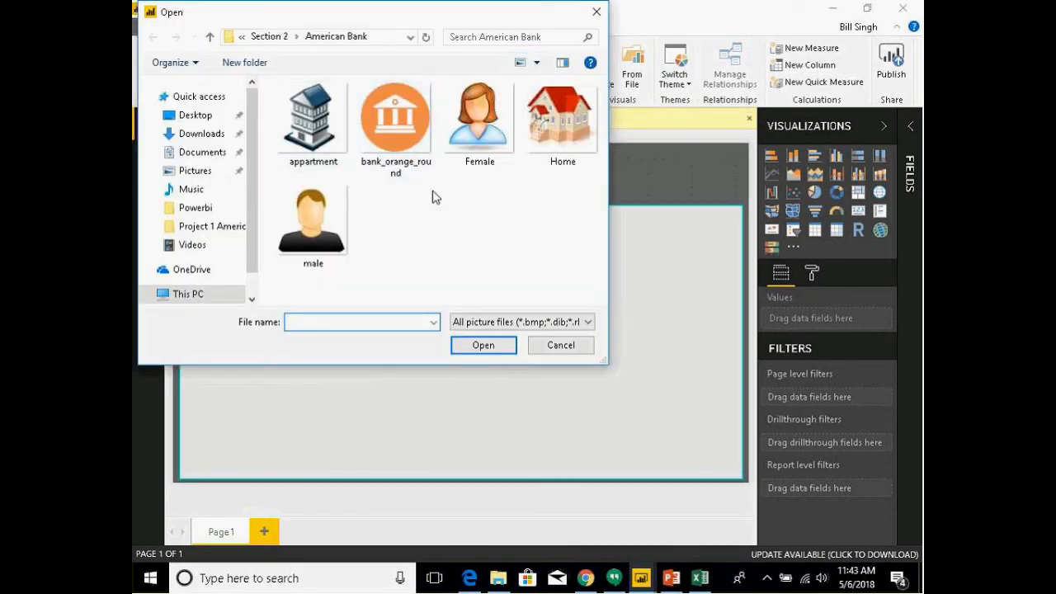
double_click(394, 122)
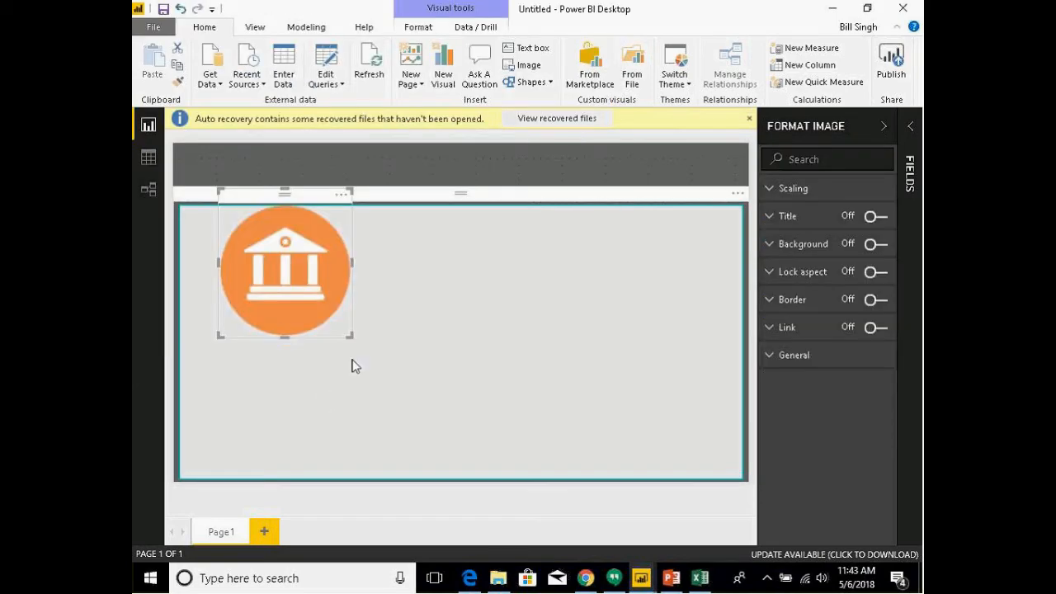
left_click_drag(351, 336, 258, 244)
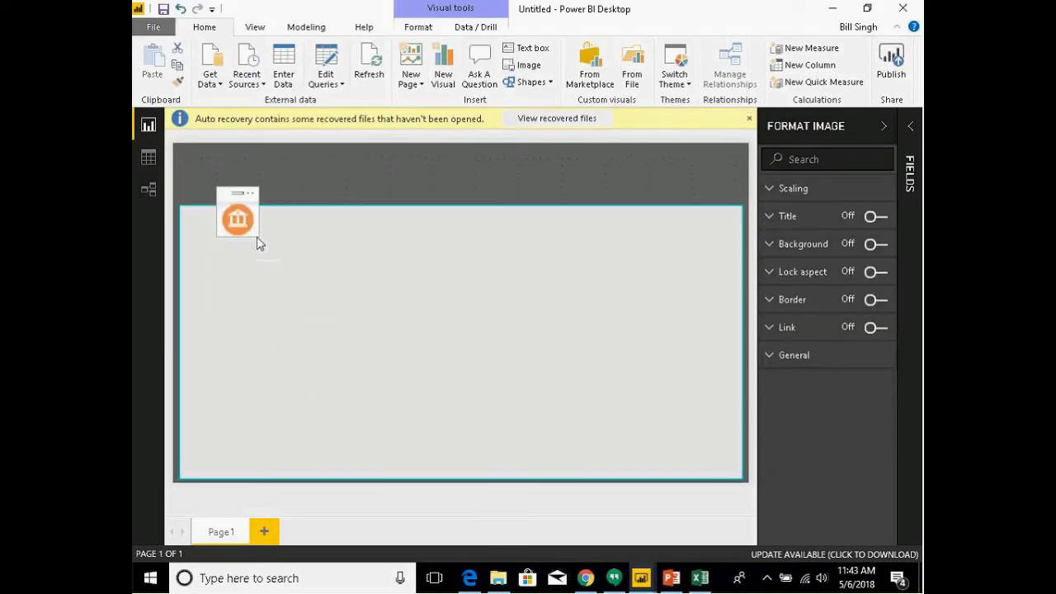
left_click_drag(235, 202, 192, 159)
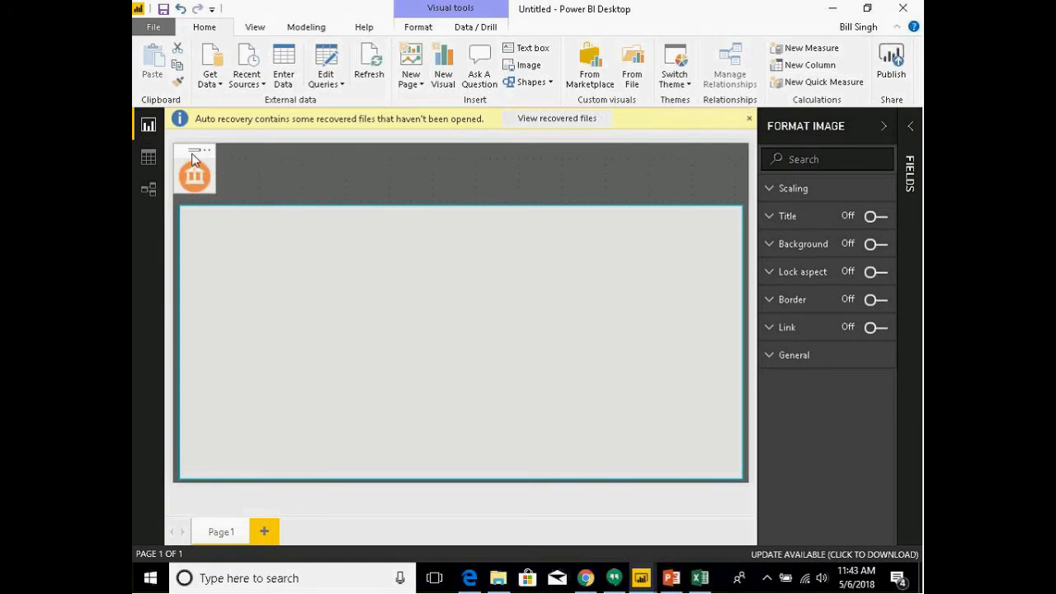
left_click(236, 195)
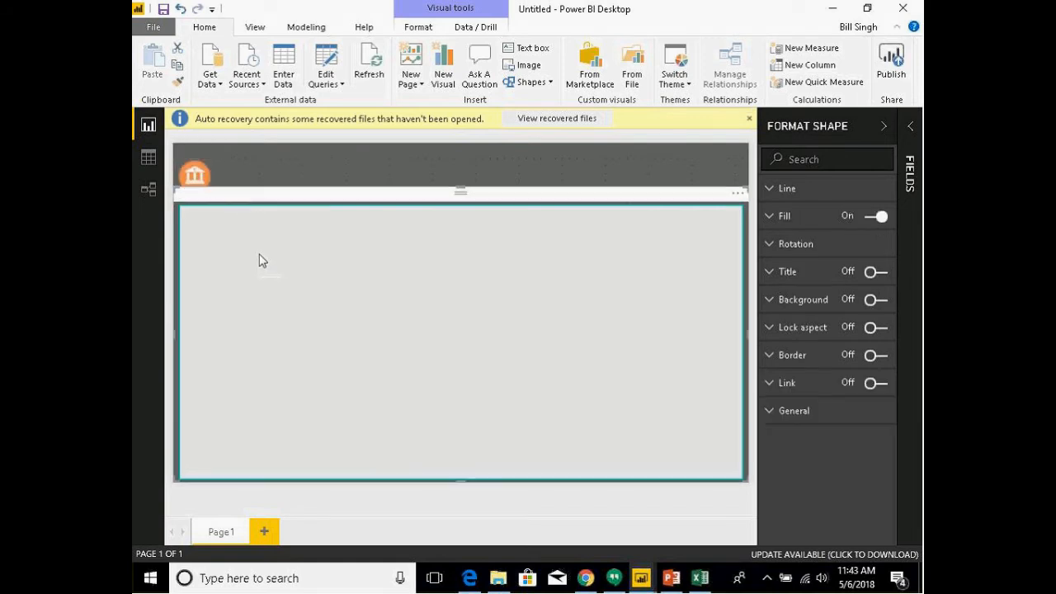
left_click(245, 169)
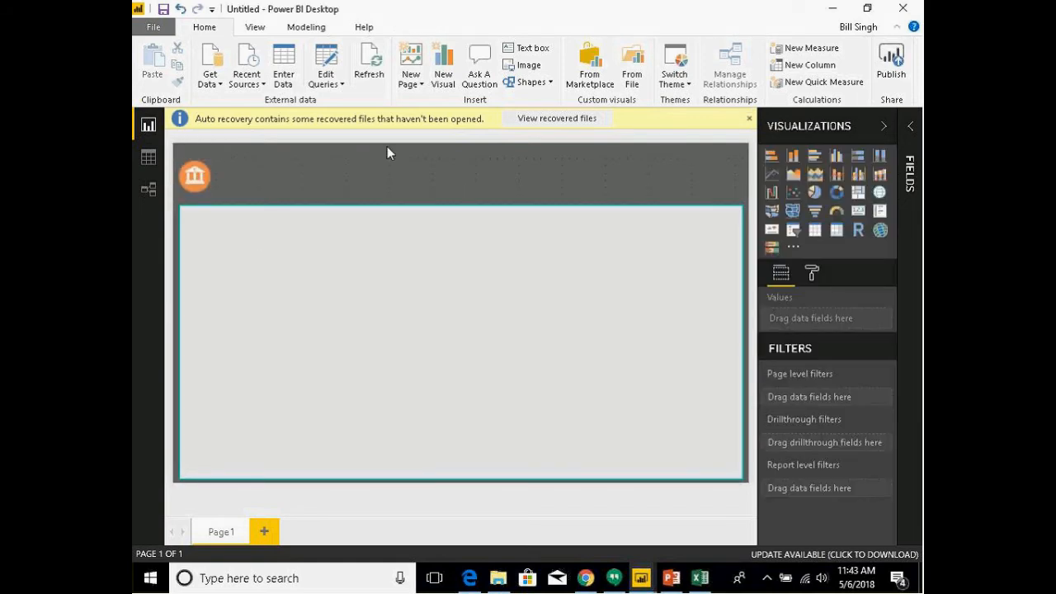
Step: Add a text box reading "American Bank" in the page header, beside the bank logo
left_click(526, 48)
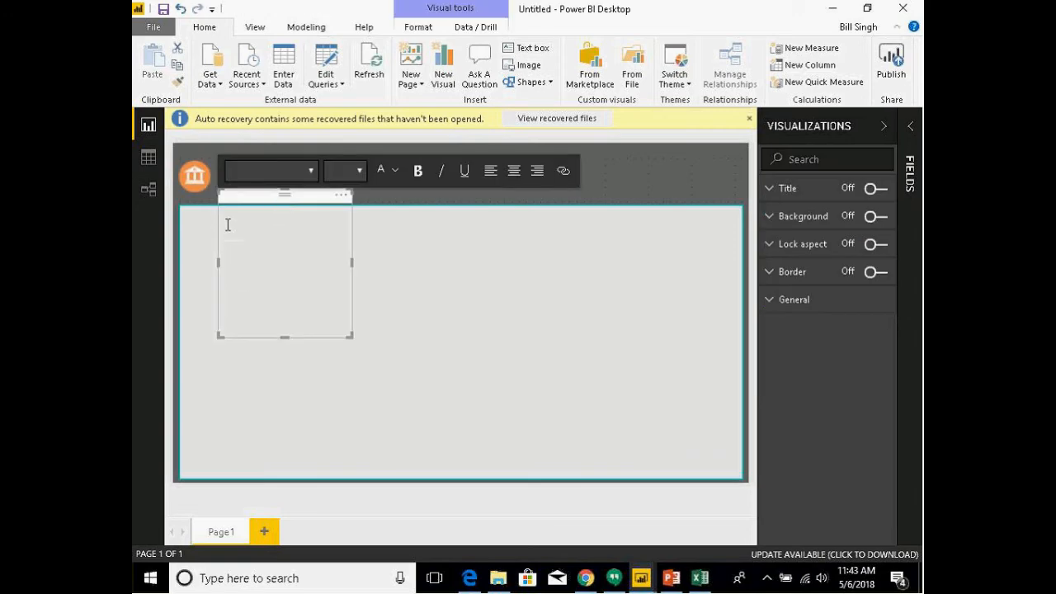
left_click_drag(292, 195, 305, 160)
left_click(277, 189)
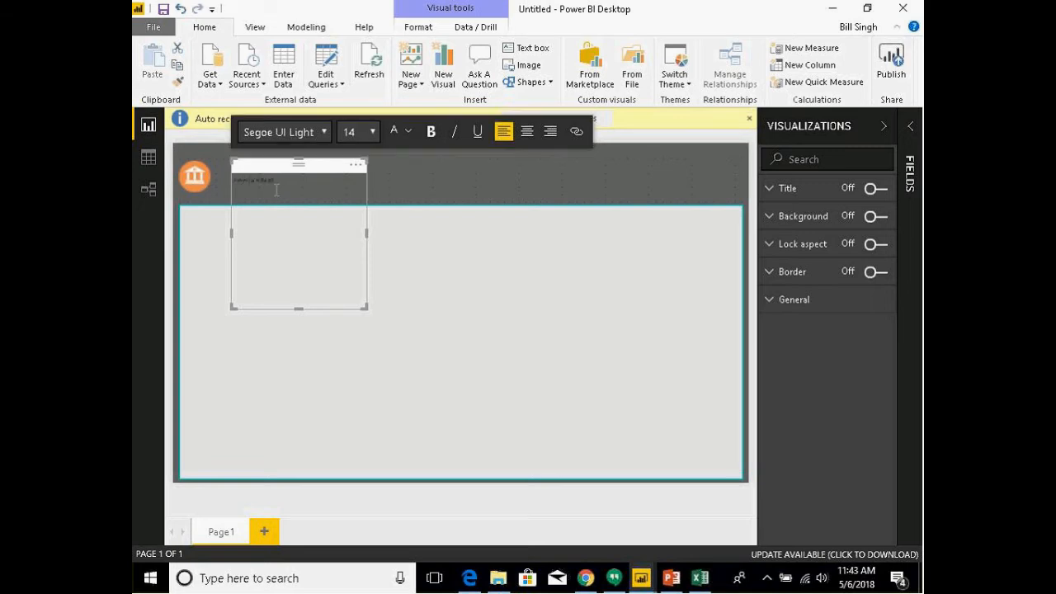
Step: Set the American Bank title's font size to 40 and align its text box with the bank logo
left_click_drag(275, 179, 218, 178)
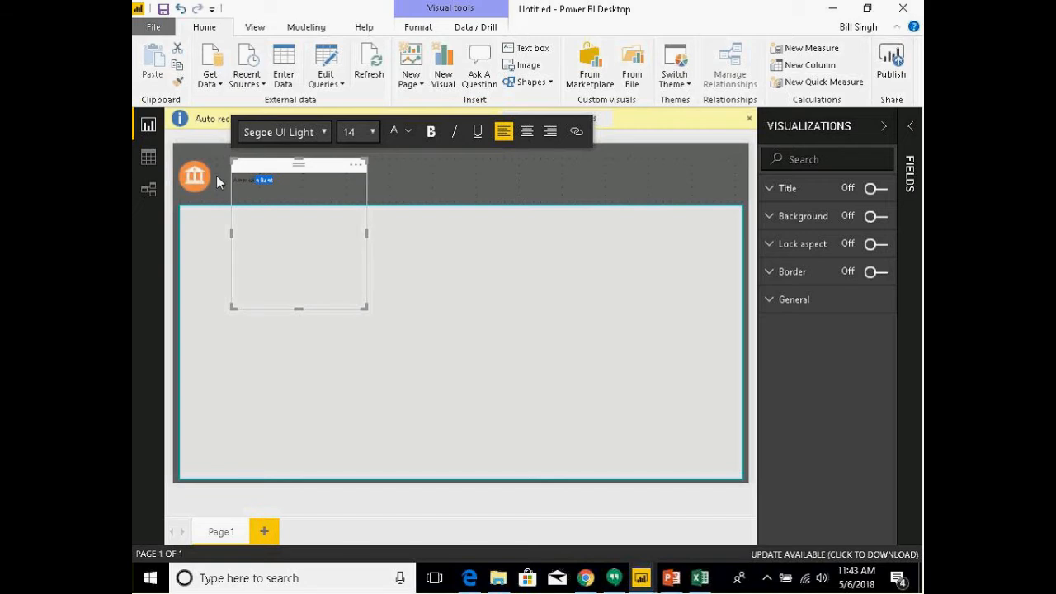
left_click(372, 132)
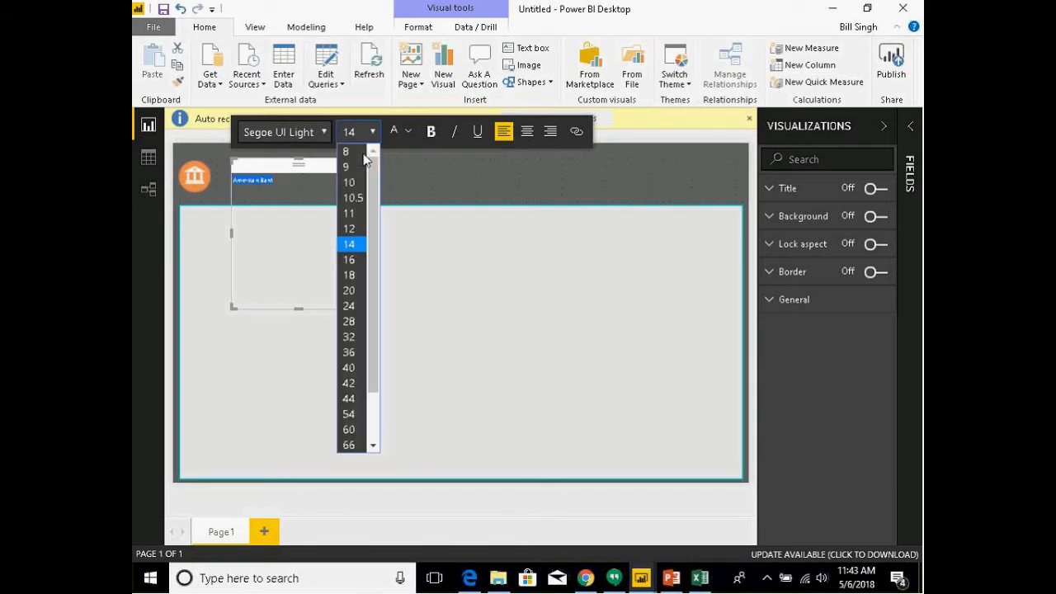
left_click(348, 368)
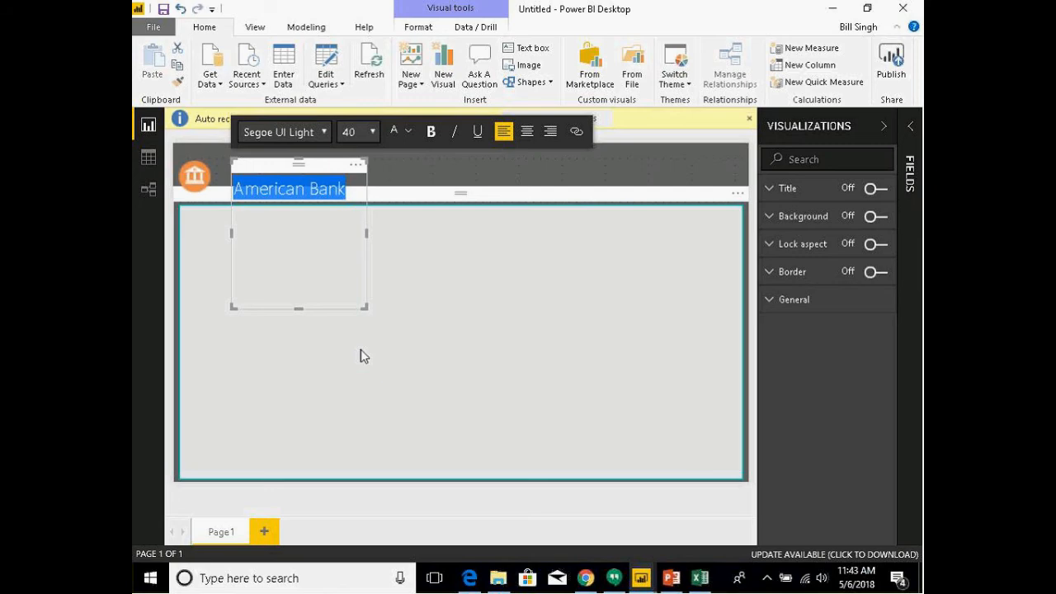
left_click(430, 132)
left_click(414, 174)
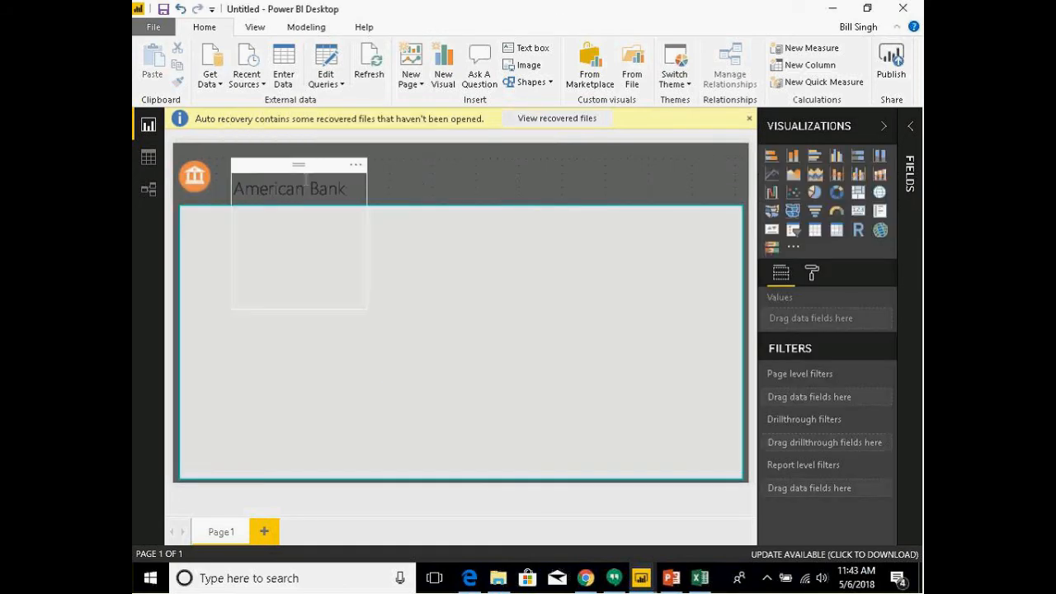
left_click_drag(305, 169, 303, 161)
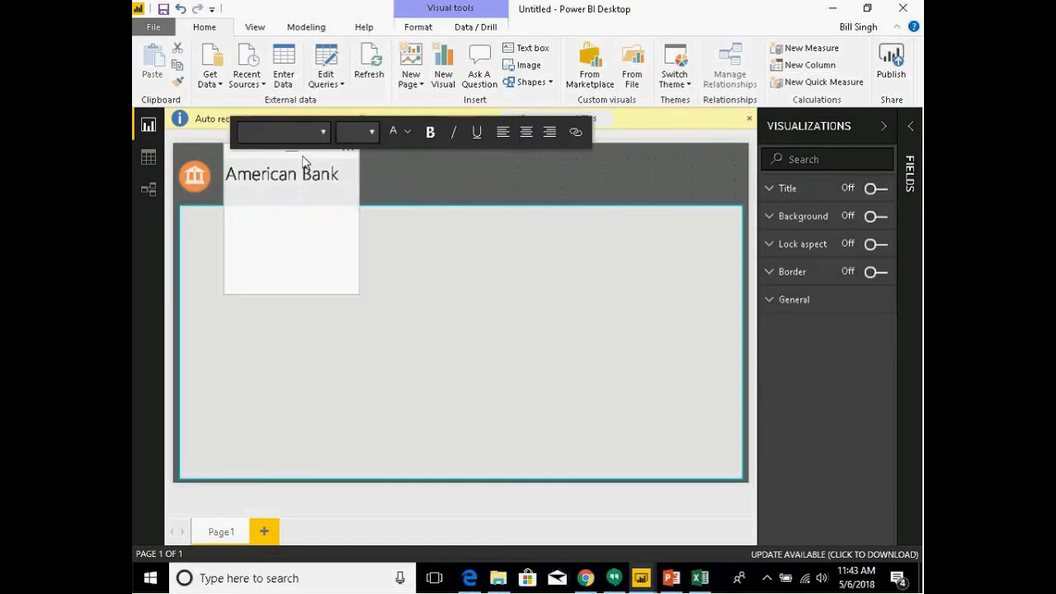
left_click(379, 178)
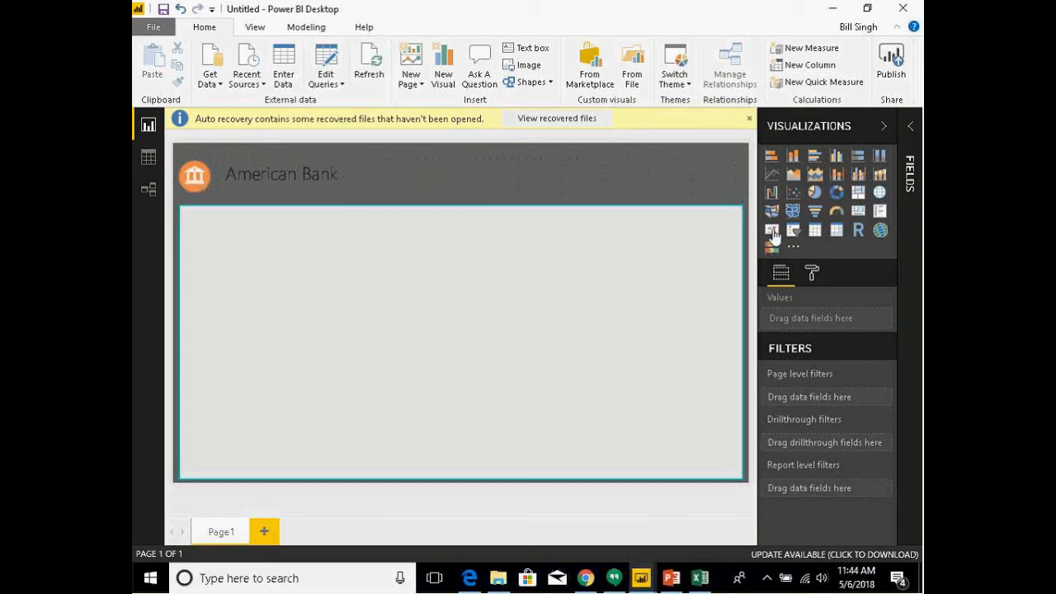
Step: Narrow the large rectangle from its right edge to leave a free strip along the page's right side
left_click(695, 299)
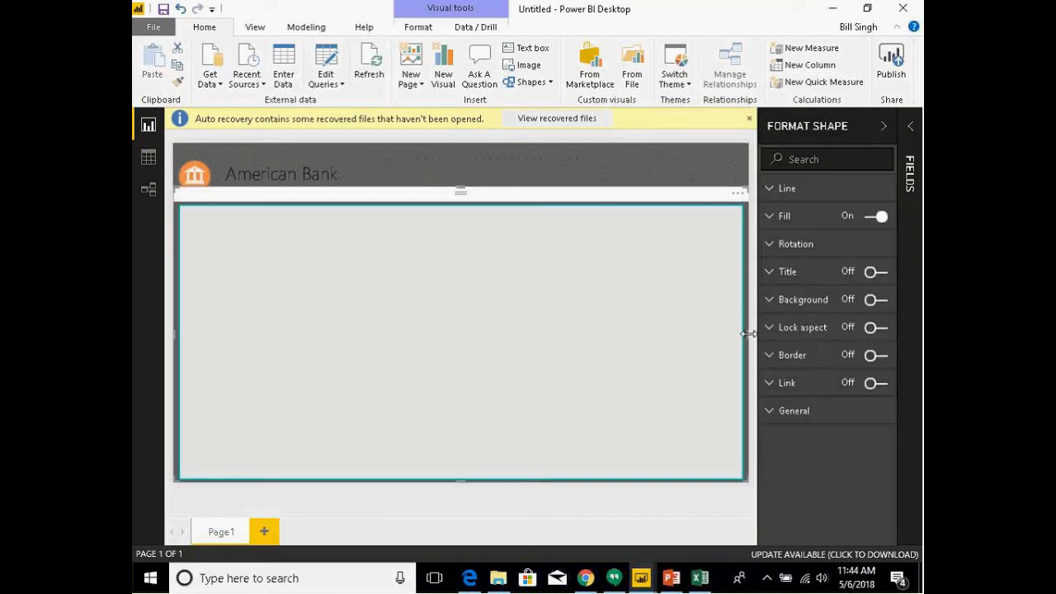
left_click_drag(747, 334, 657, 339)
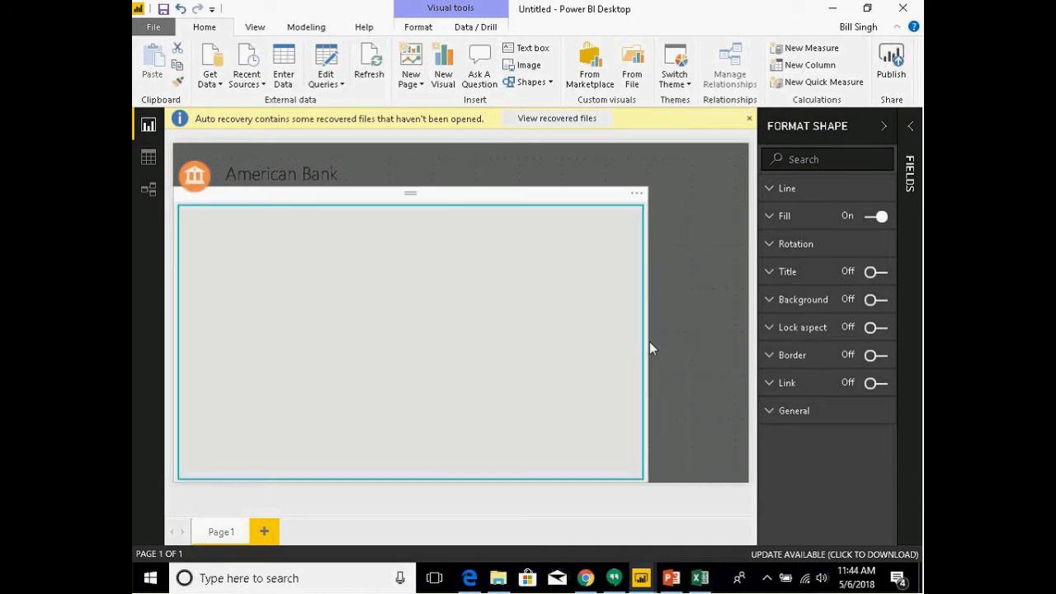
left_click(671, 347)
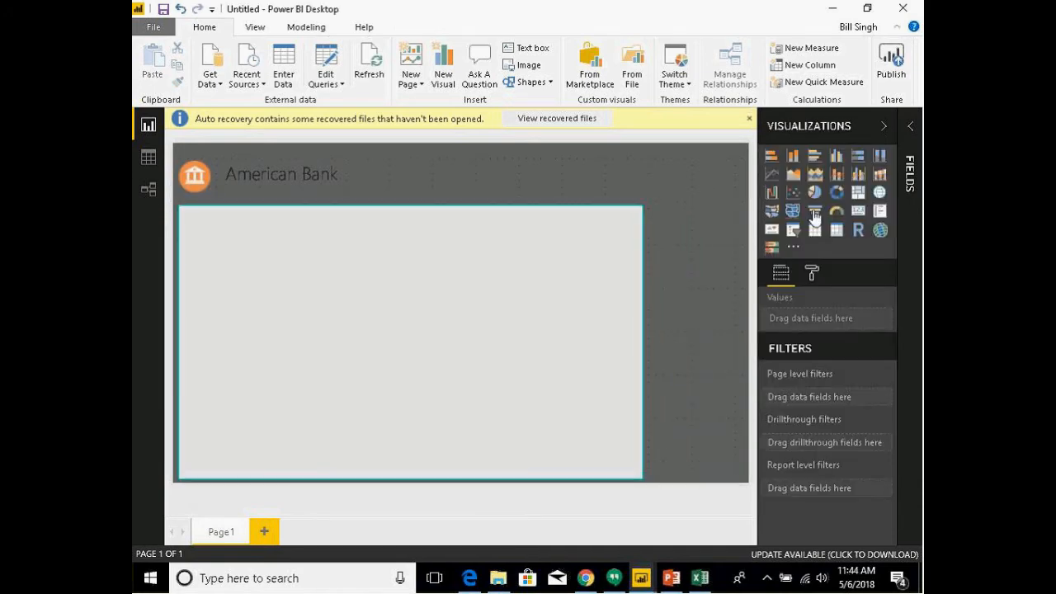
Step: Add a card visual with the Customer ID field, shortened and placed at the upper end of the strip beside the rectangle
left_click(910, 132)
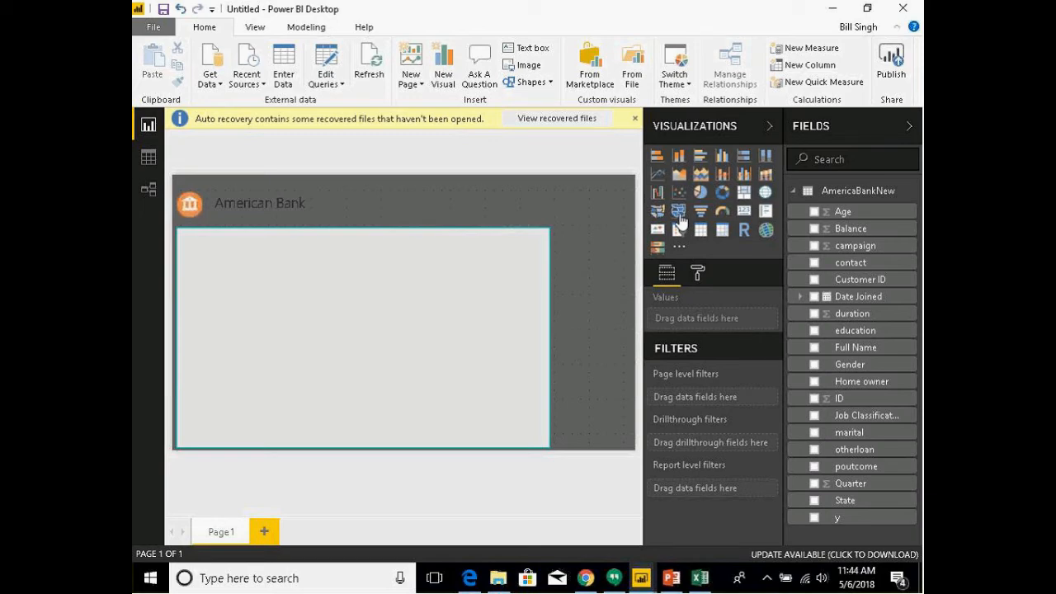
left_click(742, 212)
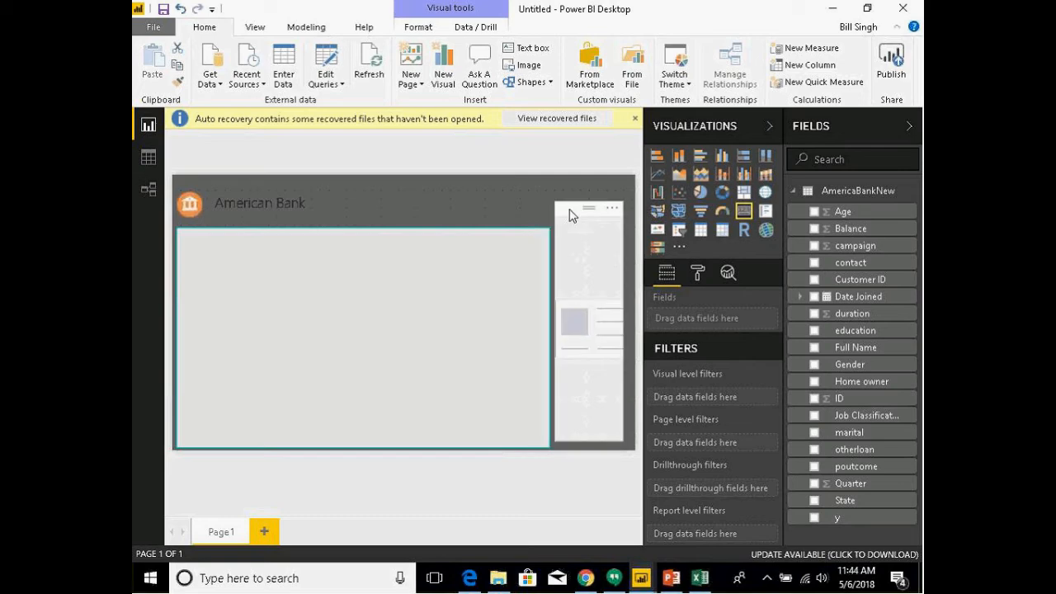
left_click(814, 279)
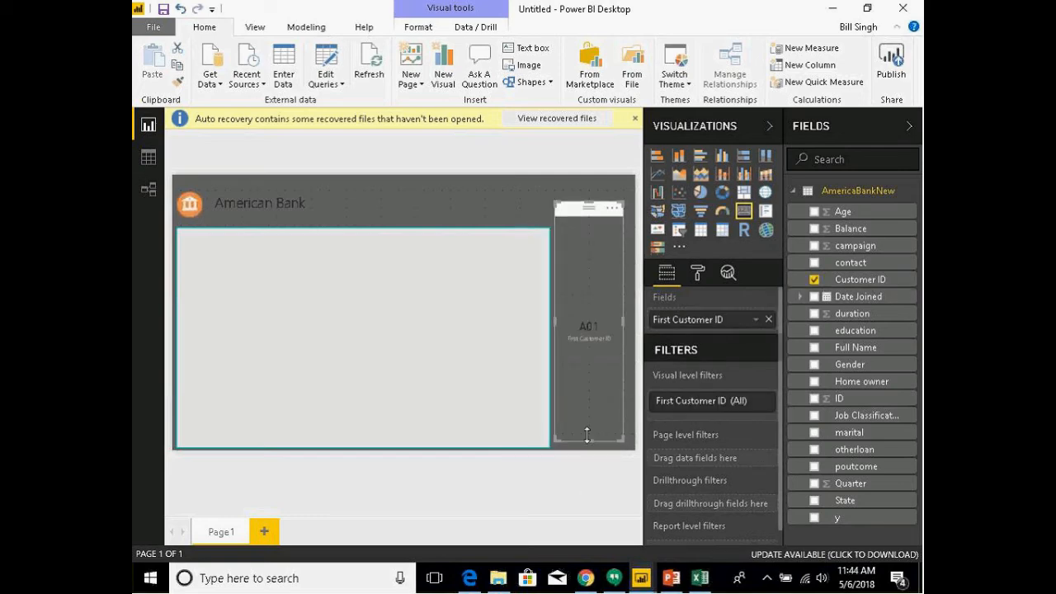
left_click_drag(584, 401, 582, 275)
left_click_drag(589, 211, 589, 219)
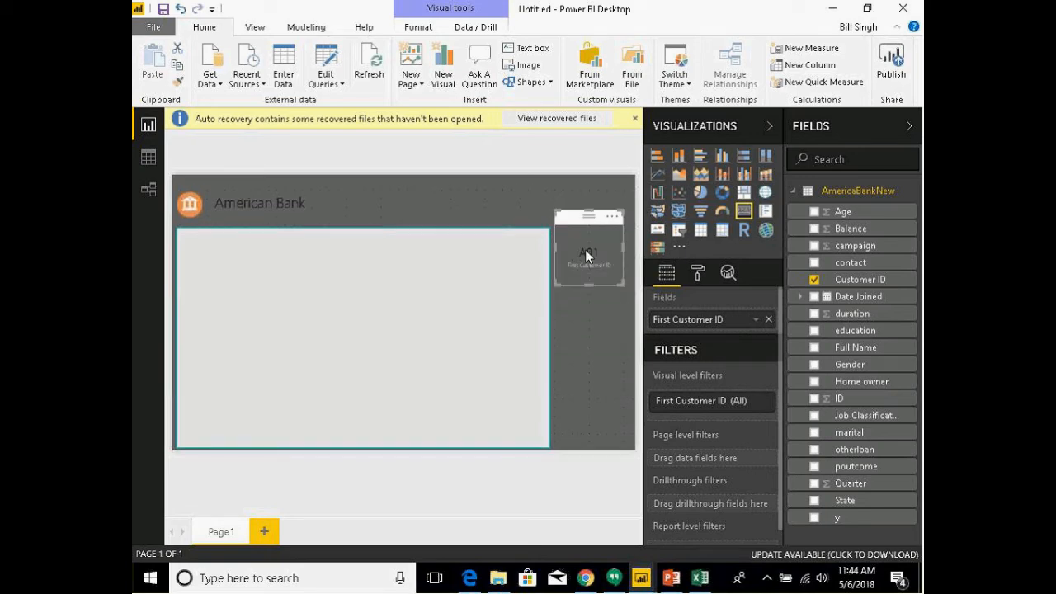
Step: Summarize the card's Customer ID field as Count (Distinct)
left_click(757, 321)
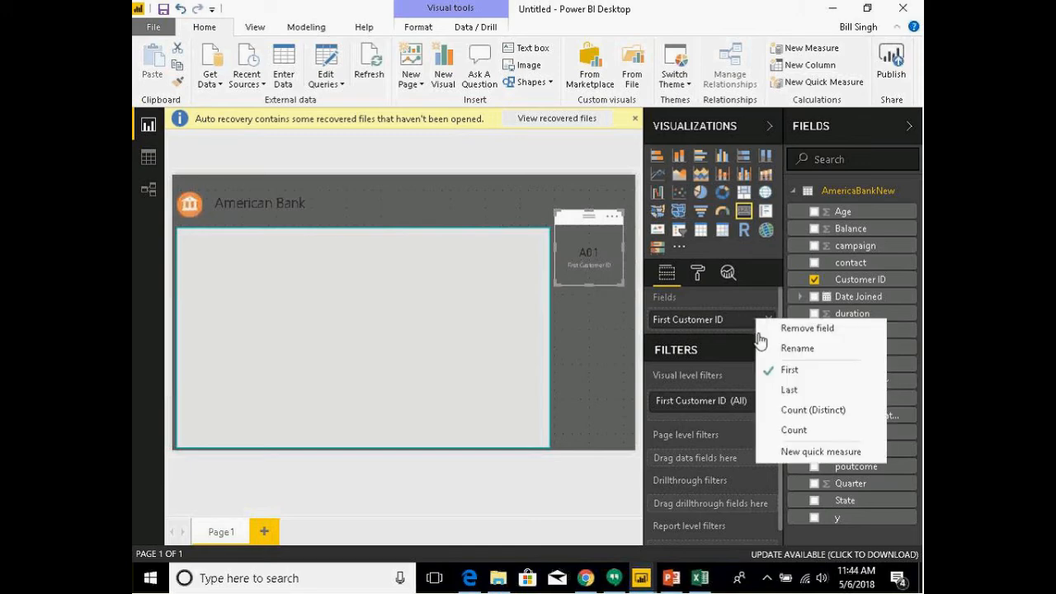
left_click(795, 412)
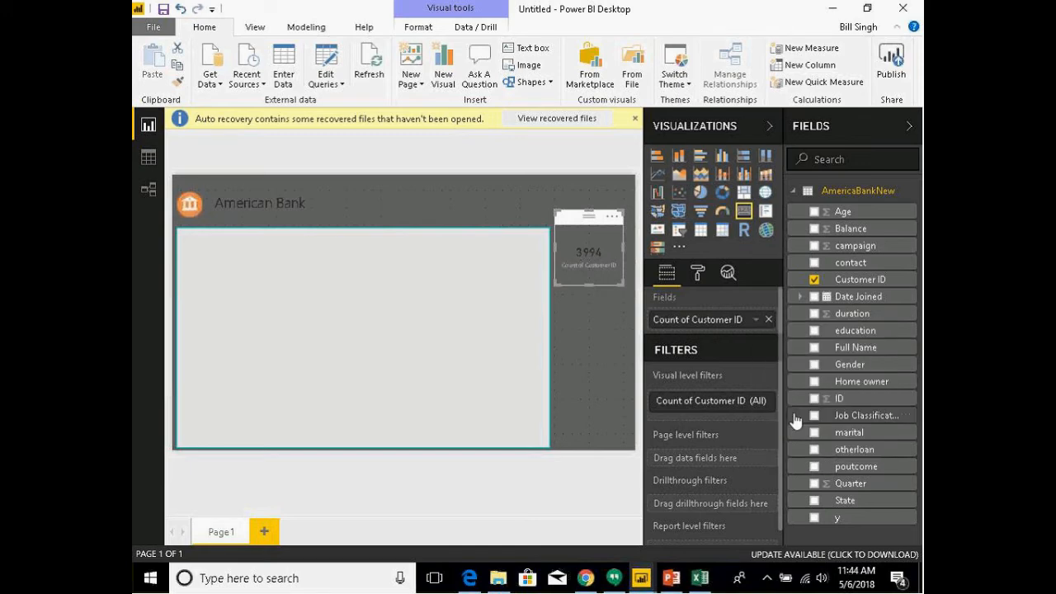
left_click(588, 312)
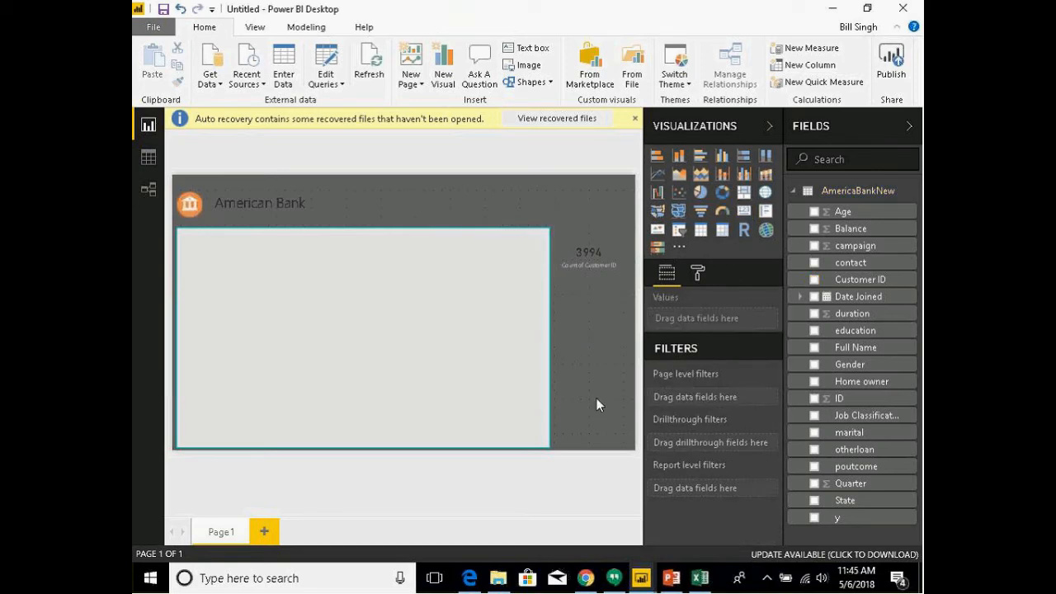
Step: Add a map of the State field, resize it into the rectangle's upper-left corner and change it to a shape map
left_click(814, 500)
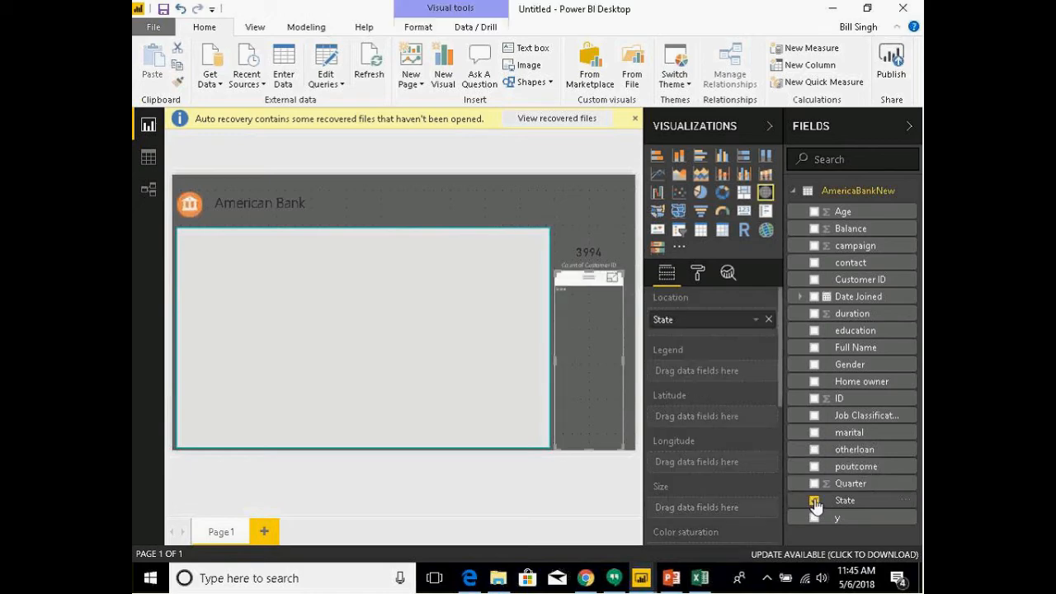
left_click_drag(573, 285, 331, 234)
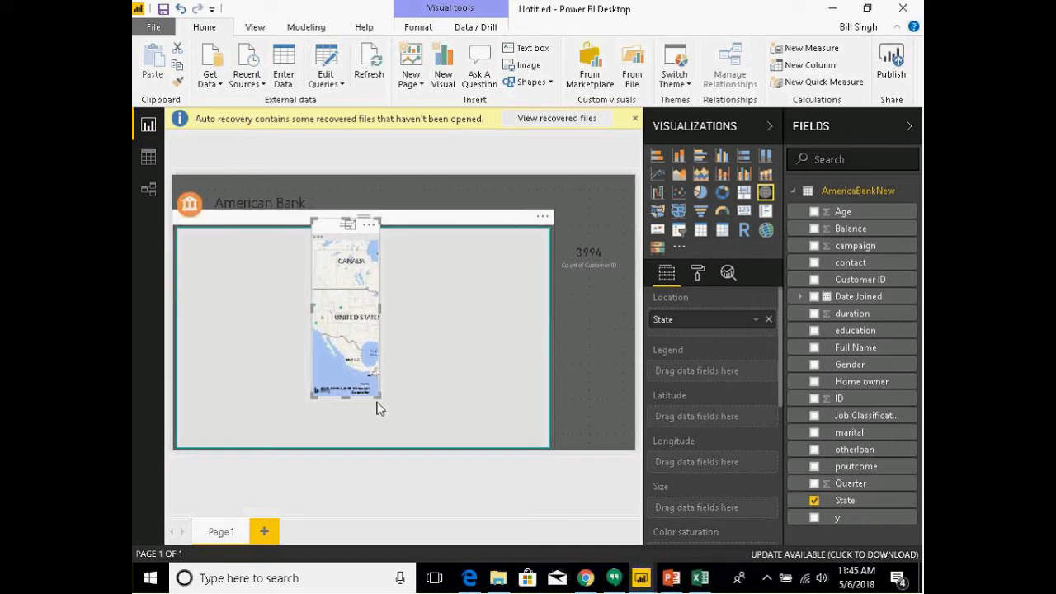
left_click_drag(379, 398, 429, 333)
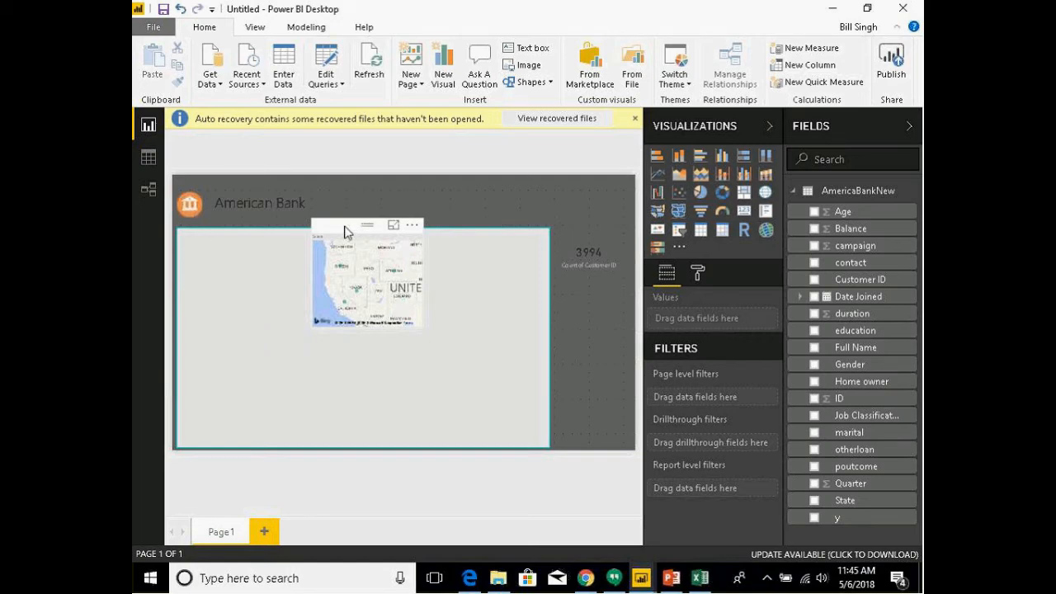
left_click_drag(354, 231, 216, 240)
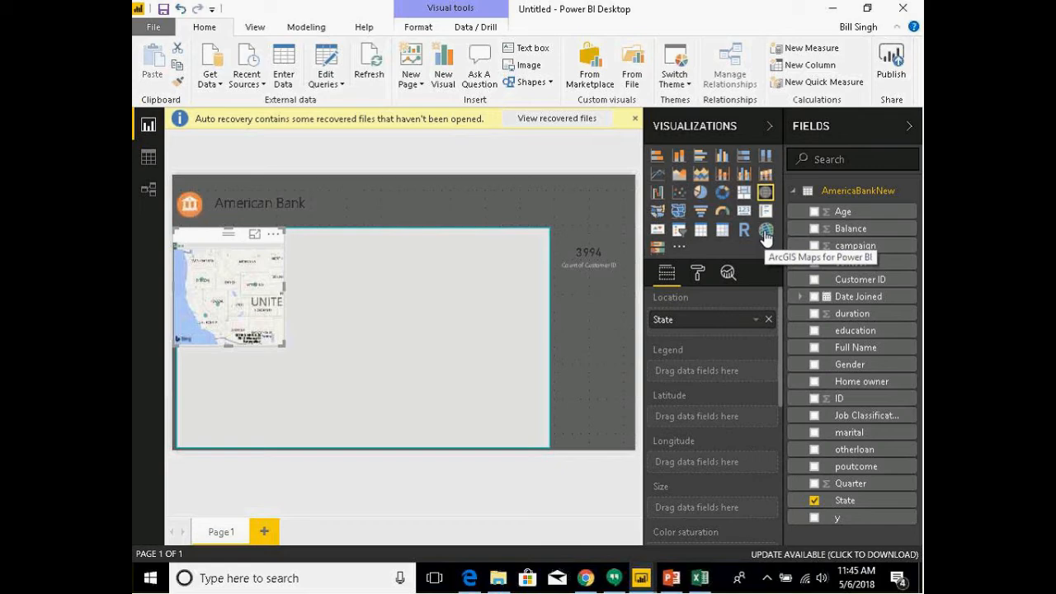
left_click(678, 213)
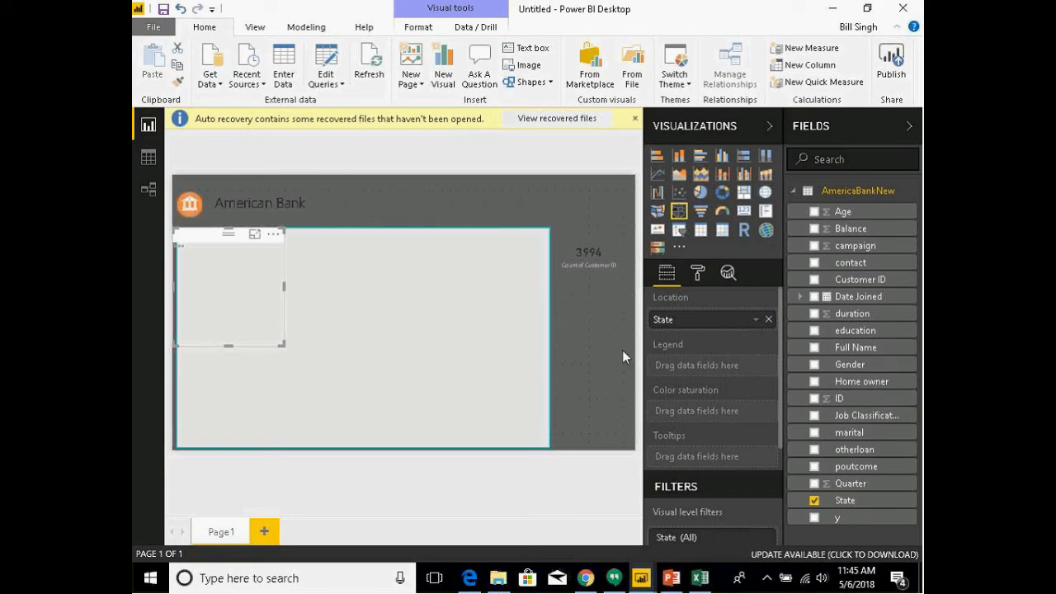
Step: Use State as the shape map's legend and the count of Customer ID as its color saturation
left_click_drag(857, 512, 716, 375)
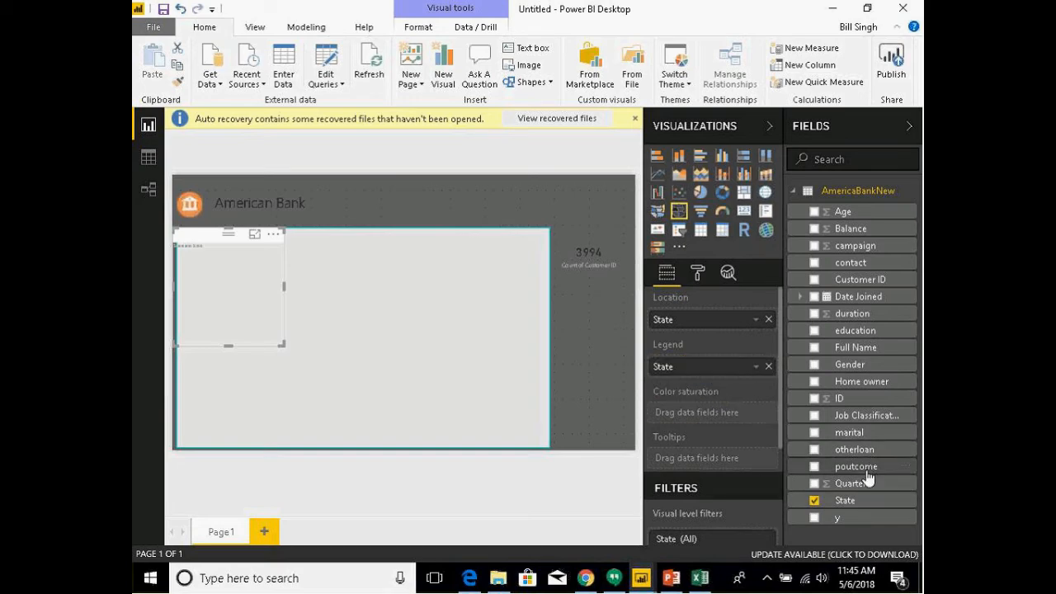
left_click_drag(830, 280, 714, 411)
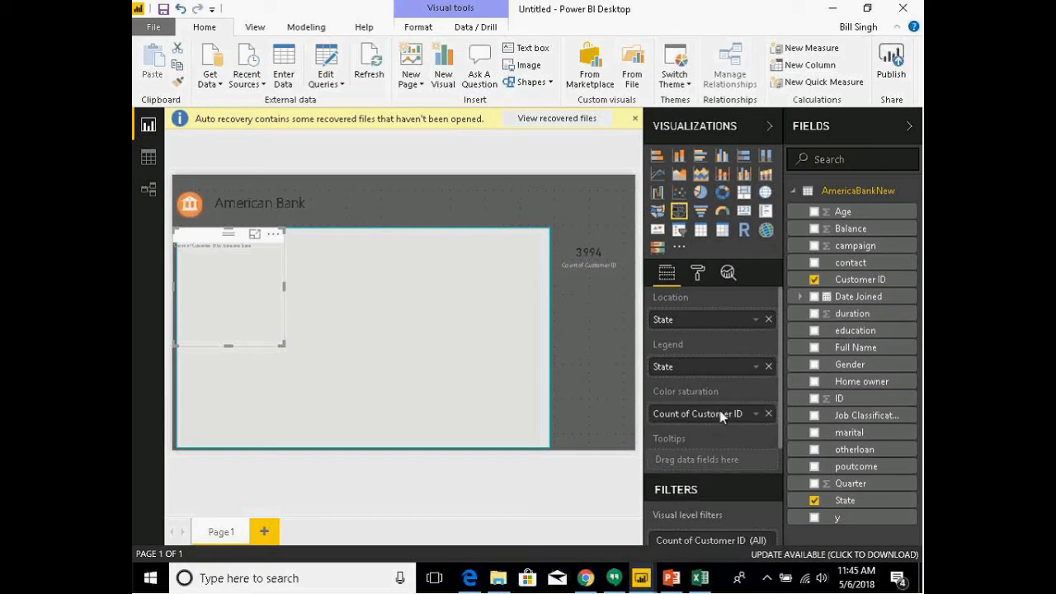
Step: Set the map shape to USA: states for the state visual
left_click(698, 280)
left_click(655, 331)
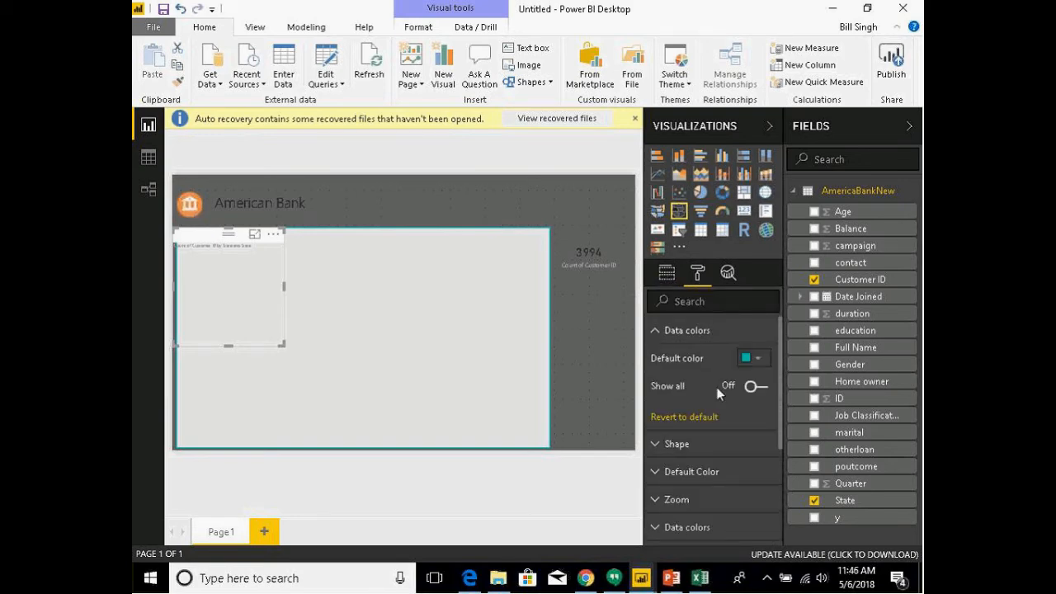
left_click(657, 331)
left_click(660, 358)
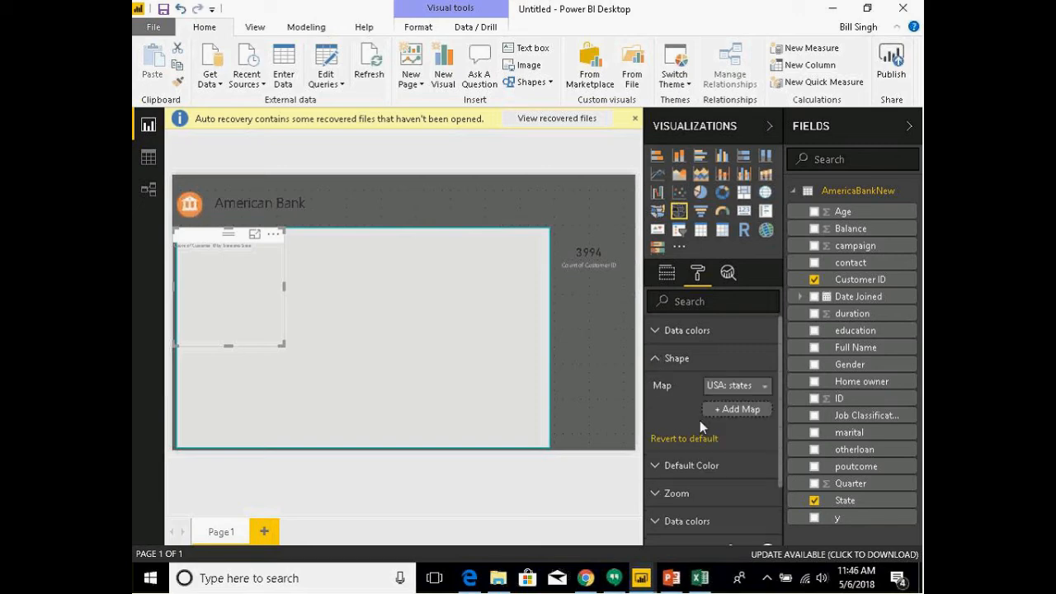
left_click(765, 386)
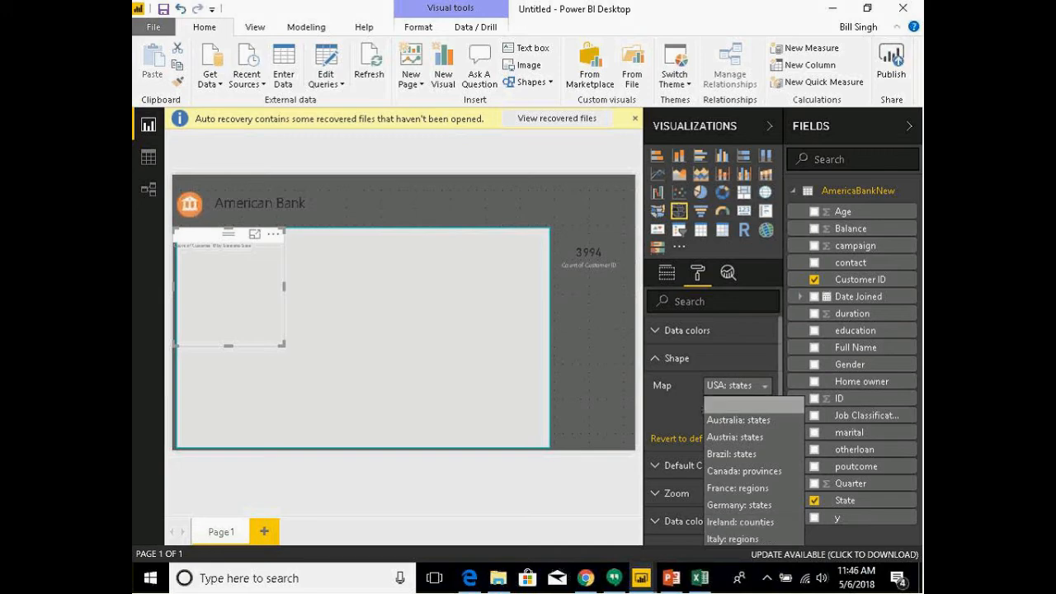
scroll(780, 354, "down", 2)
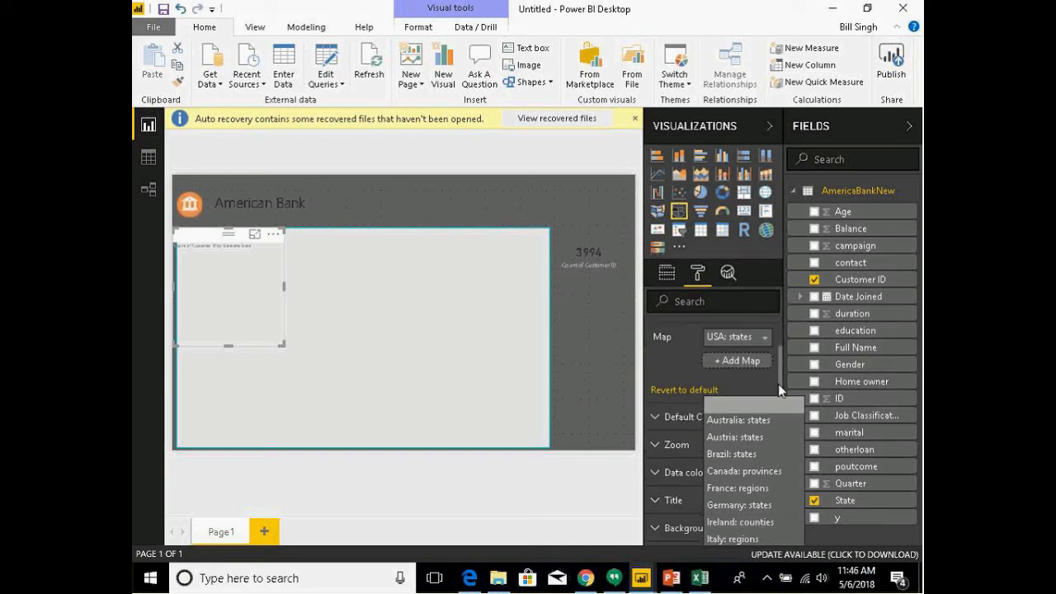
left_click(765, 332)
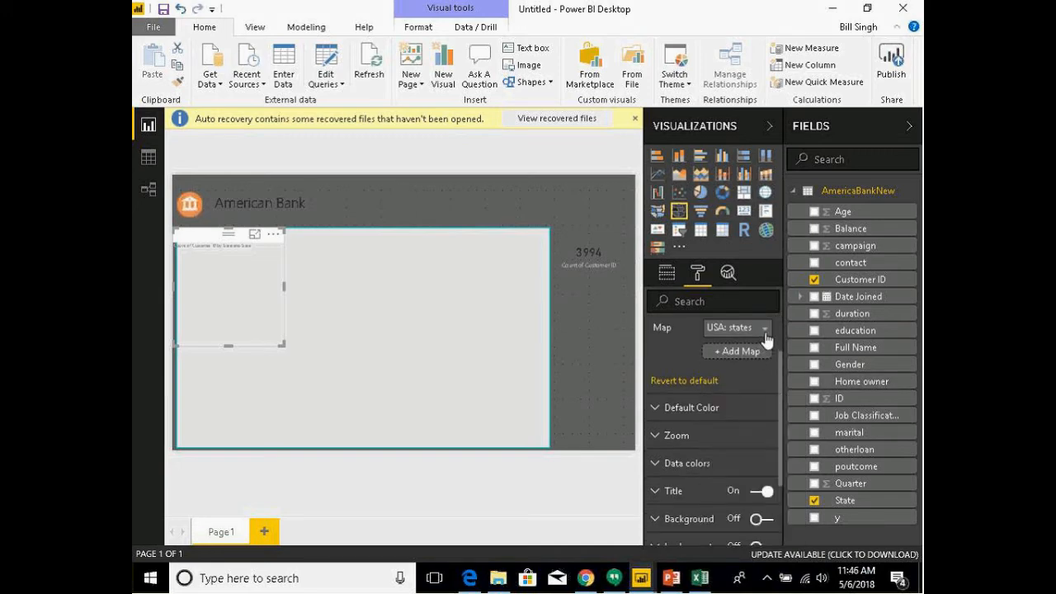
left_click(765, 332)
left_click(752, 533)
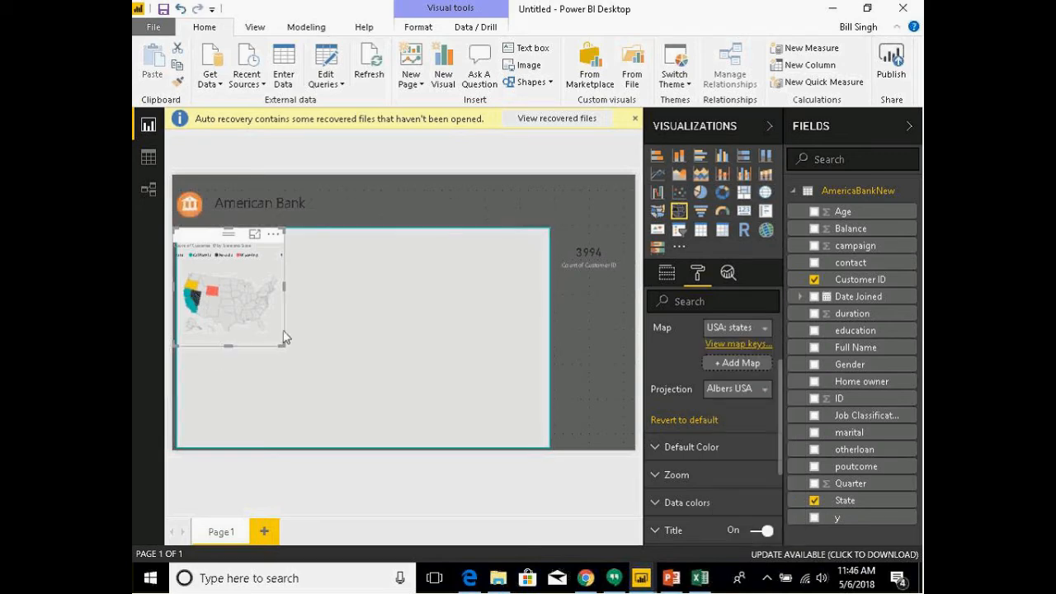
left_click(669, 276)
left_click(325, 344)
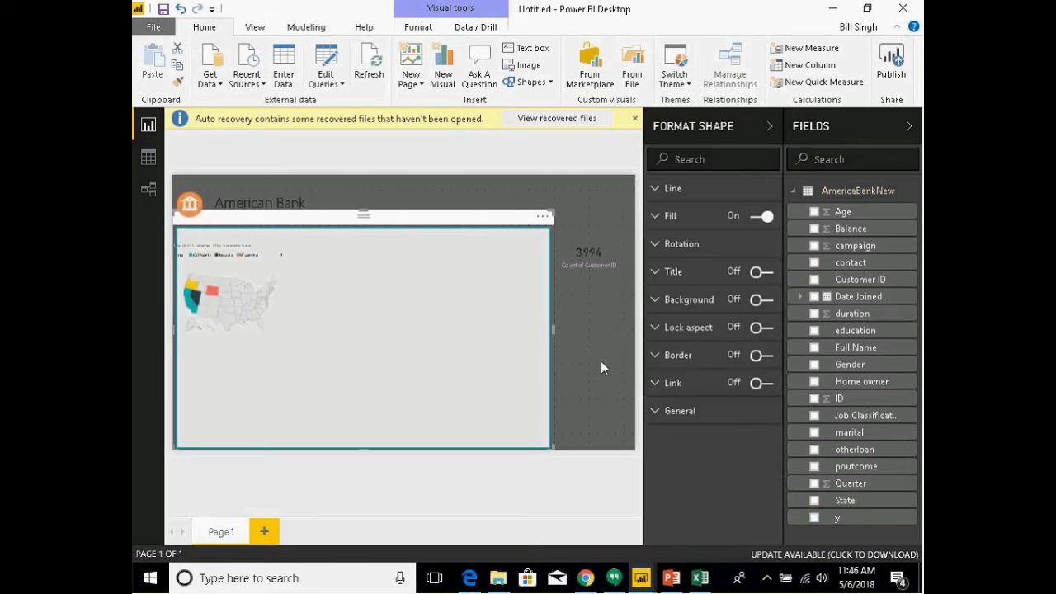
left_click(528, 495)
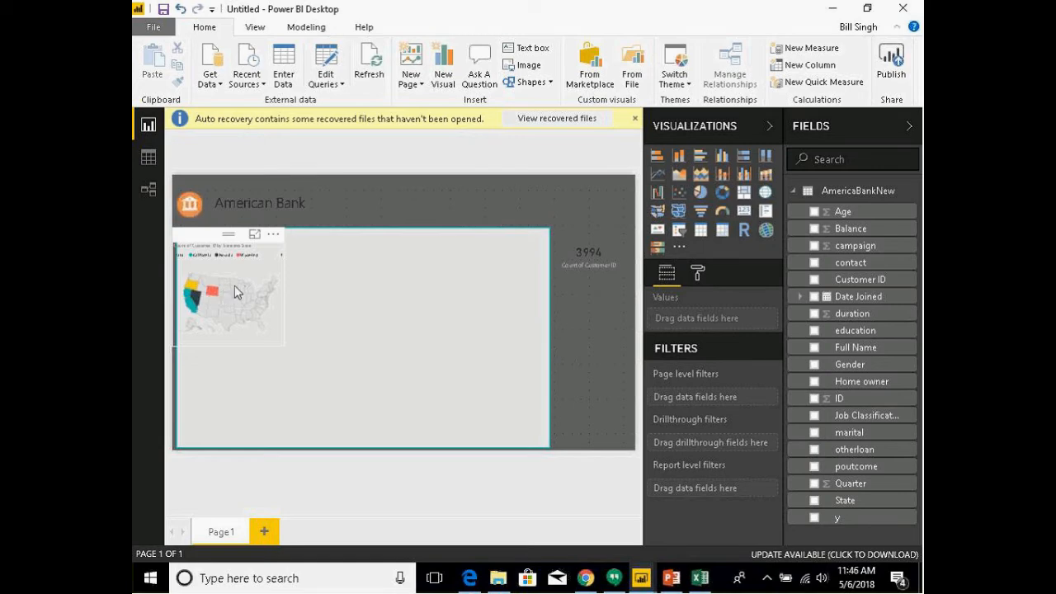
mouse_move(223, 296)
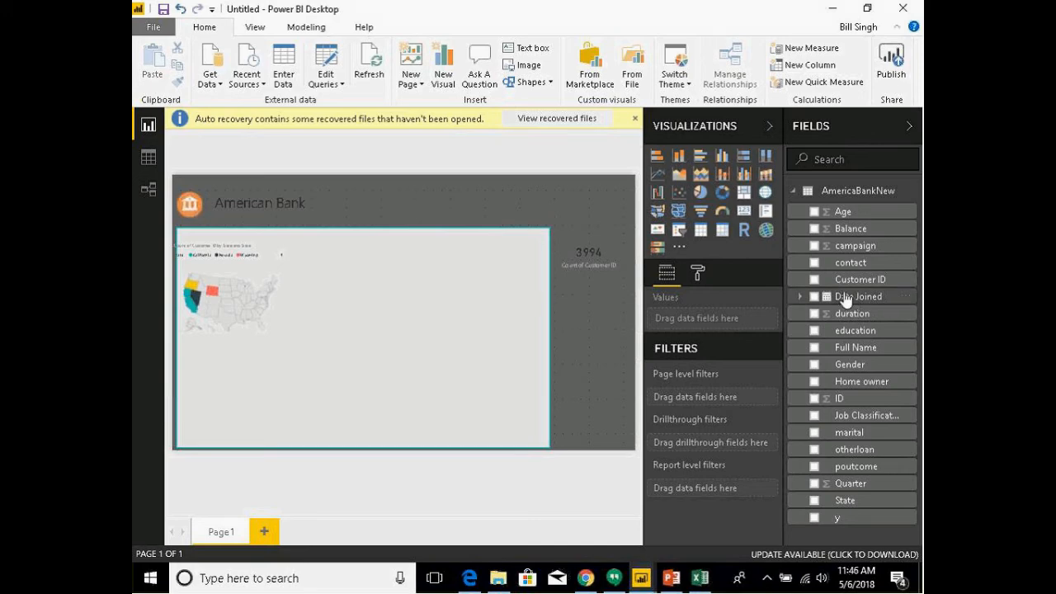
Step: Add a Gender visual as a pie chart with Customer ID as details, and widen and place it on the light panel
left_click(815, 367)
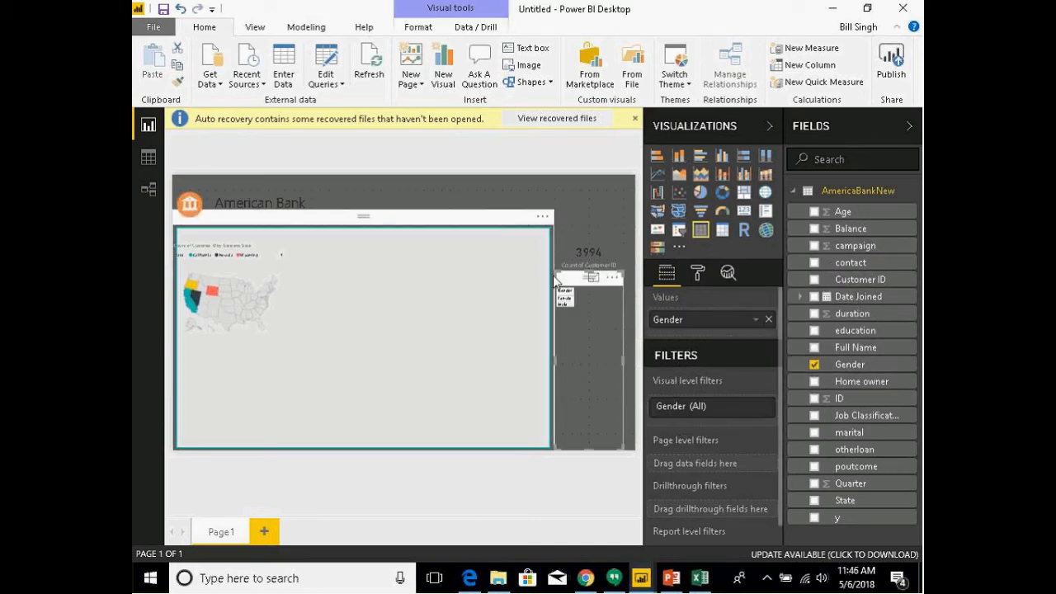
left_click_drag(569, 289, 380, 198)
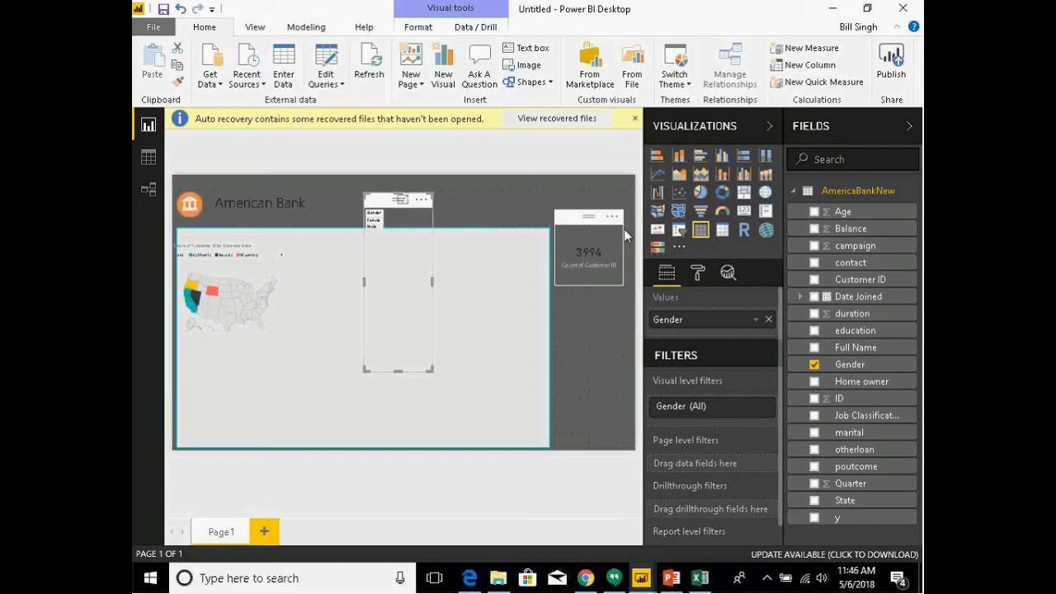
left_click(700, 195)
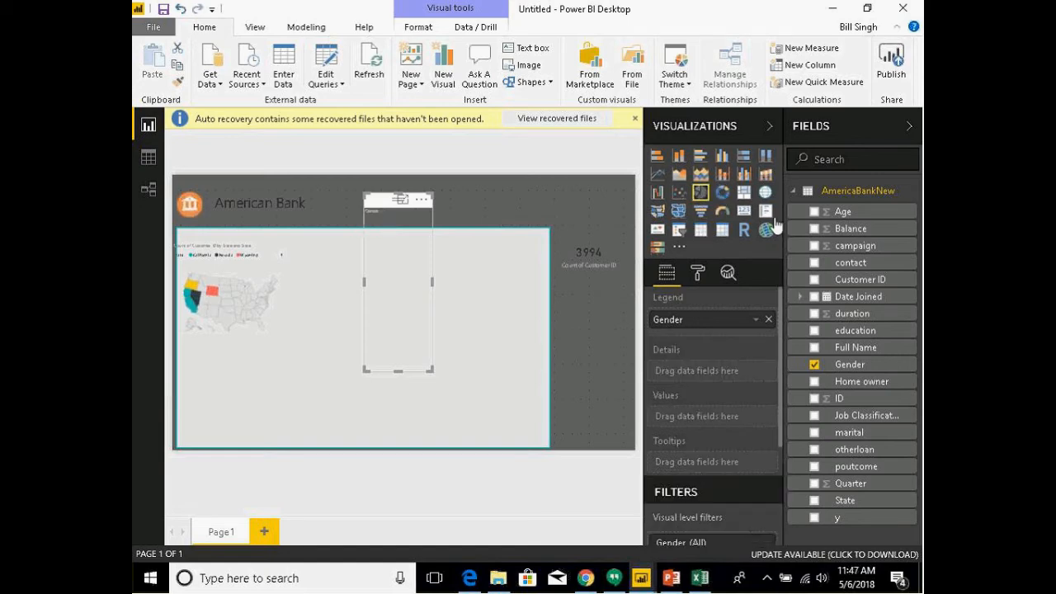
left_click(814, 280)
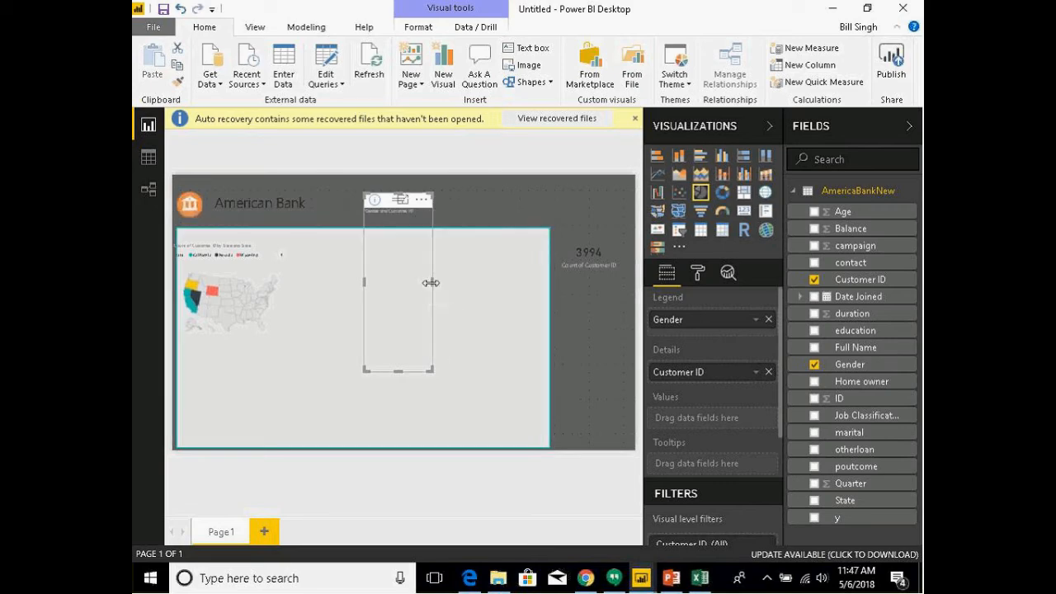
left_click_drag(431, 282, 493, 285)
left_click_drag(417, 206, 412, 259)
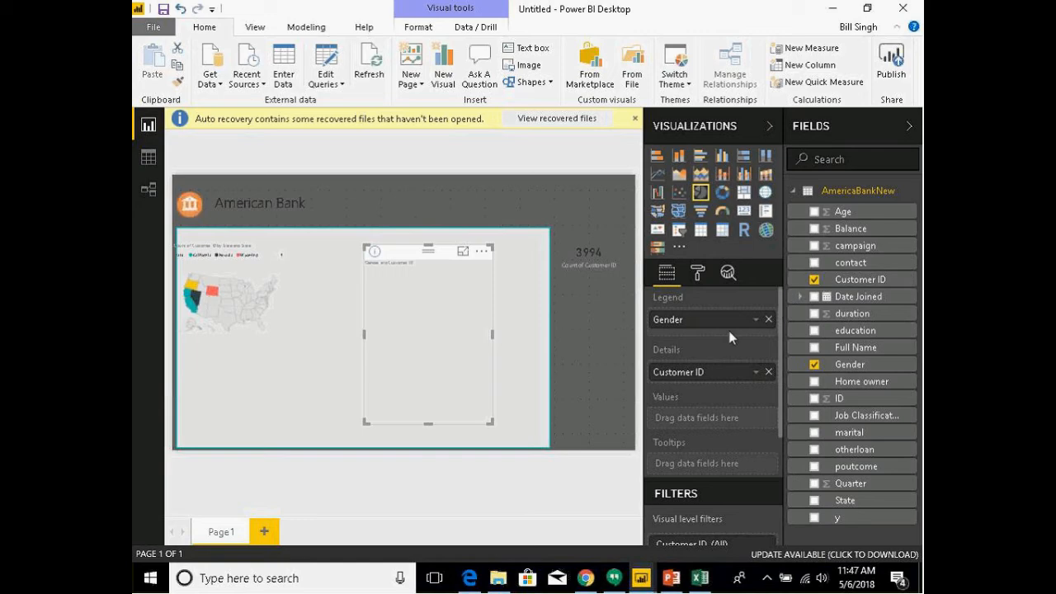
Step: Move Customer ID from the pie chart's details to its values and shorten the visual
right_click(757, 377)
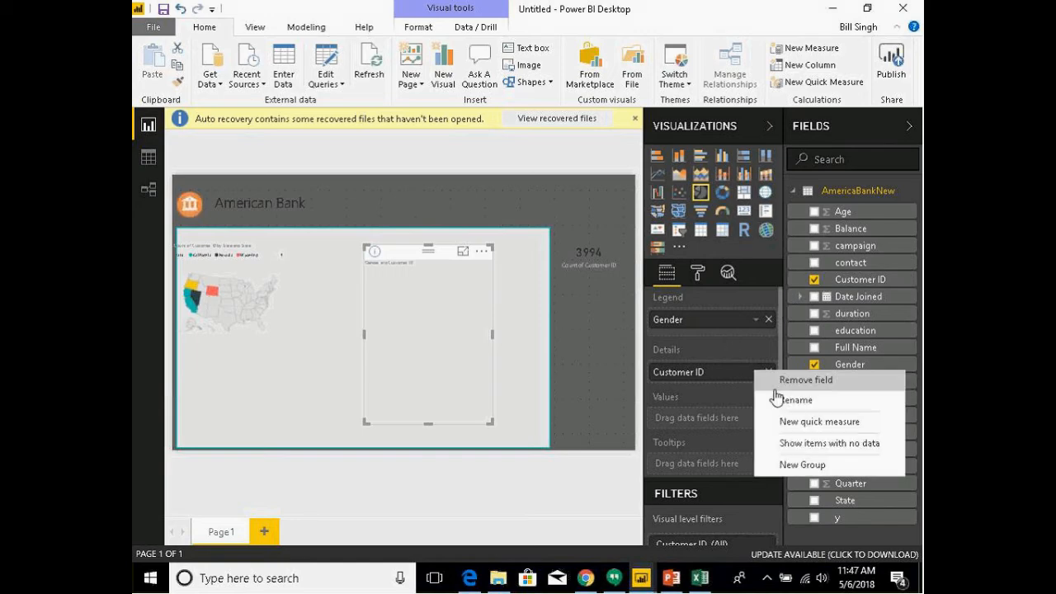
left_click(745, 384)
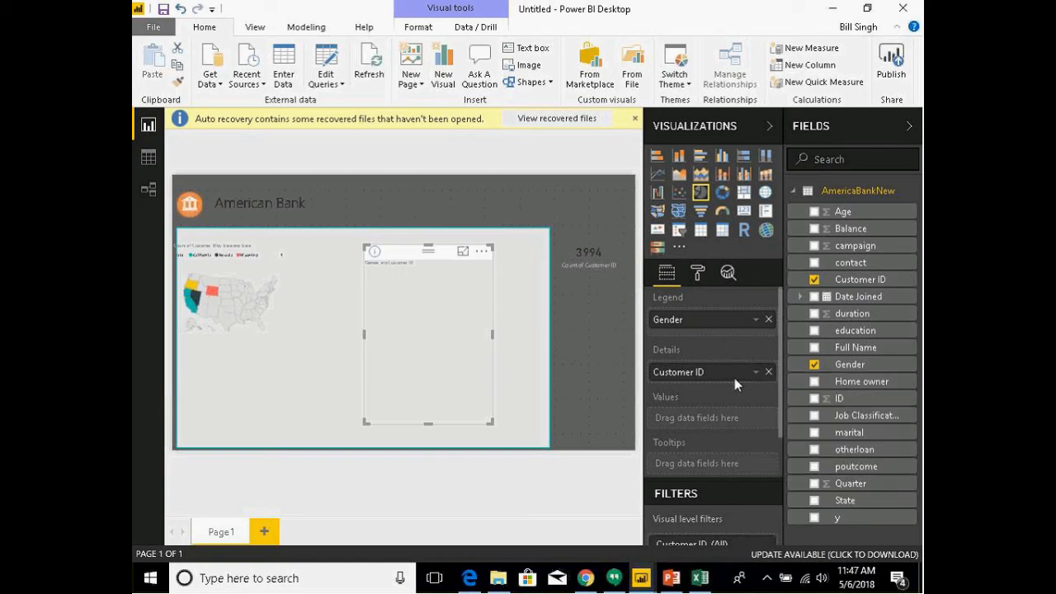
left_click_drag(734, 371, 734, 413)
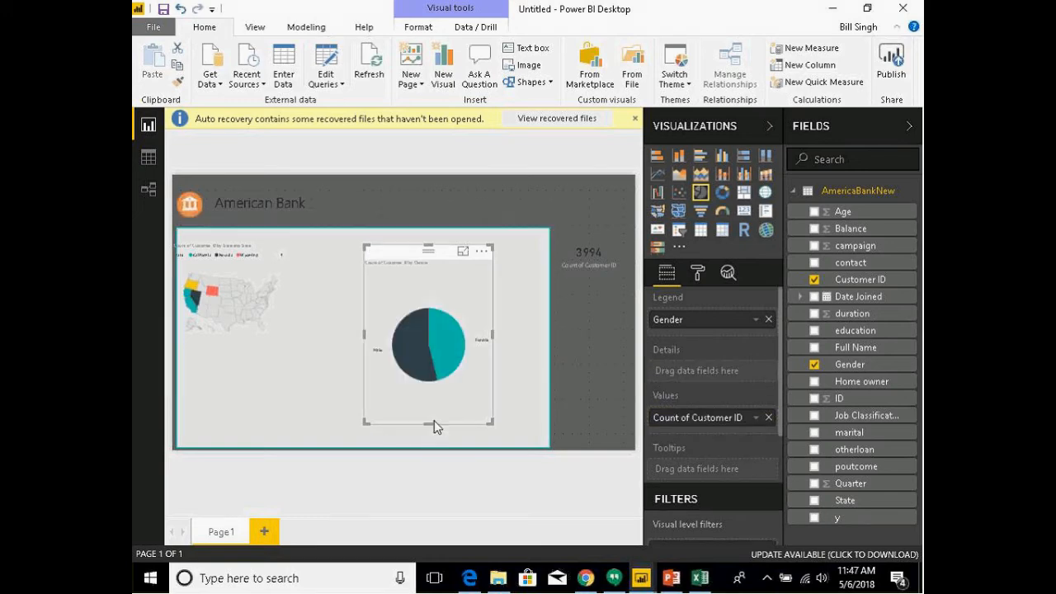
left_click_drag(430, 422, 430, 386)
left_click(542, 369)
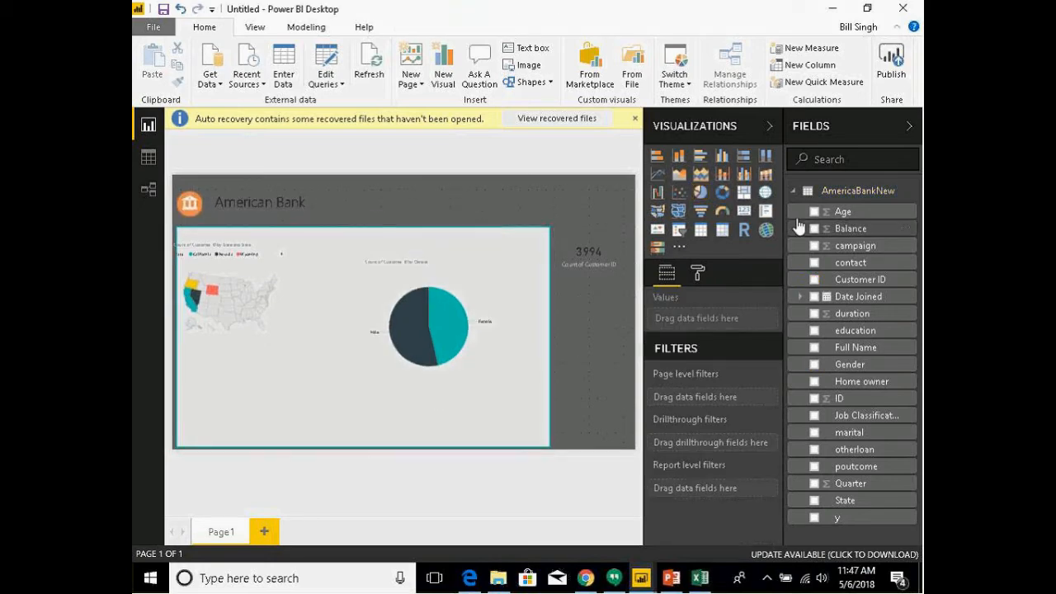
Step: Convert the Gender pie chart to a clustered column chart and then to a stacked column chart
left_click(403, 263)
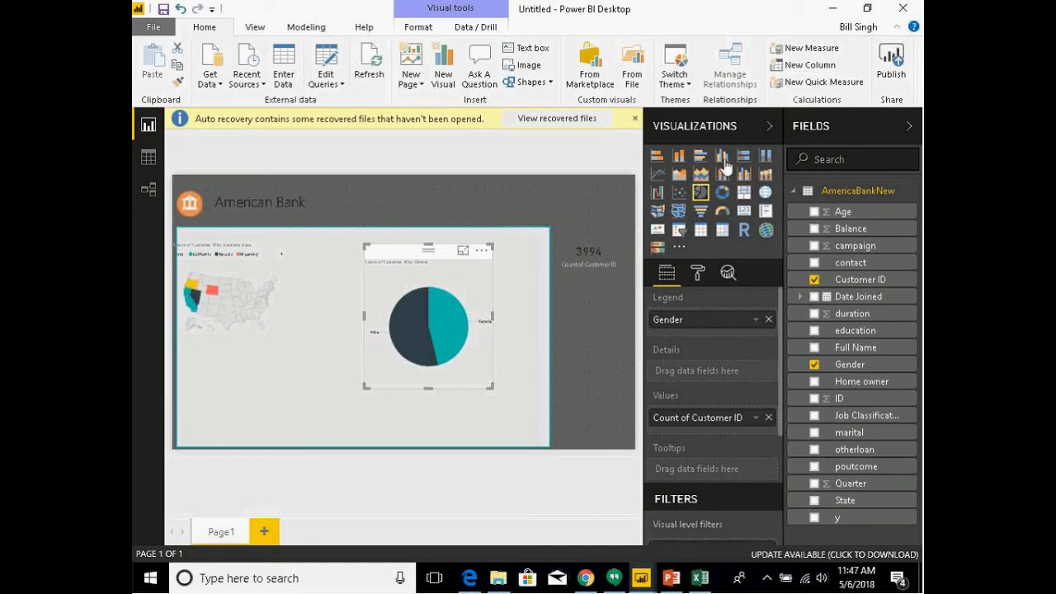
left_click(722, 157)
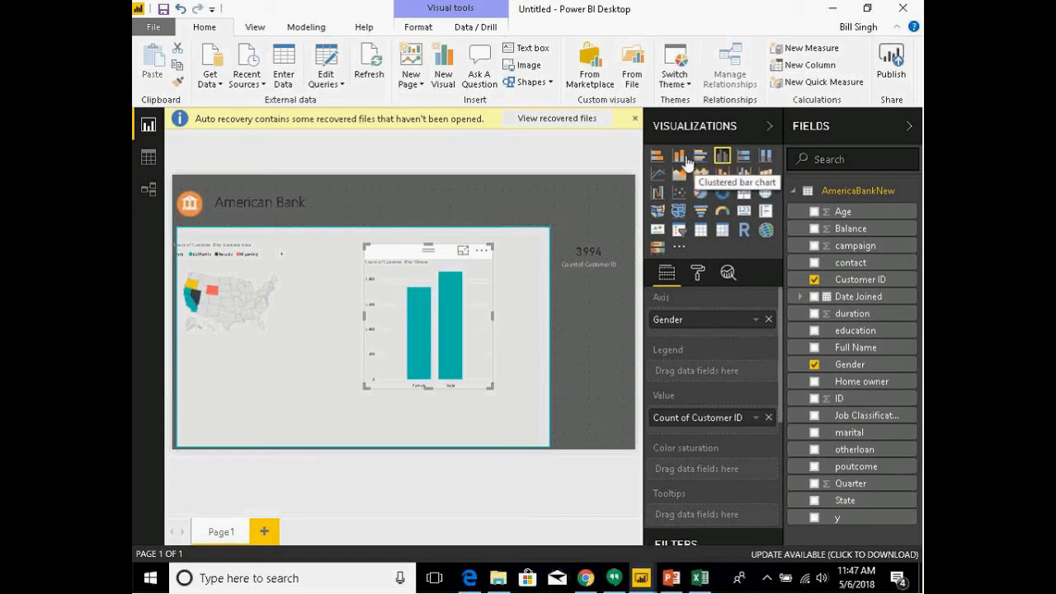
left_click(678, 157)
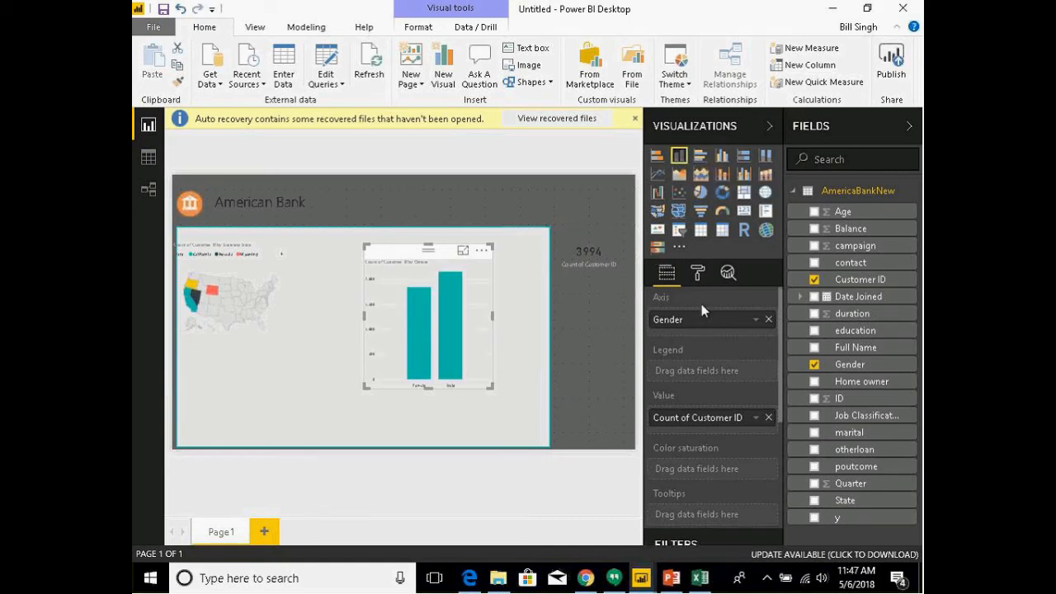
Step: Remove the count of Customer ID from the Gender chart and convert the visual to a slicer
left_click(768, 417)
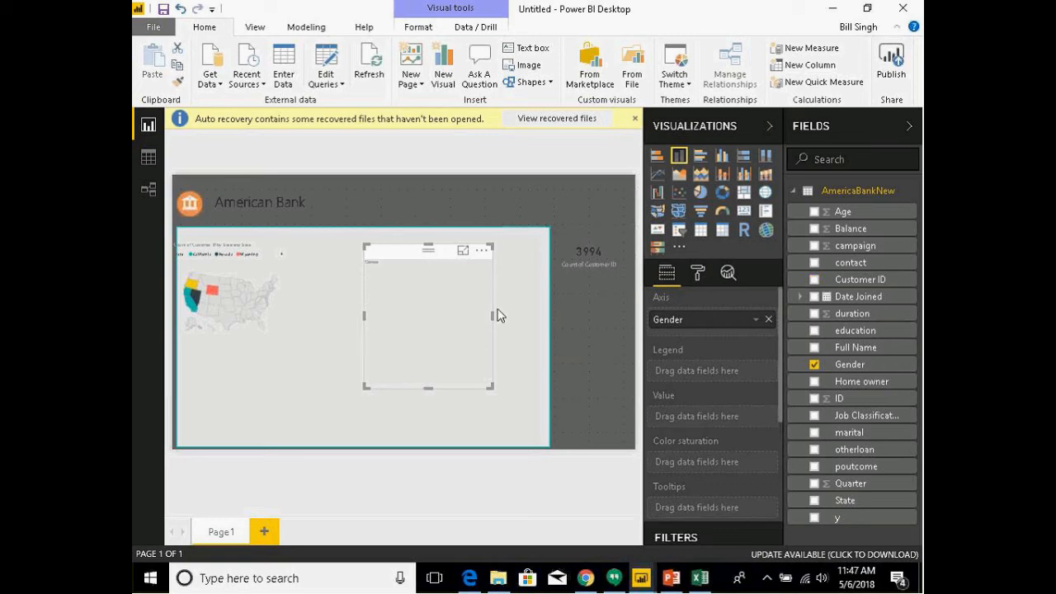
left_click(678, 231)
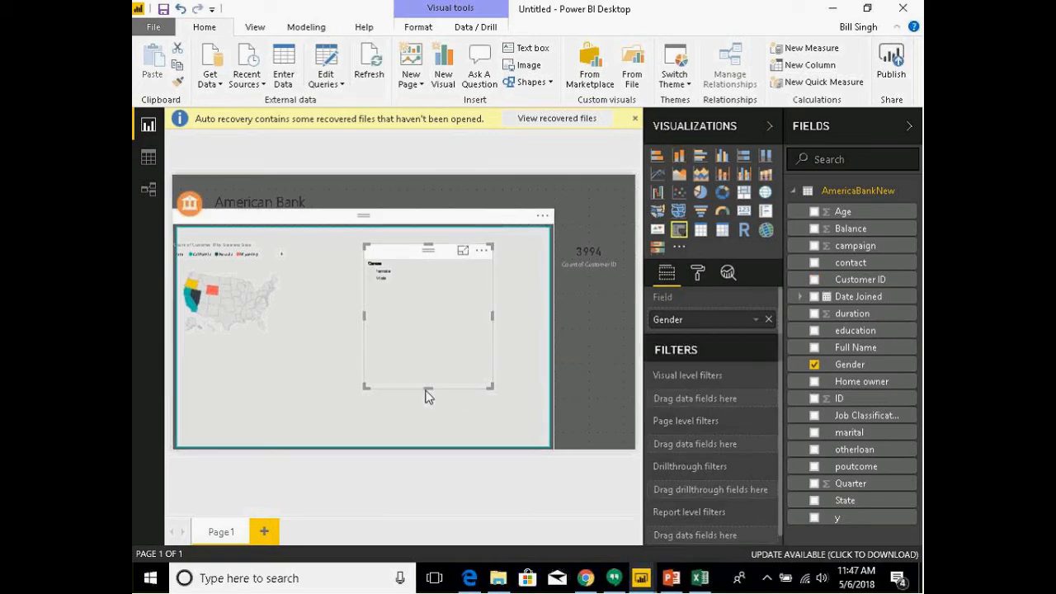
Step: Shorten the Gender slicer and move it up into the report's title band
left_click_drag(429, 389, 434, 310)
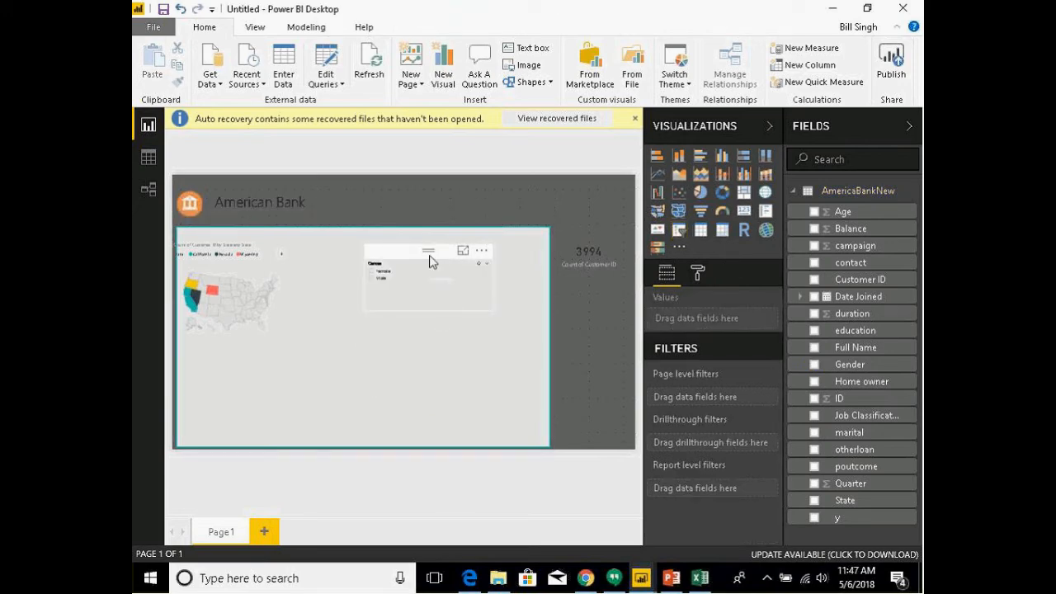
left_click_drag(429, 244, 427, 195)
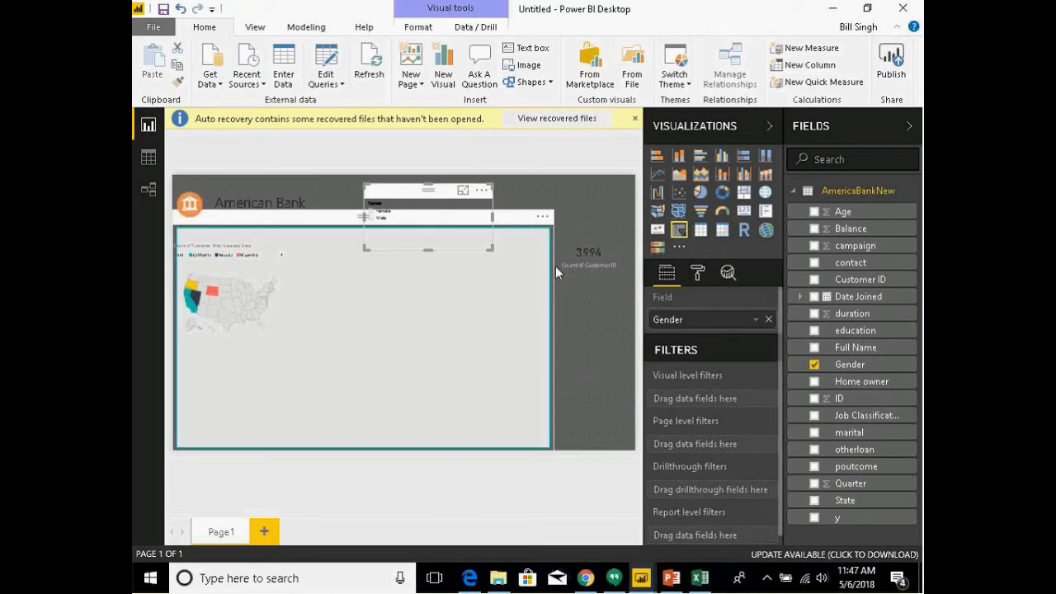
Step: Set the Gender slicer's orientation to Horizontal in its general formatting
left_click(697, 279)
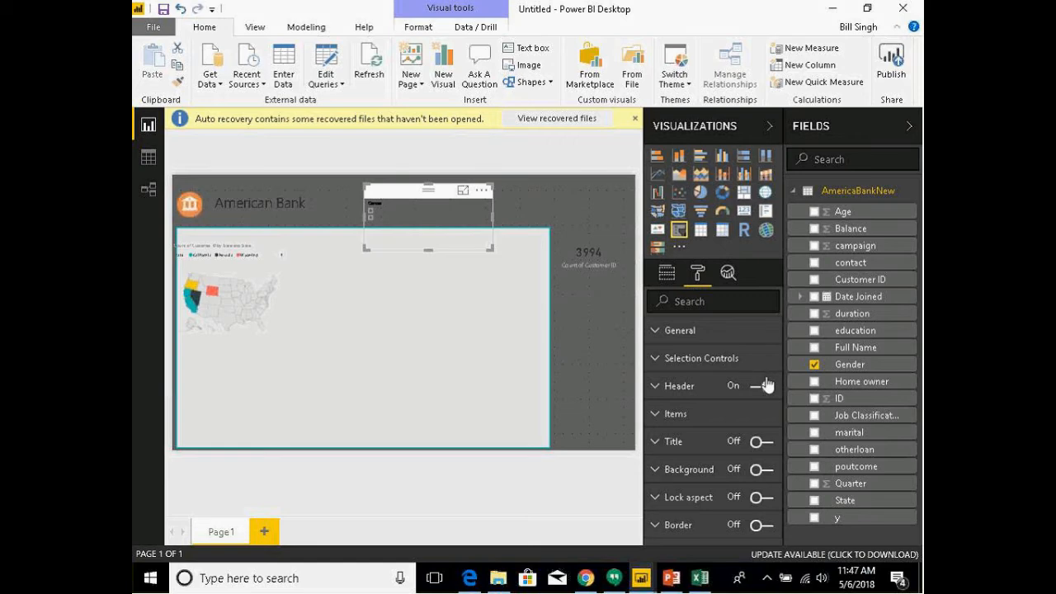
left_click(657, 360)
left_click(656, 334)
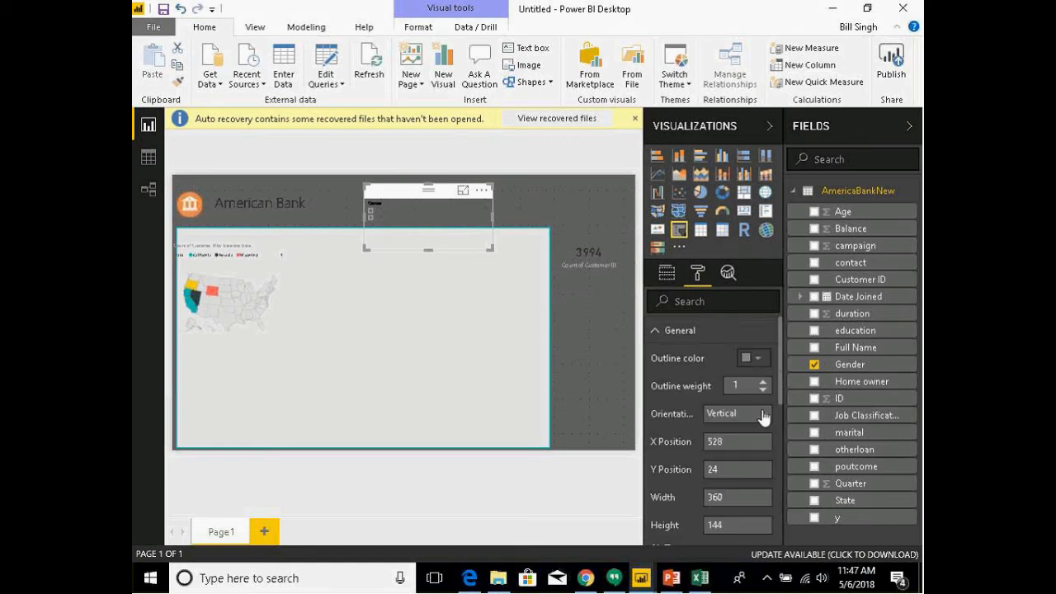
left_click(763, 414)
left_click(752, 447)
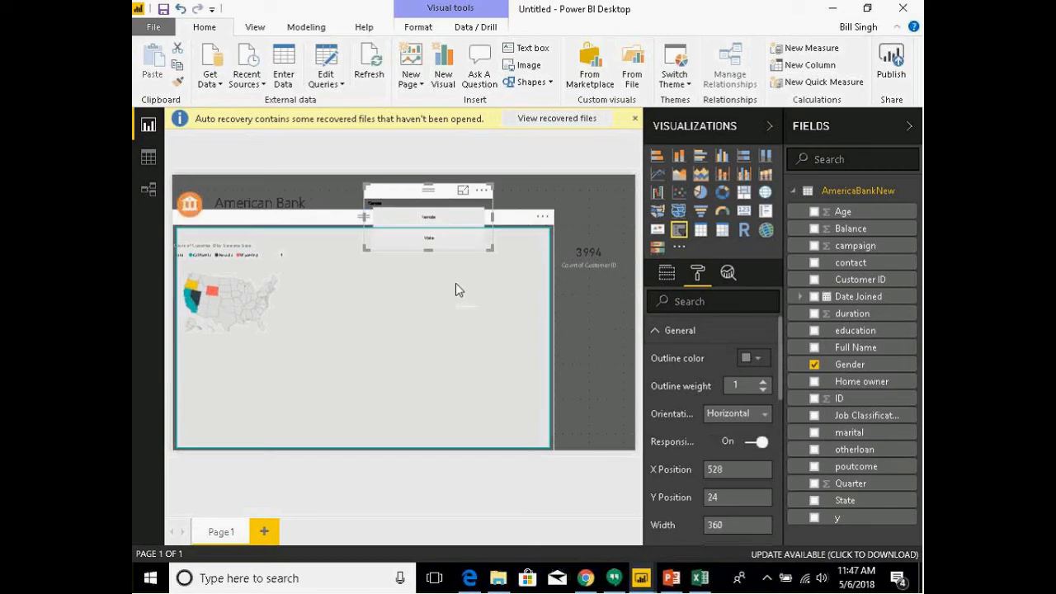
Step: Reduce the Gender slicer's height to fit within the title band above the light panel
left_click_drag(431, 251, 433, 231)
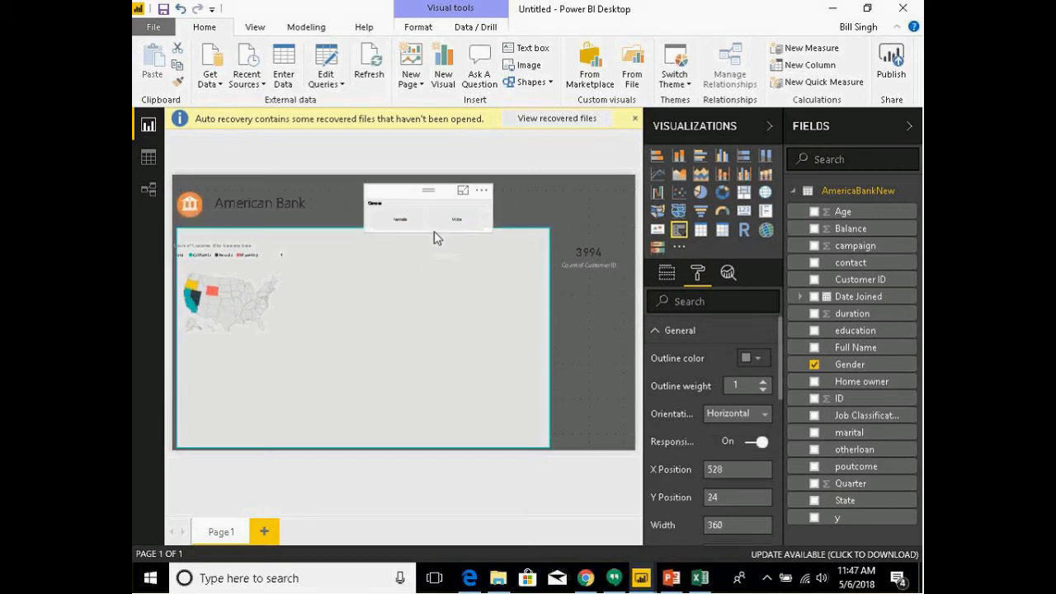
left_click(434, 232)
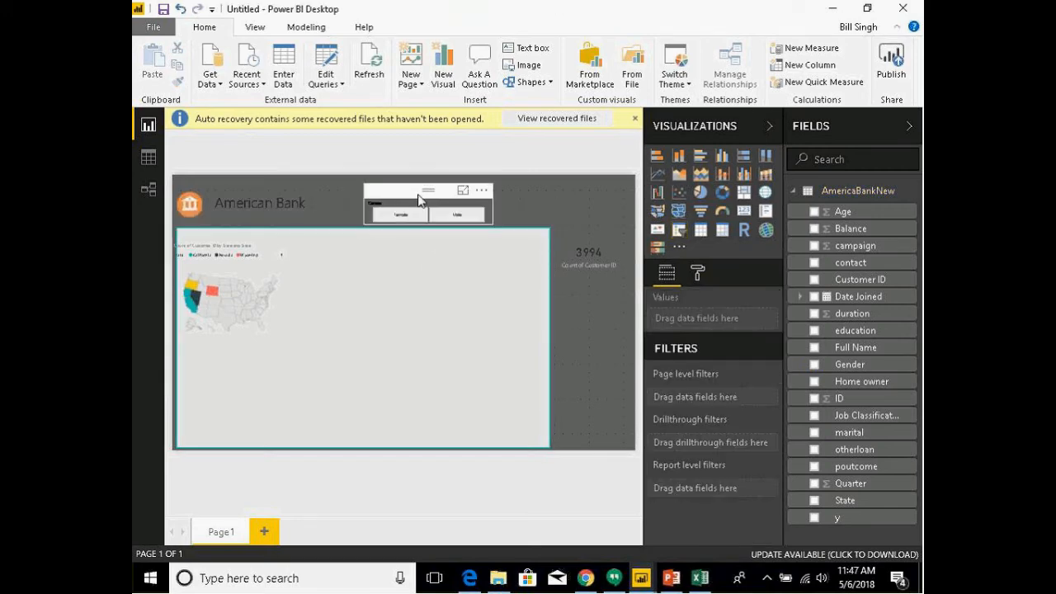
left_click_drag(412, 192, 417, 193)
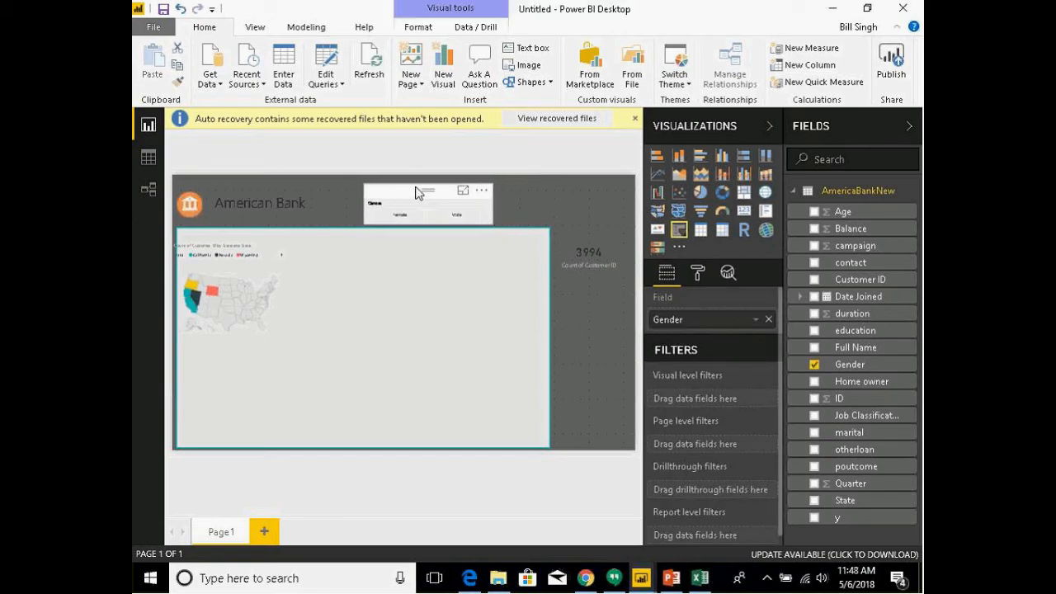
left_click_drag(414, 188, 415, 187)
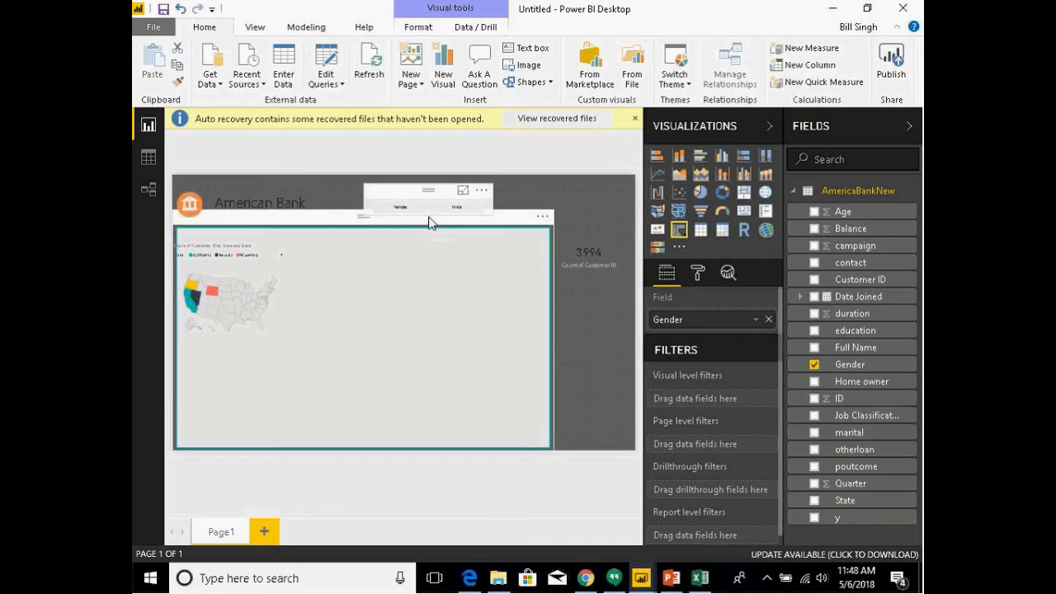
left_click(428, 220)
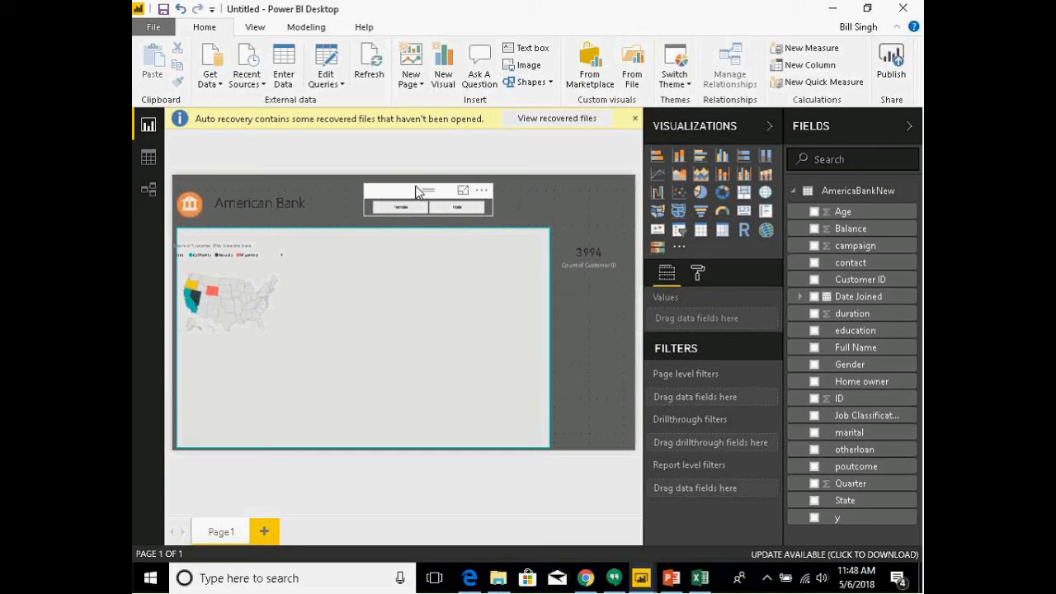
Step: Shift the Gender slicer slightly left within the title band and deselect it
left_click_drag(419, 189, 409, 192)
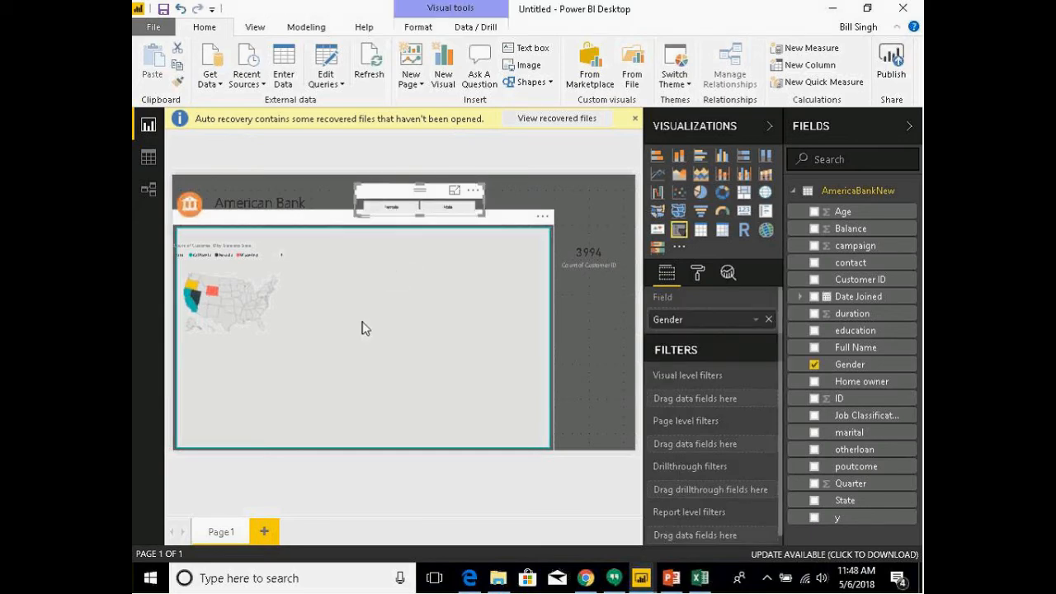
left_click(582, 139)
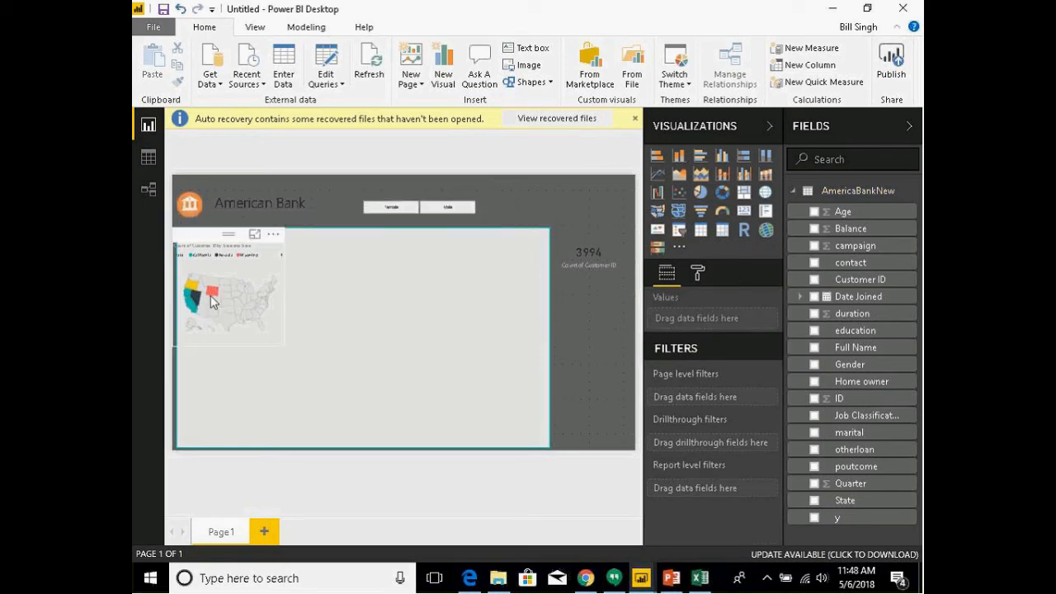
Step: Filter the report to Male customers in Wyoming using the Gender slicer and the map to check the customer count card
mouse_move(216, 295)
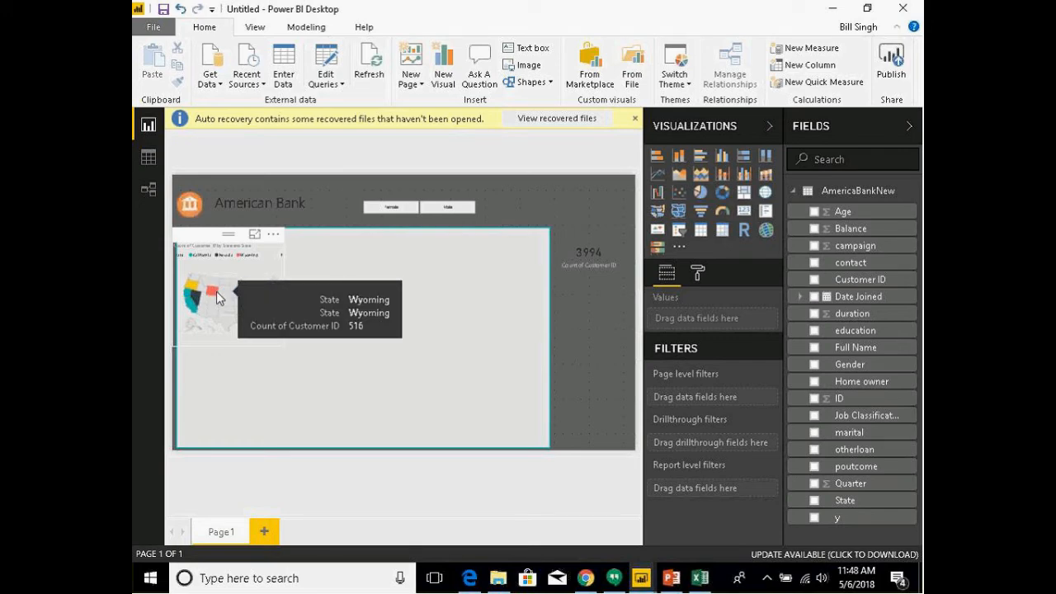
left_click(446, 207)
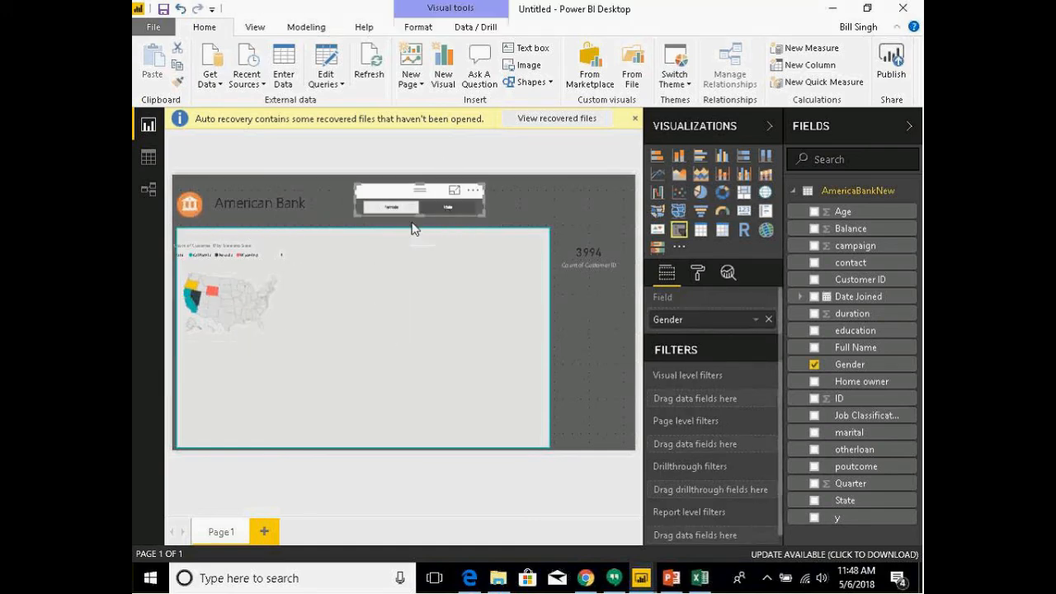
mouse_move(213, 296)
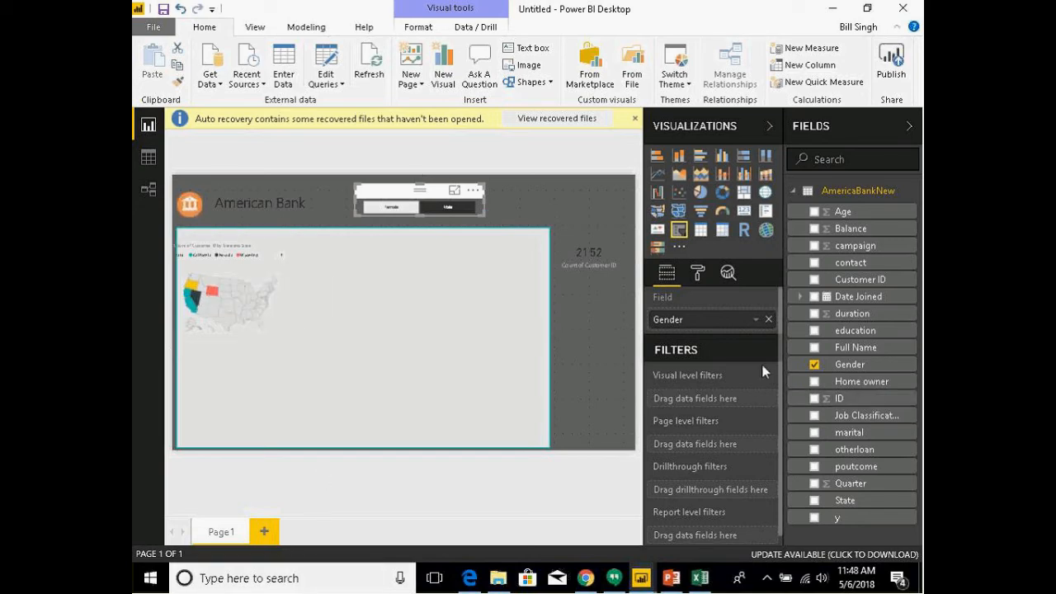
mouse_move(781, 350)
left_mouse_down()
mouse_move(780, 392)
mouse_move(781, 350)
left_mouse_up()
left_click(216, 255)
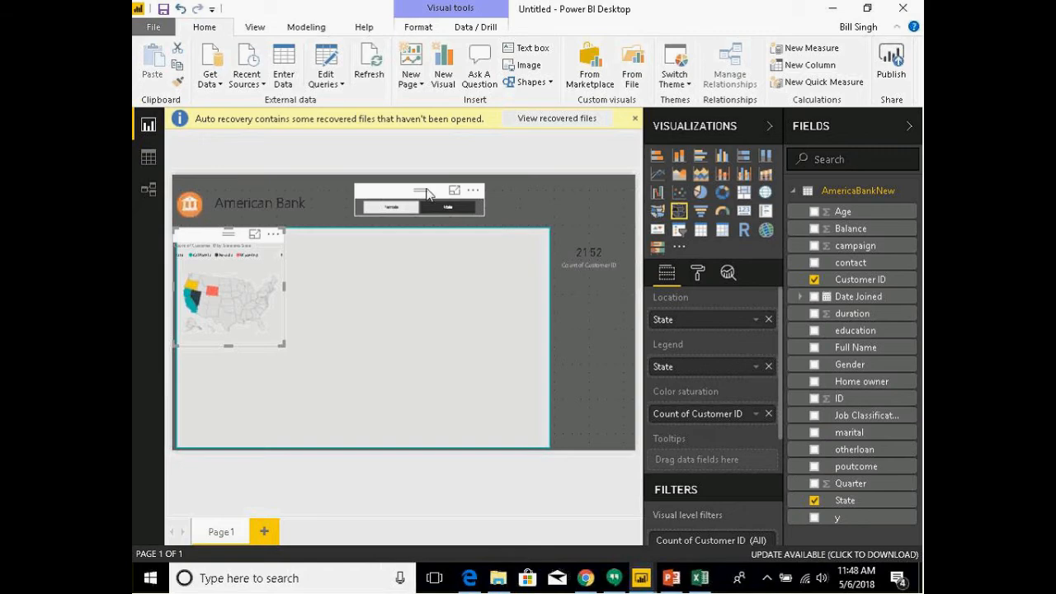
left_click(427, 190)
left_click_drag(426, 184, 424, 190)
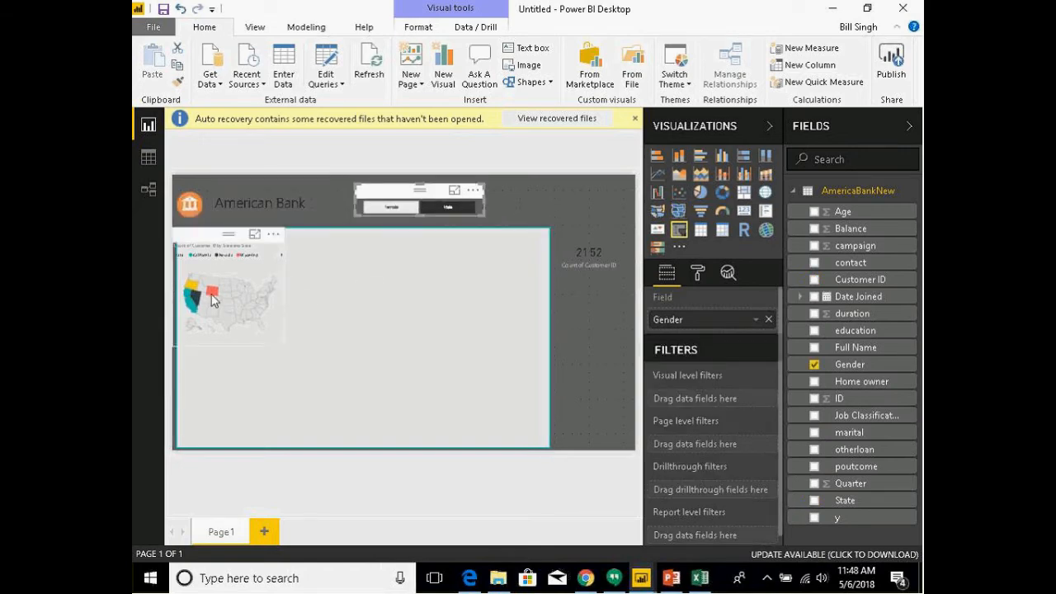
left_click(212, 300)
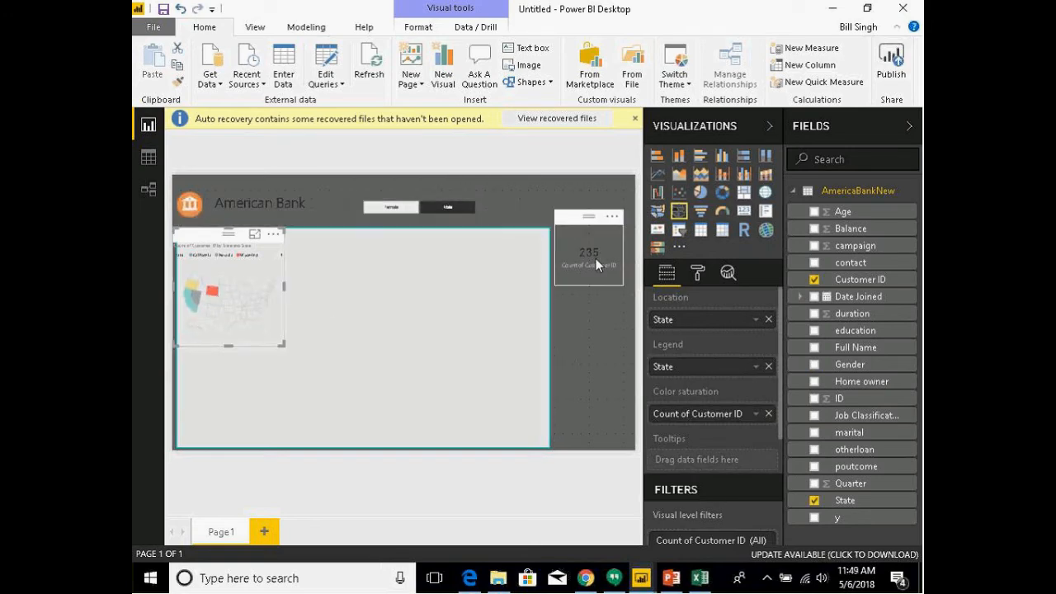
Step: Compare Wyoming's customer count with and without the Male filter, and clear the map selection
left_click(444, 207)
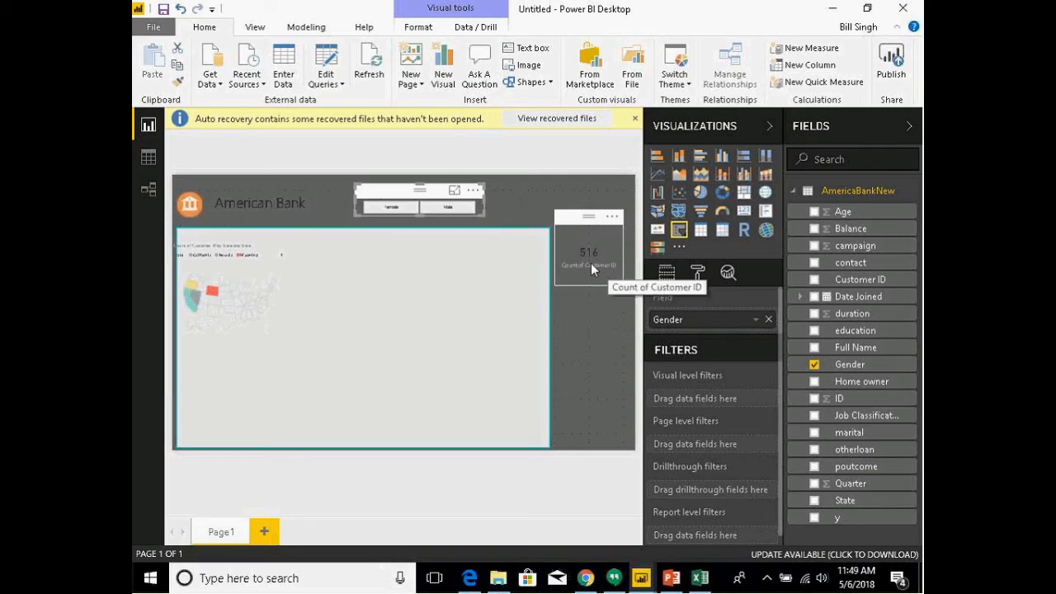
left_click(444, 209)
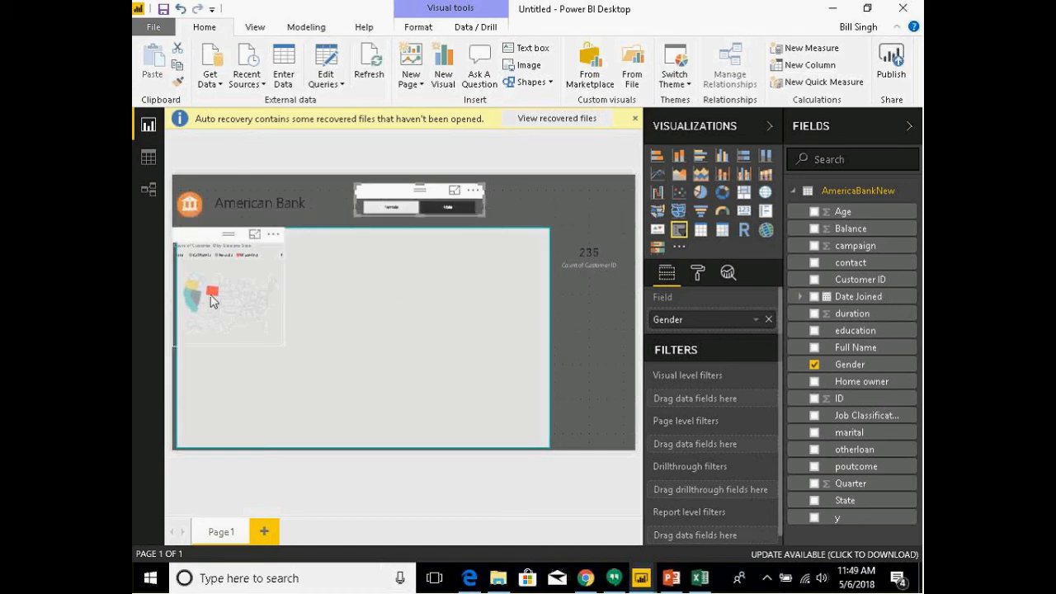
mouse_move(212, 297)
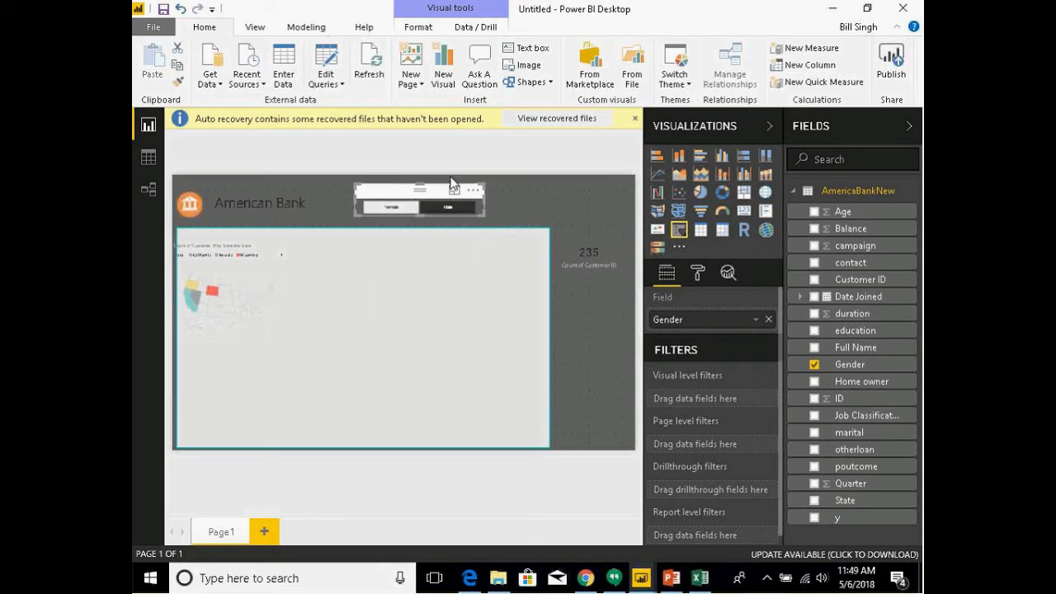
left_click(448, 206)
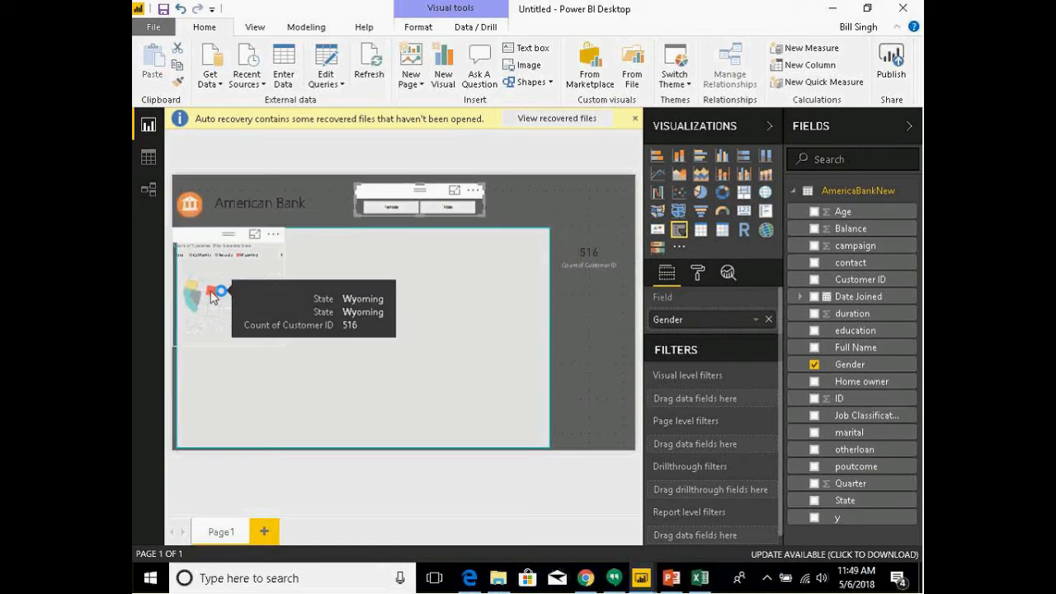
left_click(228, 334)
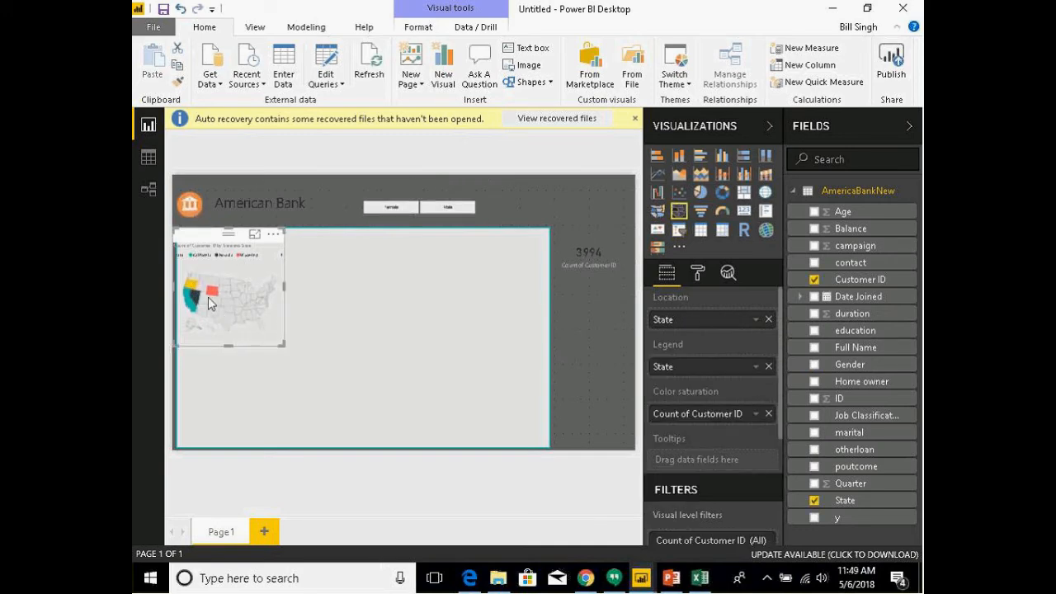
Step: Check the customer counts for Wyoming, California and California's Male customers, and clear the slicer and map selections
left_click(213, 292)
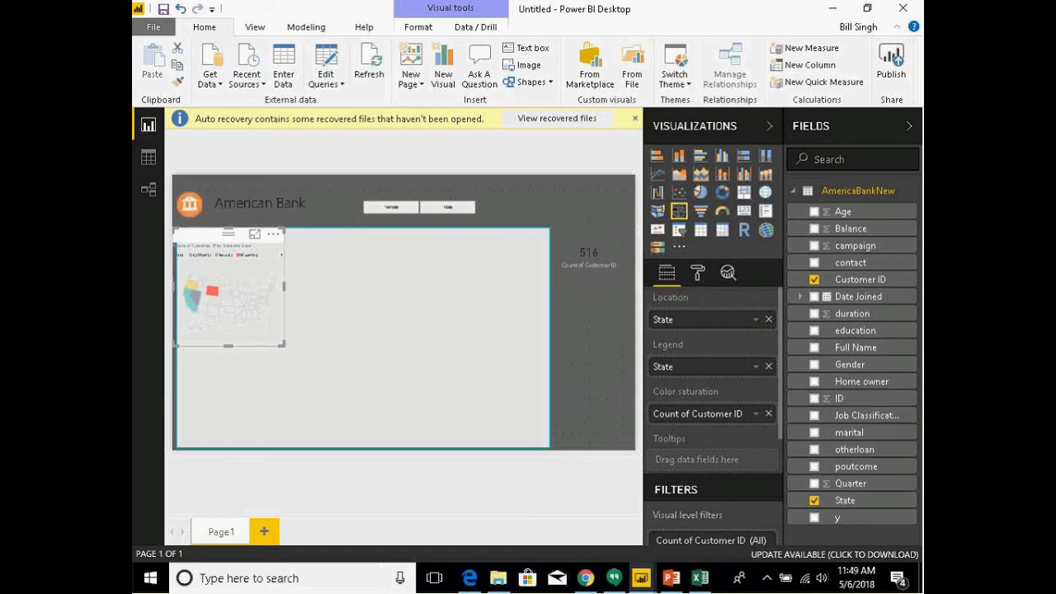
left_click(192, 310)
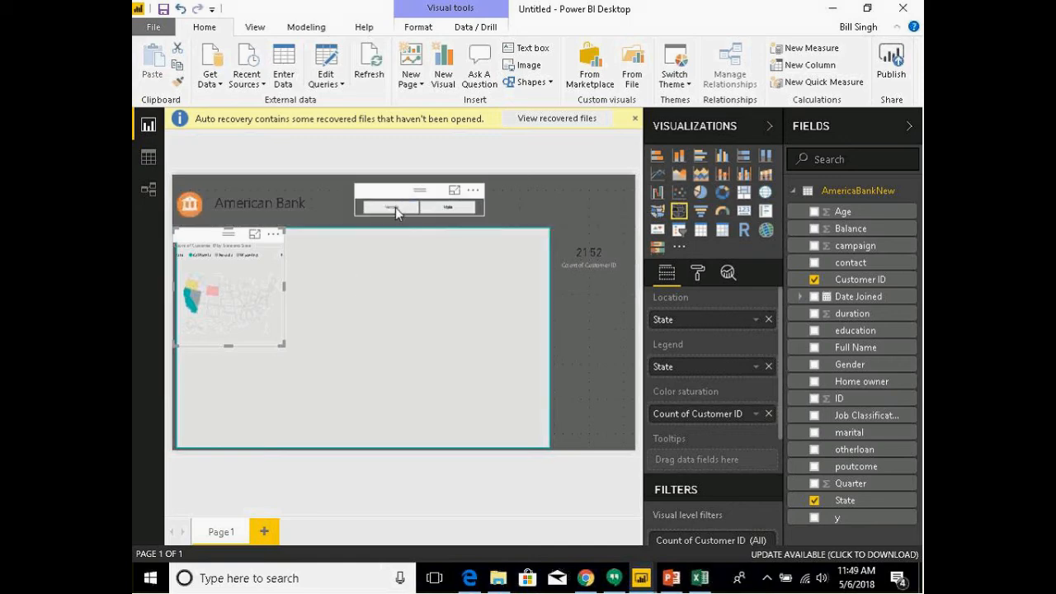
left_click(444, 207)
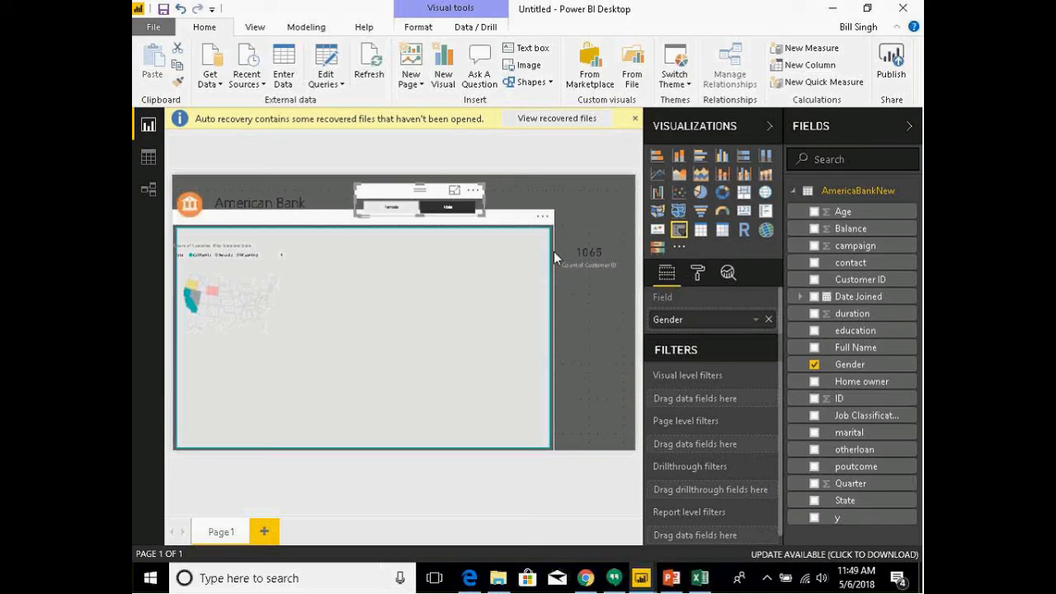
left_click(566, 219)
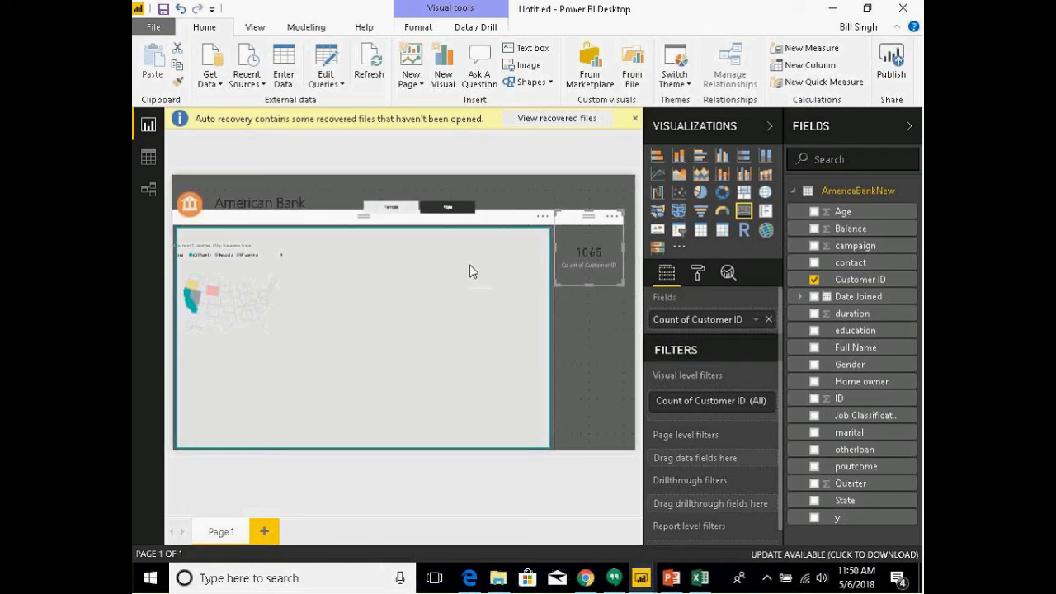
left_click(382, 272)
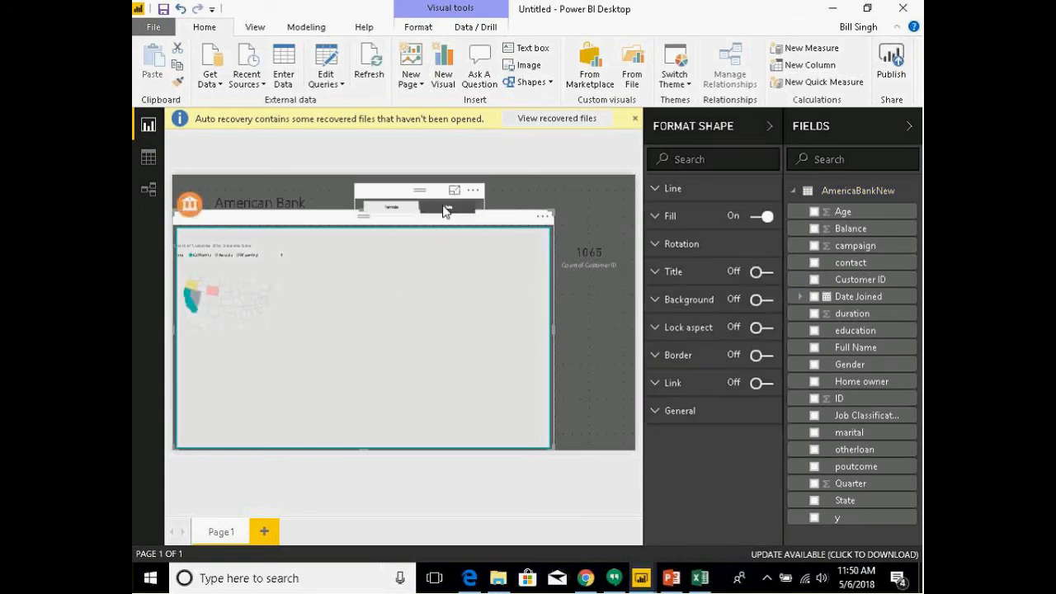
left_click(446, 212)
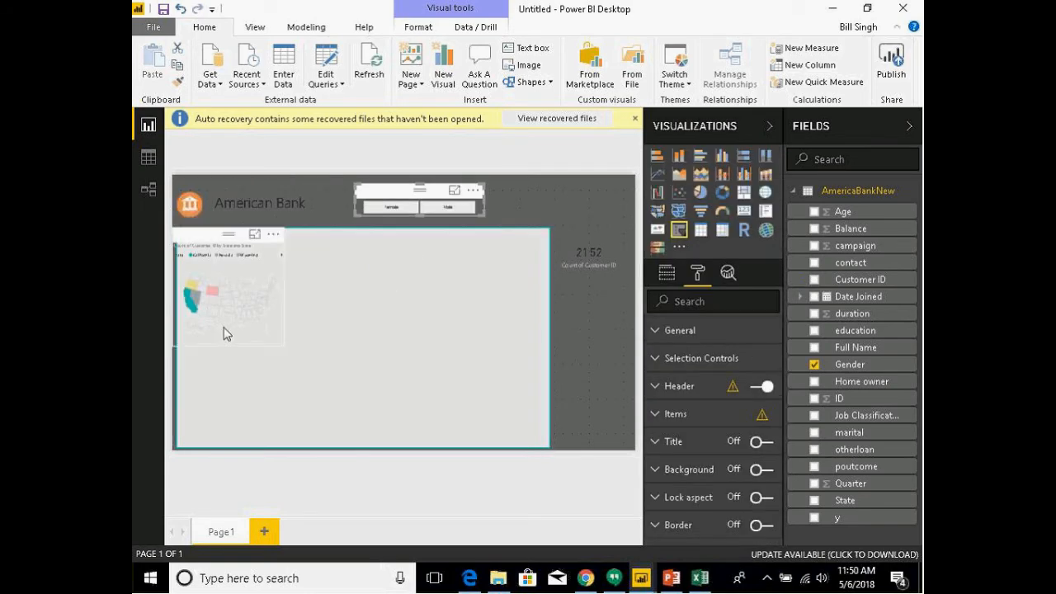
left_click(225, 350)
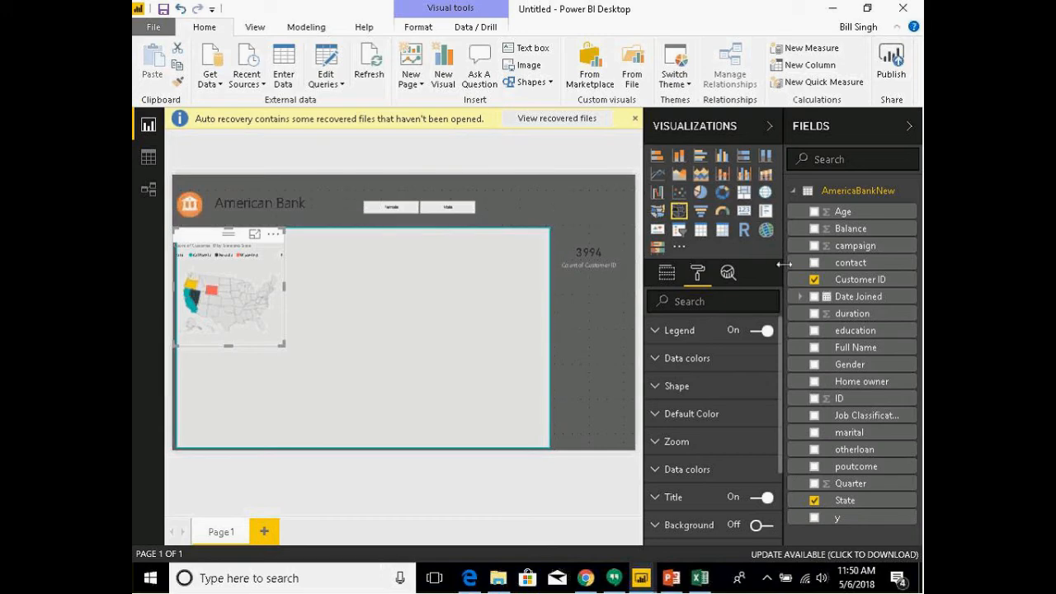
left_click(839, 372)
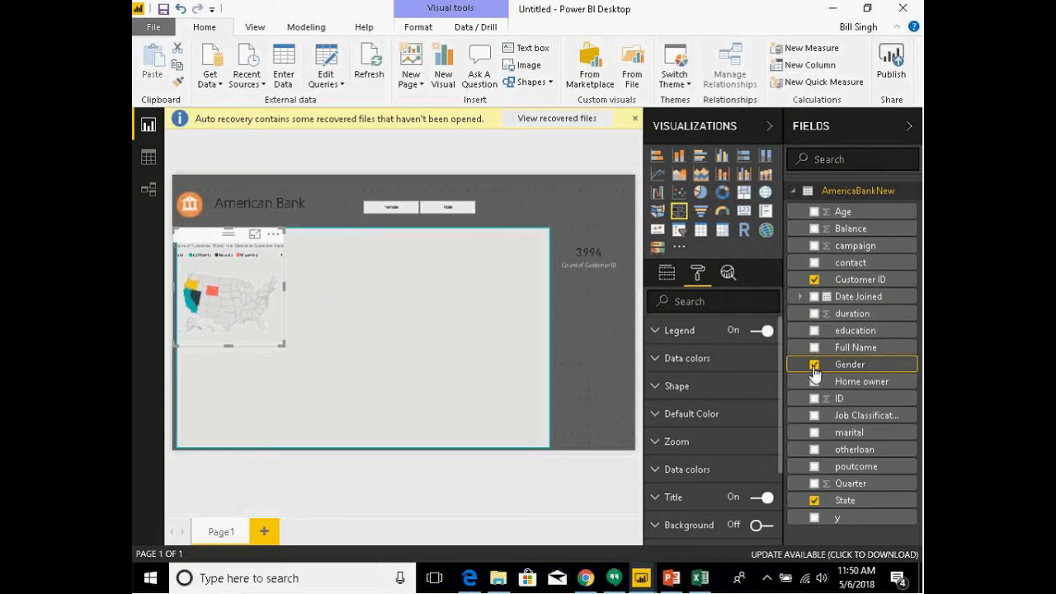
left_click(446, 340)
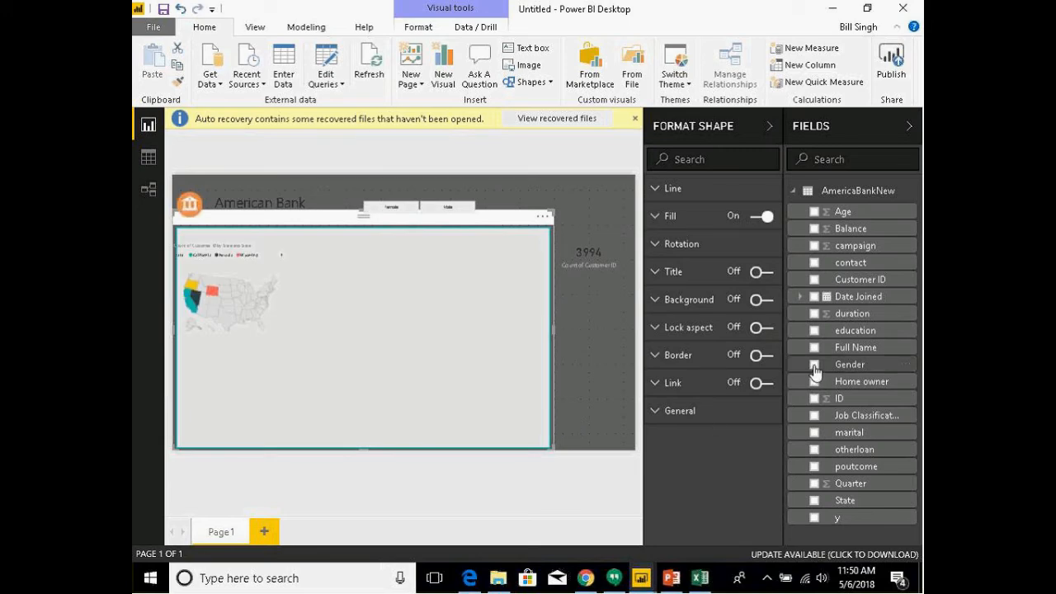
Step: Create a new visual with Gender and Customer ID in the middle of the light panel and make it a stacked column chart
left_click(590, 358)
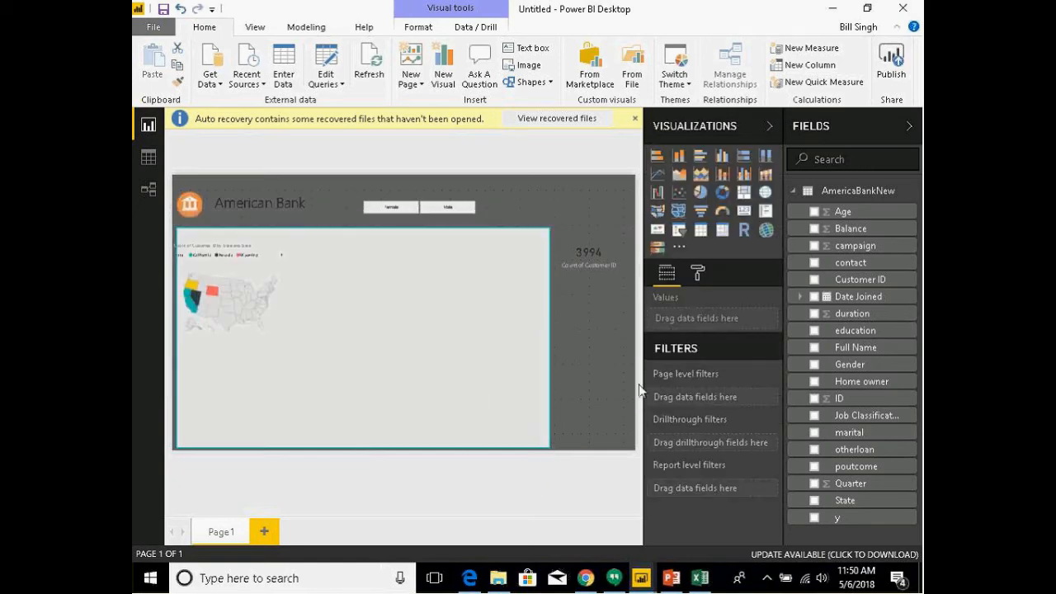
left_click(815, 365)
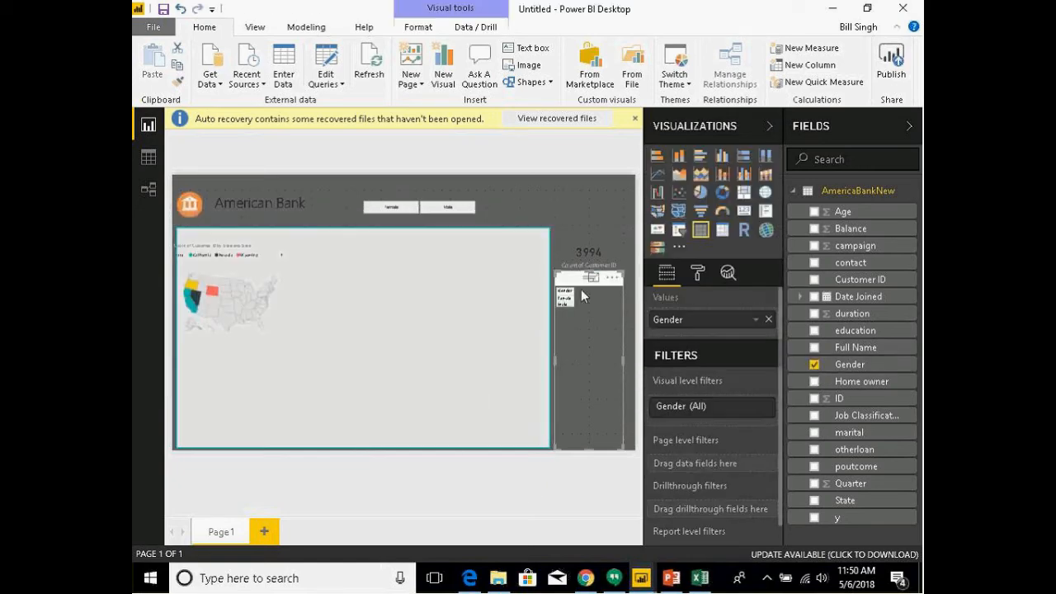
left_click_drag(568, 286, 371, 256)
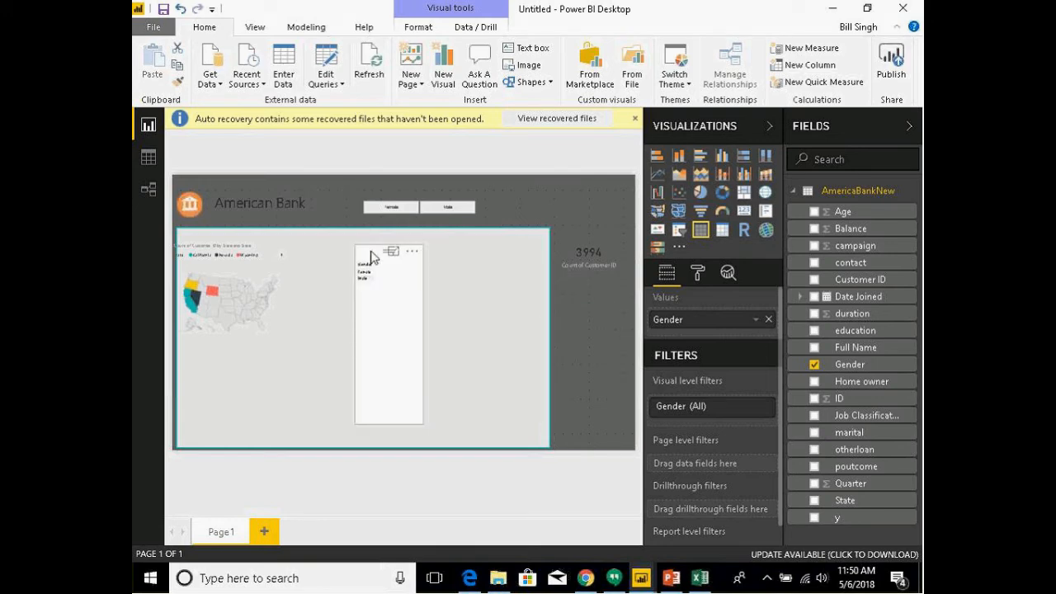
left_click(814, 280)
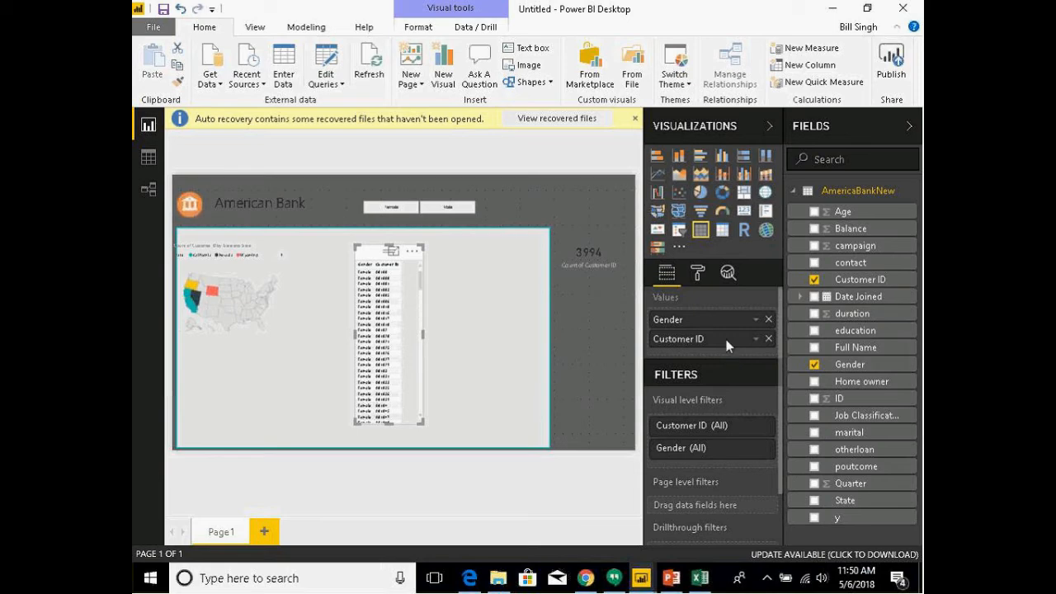
left_click(677, 160)
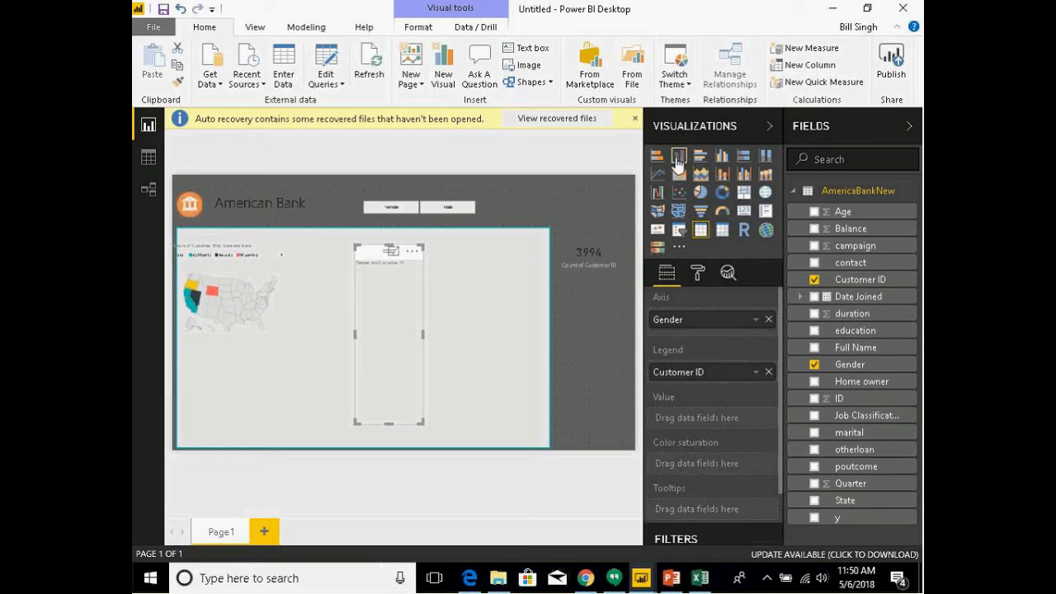
Step: Shift the light background panel slightly to the right and reselect the column chart
left_click(436, 340)
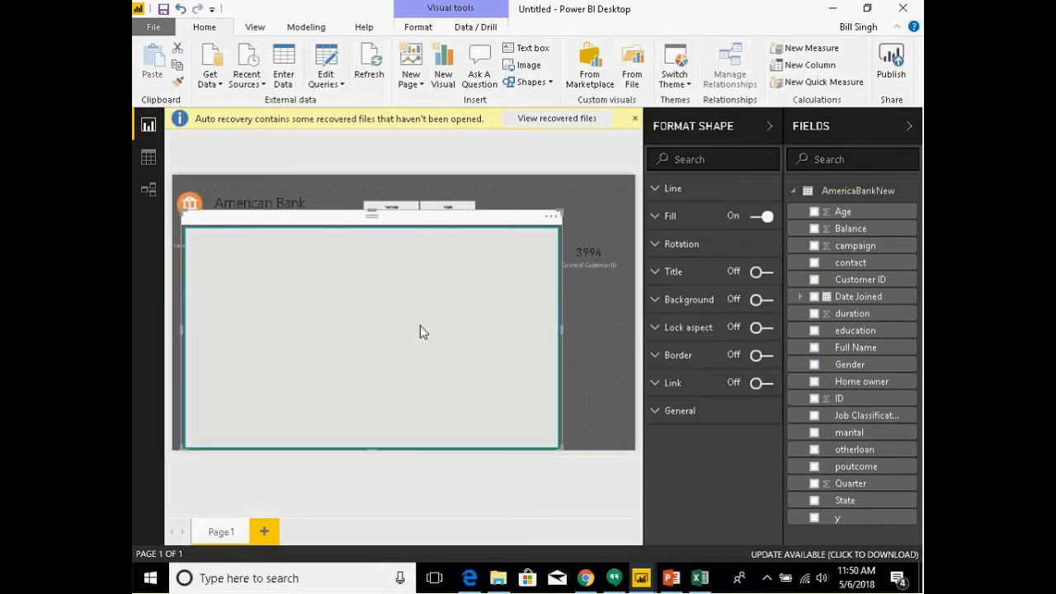
left_click(441, 490)
left_click(377, 274)
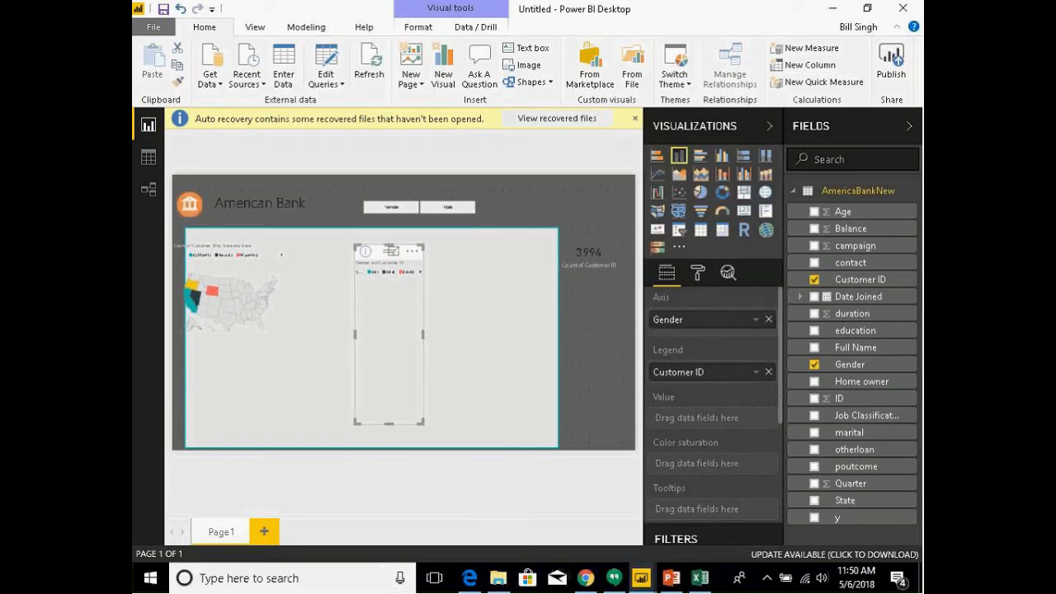
Step: Swap the column chart's fields so that Customer ID is the axis and Gender is the legend
right_click(746, 376)
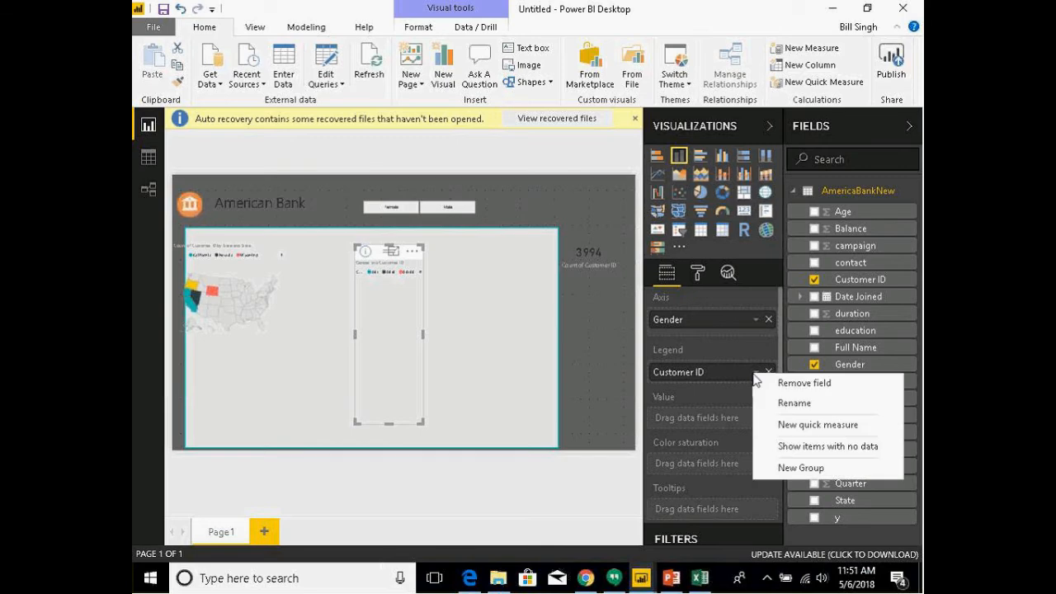
left_click(741, 372)
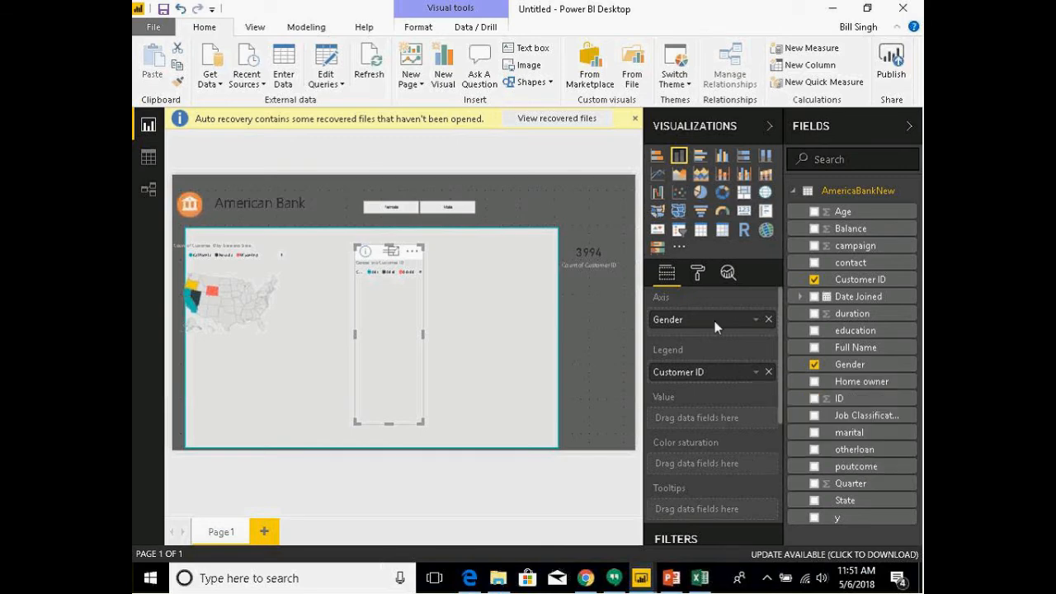
left_click_drag(714, 321, 756, 326)
left_click(768, 319)
left_click_drag(737, 364, 734, 321)
left_click_drag(825, 364, 726, 372)
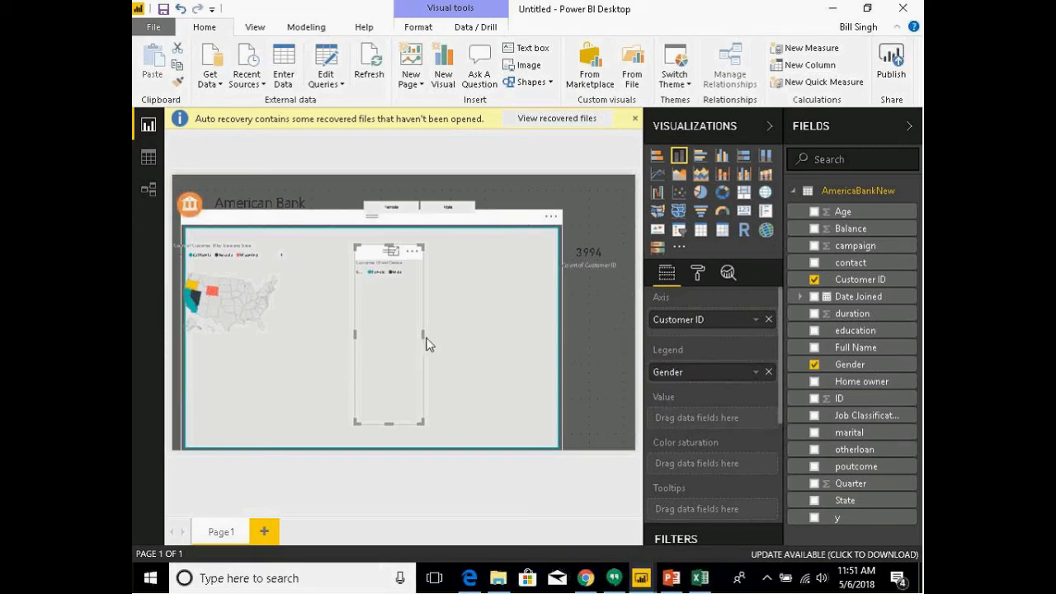
Step: Widen the column chart slightly and move Customer ID from its axis to its value as a count
left_click_drag(424, 336, 442, 334)
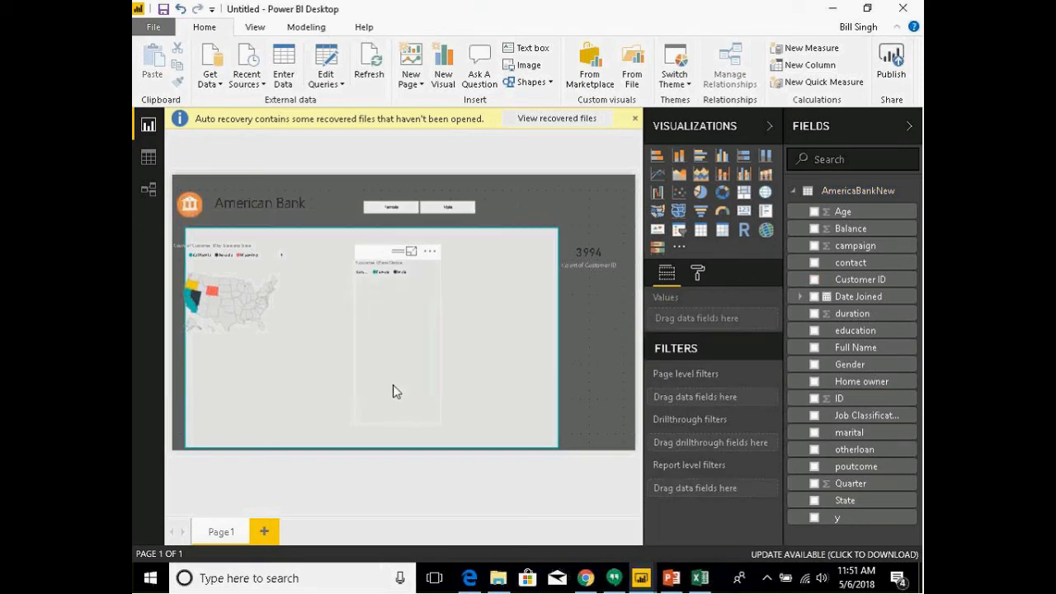
left_click(388, 266)
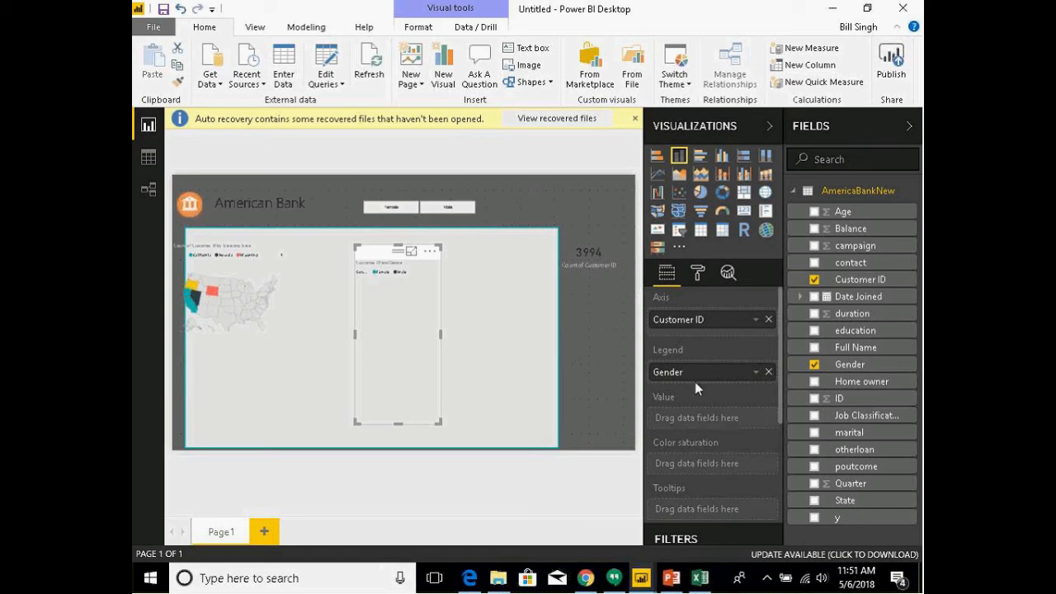
left_click_drag(713, 320, 716, 423)
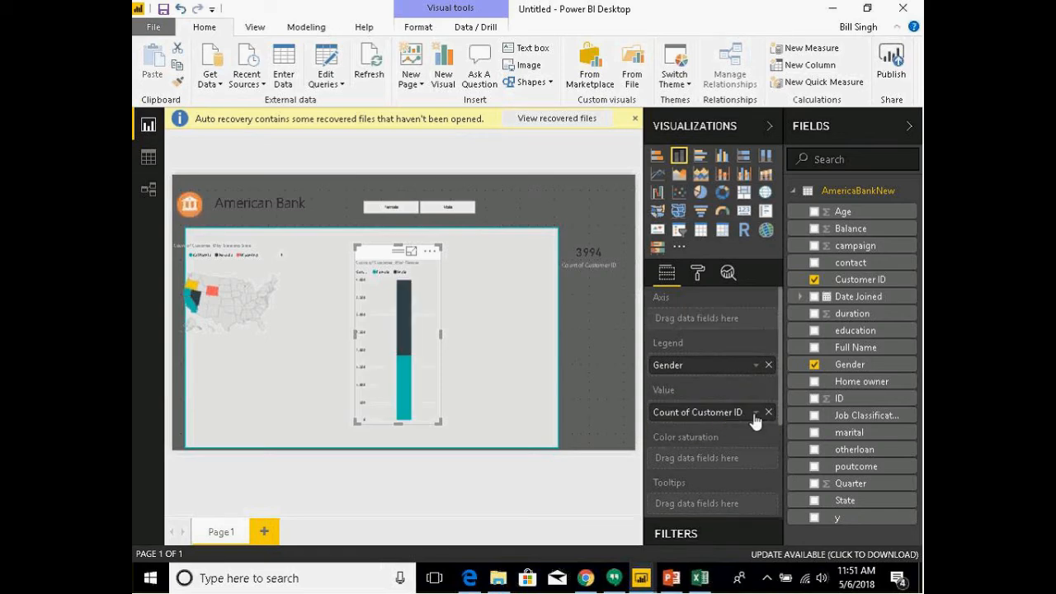
Step: Make the gender chart a clustered column chart, shorten and widen it, and shift it up and right on the light panel
left_click(755, 411)
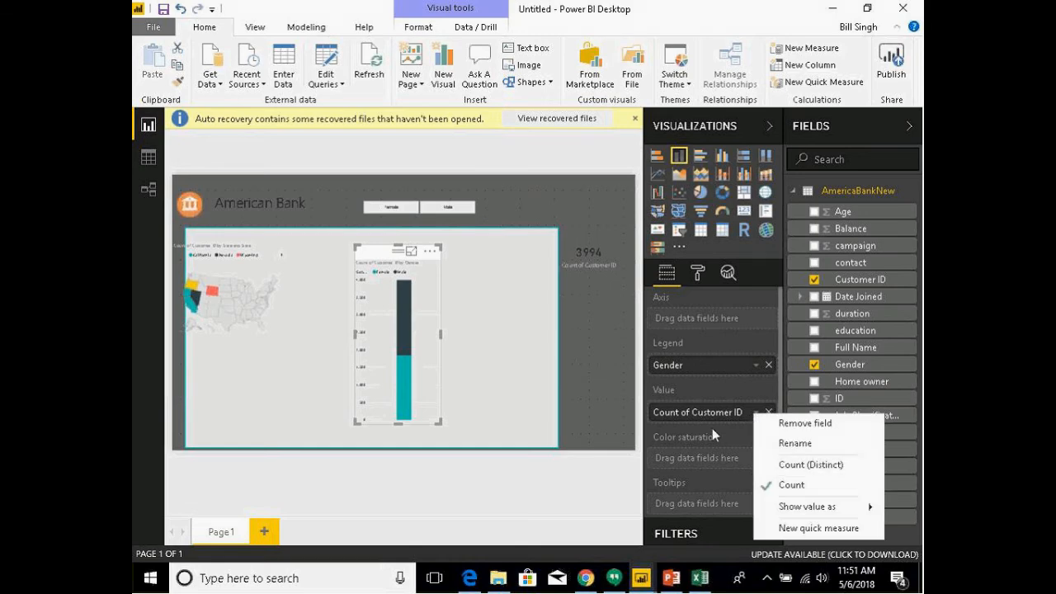
left_click(643, 418)
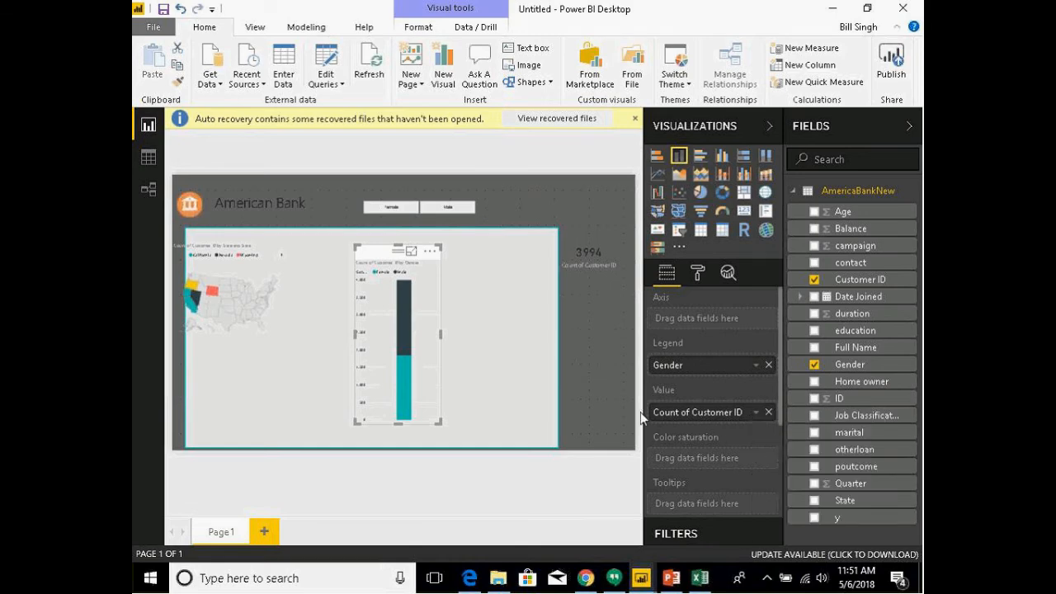
left_click(722, 157)
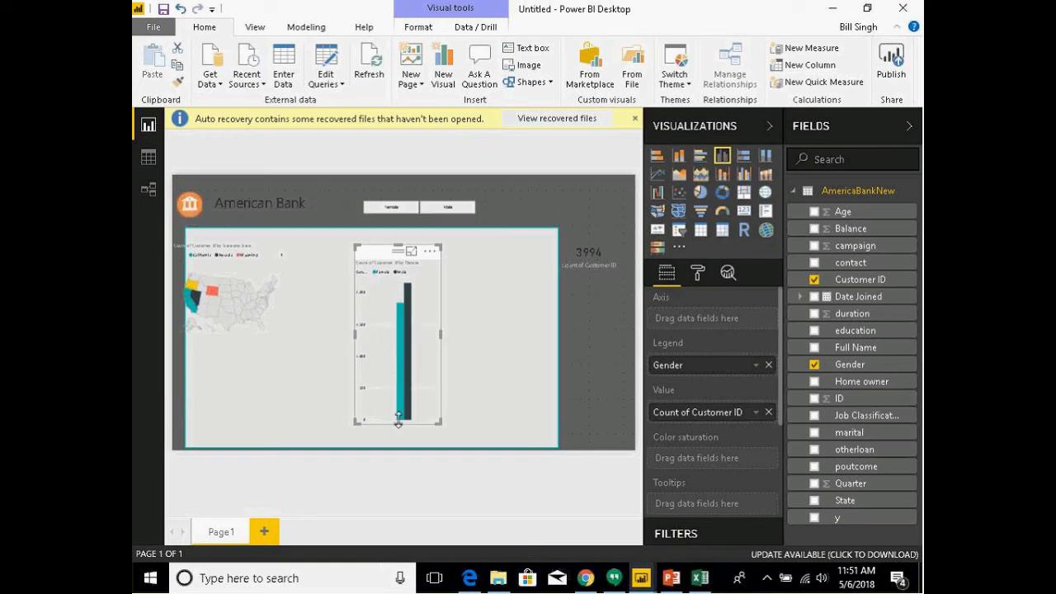
left_click_drag(398, 423, 405, 335)
left_click_drag(441, 292, 459, 292)
left_click_drag(401, 254, 424, 250)
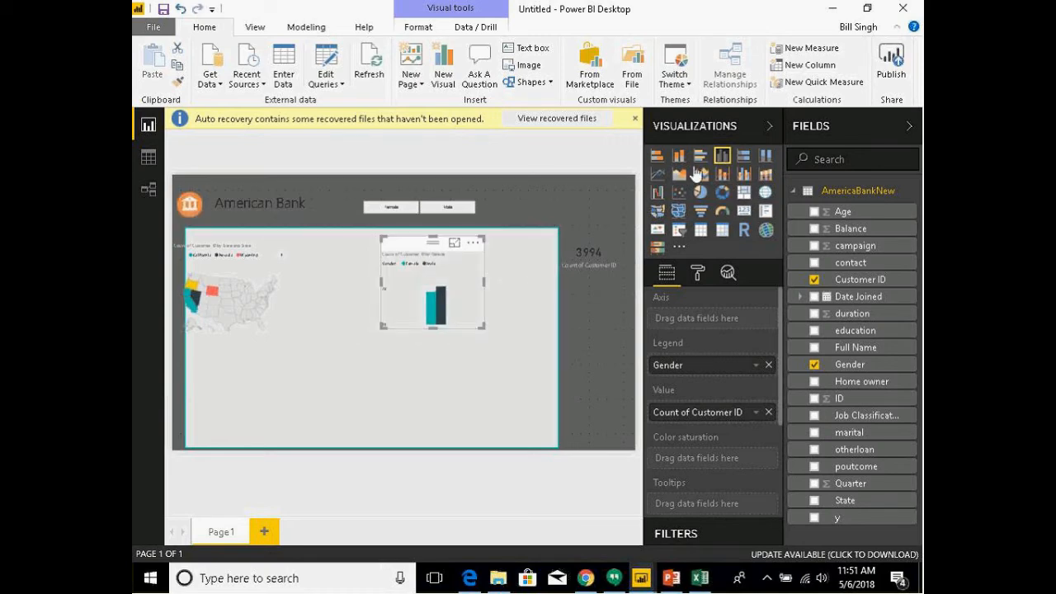
Step: Try the gender chart as a stacked bar and a pie, make it a donut chart, narrow it and shift it slightly right
left_click(656, 159)
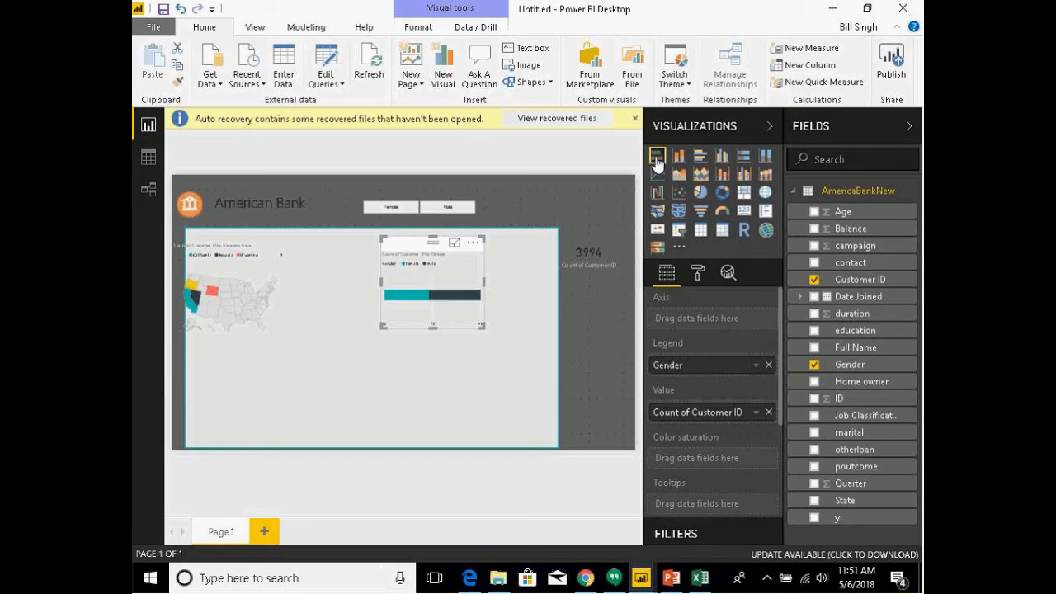
left_click(700, 193)
left_click(722, 194)
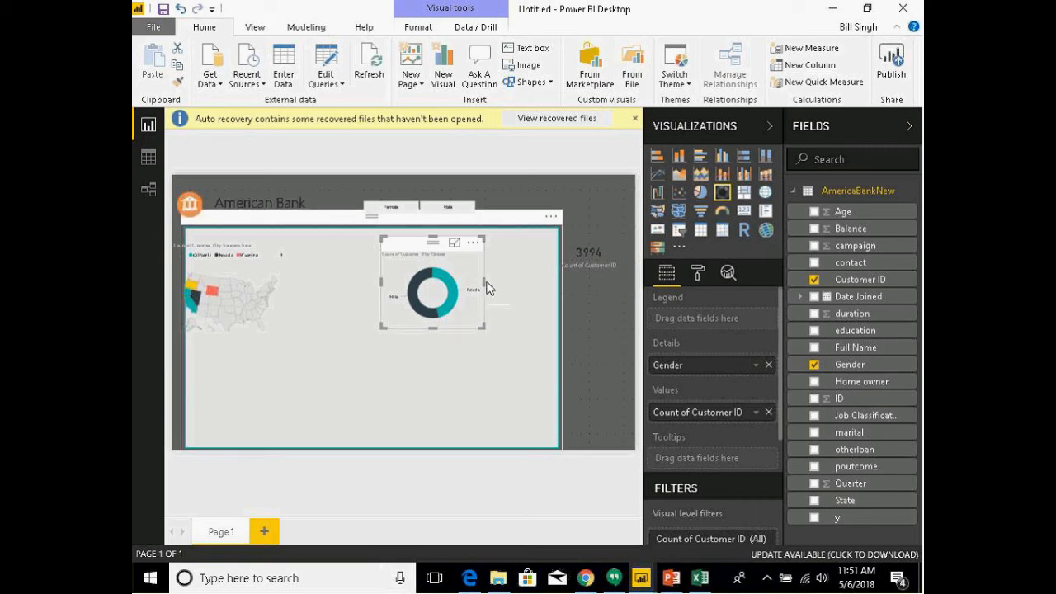
left_click_drag(485, 287, 467, 287)
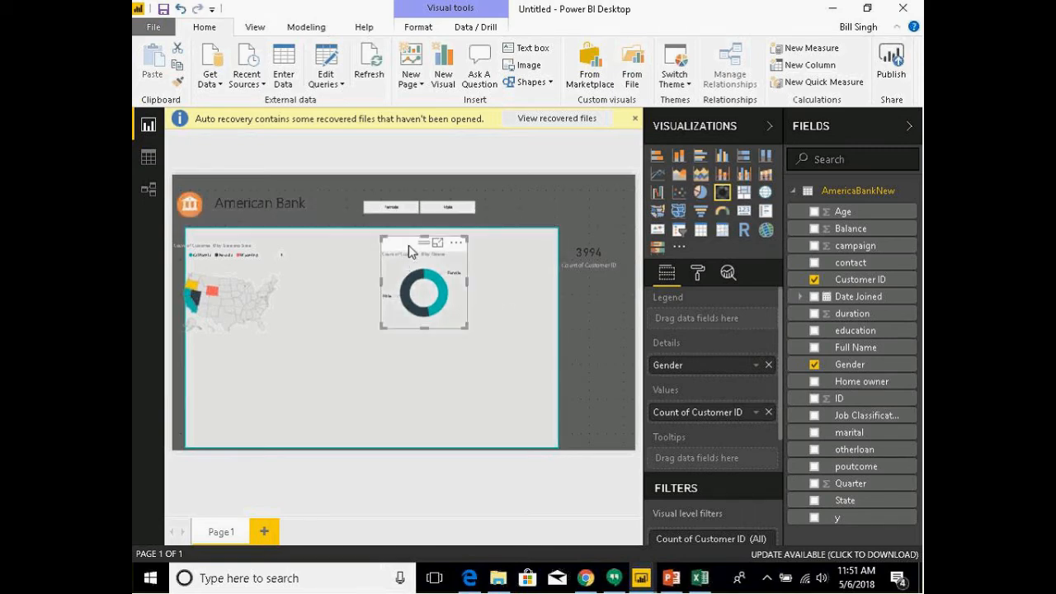
left_click_drag(410, 252, 427, 250)
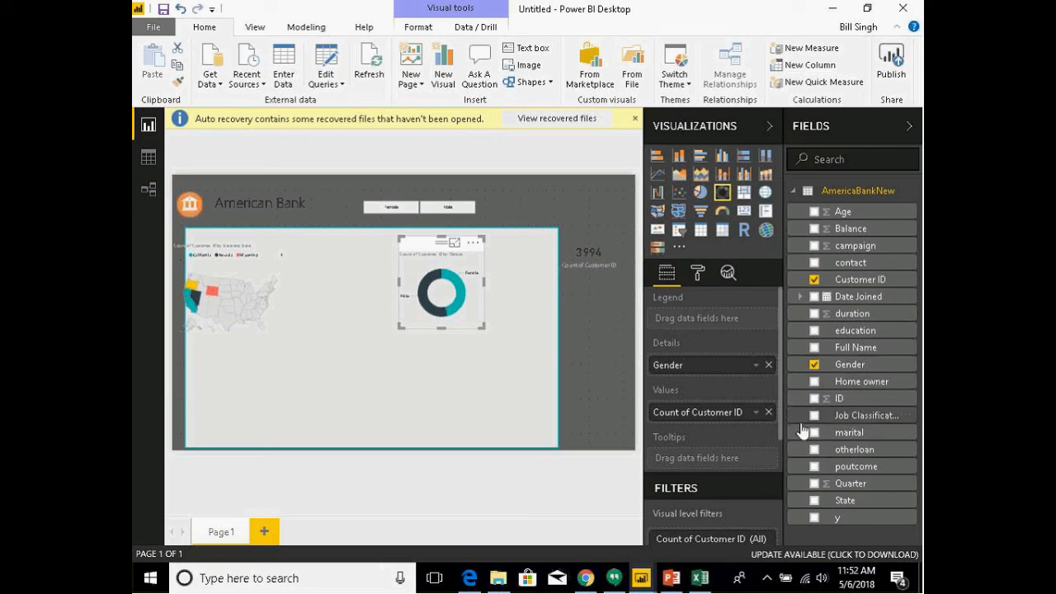
Step: Create a new visual with Job Classification and move it onto the light panel, below and to the right of the map
left_click(512, 399)
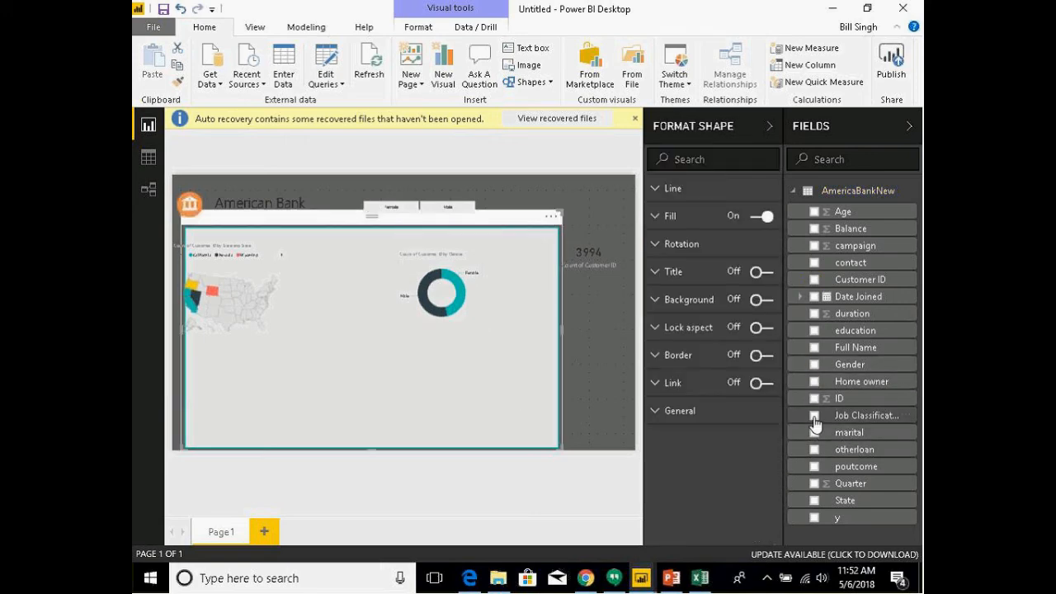
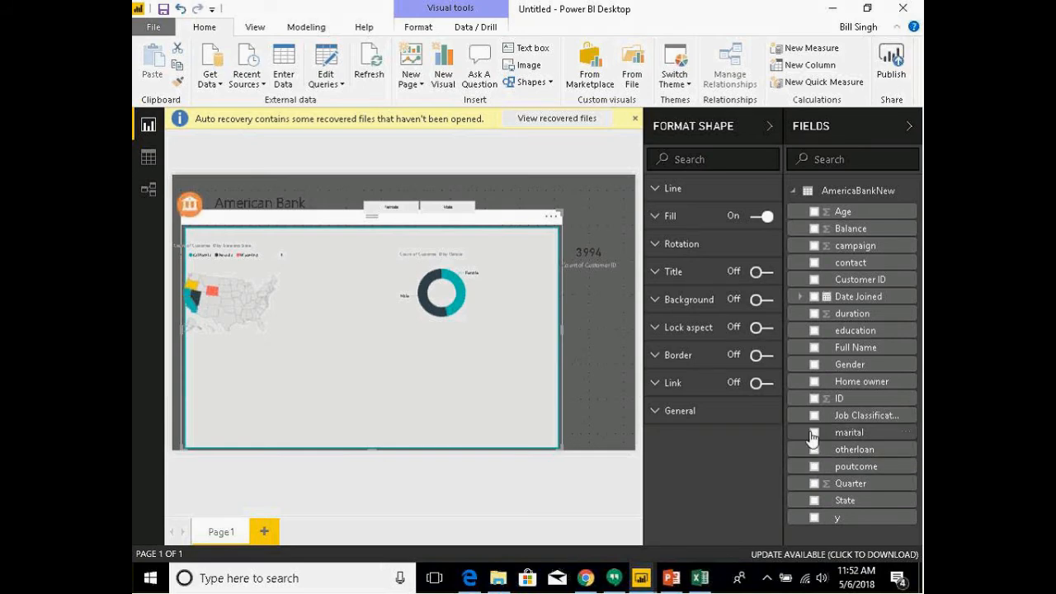
left_click(602, 404)
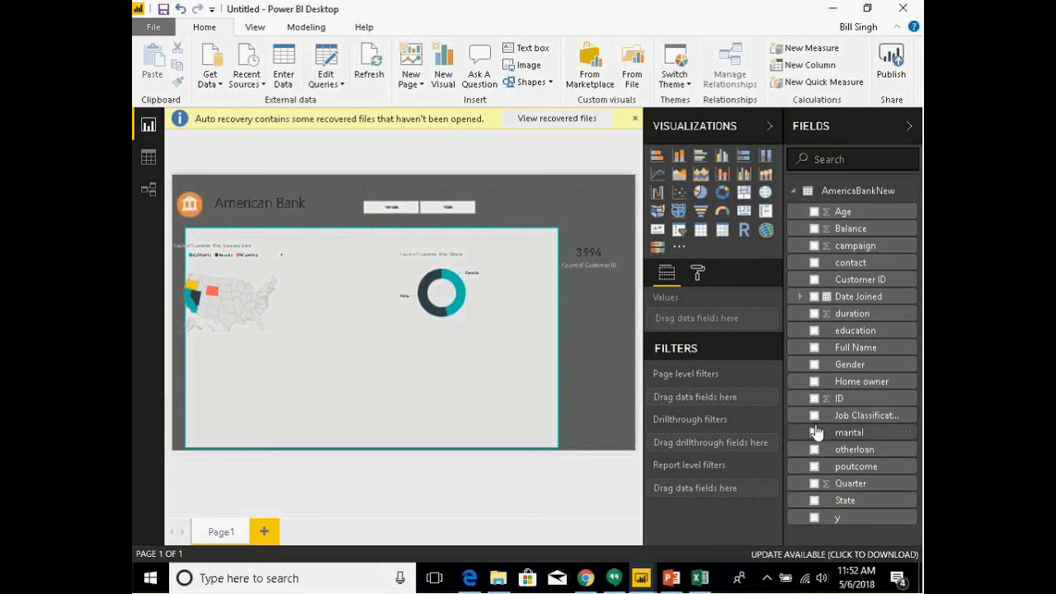
left_click(814, 415)
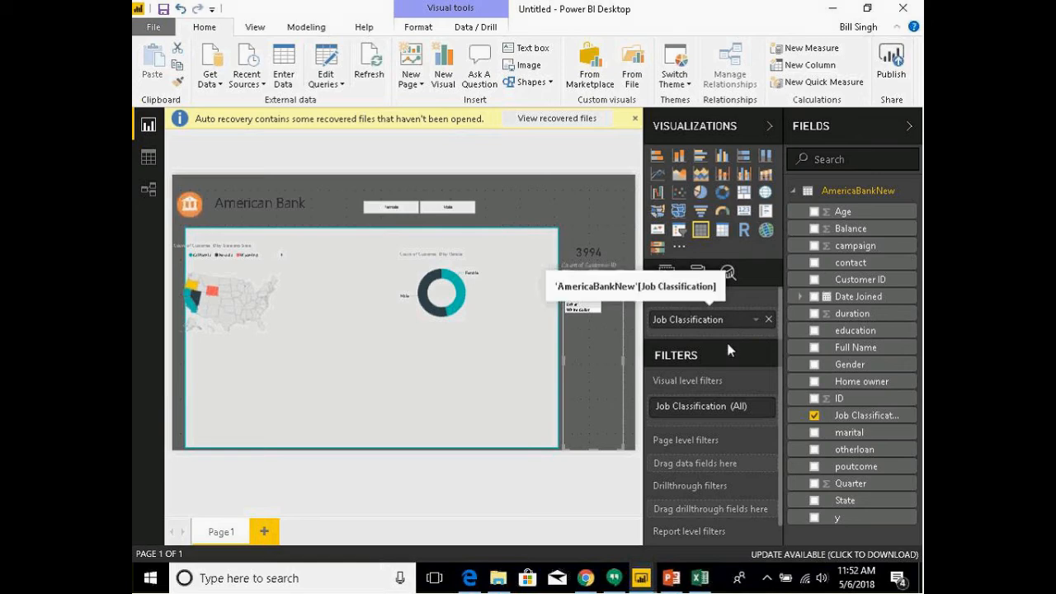
left_click_drag(579, 277, 342, 361)
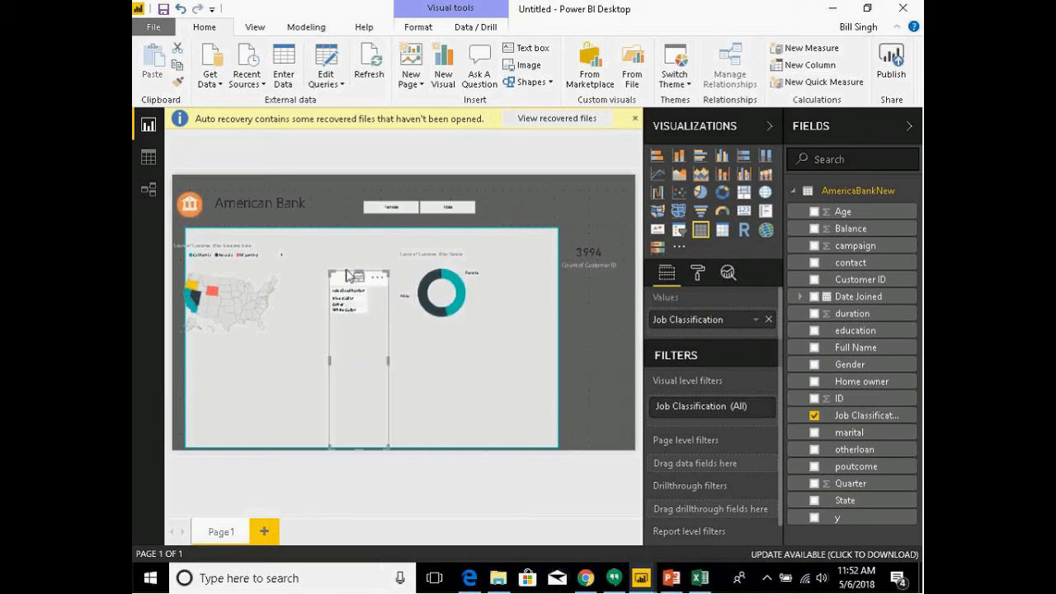
left_click_drag(347, 281, 303, 343)
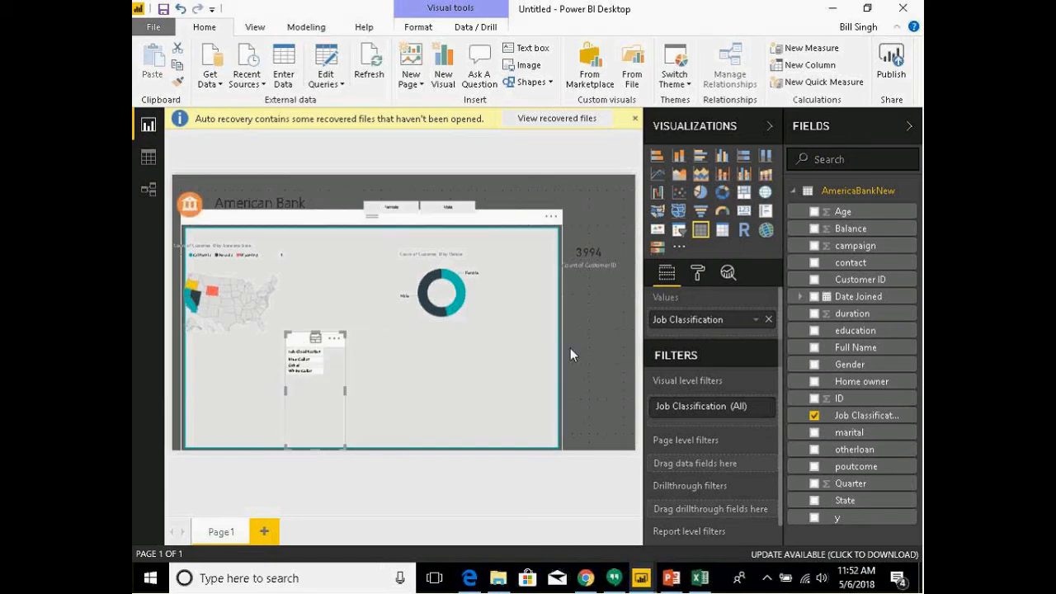
Step: Make the Job Classification visual a pie chart with Customer ID as its values, place it between the map and donut, and shorten it
left_click(700, 193)
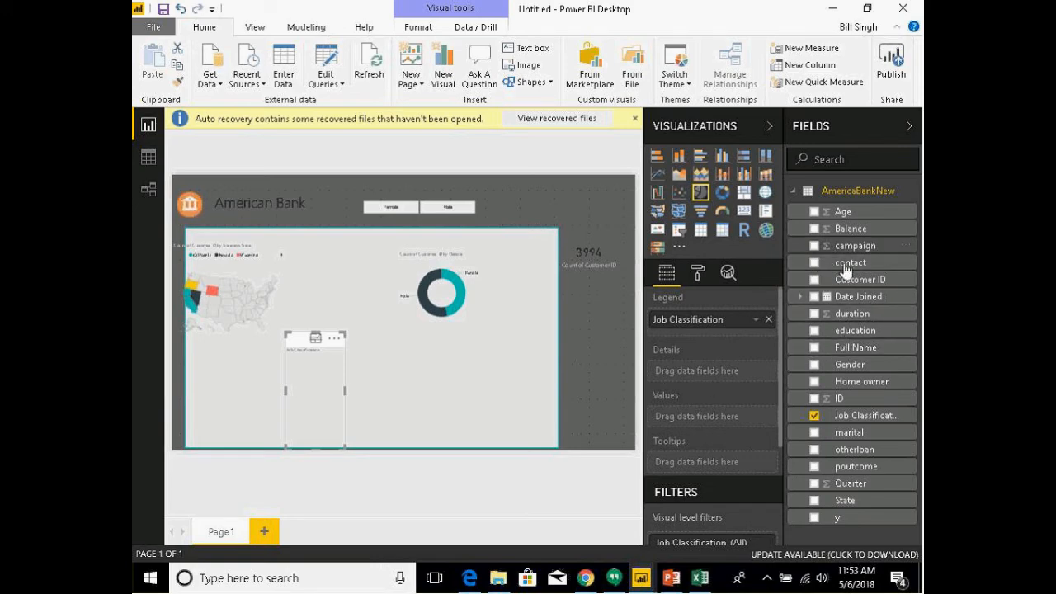
left_click_drag(846, 281, 708, 417)
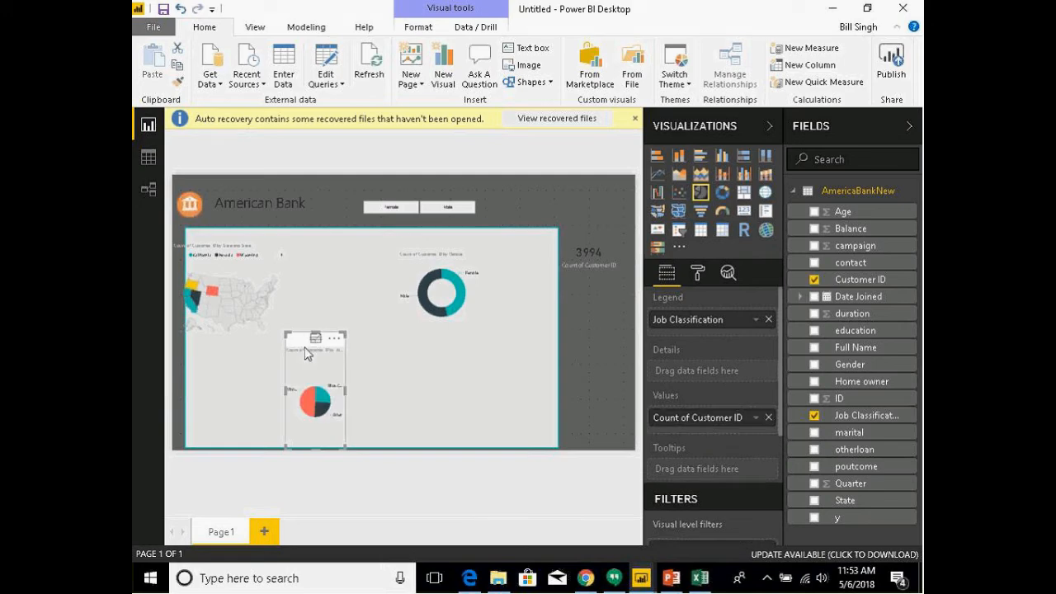
left_click_drag(307, 353, 327, 251)
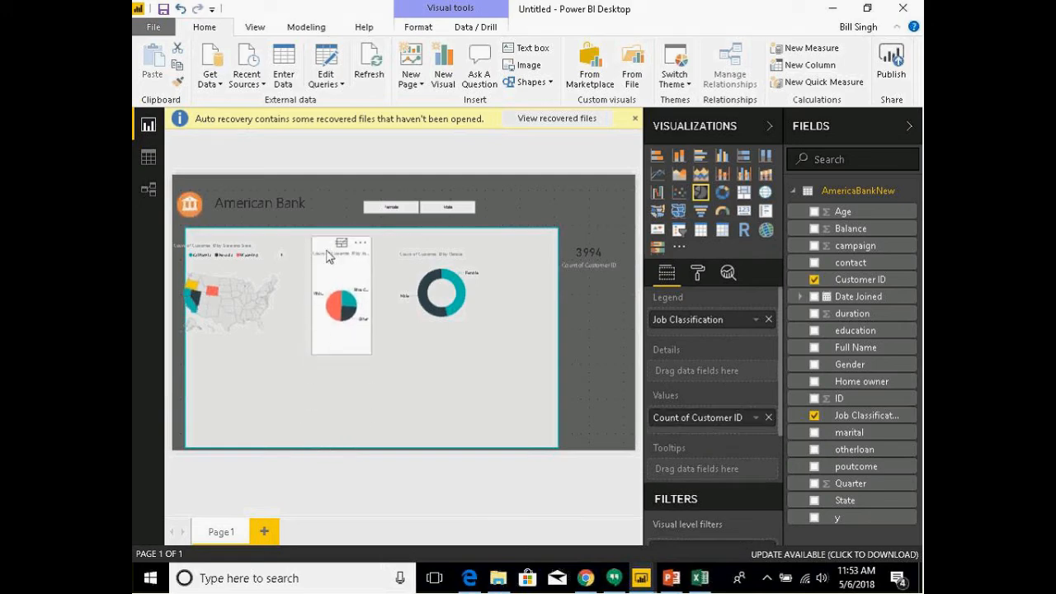
left_click(342, 361)
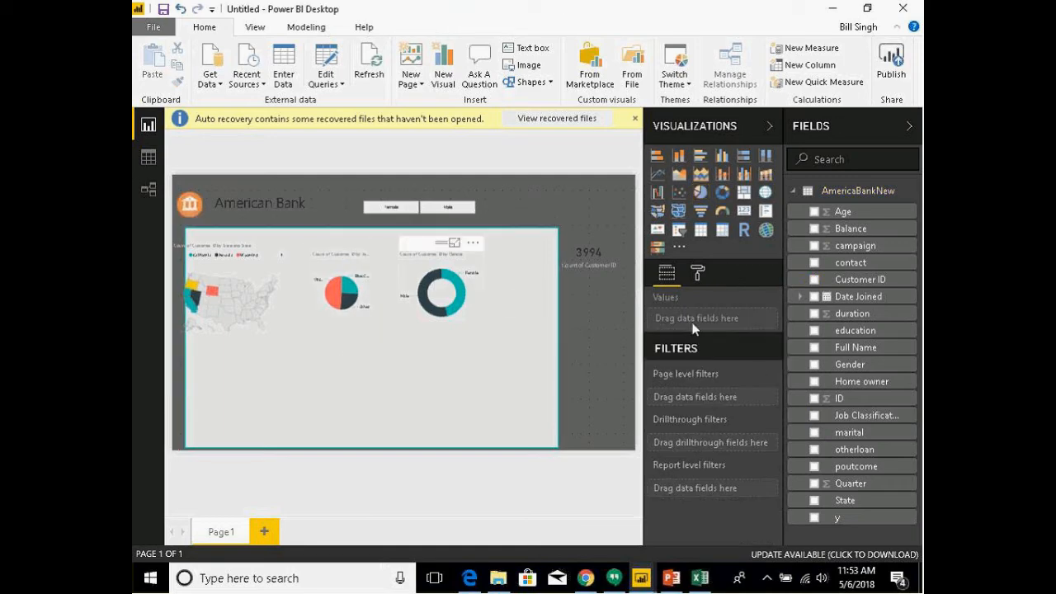
Step: Try the gender donut's detail labels as category and data value, and set their label style to data value, percent of total
left_click(434, 250)
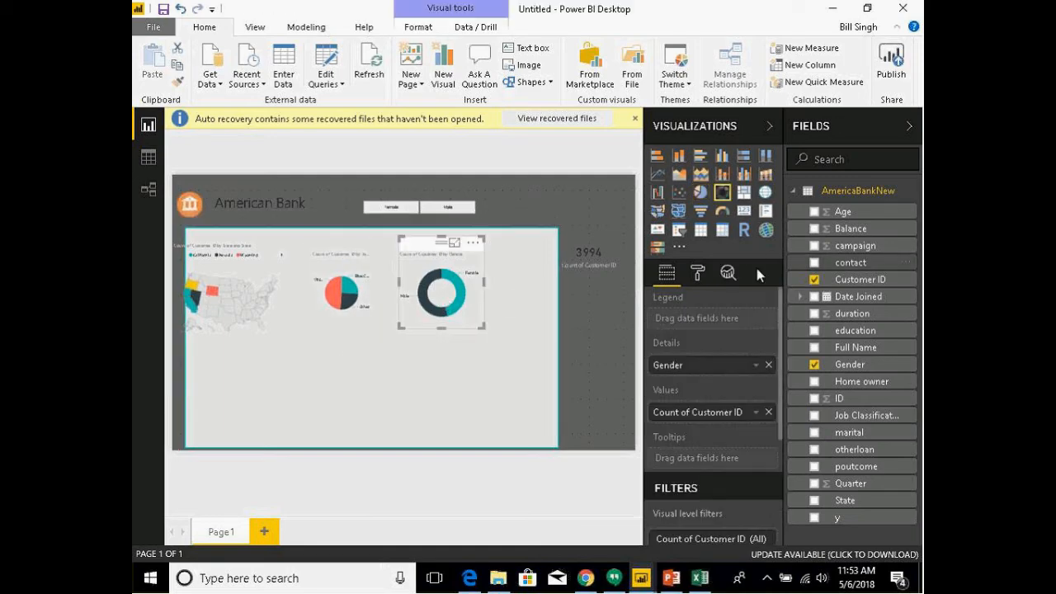
left_click(699, 274)
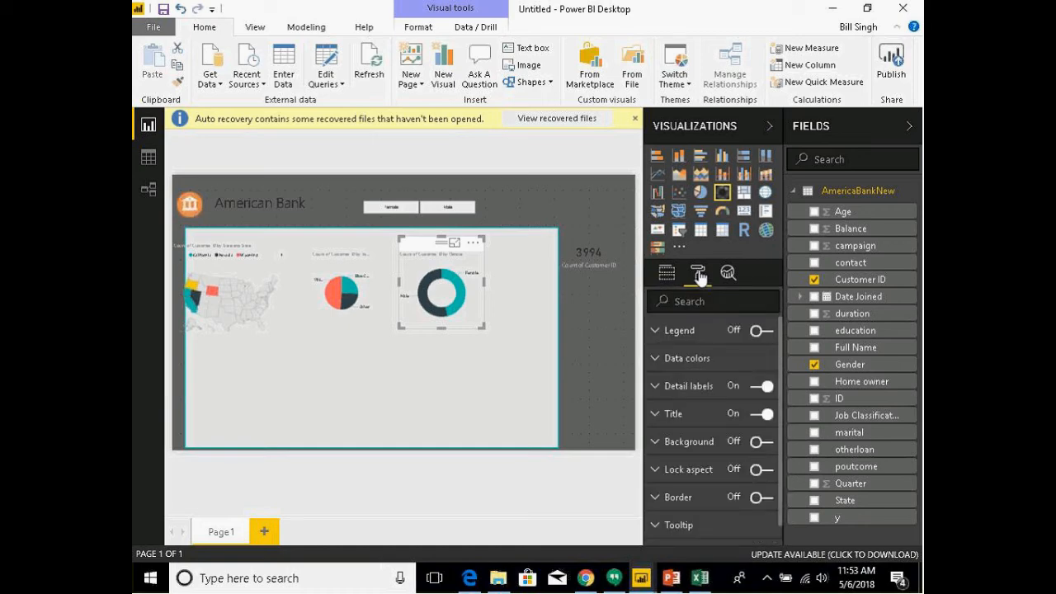
left_click(656, 386)
scroll(722, 440, "down", 3)
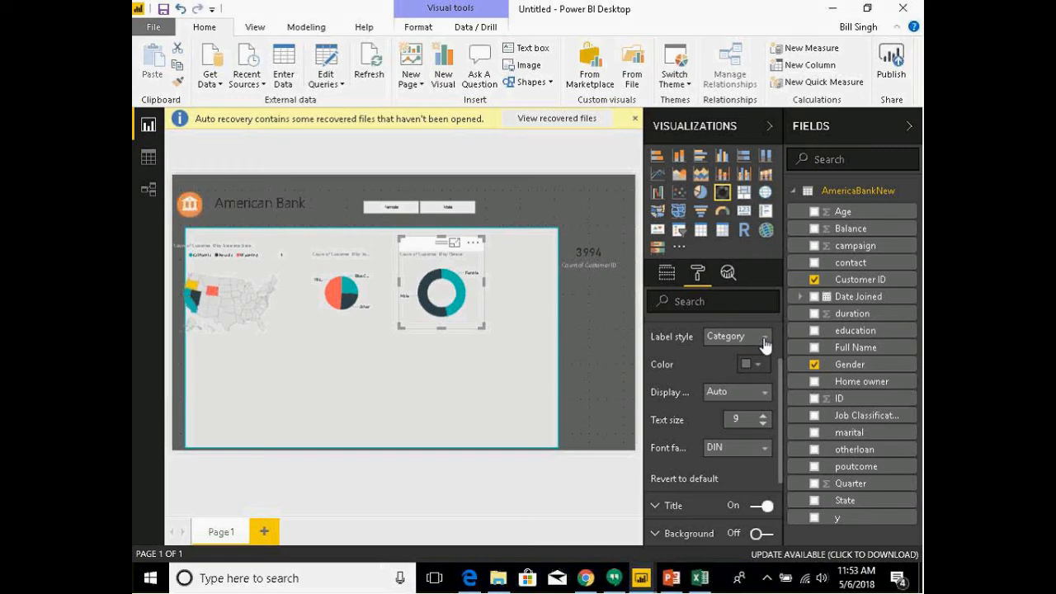
left_click(765, 345)
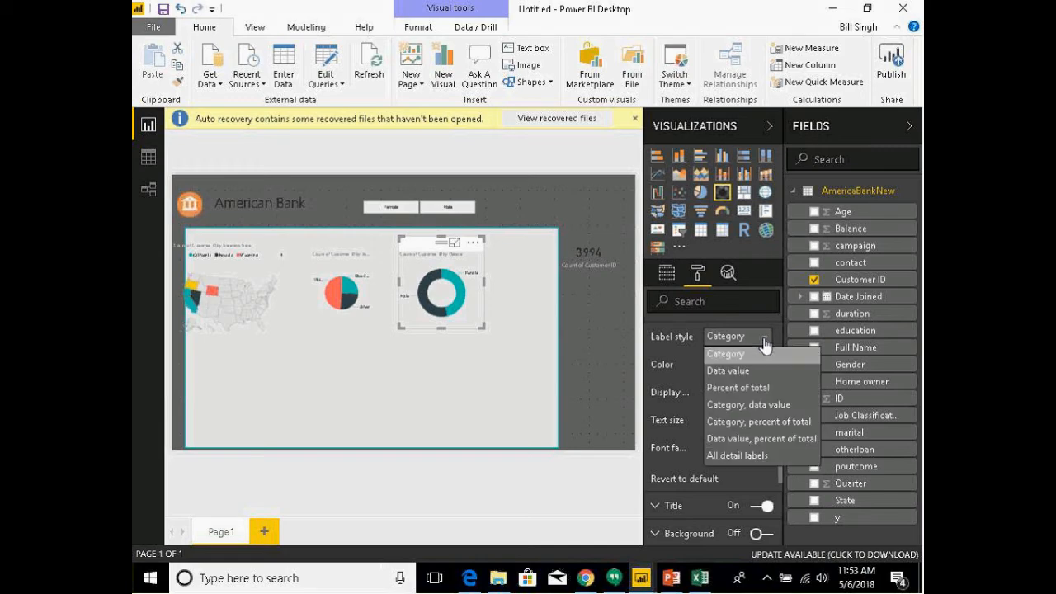
left_click(758, 404)
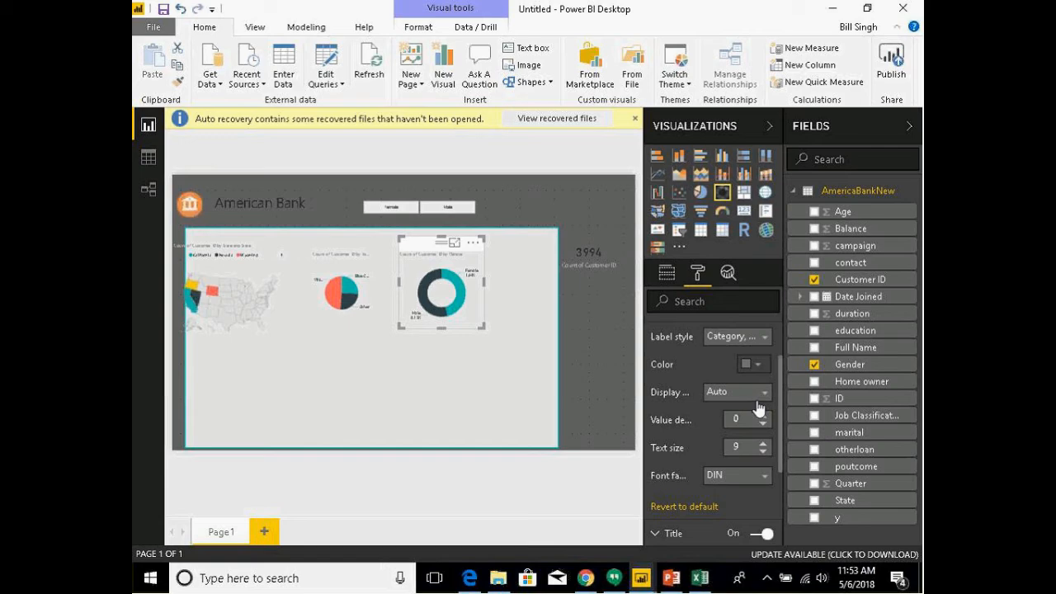
left_click(765, 336)
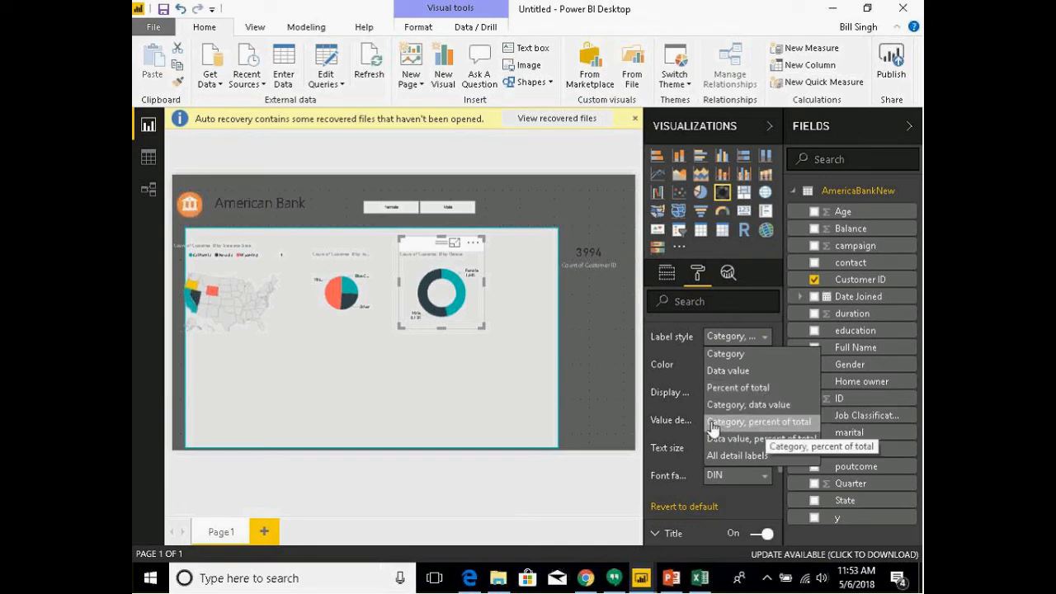
left_click(775, 442)
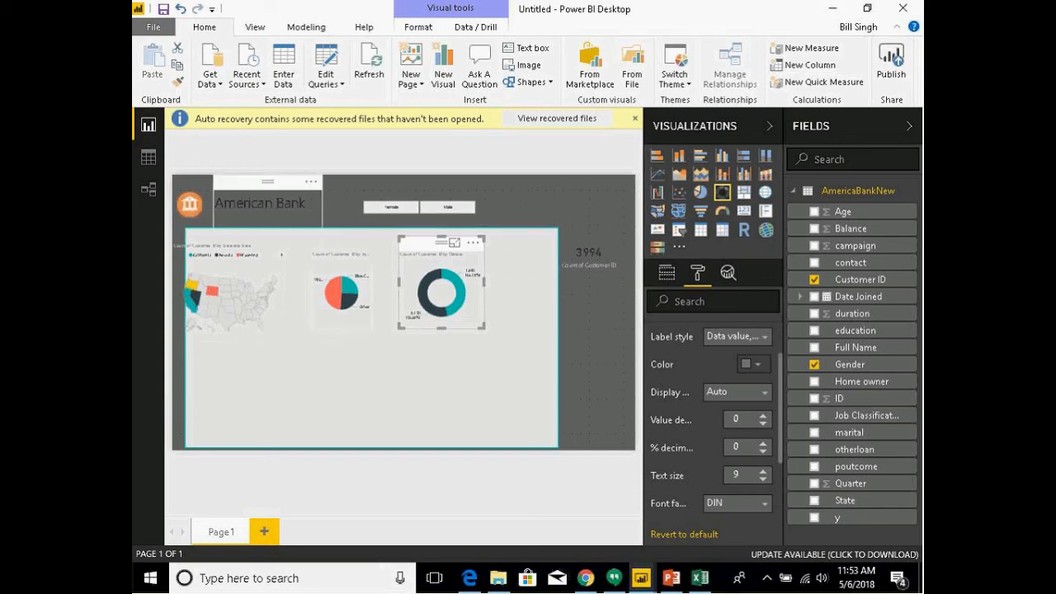
Step: Filter the dashboard to Male with the Gender slicer and clear that filter again
left_click(438, 207)
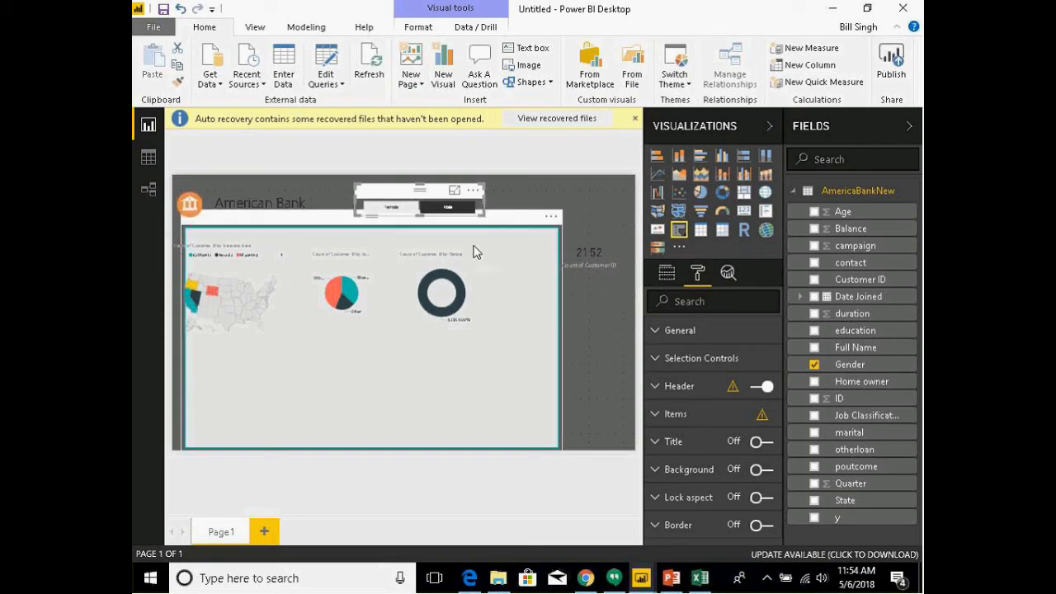
left_click(460, 205)
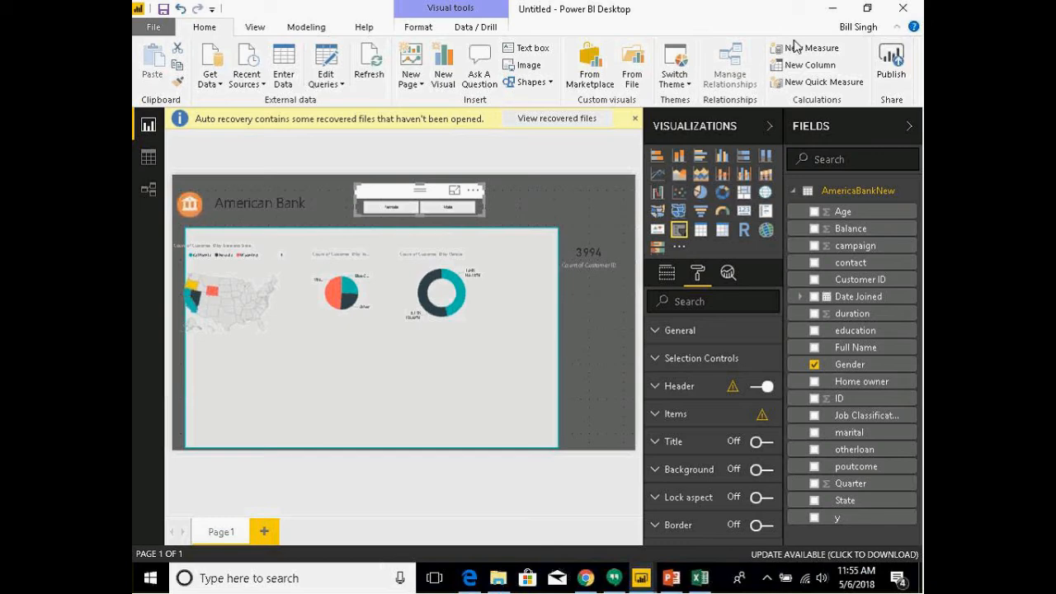
Step: Open the AmericanBank2 report from the American Bank folder and go to its Main page
left_click(833, 8)
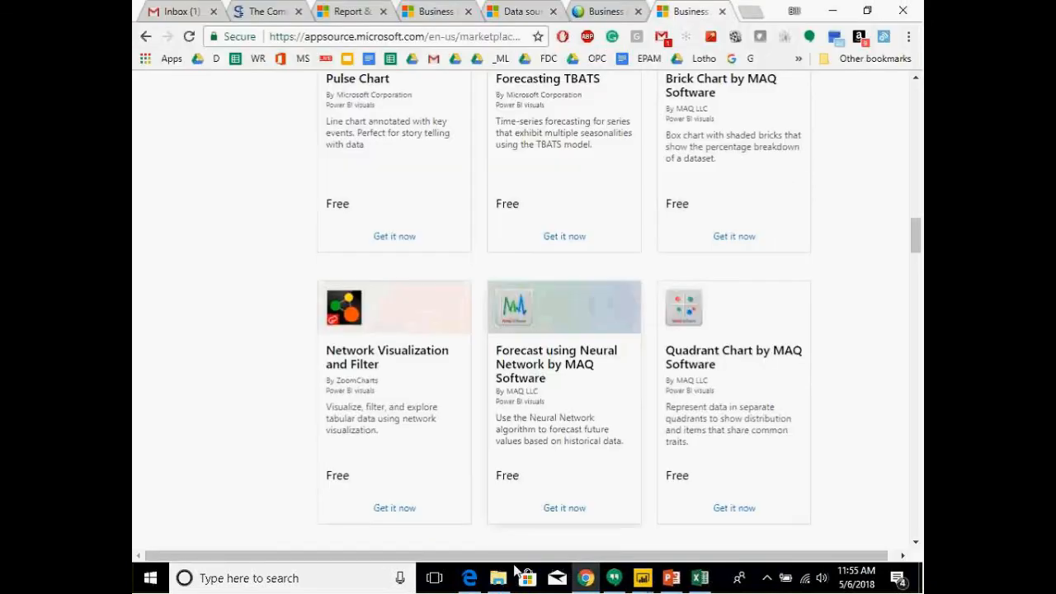
mouse_move(505, 582)
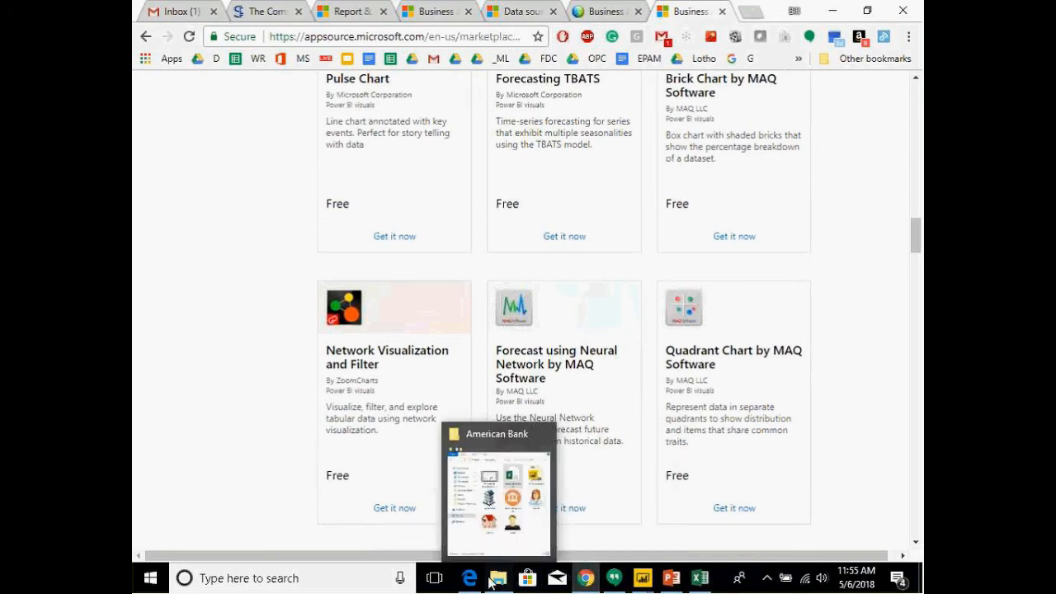
left_click(498, 577)
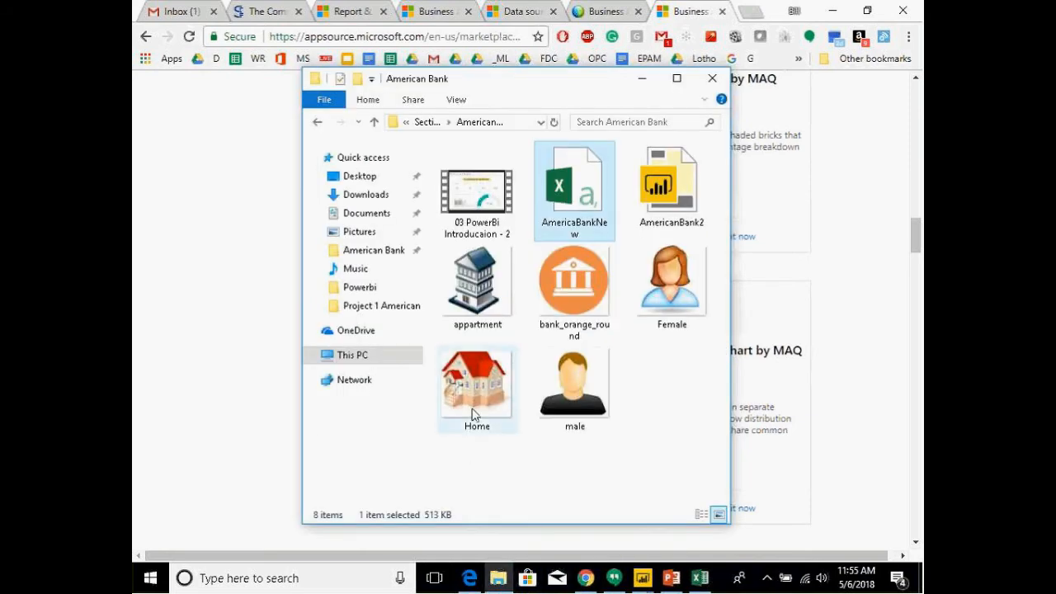
left_click(675, 194)
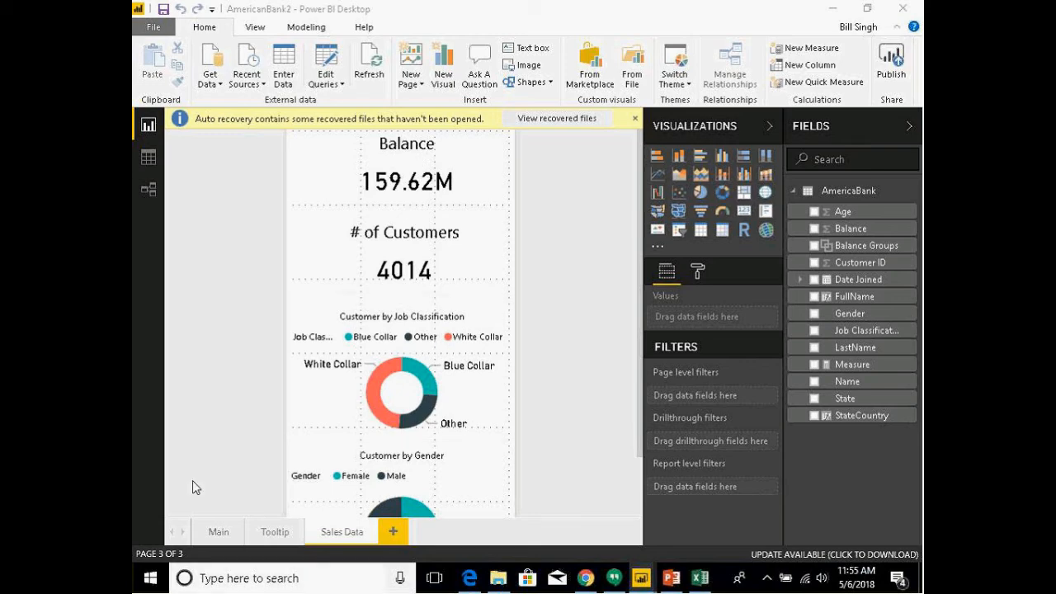
left_click(218, 534)
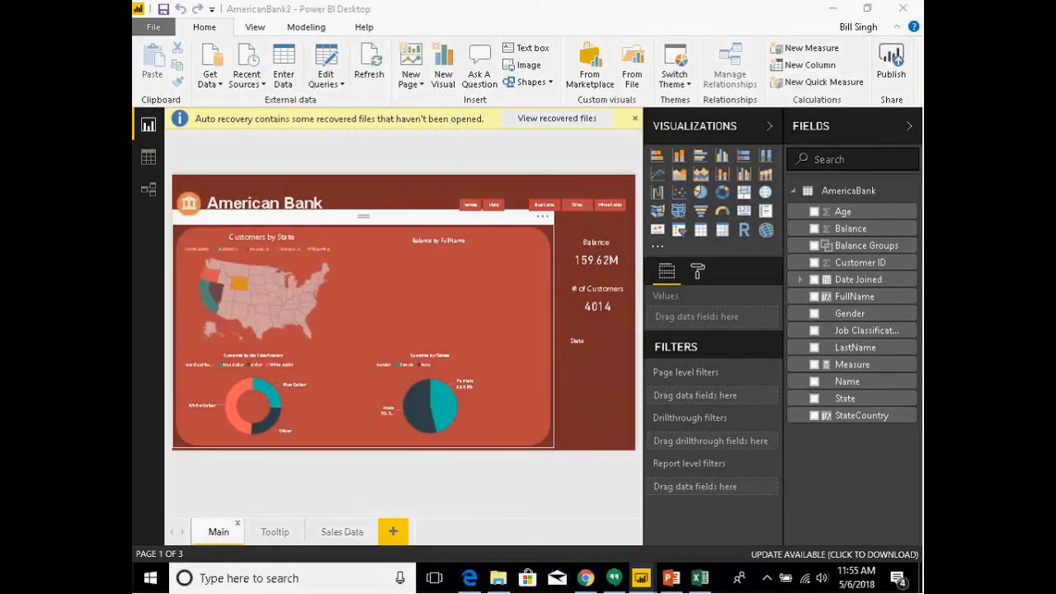
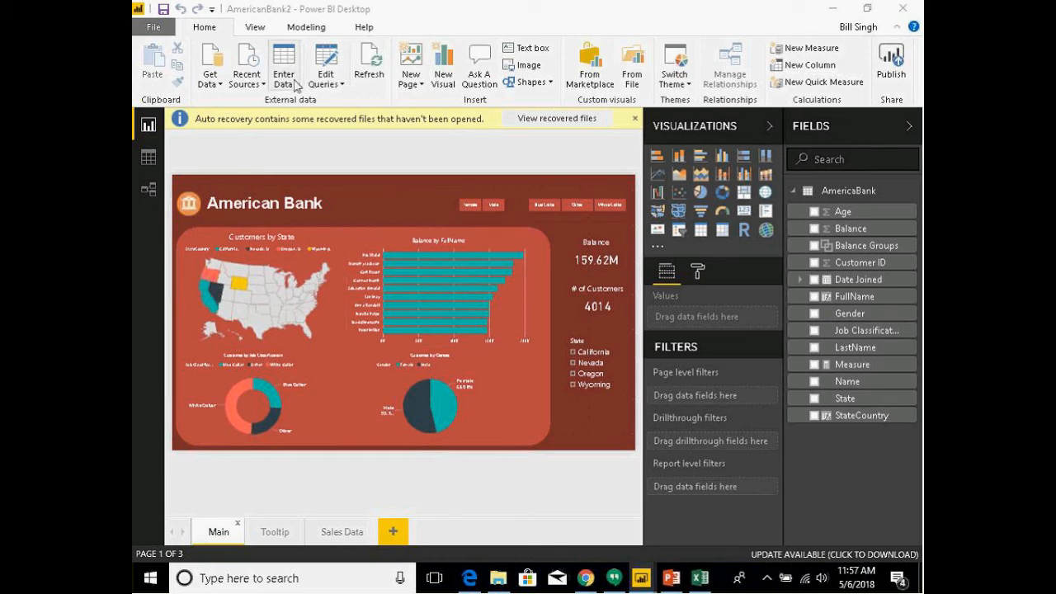
Step: Show the Bookmarks pane for the AmericanBank2 report
left_click(255, 28)
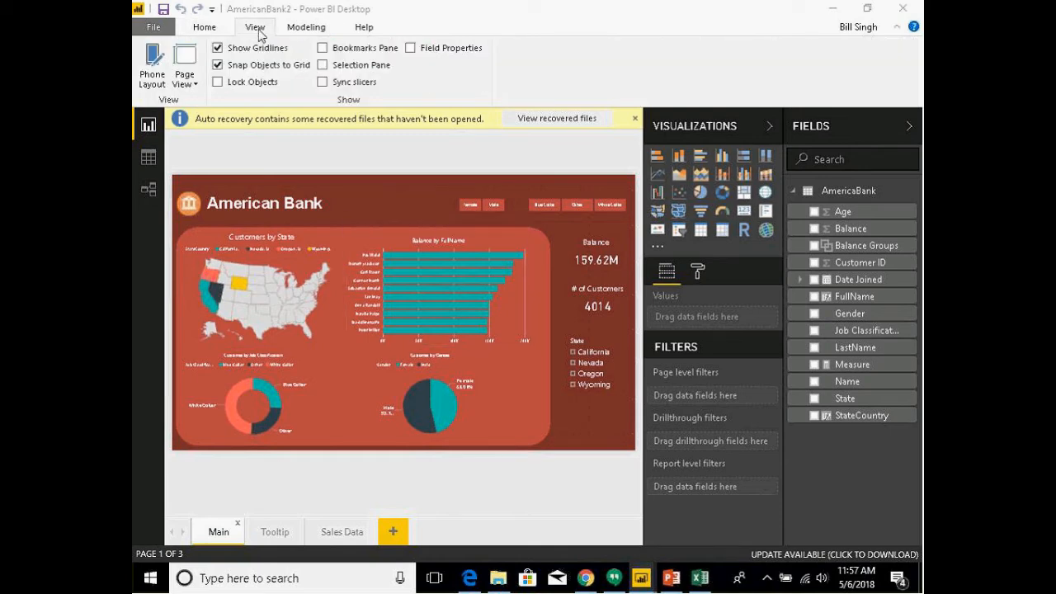
left_click(322, 48)
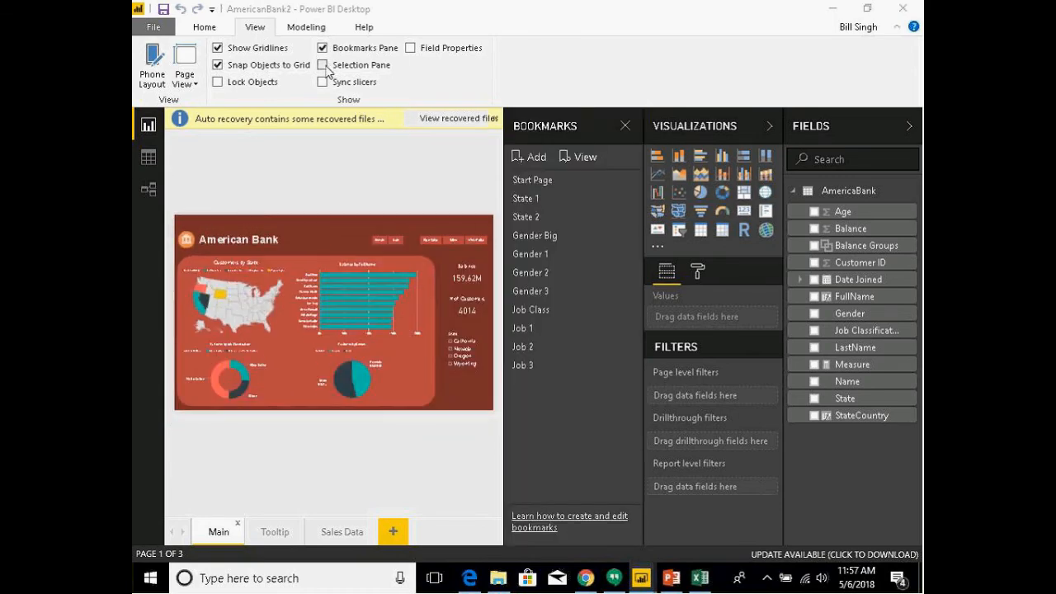
Step: Show and hide the Selection pane, and start viewing the report's bookmarks as a slideshow
left_click(345, 66)
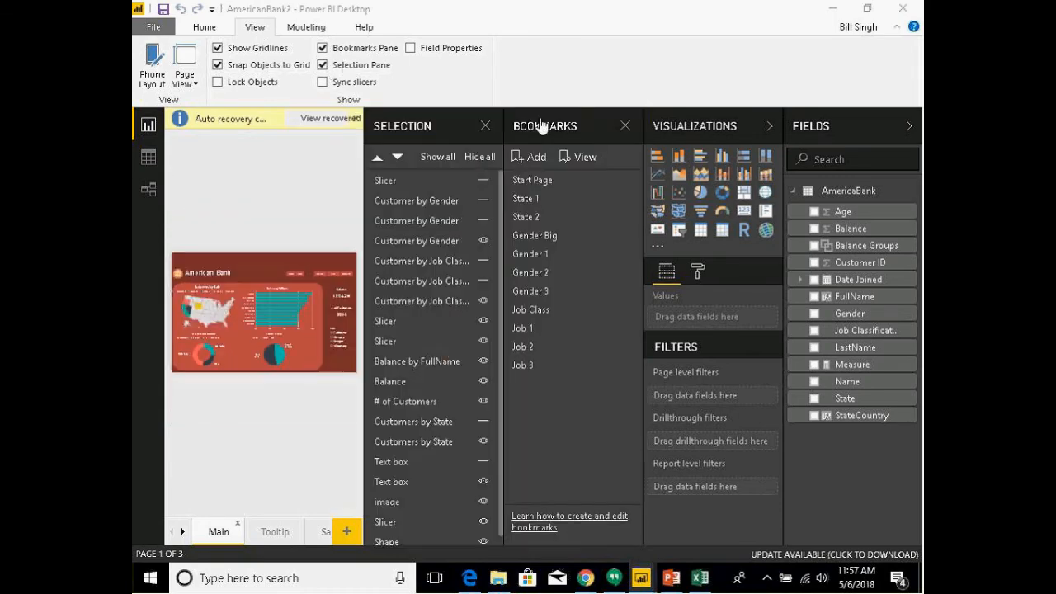
left_click(322, 65)
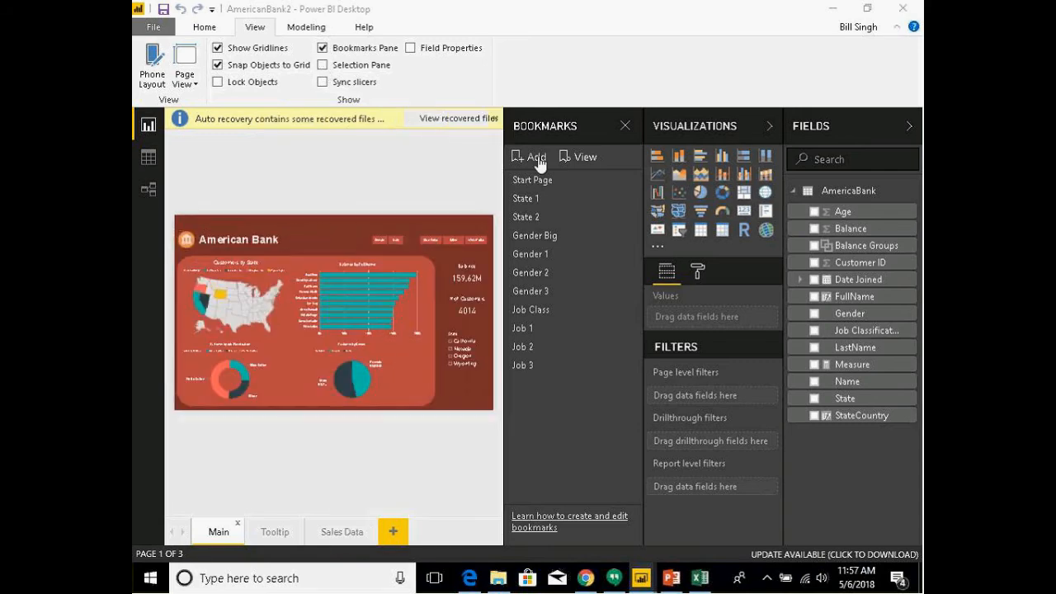
left_click(583, 160)
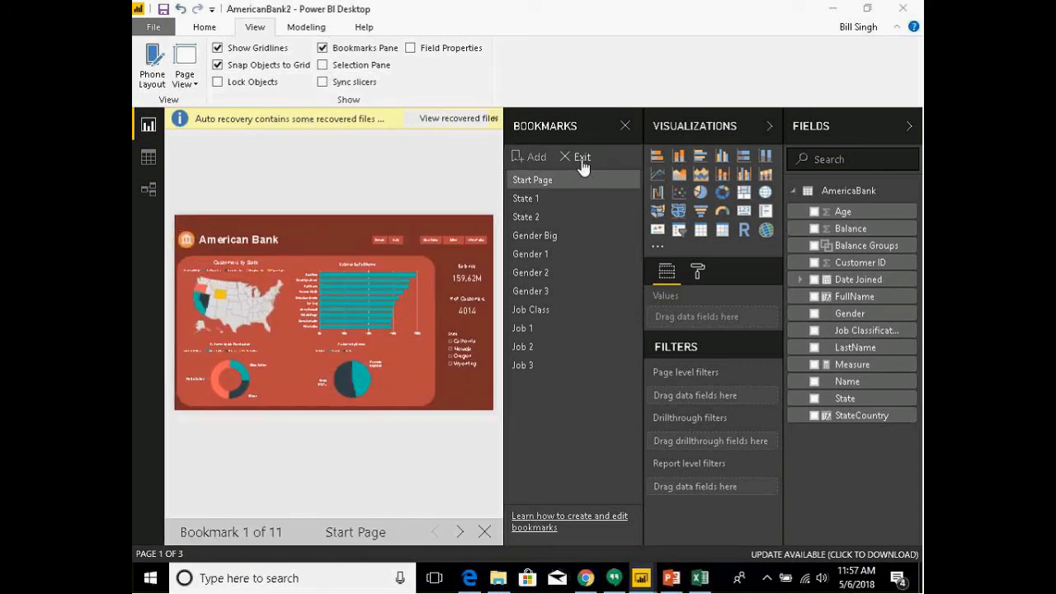
Step: Enlarge the report canvas by collapsing the ribbon, closing the Bookmarks pane and collapsing the Visualizations and Fields panes
left_click(897, 27)
left_click(625, 55)
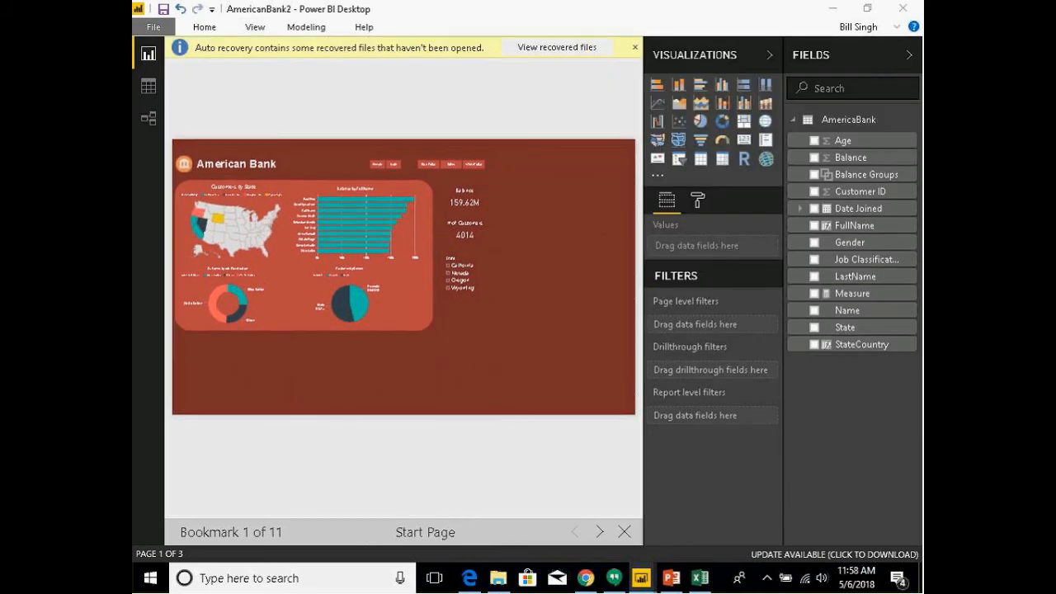
left_click(767, 54)
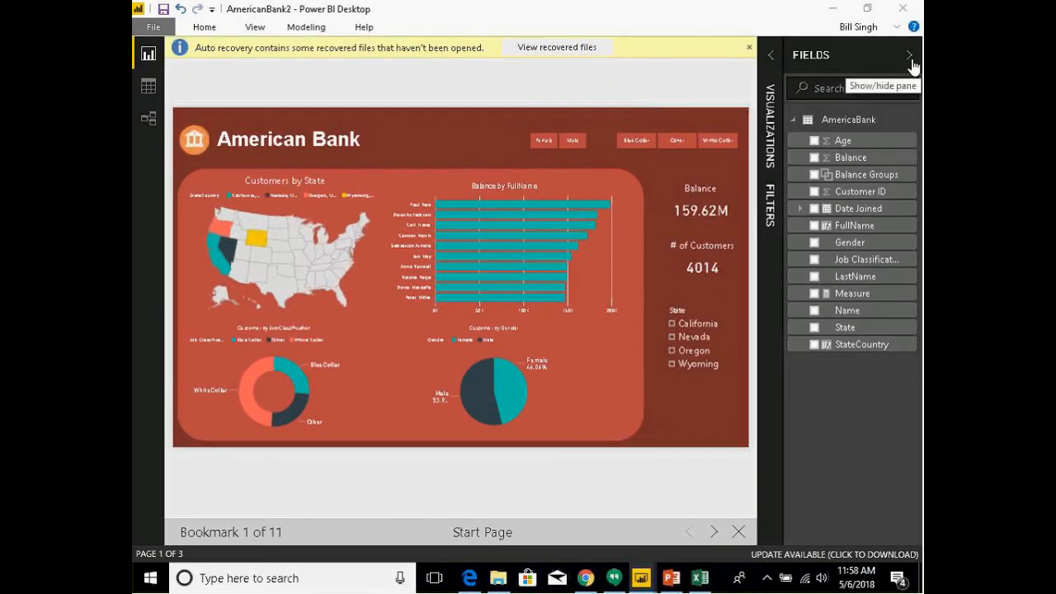
left_click(909, 55)
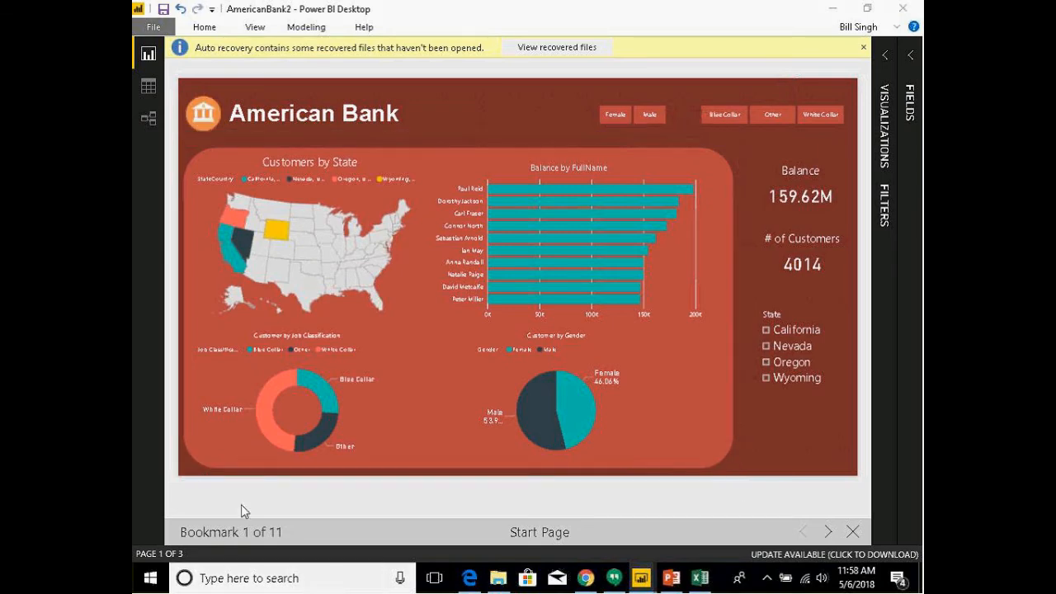
Step: Cross-highlight the dashboard by White Collar in the job classification donut and clear that highlight again
left_click(264, 414)
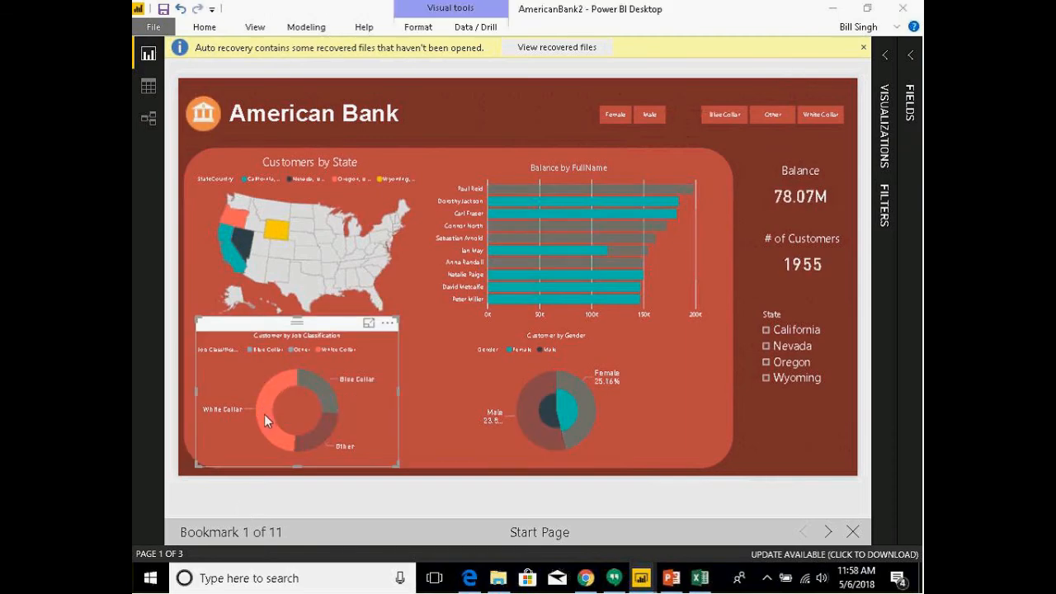
mouse_move(265, 414)
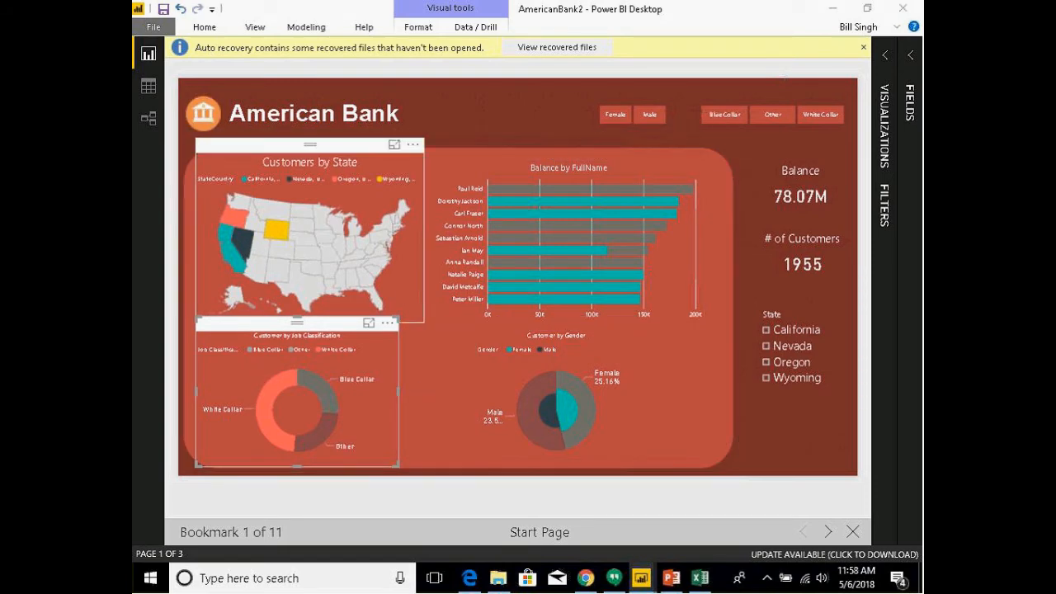
mouse_move(557, 427)
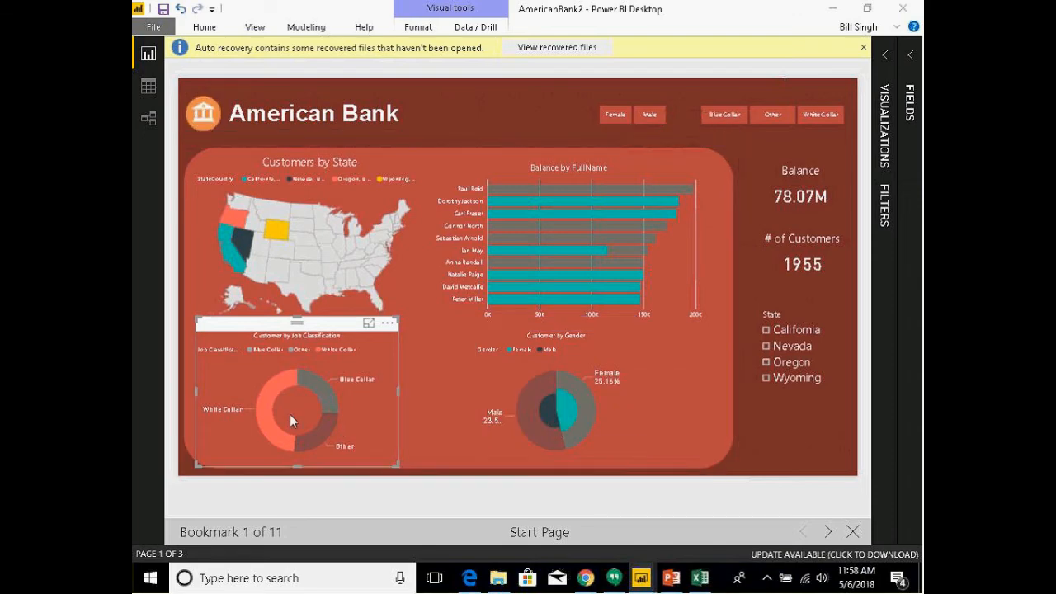
left_click(220, 442)
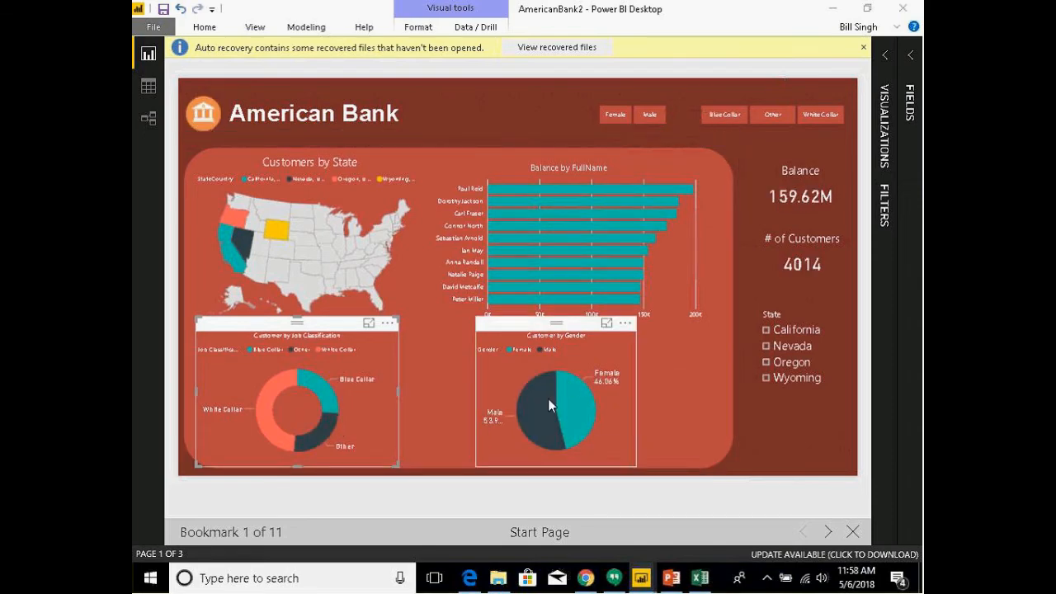
Step: Cross-highlight the dashboard by Female in the gender pie, inspect the map's tooltips for Wyoming and Oregon, and clear the highlight
left_click(571, 408)
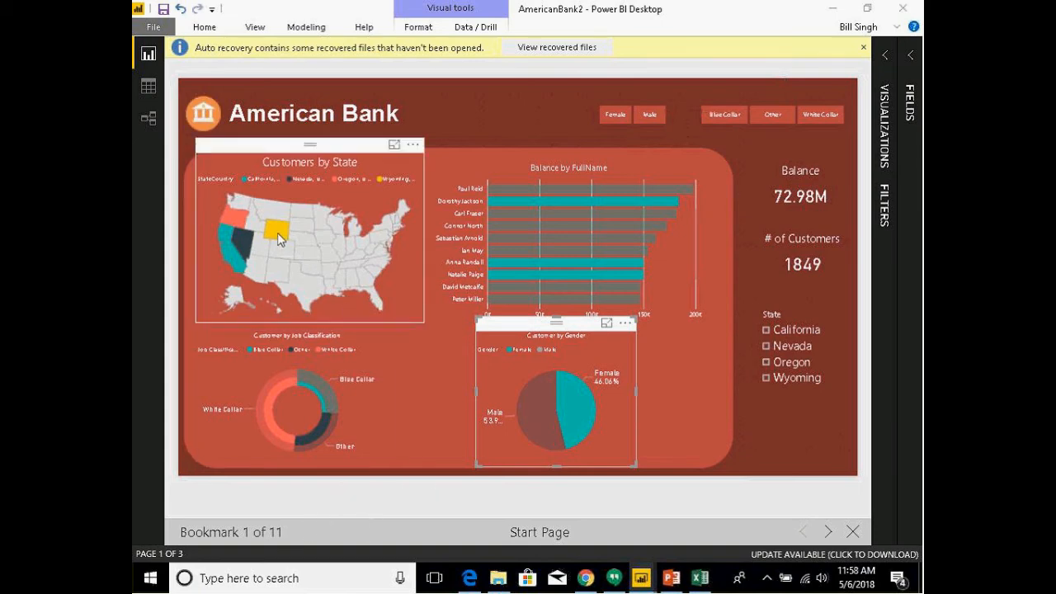
mouse_move(278, 239)
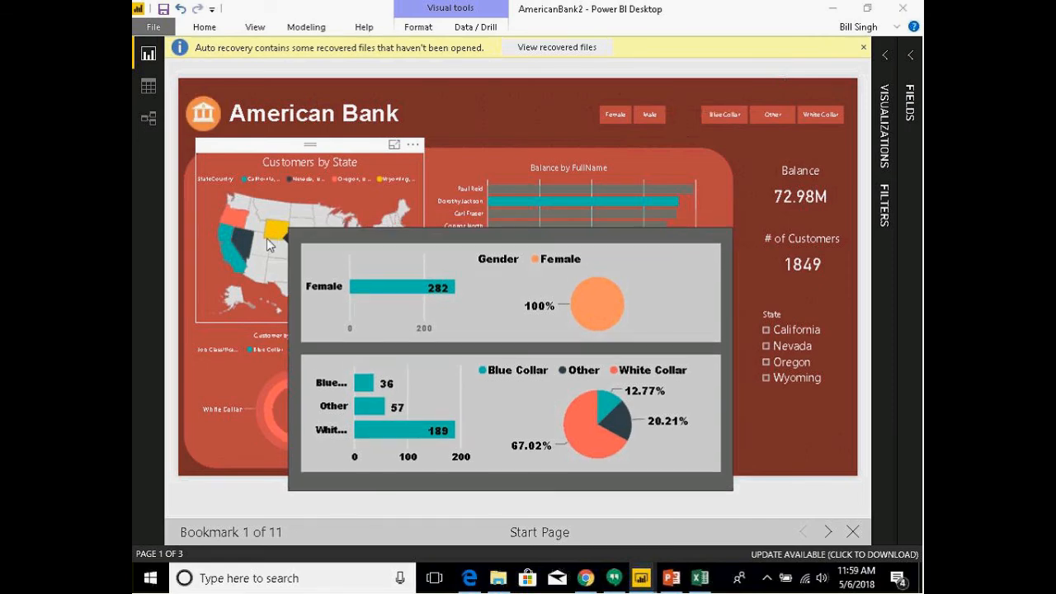
mouse_move(262, 209)
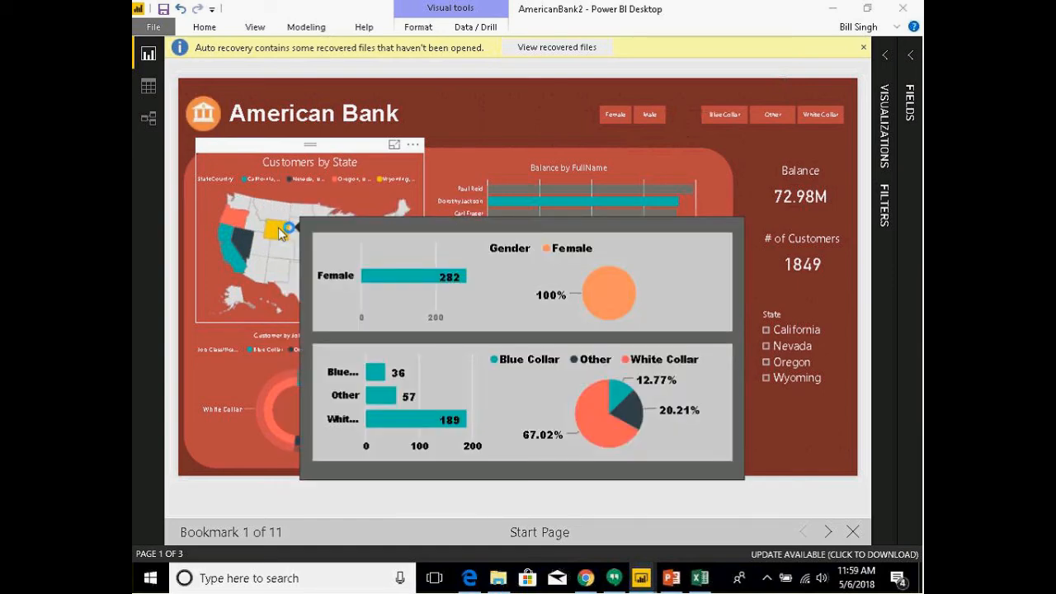
mouse_move(238, 222)
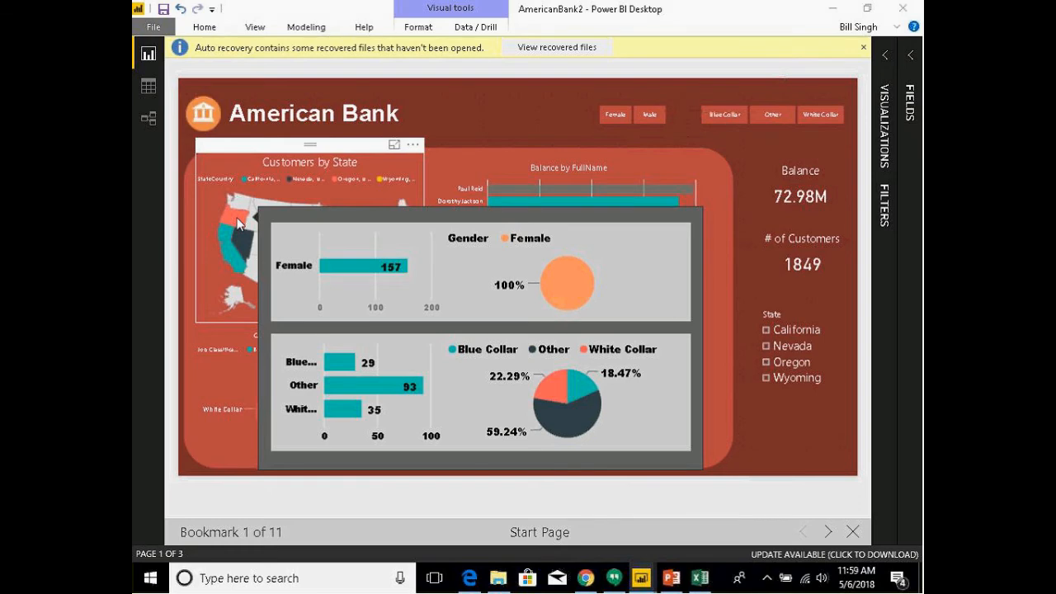
mouse_move(228, 242)
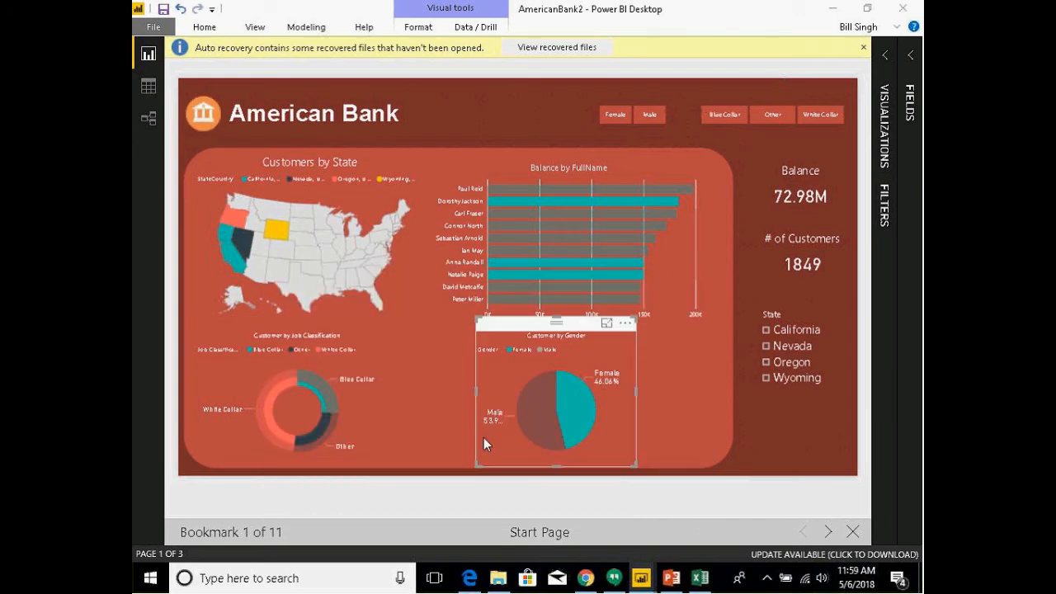
left_click(614, 447)
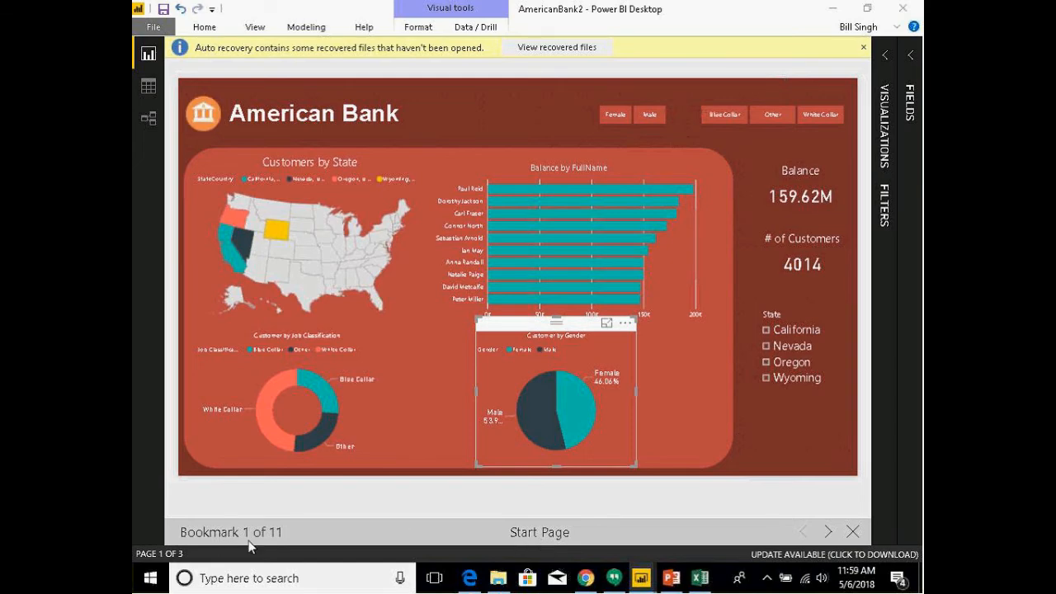
Step: Advance to the State 1 bookmark and examine the states on its enlarged Customers by State map
left_click(827, 532)
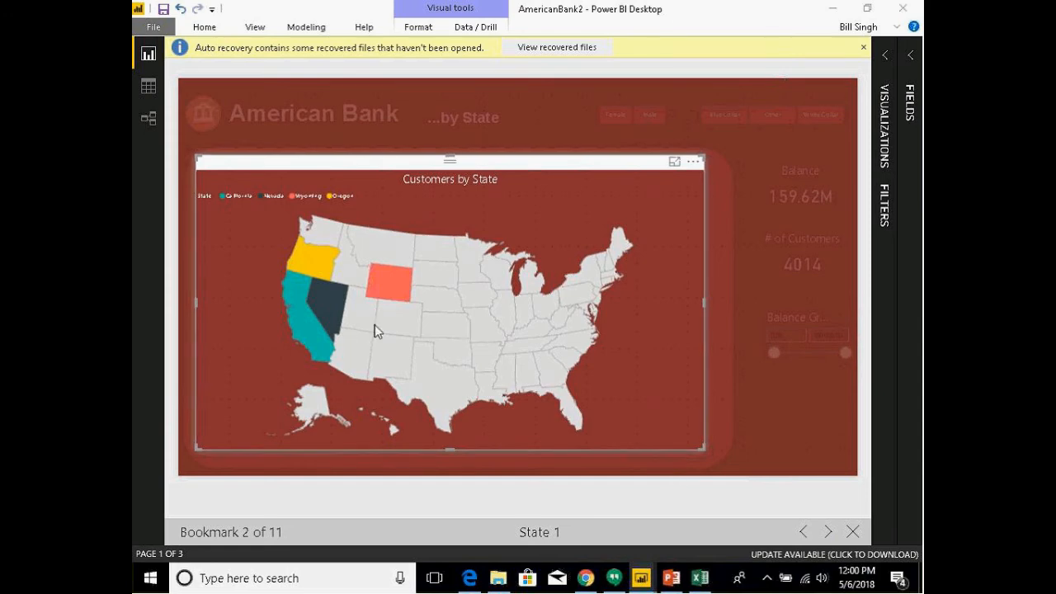
mouse_move(385, 283)
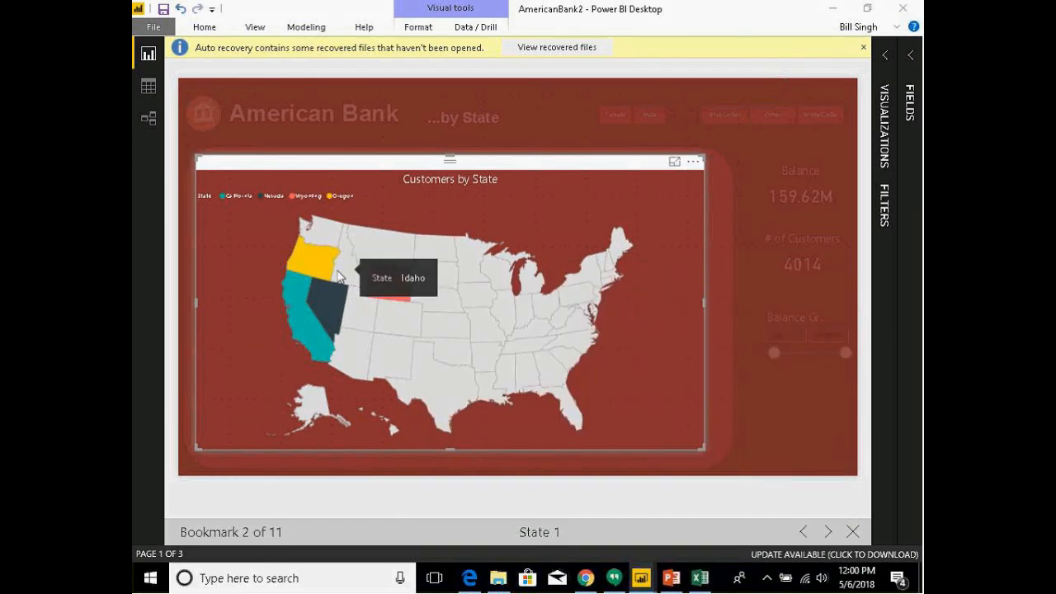
mouse_move(323, 274)
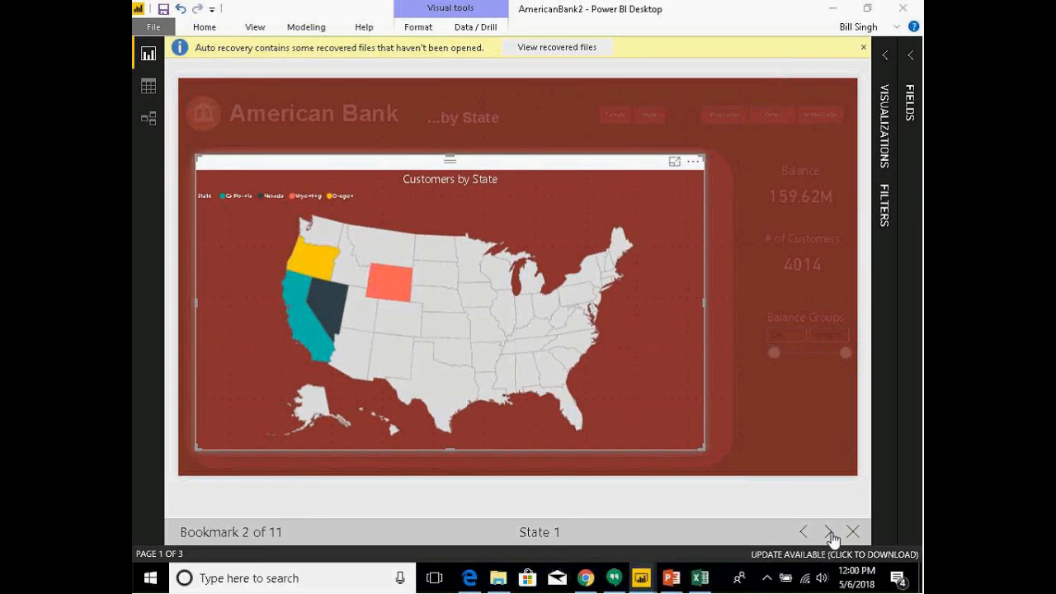
Step: Go through the remaining bookmarks from State 2 to Job 3 and exit the bookmark slideshow
left_click(828, 532)
left_click(830, 533)
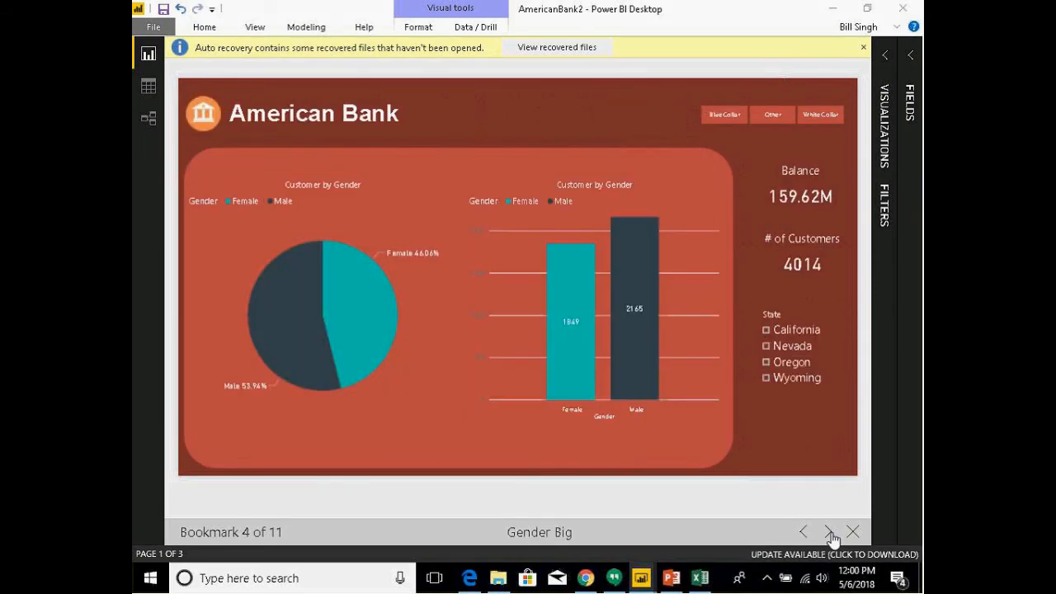
left_click(829, 533)
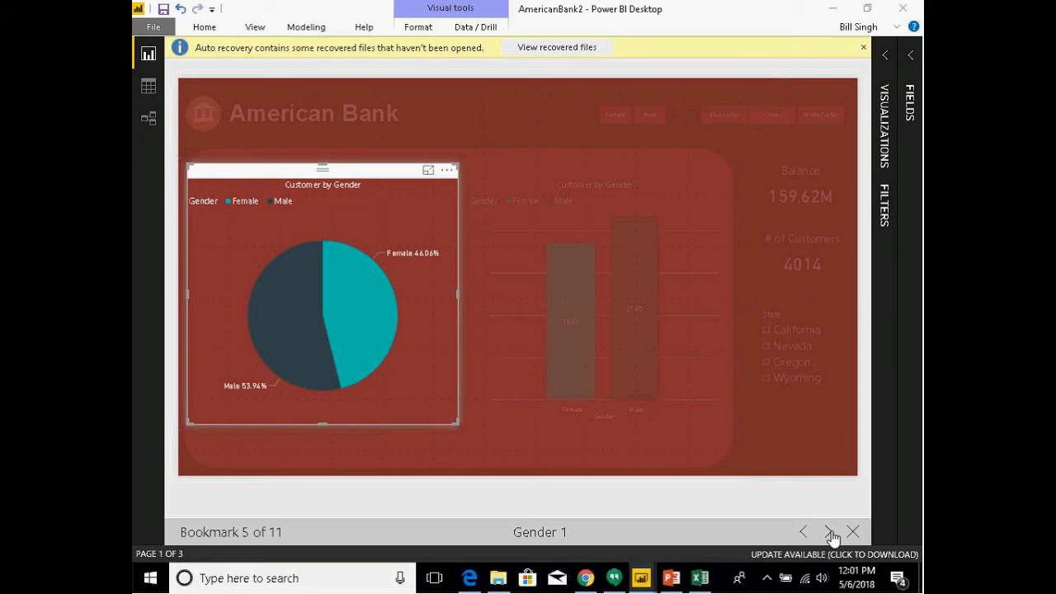
left_click(829, 533)
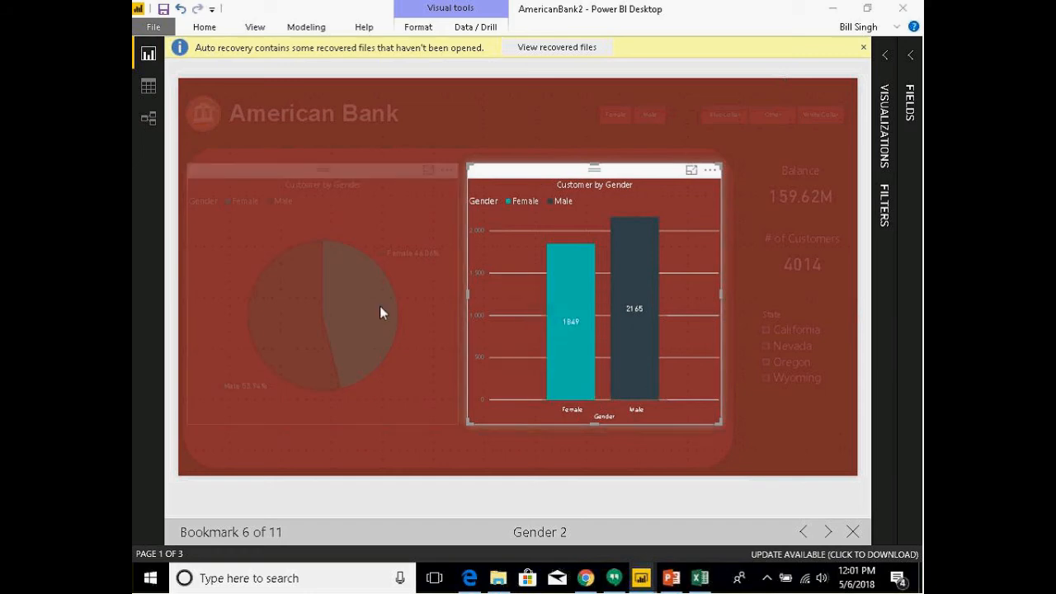
left_click(829, 533)
left_click(829, 533)
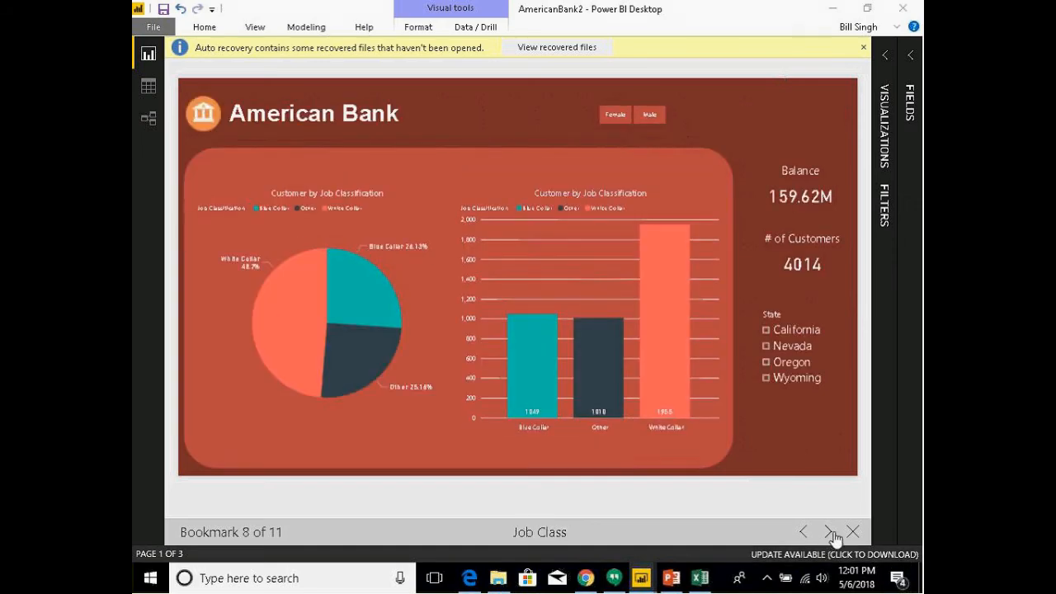
left_click(828, 533)
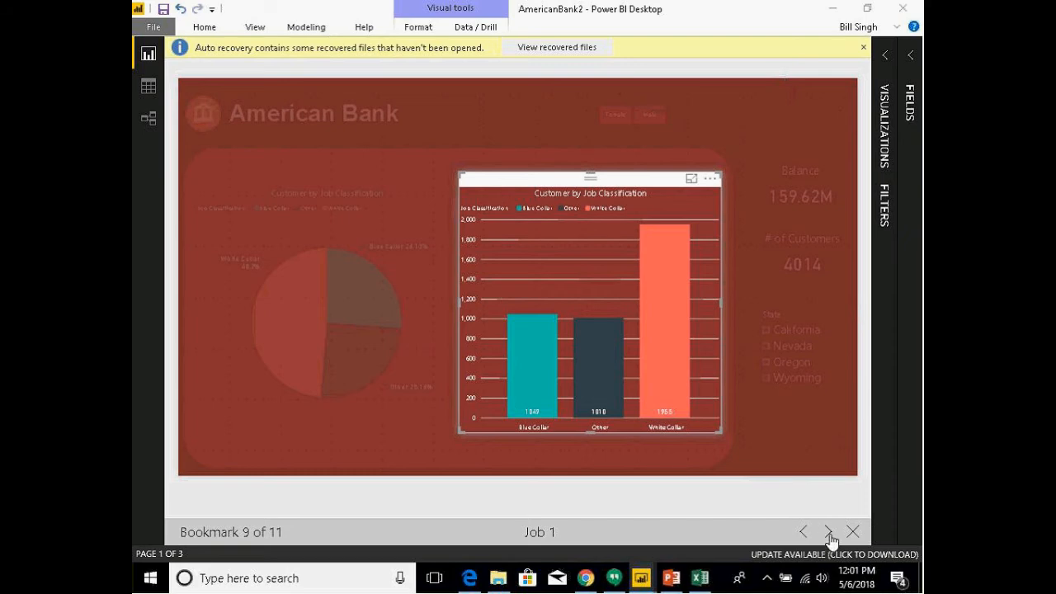
left_click(829, 532)
left_click(829, 533)
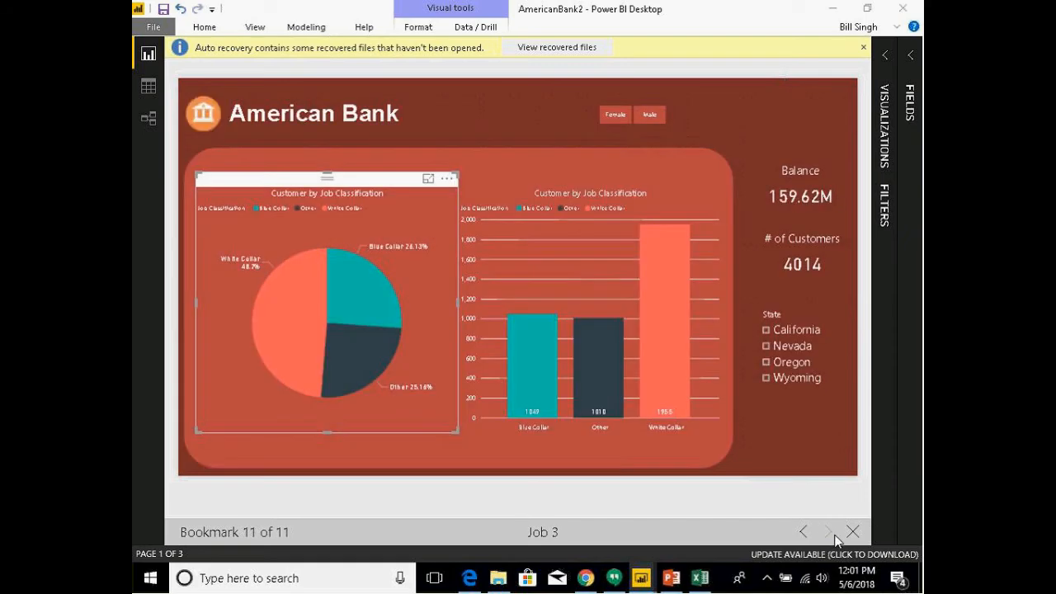
left_click(853, 532)
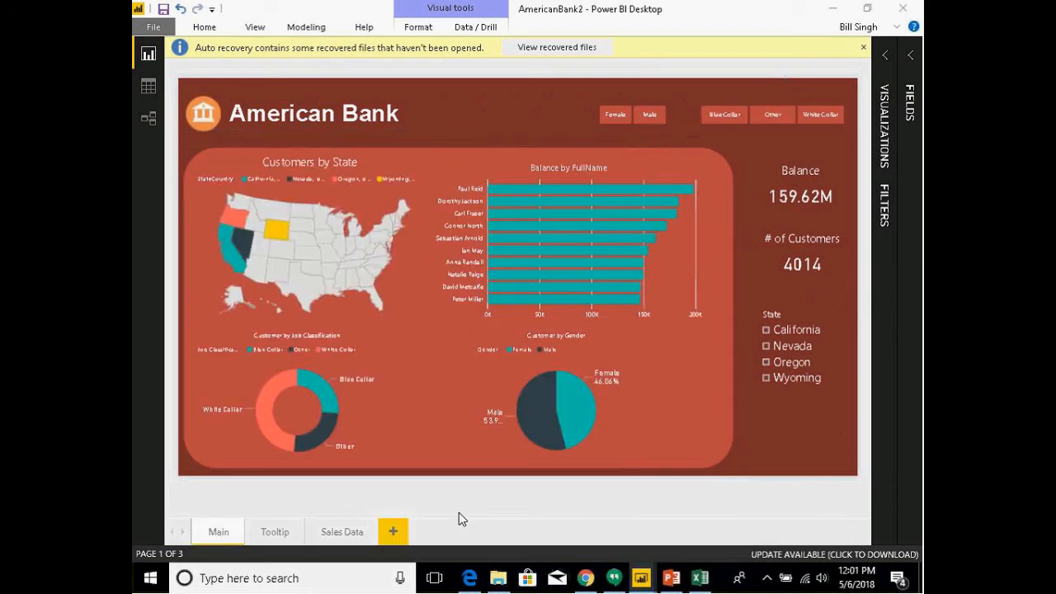
Step: Look at the Tooltip and Sales Data pages and return to the Main page
left_click(268, 537)
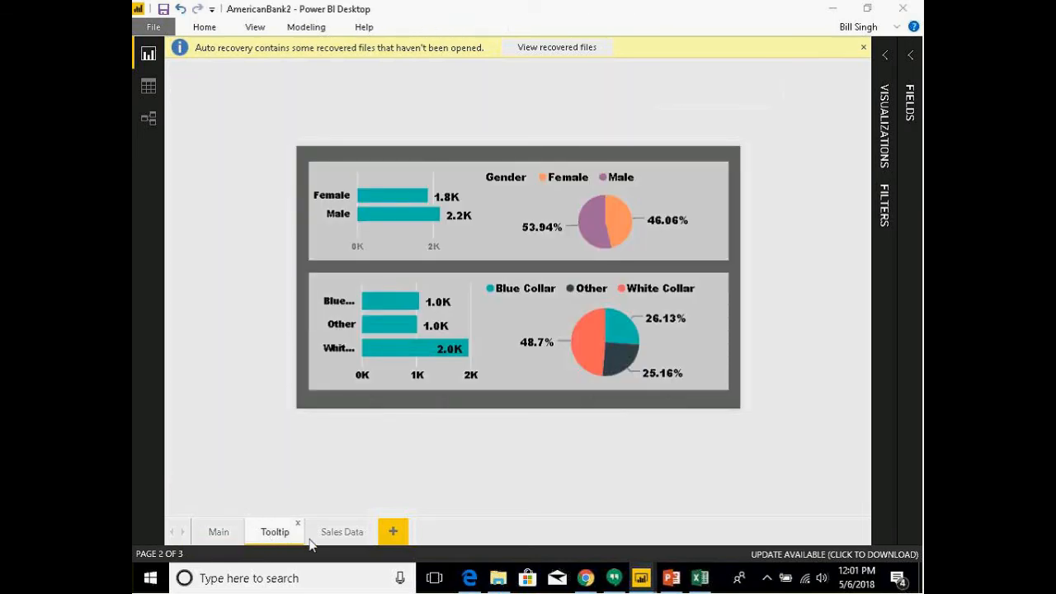
left_click(338, 535)
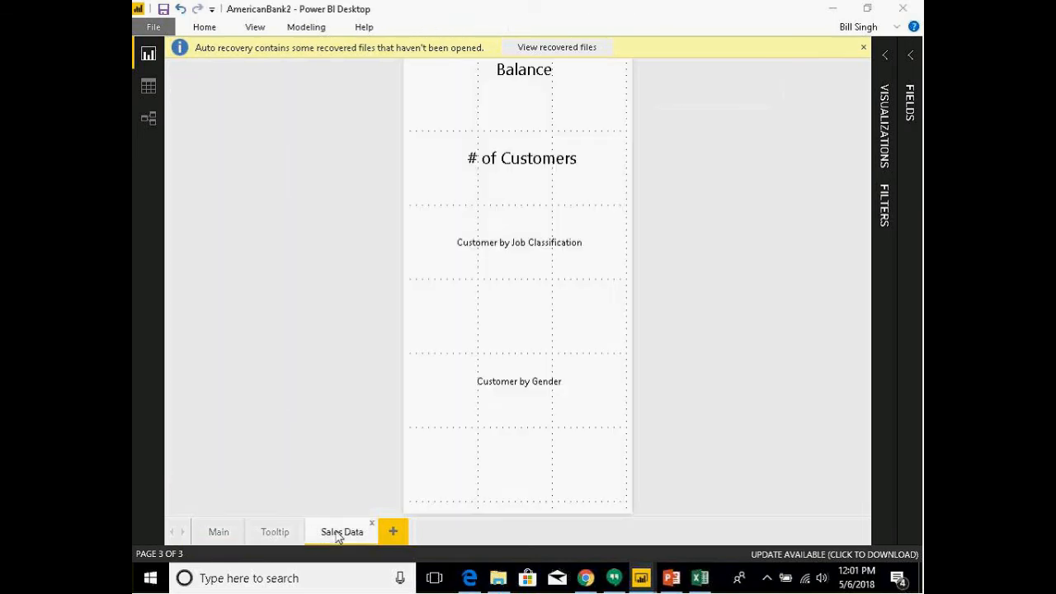
left_click(219, 535)
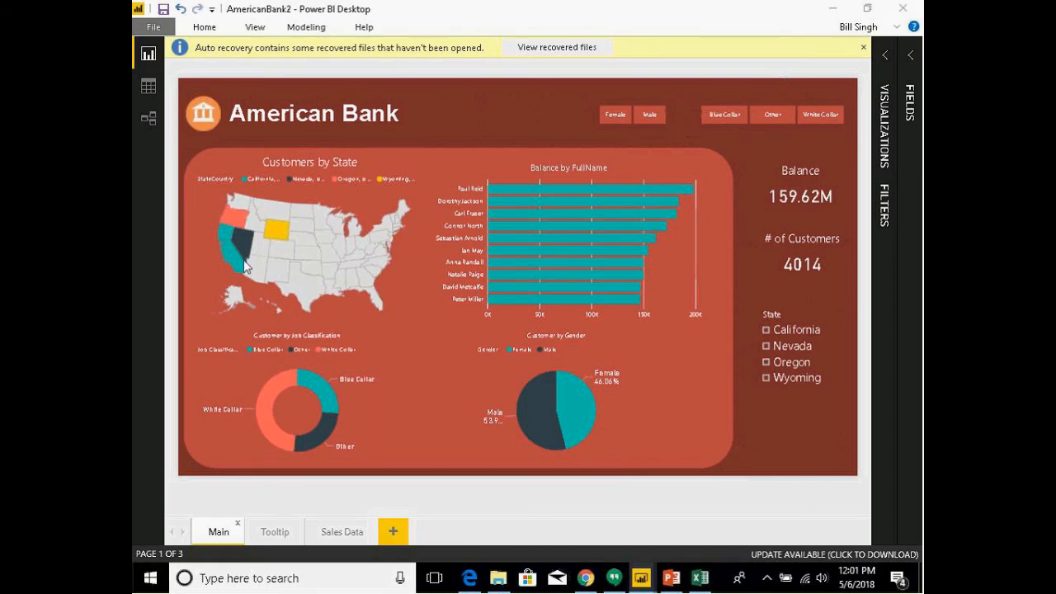
Step: Expand the ribbon again and show its Home commands
mouse_move(672, 163)
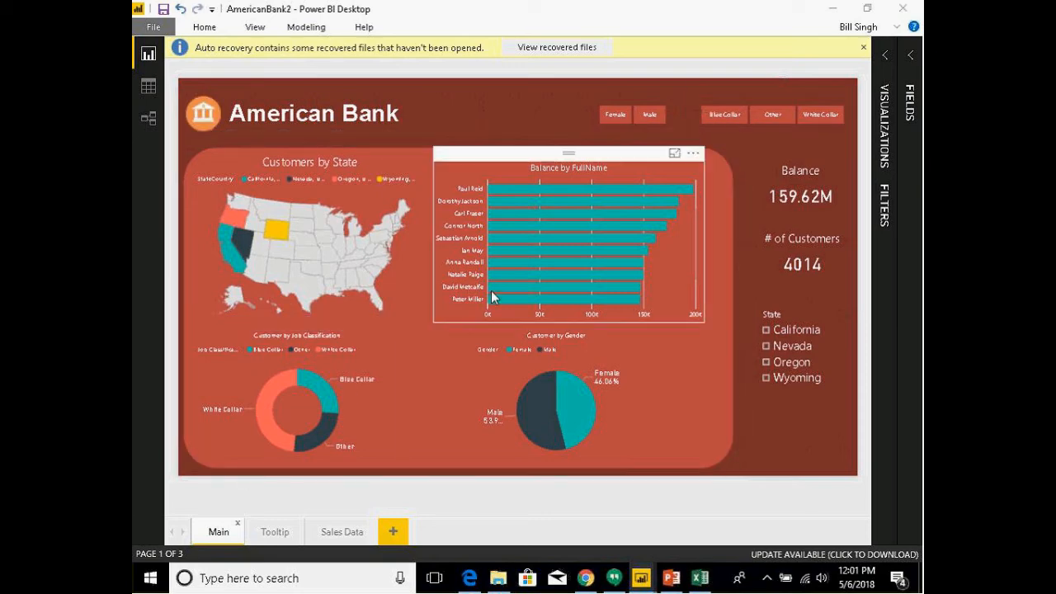
left_click(897, 27)
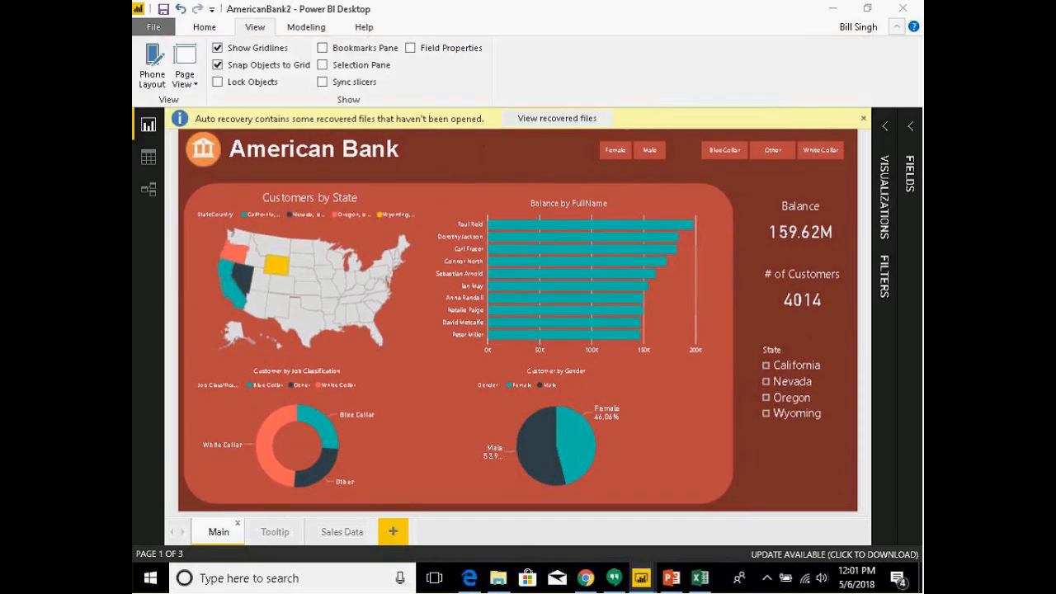
left_click(205, 28)
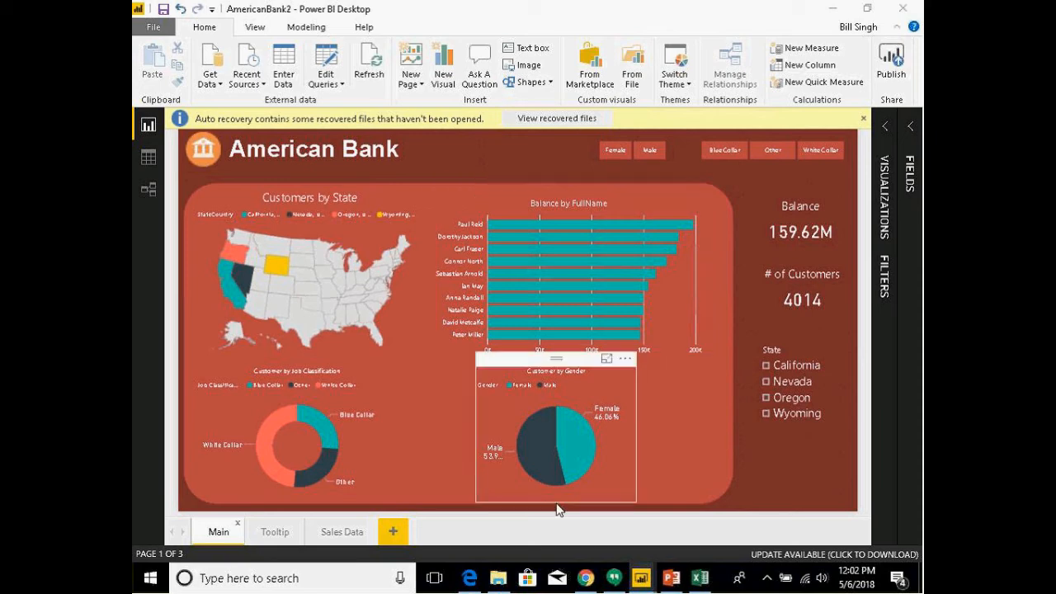
Step: Switch to File Explorer, look through the Data Analysis and Section 2 folders, and return to the American Bank folder
mouse_move(587, 580)
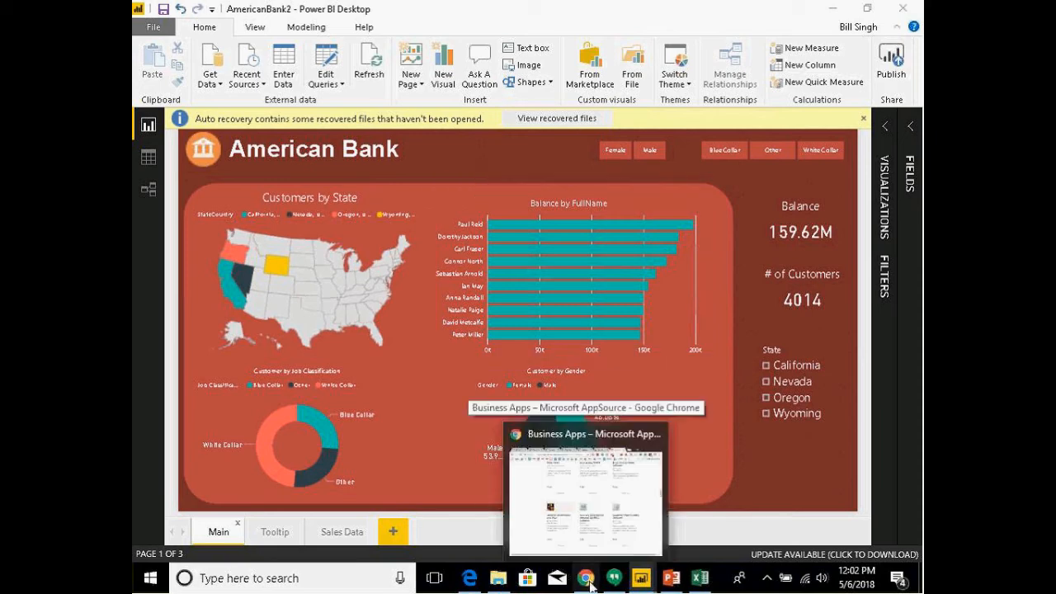
mouse_move(498, 578)
left_click(483, 504)
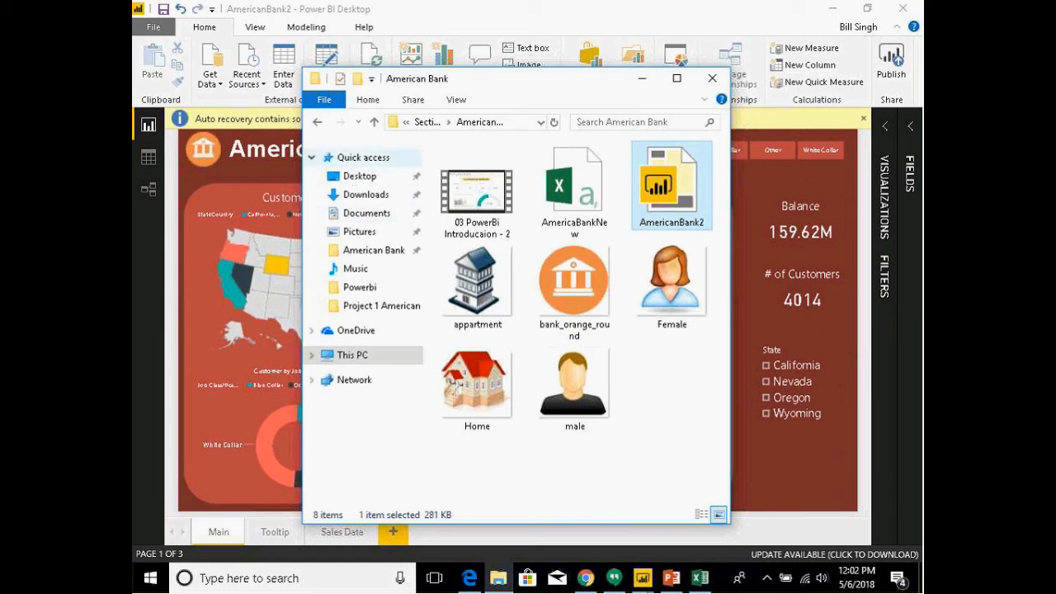
left_click(374, 122)
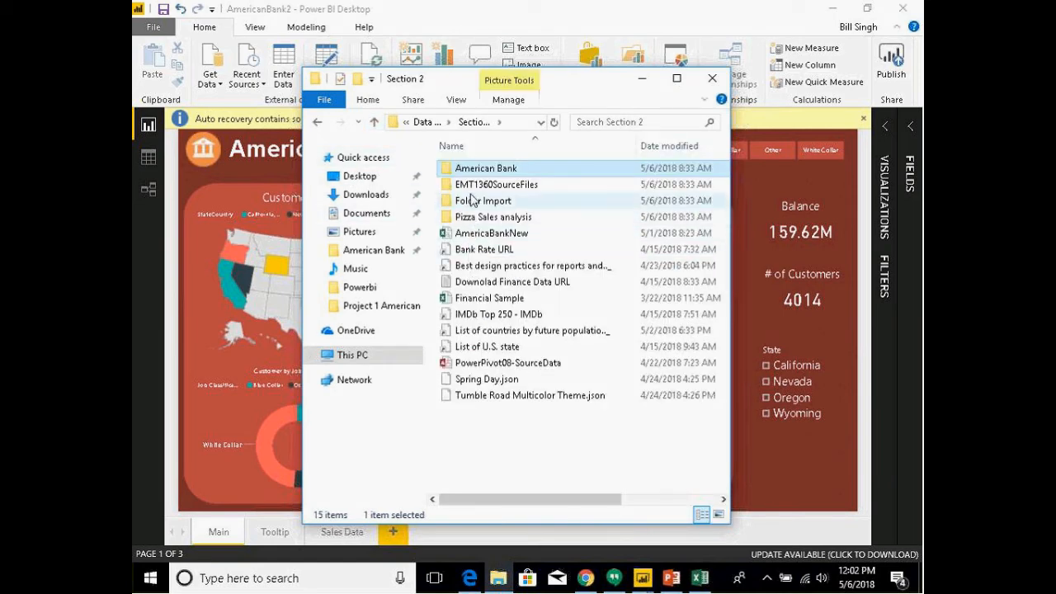
left_click(376, 123)
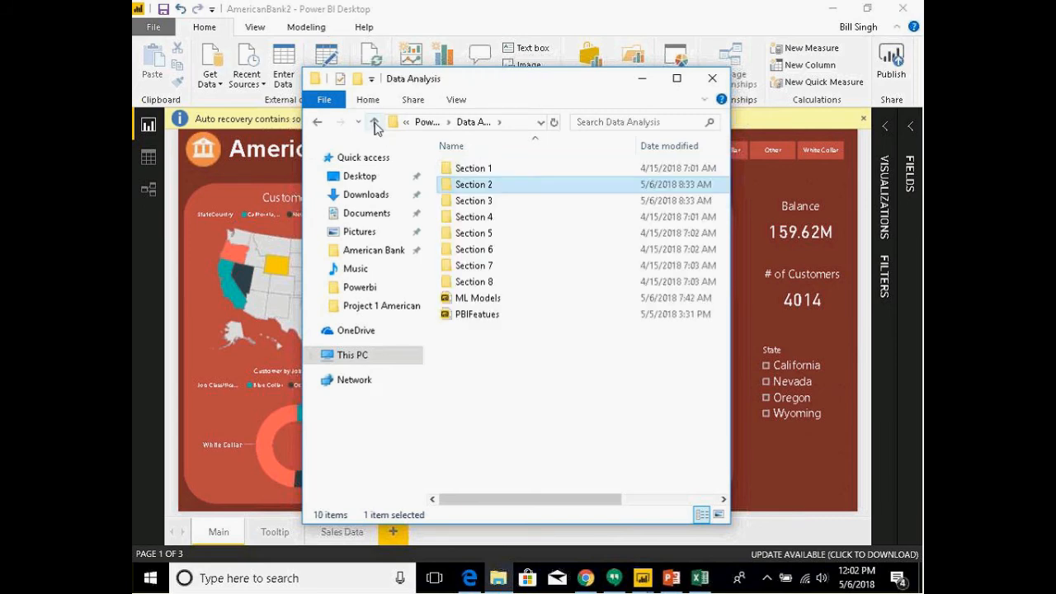
double_click(475, 186)
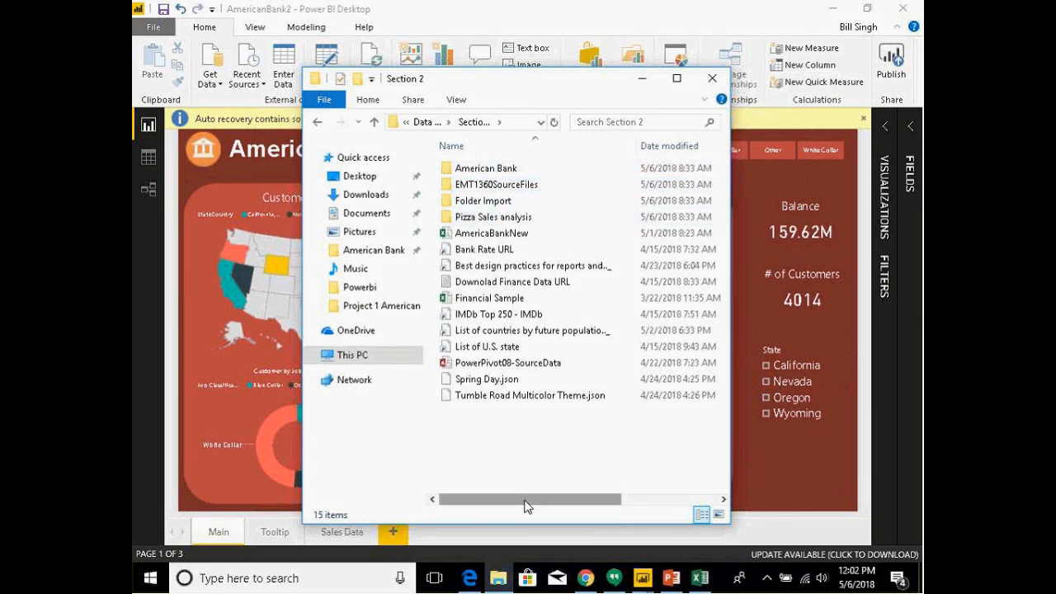
mouse_move(525, 500)
left_mouse_down()
mouse_move(648, 521)
mouse_move(545, 499)
left_mouse_up()
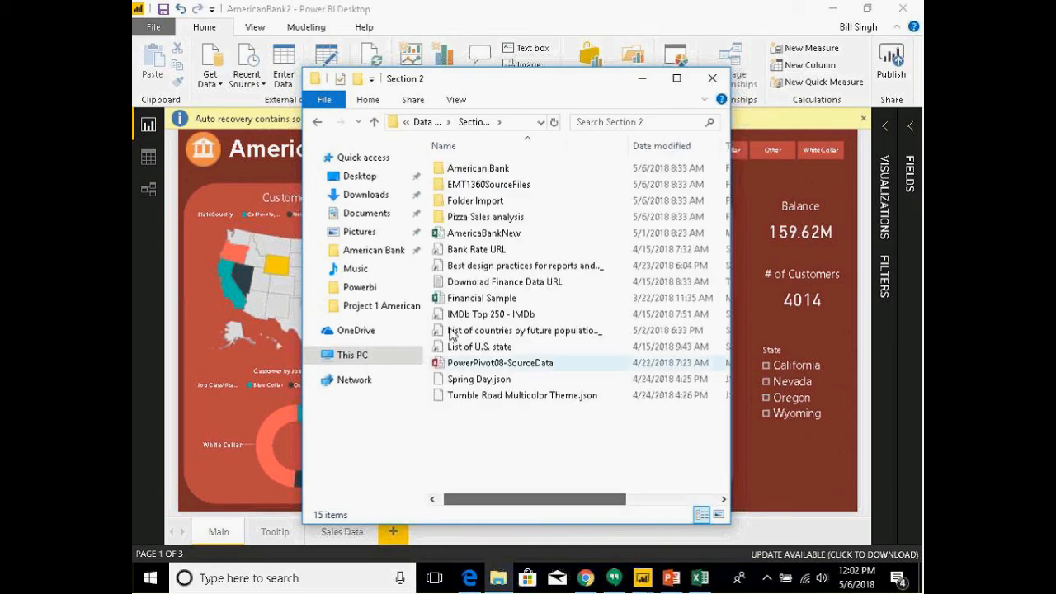
double_click(477, 169)
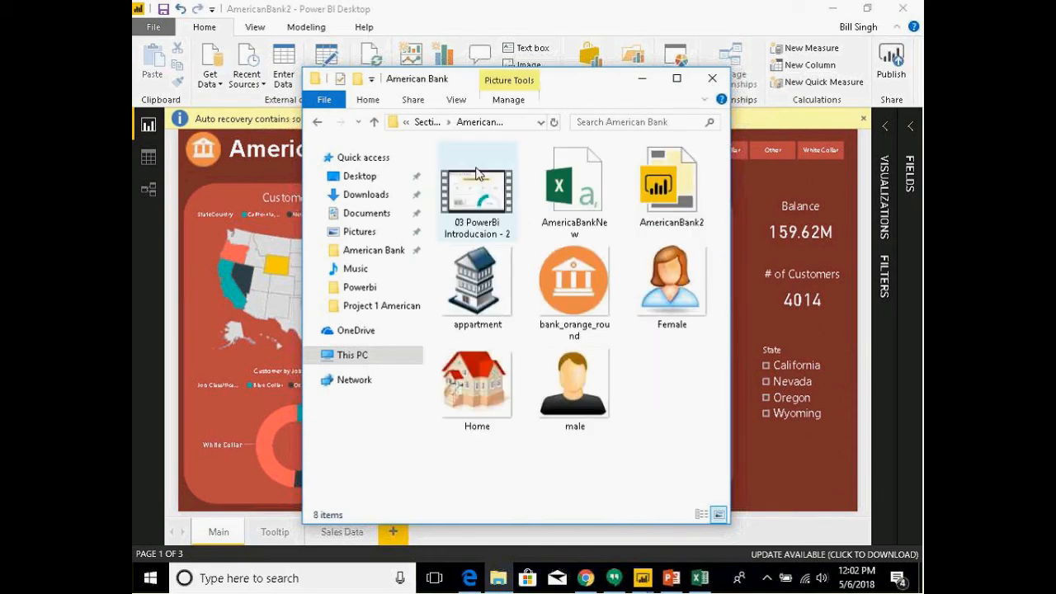
Step: Open the video 03 PowerBi Introducaion - 2, skip ahead to 0:02:35 at the Cortana Integration part, and pause it
left_click(475, 207)
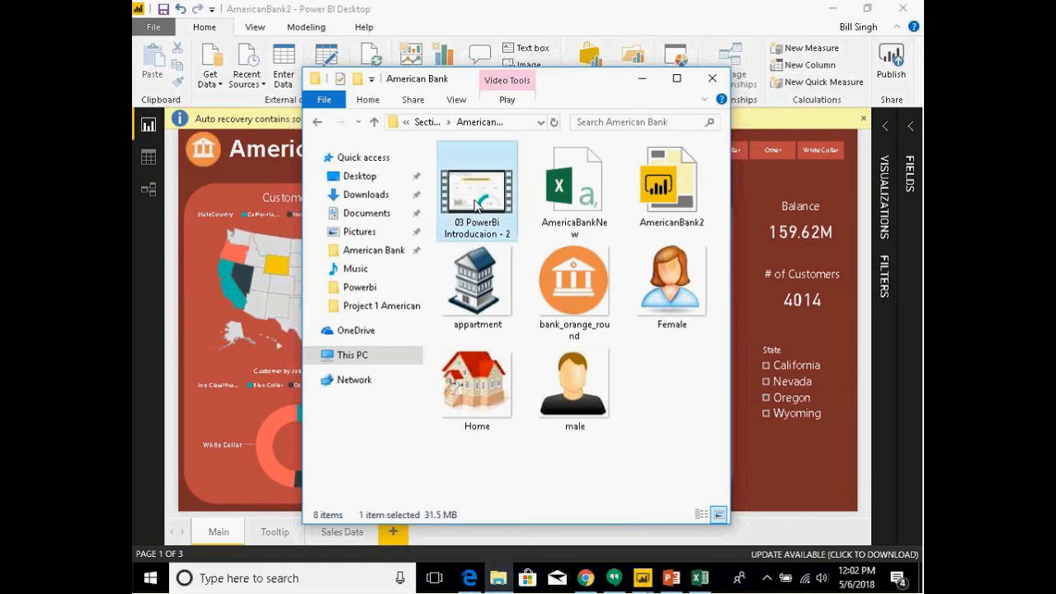
double_click(475, 206)
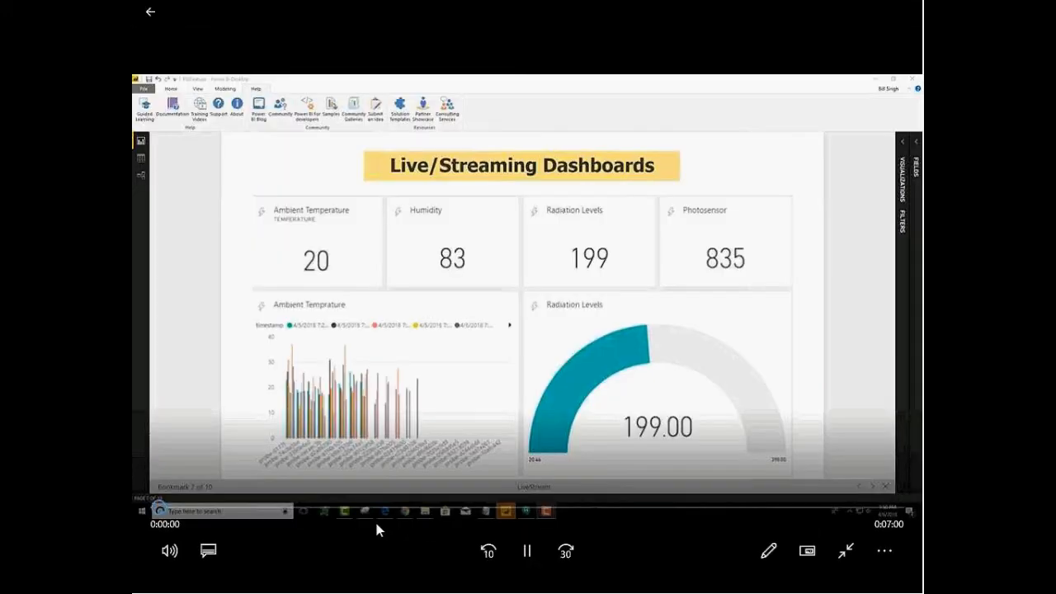
left_click_drag(163, 508, 425, 514)
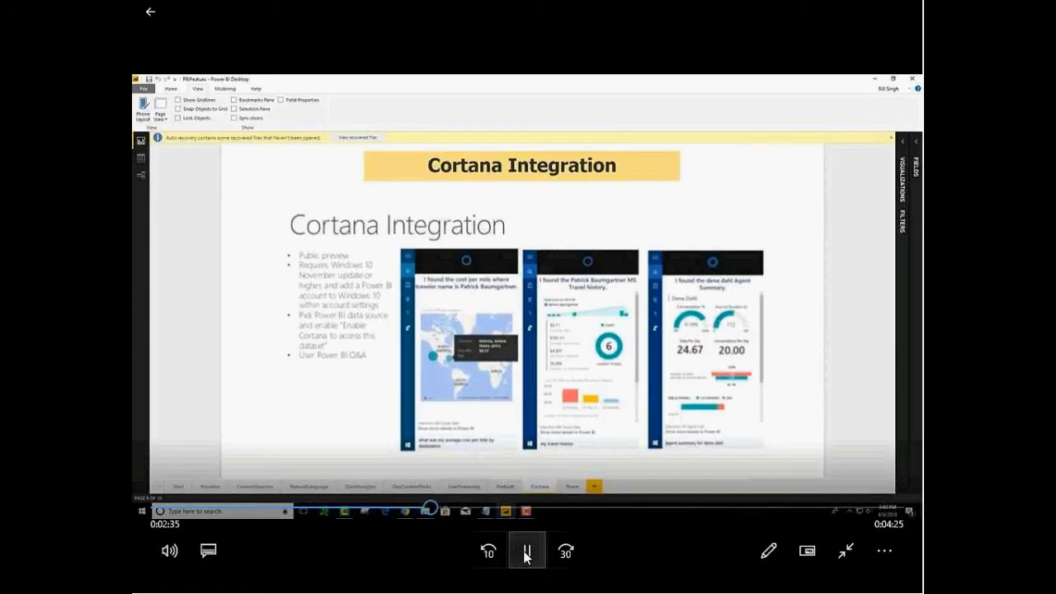
left_click(526, 558)
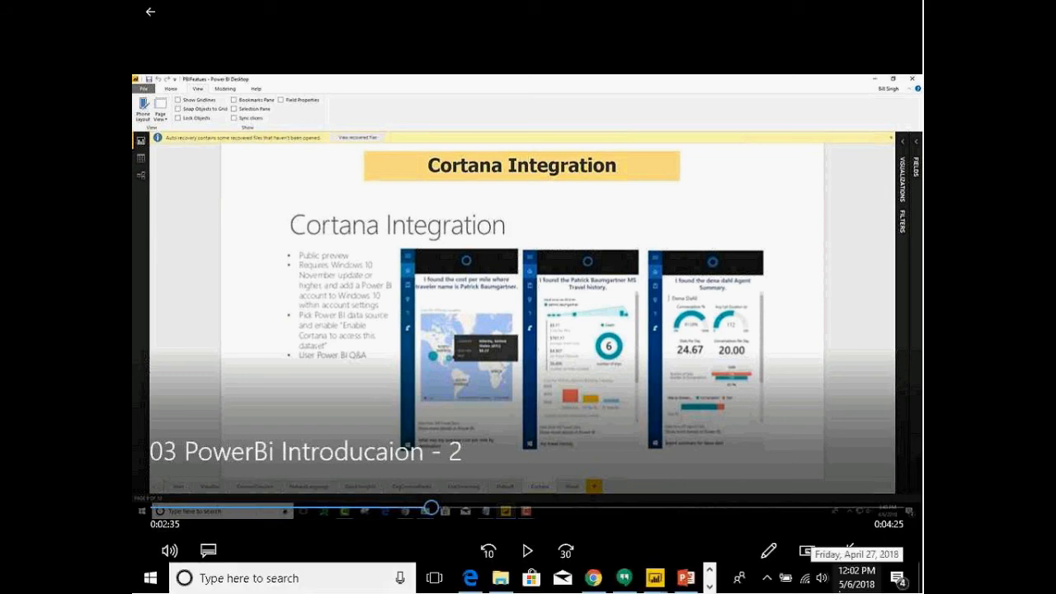
Step: Set the speaker volume to 100, resume the video, and recheck the volume during playback
left_click(823, 579)
left_click_drag(763, 542, 888, 549)
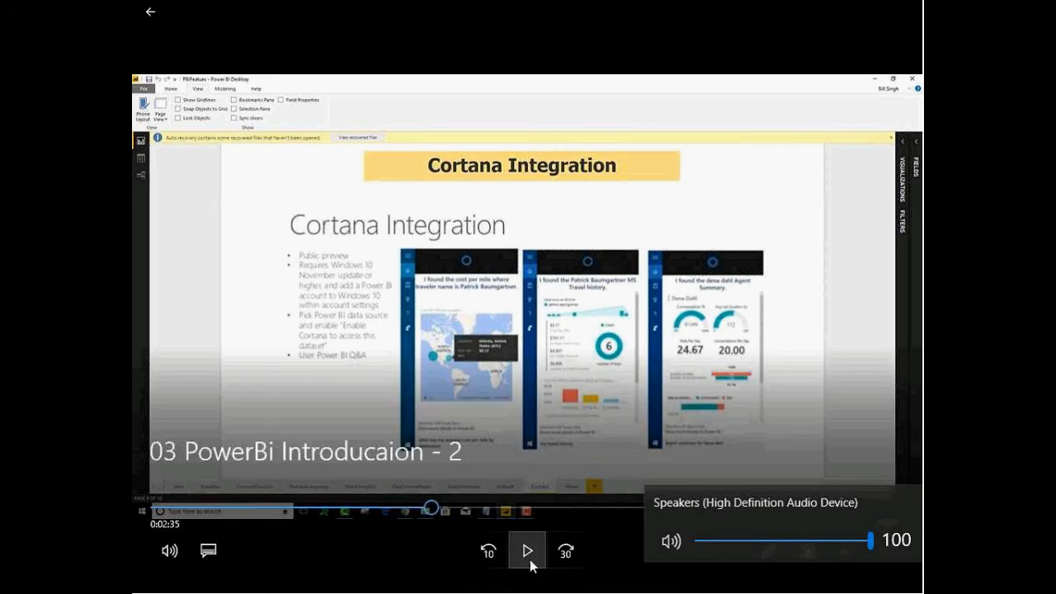
left_click(528, 553)
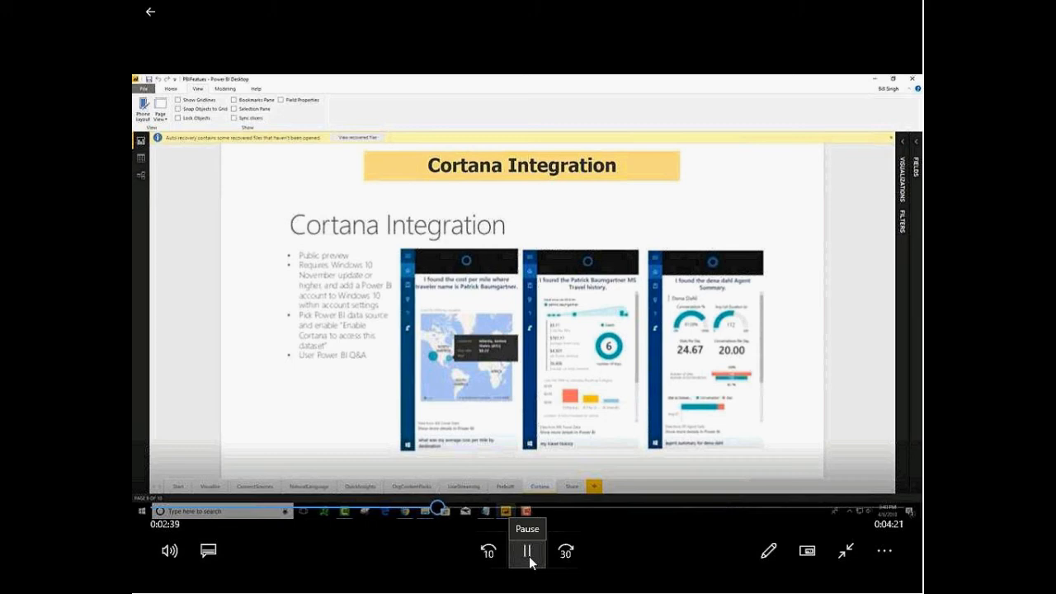
mouse_move(739, 584)
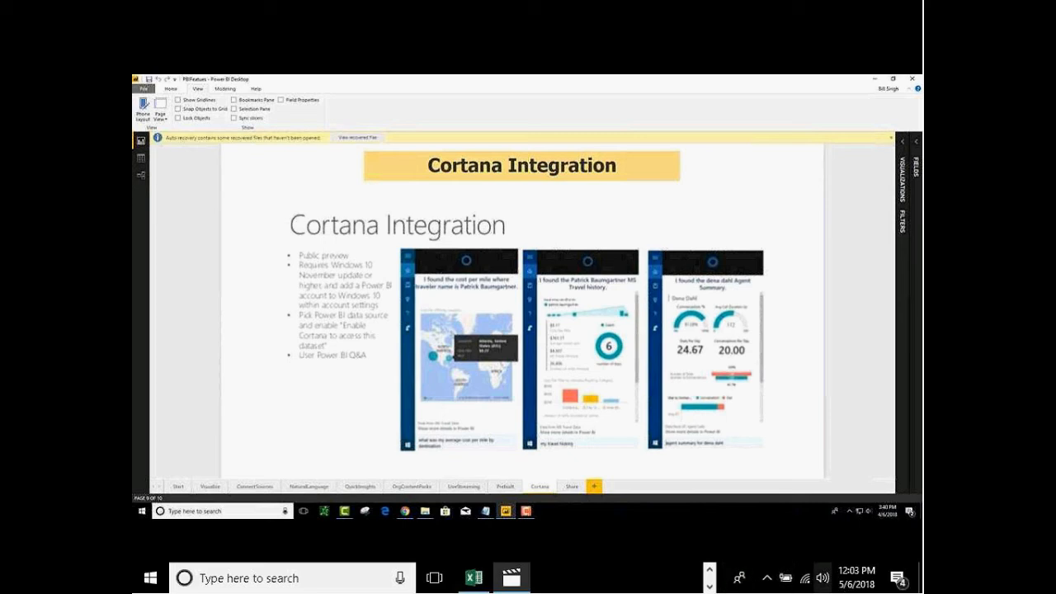
left_click(823, 580)
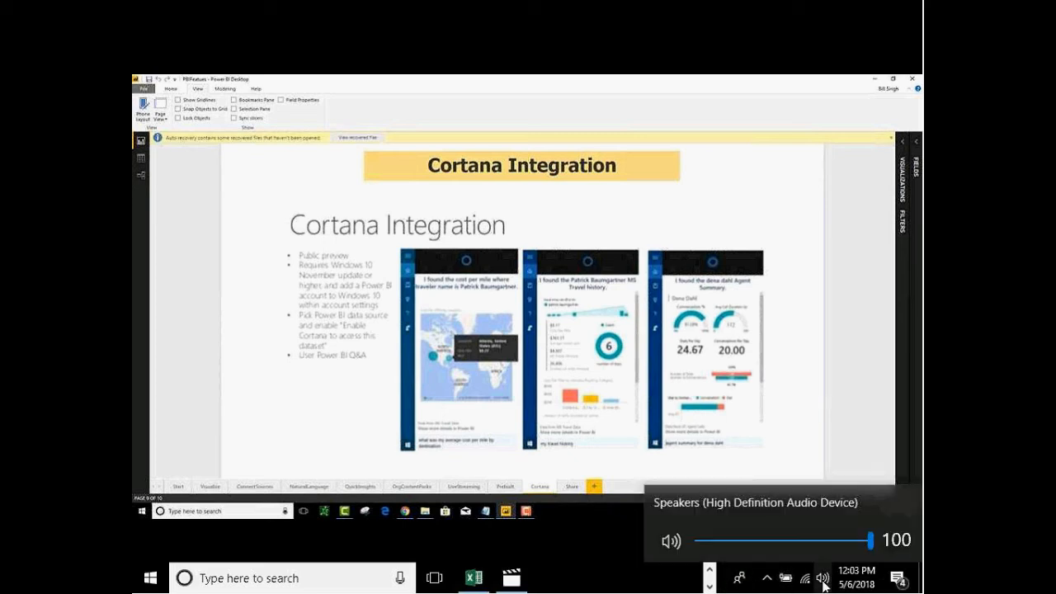
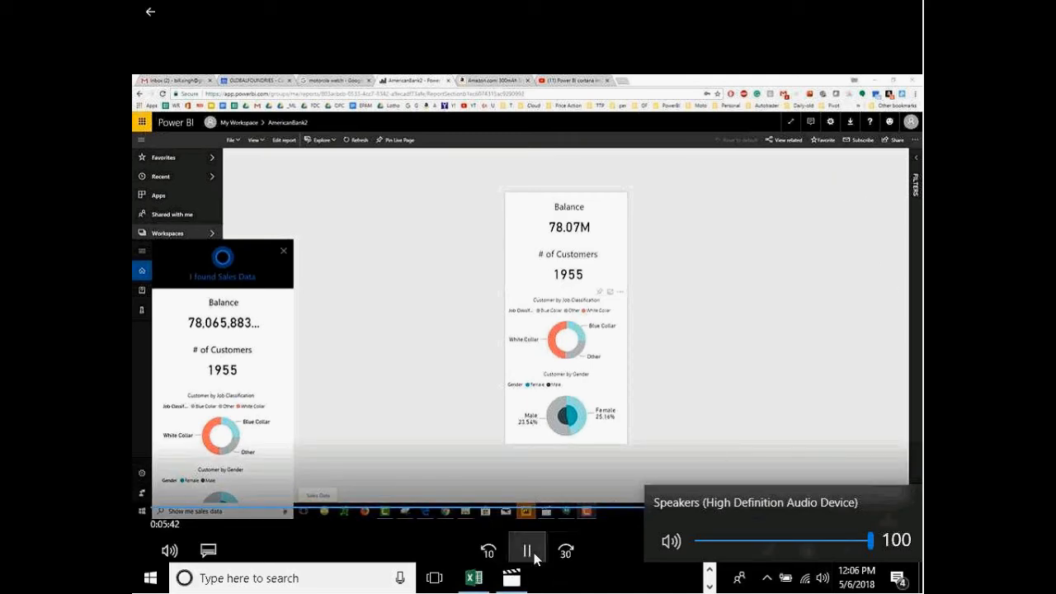
Step: Pause the video at 0:05:43, leave full screen, close the player, and return to the AmericanBank2 report in Power BI Desktop
left_click(529, 551)
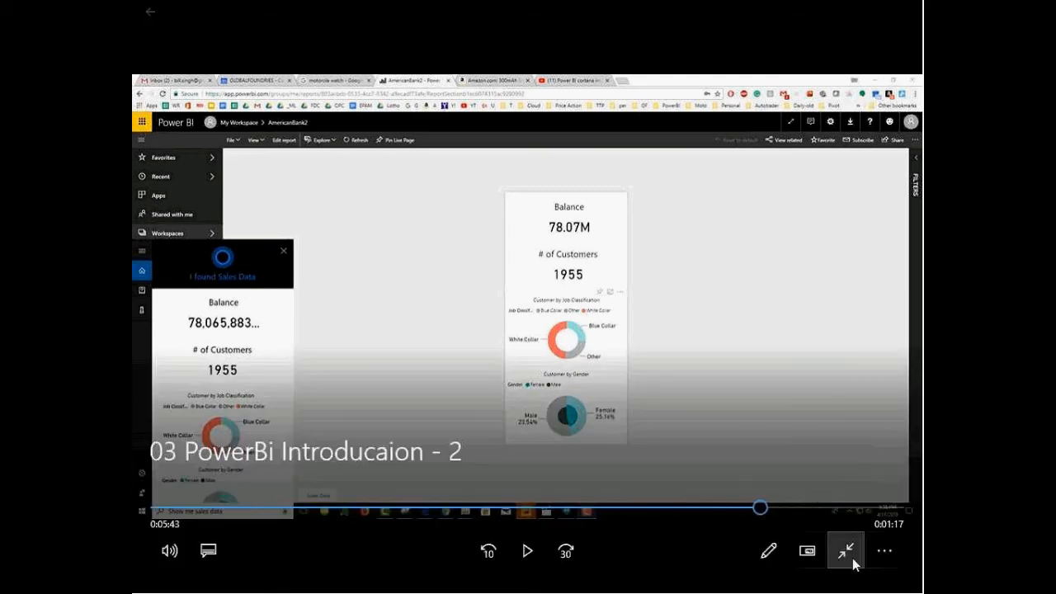
left_click(850, 552)
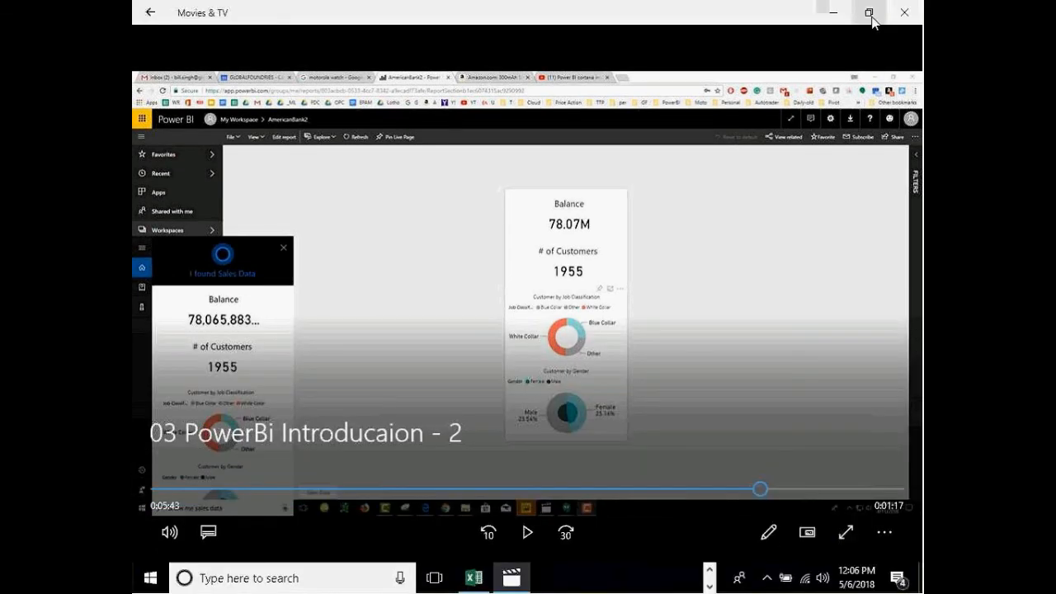
left_click(907, 14)
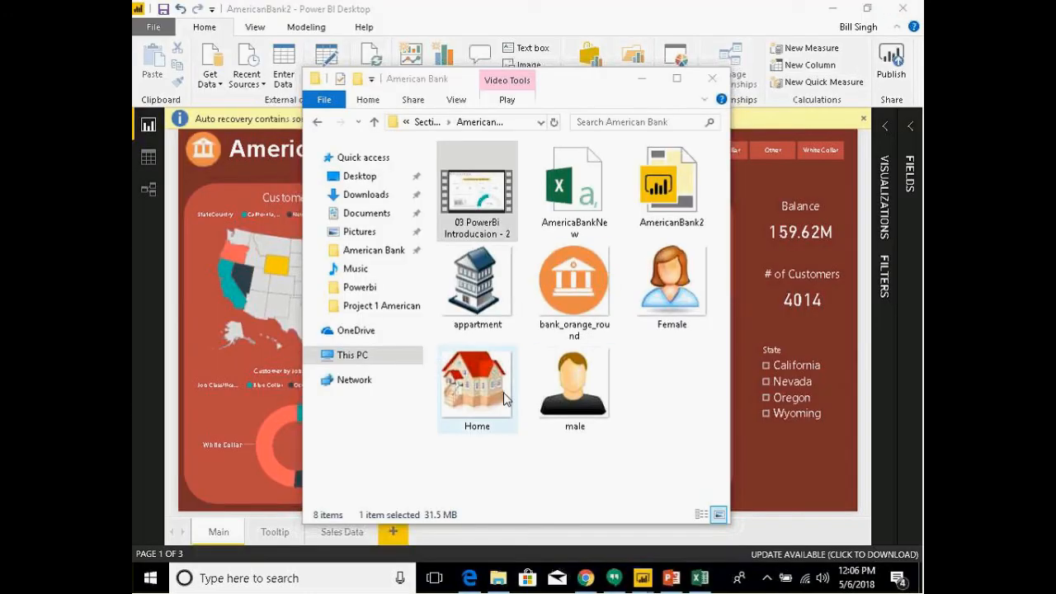
left_click(149, 388)
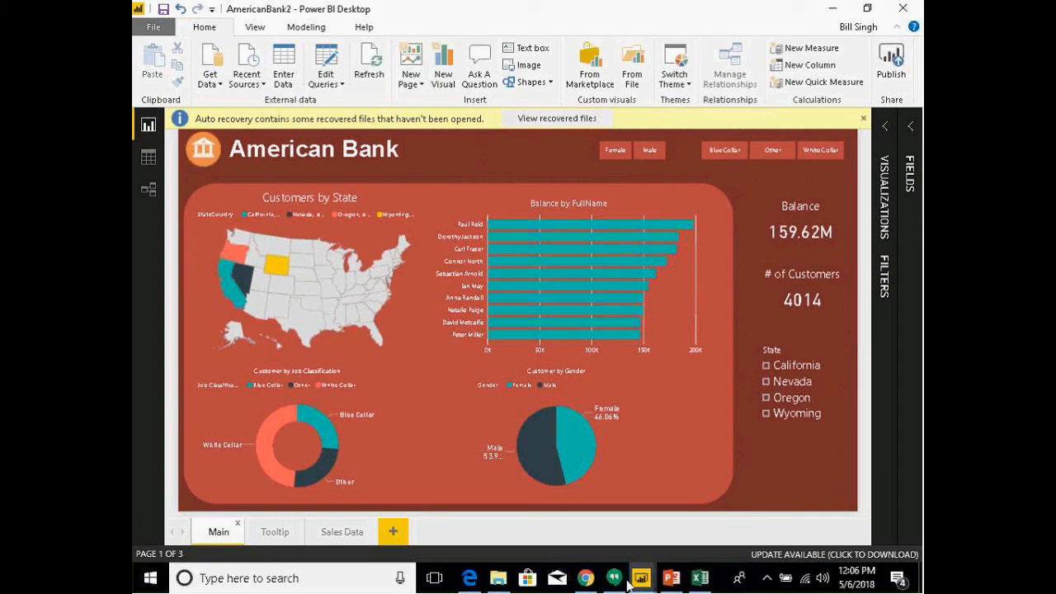
Step: Switch to Chrome and read the Sensdat article on the Common Data Service for Analytics down to its Tactical BI diagram
left_click(585, 578)
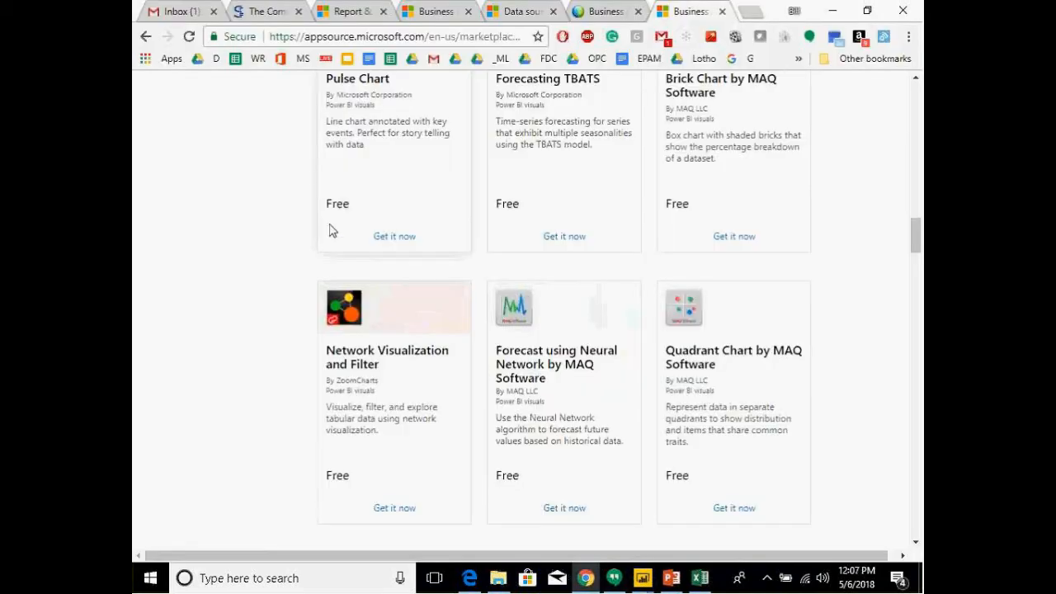
left_click(264, 11)
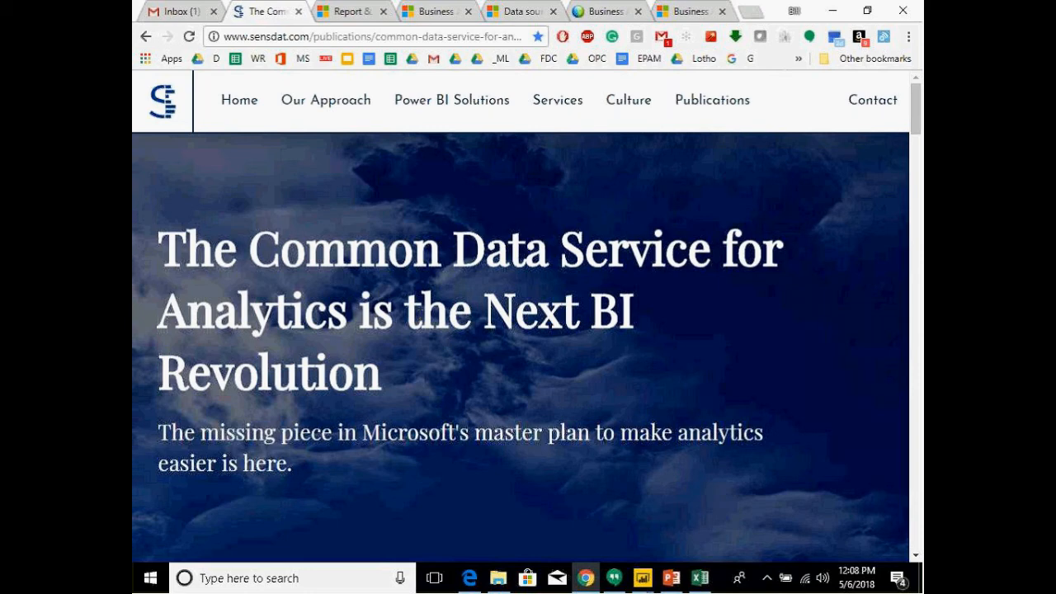
scroll(407, 407, "down", 4)
scroll(409, 413, "up", 4)
scroll(428, 387, "down", 5)
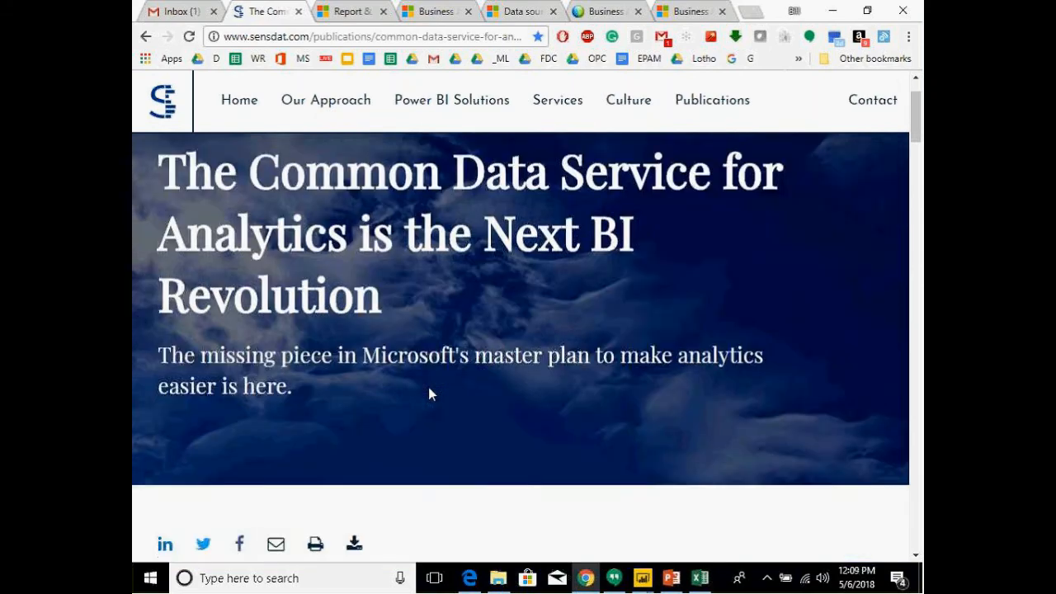
scroll(426, 400, "down", 1)
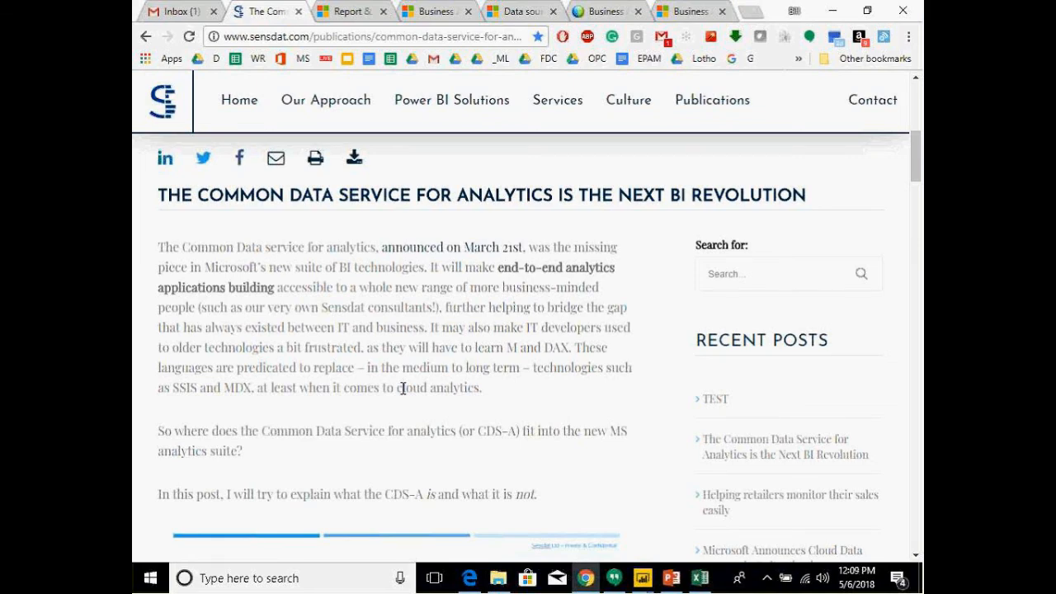
scroll(568, 383, "down", 4)
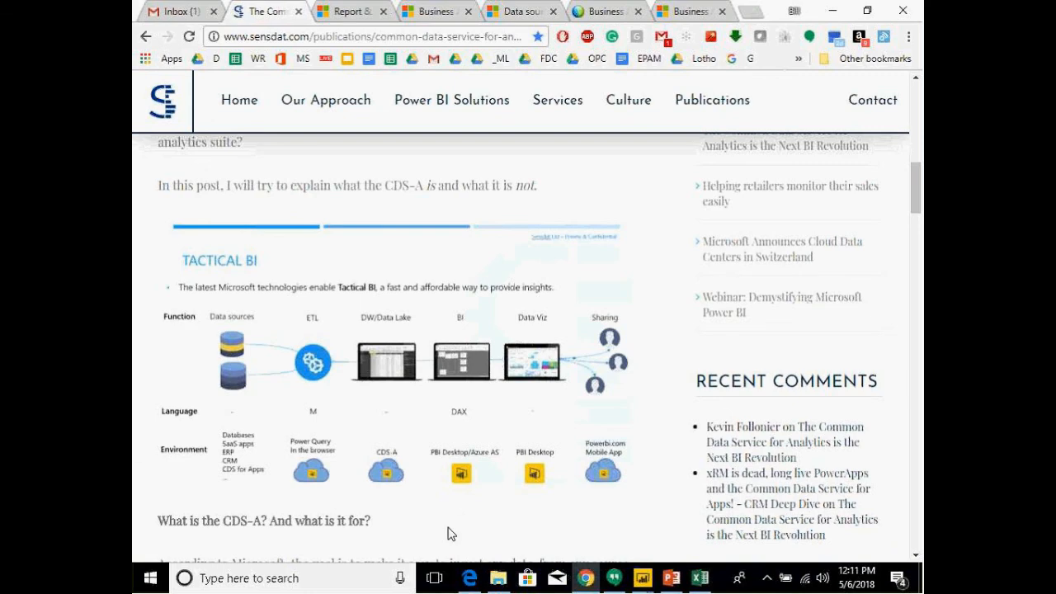
Step: Open the Gmail inbox and read the Power BI Team message about the Common Data Service for Analytics
left_click(183, 13)
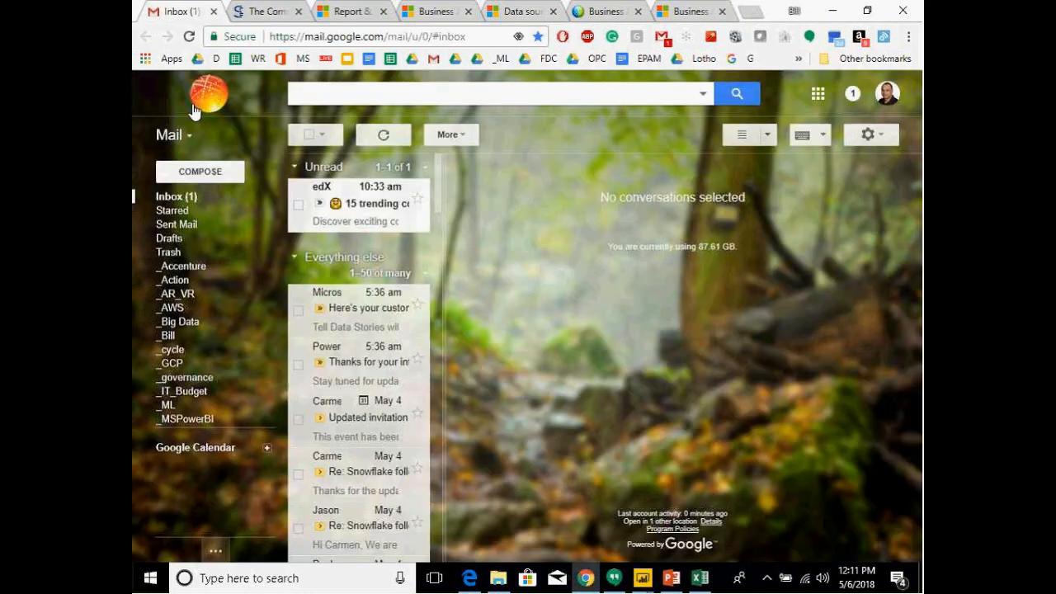
left_click(340, 309)
left_click(360, 360)
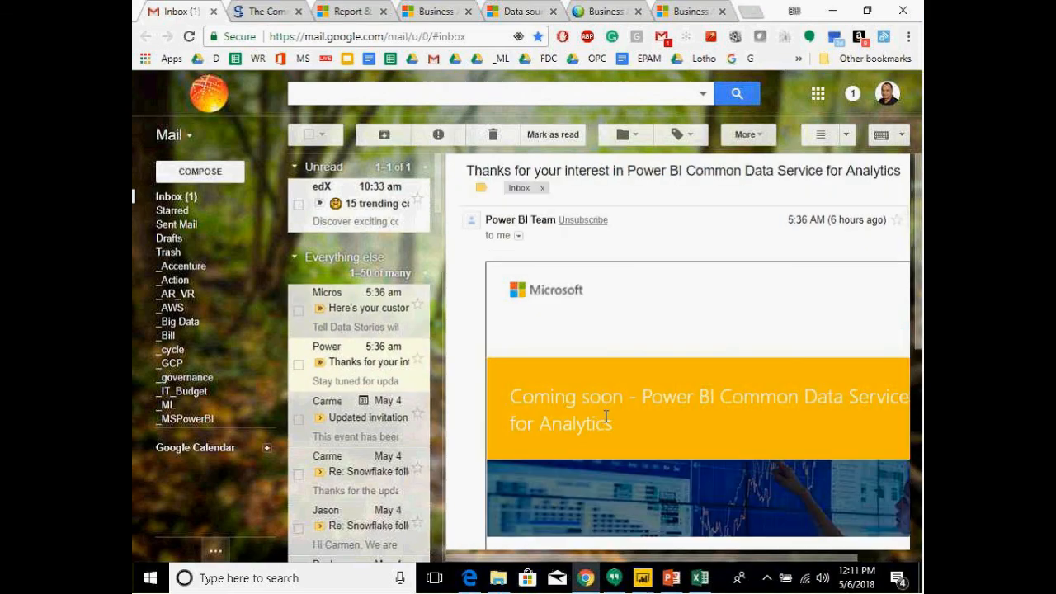
scroll(760, 364, "down", 1)
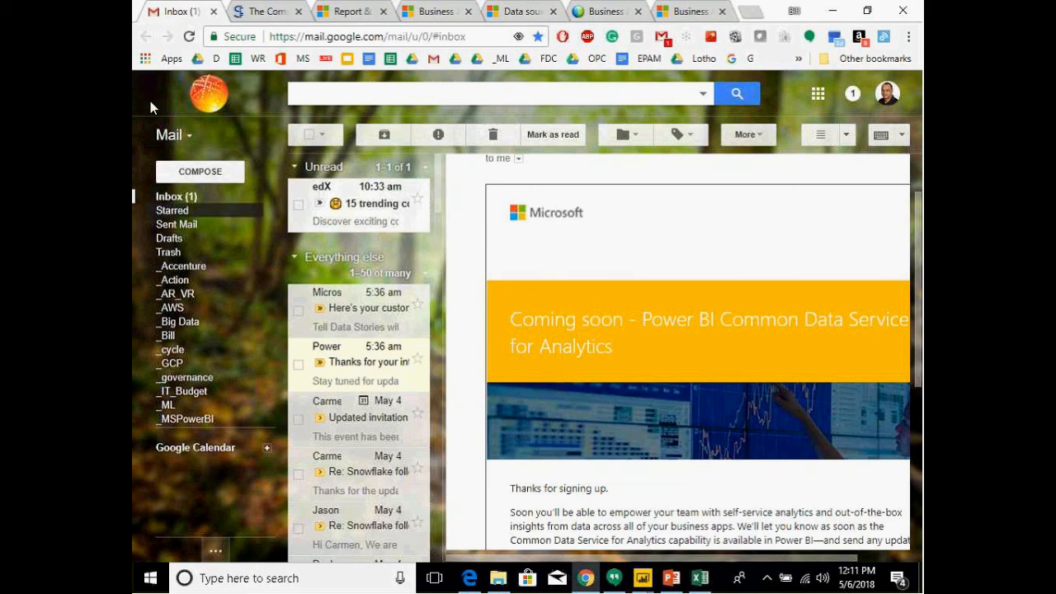
Step: Return to the Common Data Service article and review its CDS-A explanation, the Tactical BI diagram and the introduction
left_click(268, 13)
scroll(387, 217, "down", 2)
scroll(382, 228, "down", 2)
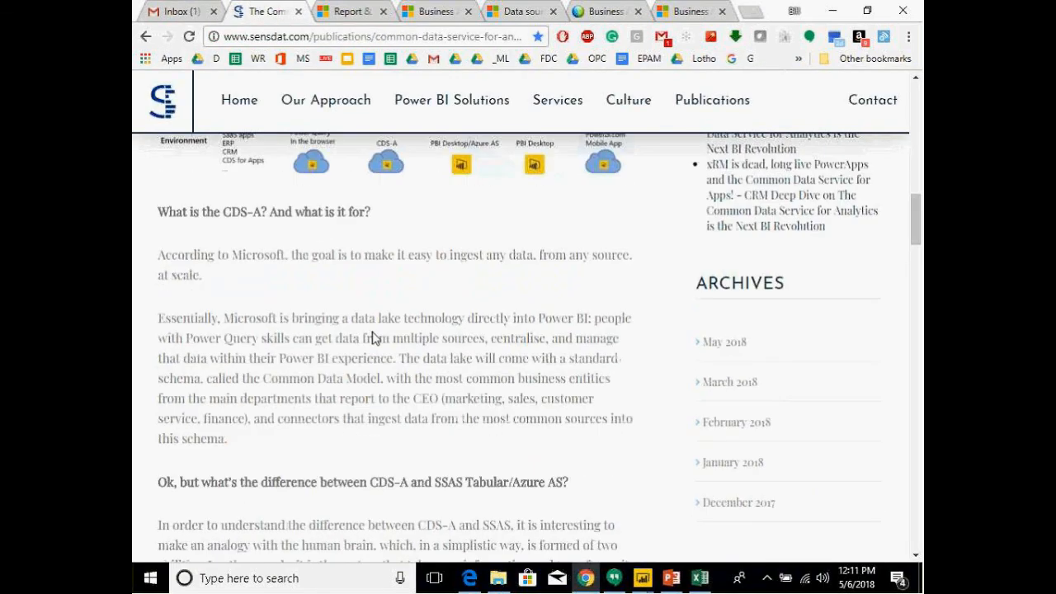
scroll(373, 339, "up", 1)
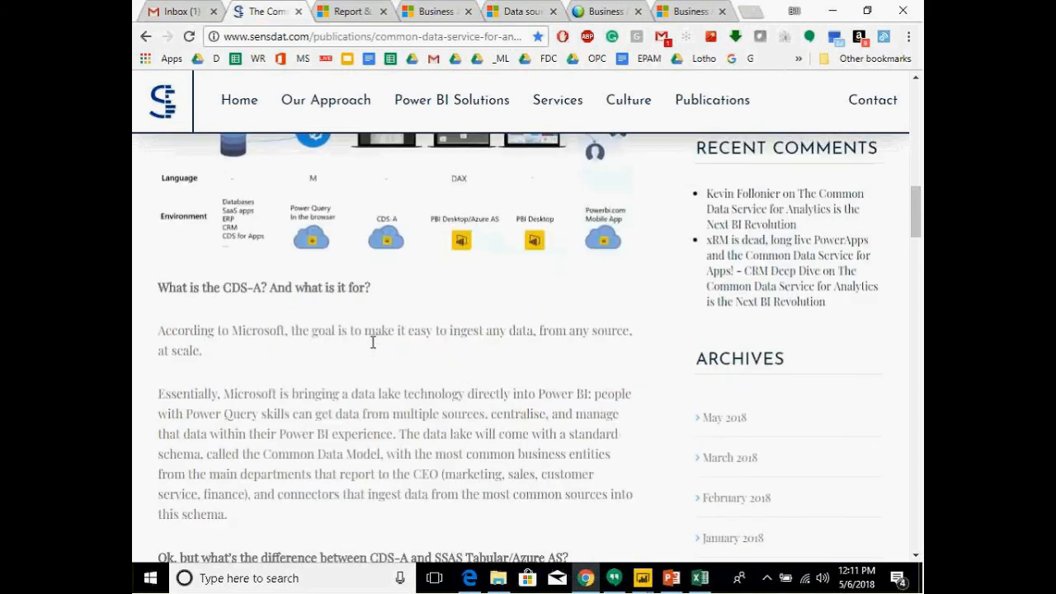
scroll(373, 342, "up", 3)
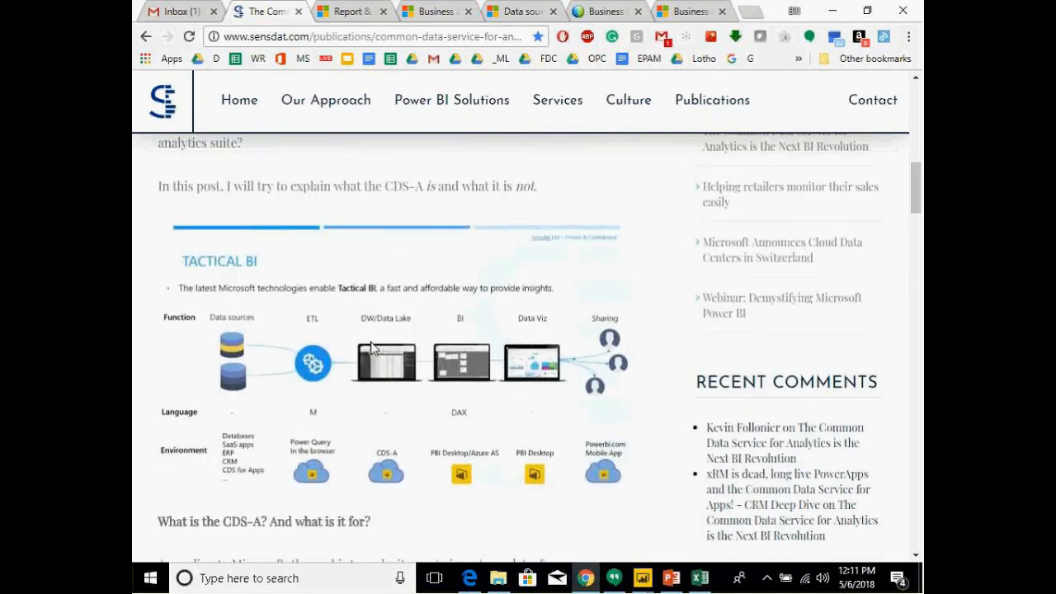
scroll(371, 348, "up", 3)
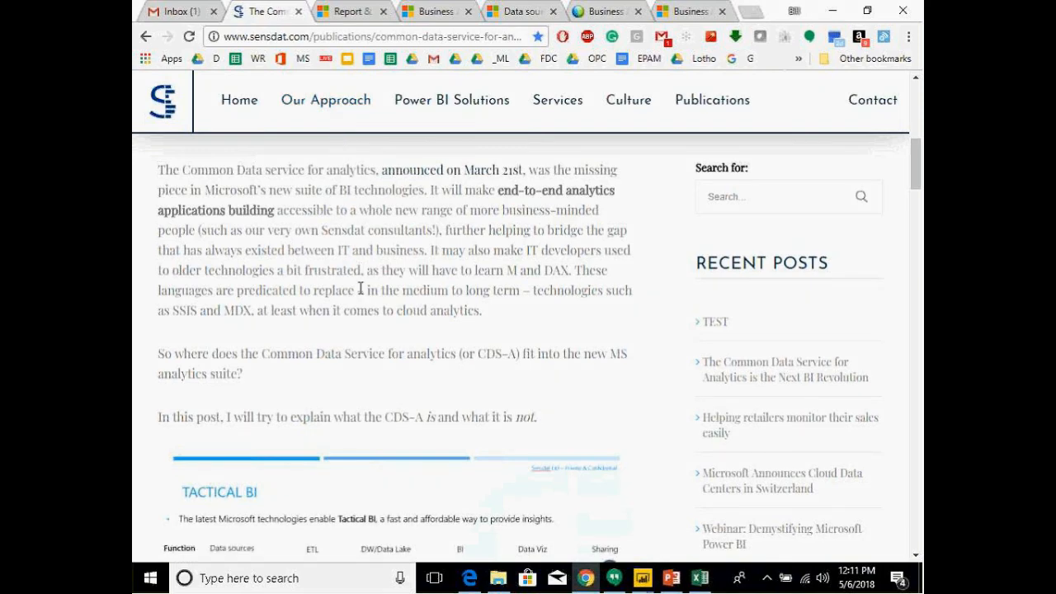
scroll(360, 290, "up", 2)
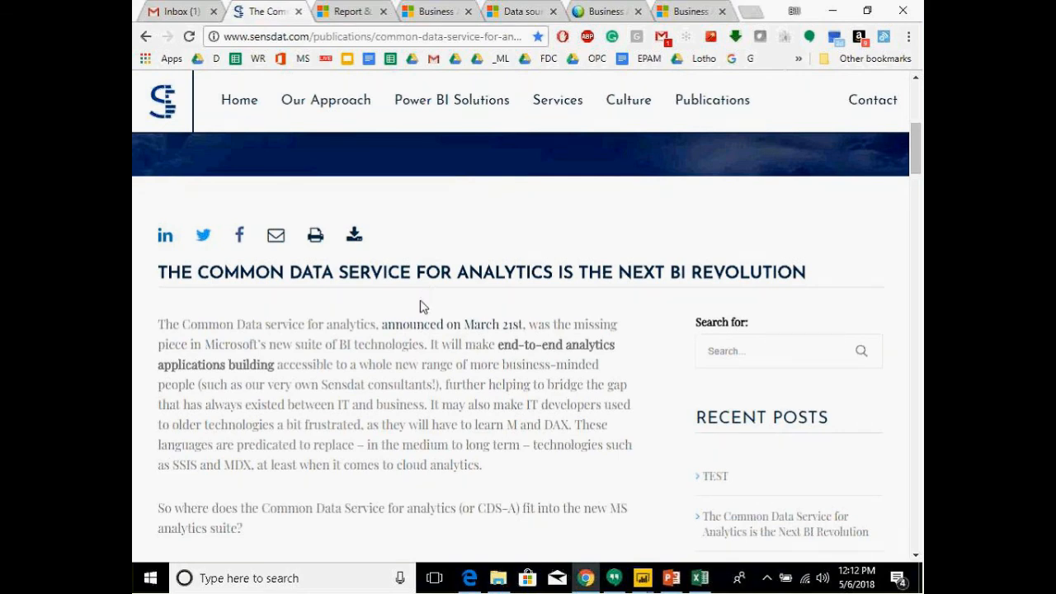
scroll(523, 419, "up", 3)
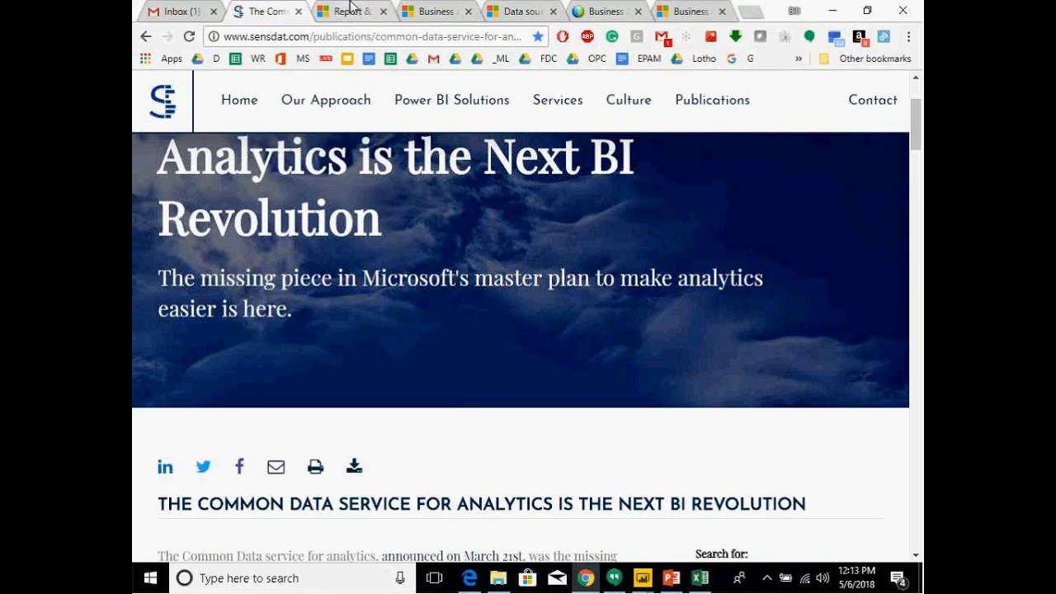
Step: Switch to the AppSource page and load powerbi.com in its place
left_click(429, 11)
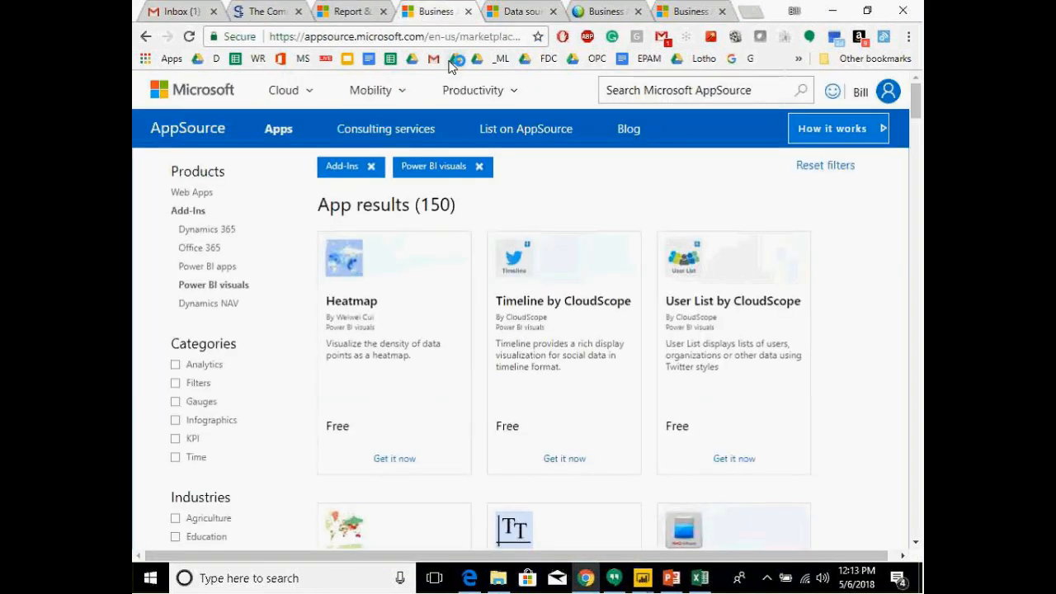
left_click(450, 38)
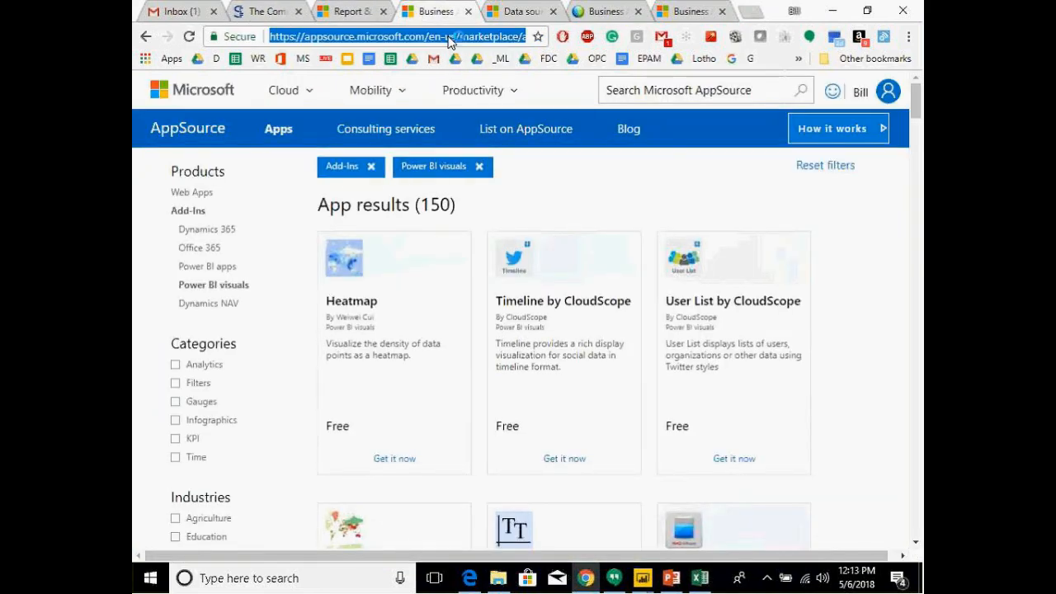
type("powerbi.com")
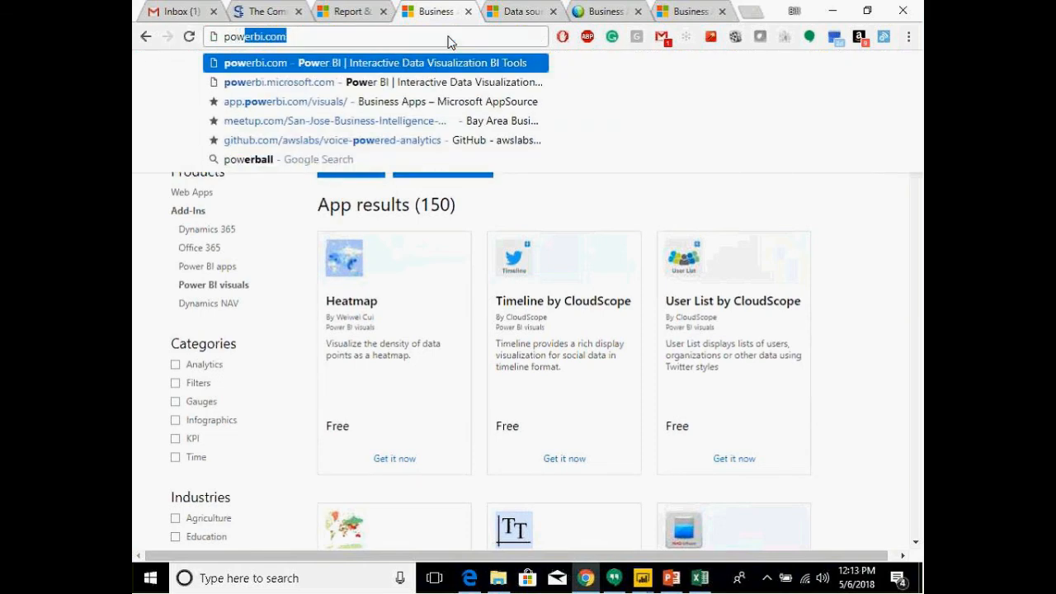
key("Return")
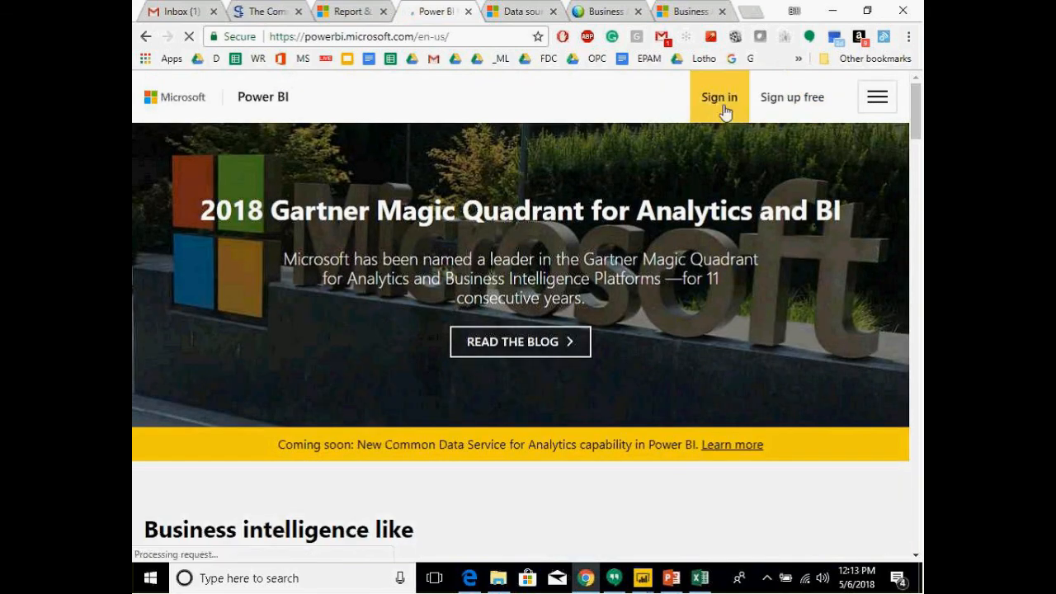
Step: Sign in to the Power BI service with the saved organizational account and choose to stay signed in
left_click(724, 104)
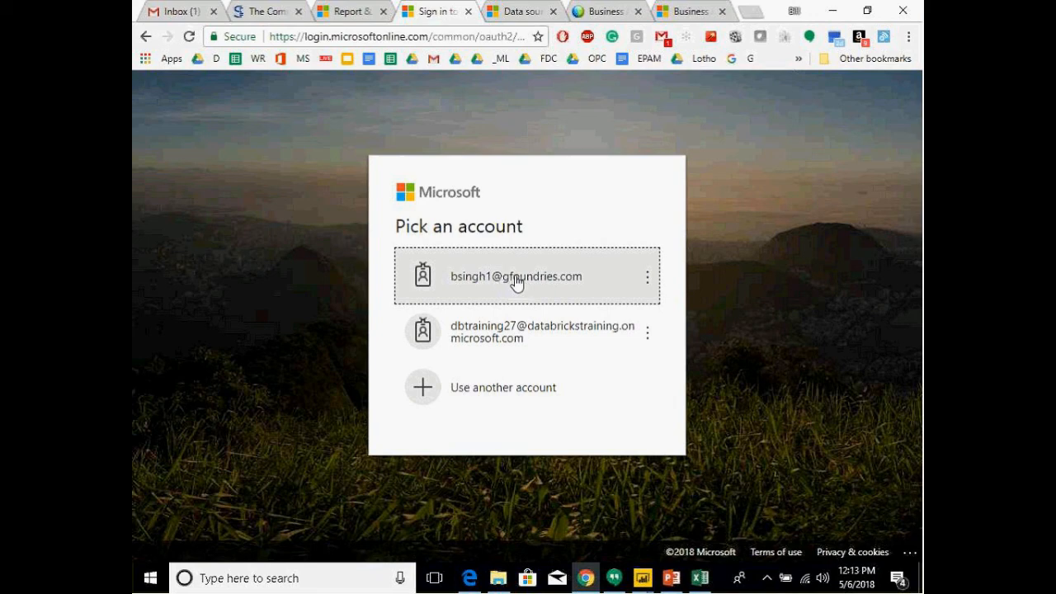
left_click(516, 281)
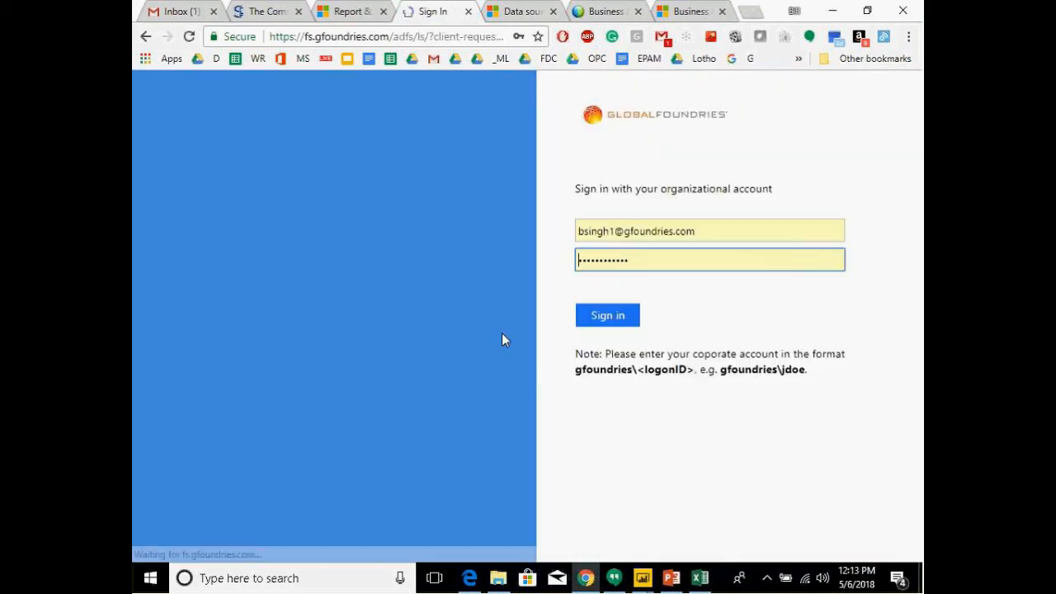
left_click(617, 320)
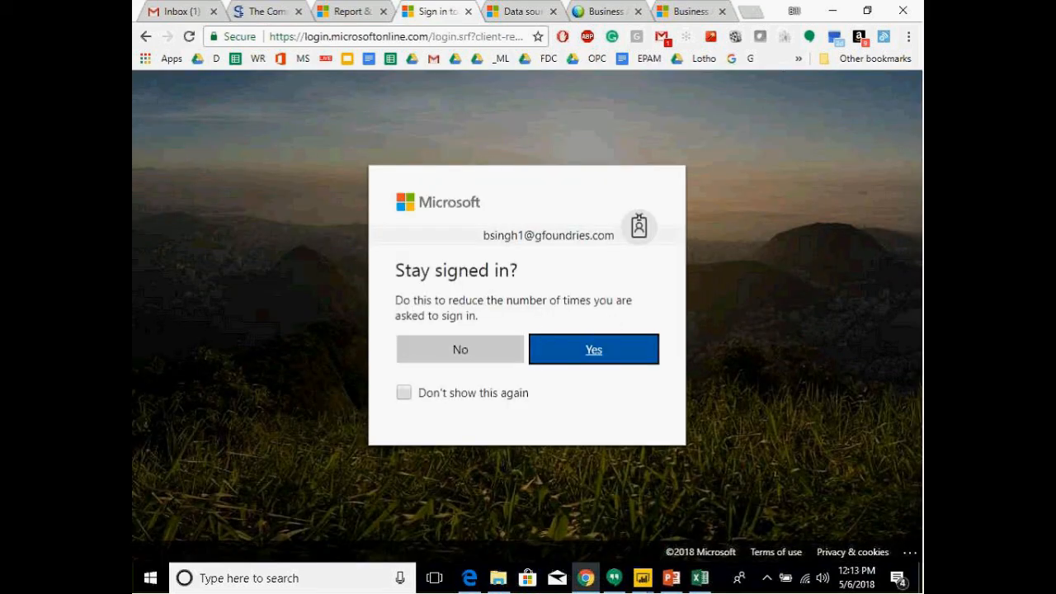
left_click(579, 354)
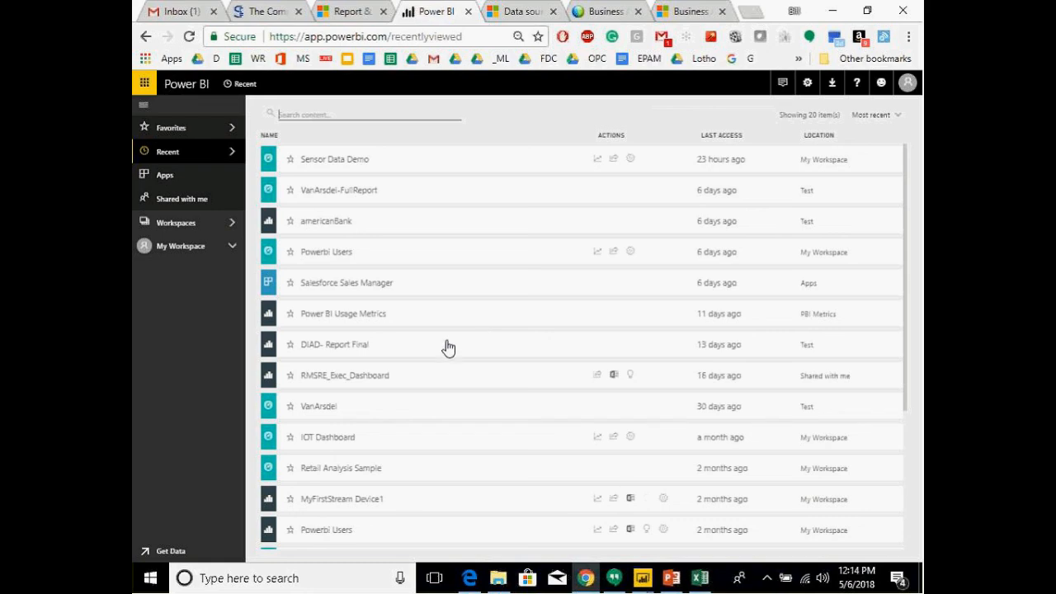
Step: Look through the recently viewed Power BI content and open the Test app workspace
scroll(393, 380, "down", 2)
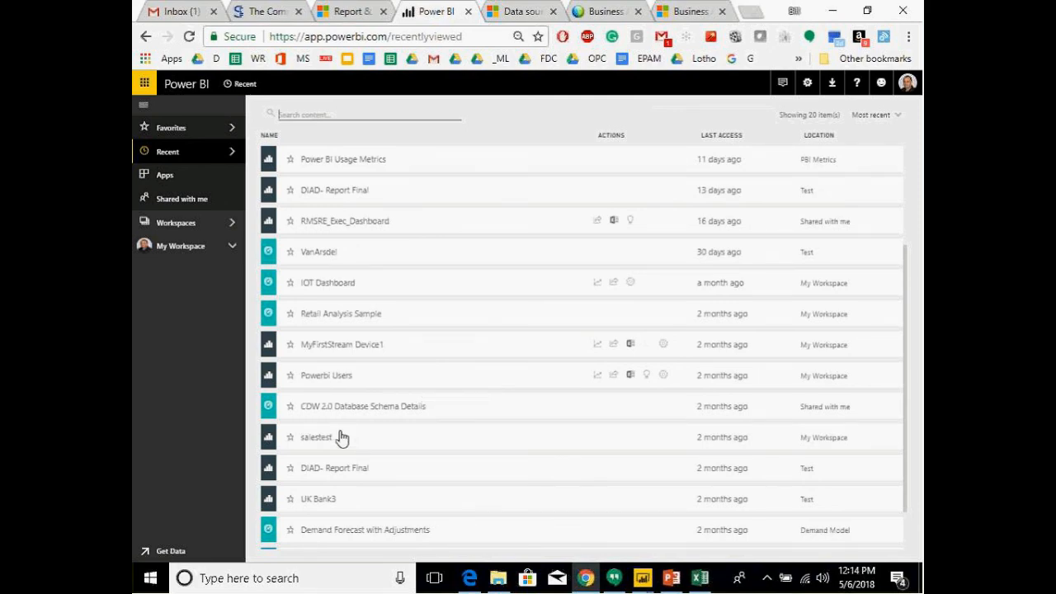
scroll(334, 425, "down", 1)
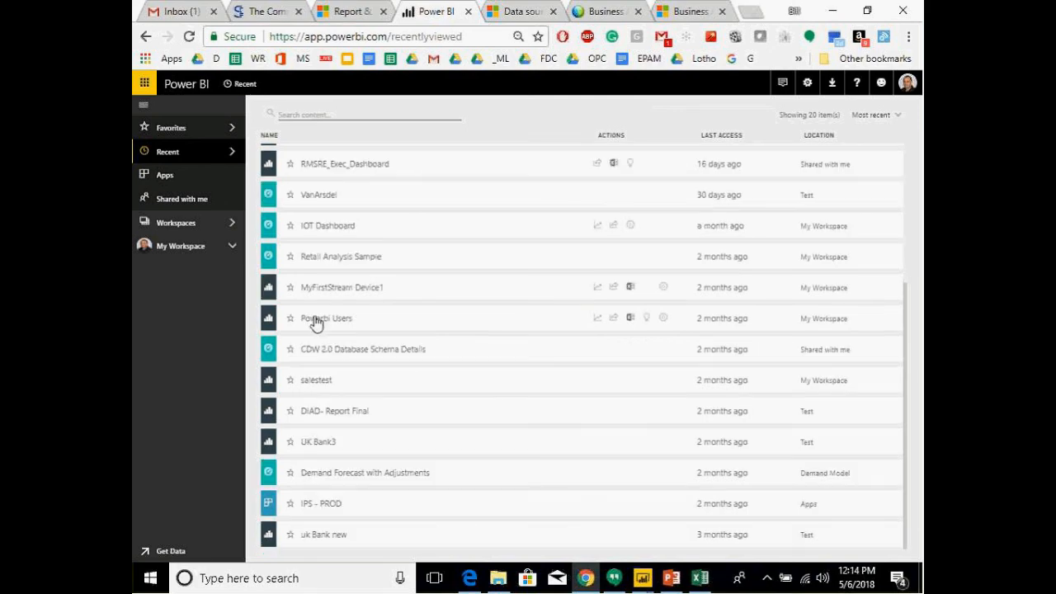
left_click(234, 224)
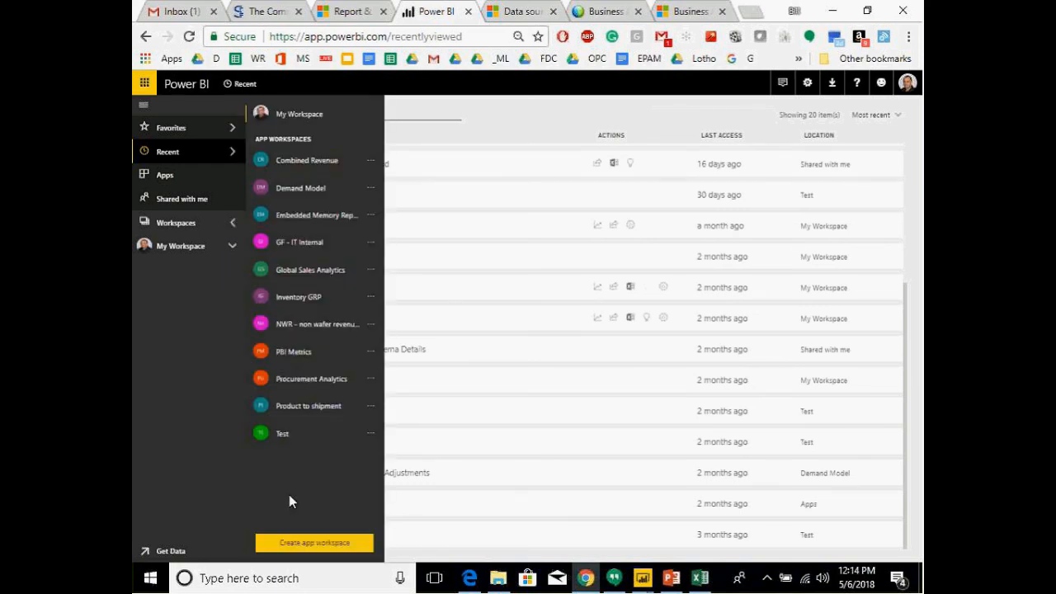
left_click(279, 430)
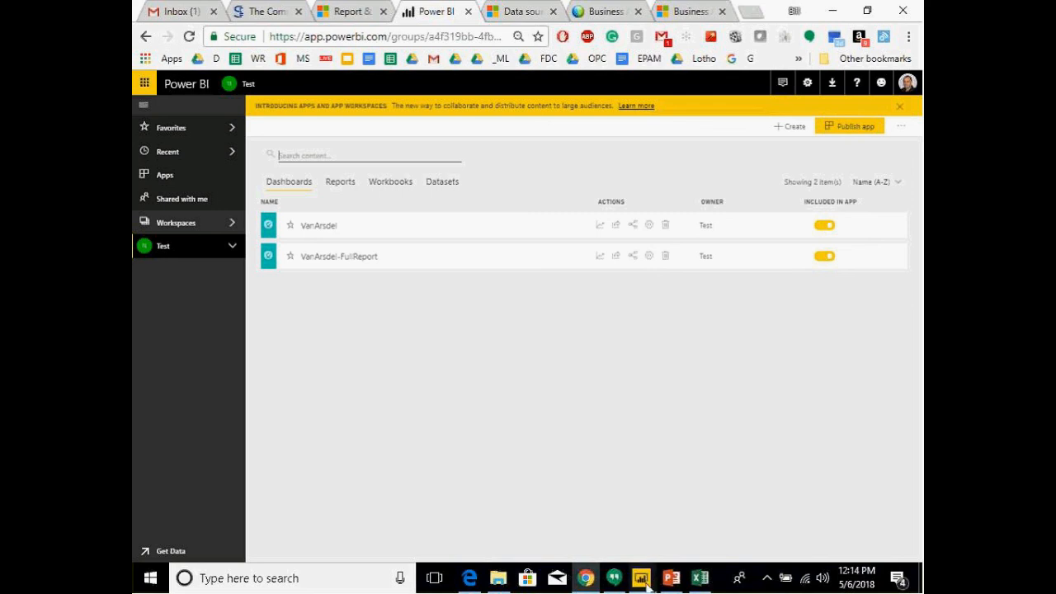
Step: Open the VanArsdel dashboard, inspect its sharing options, and close them without sharing
left_click(316, 227)
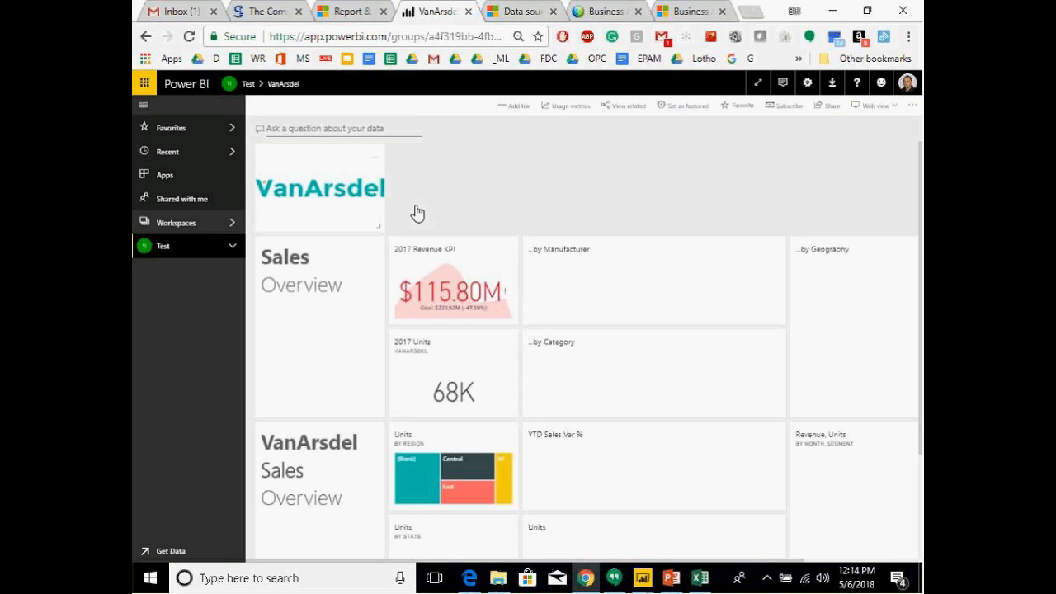
left_click(829, 111)
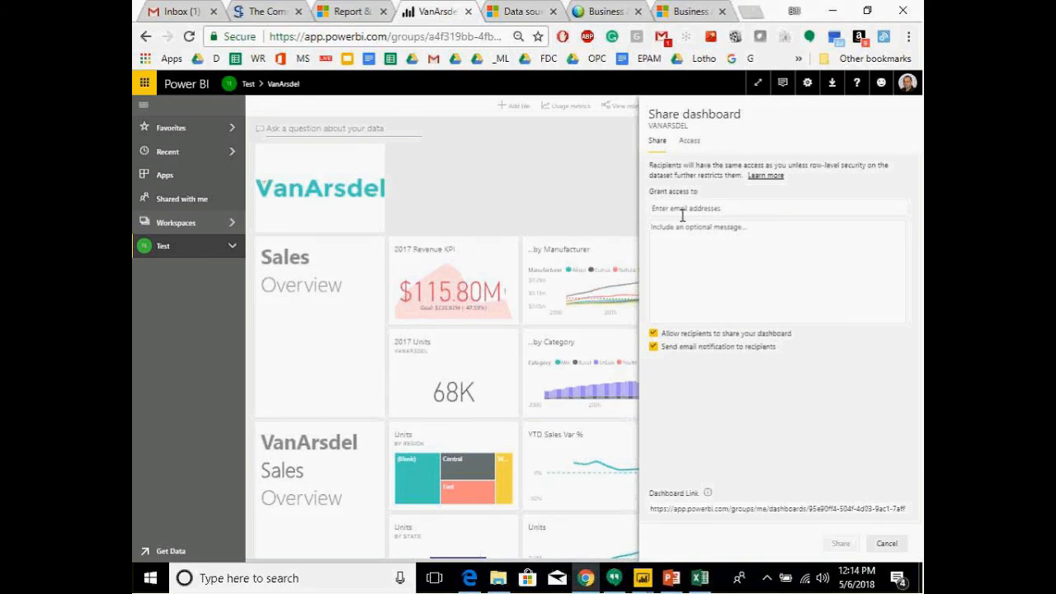
left_click(506, 188)
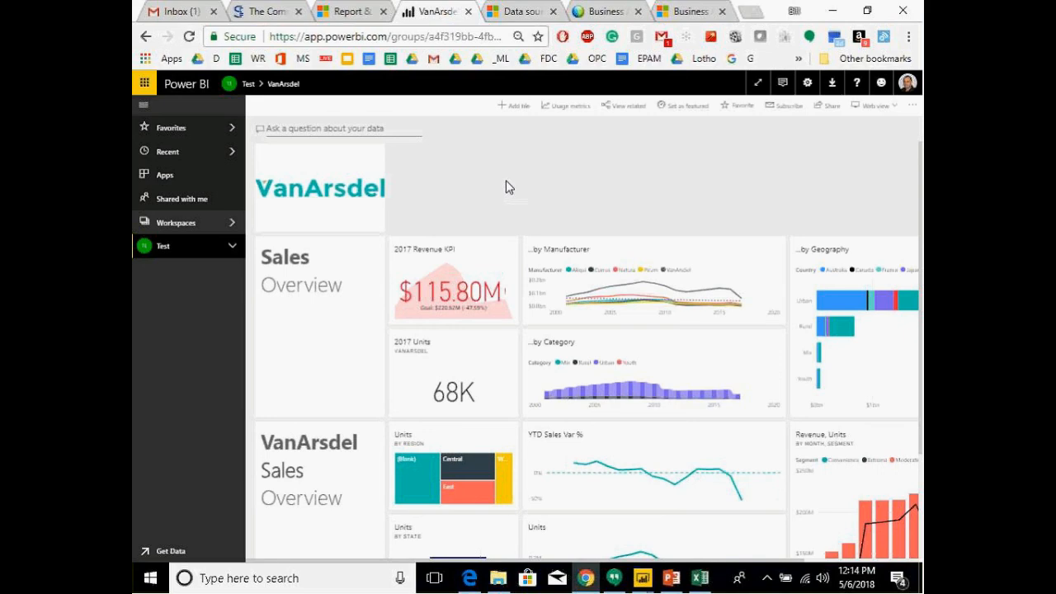
Step: Review the list of app workspaces and return to the dashboards in the Test workspace
left_click(217, 230)
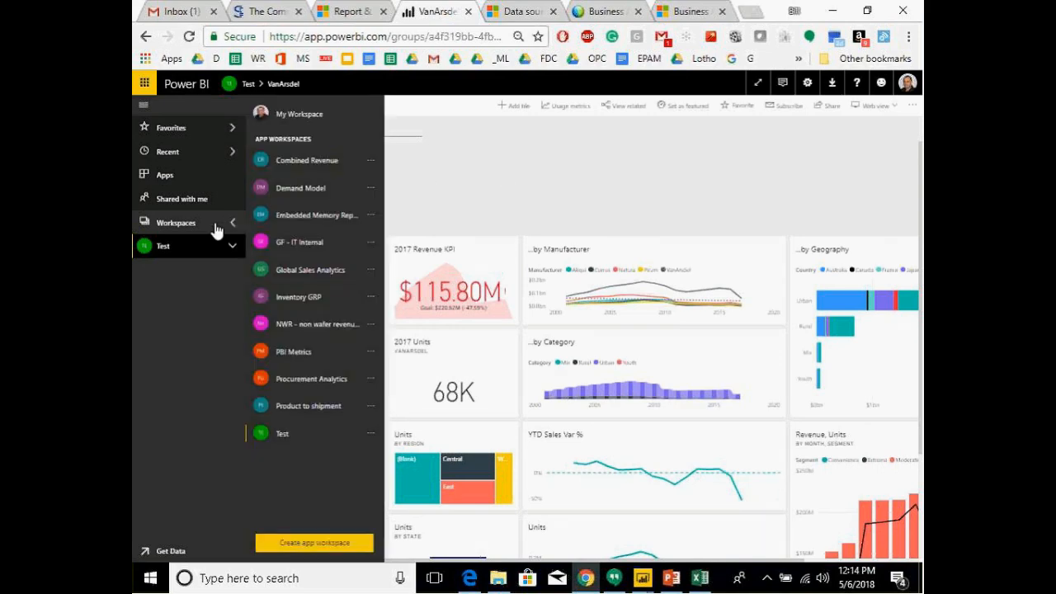
left_click(248, 86)
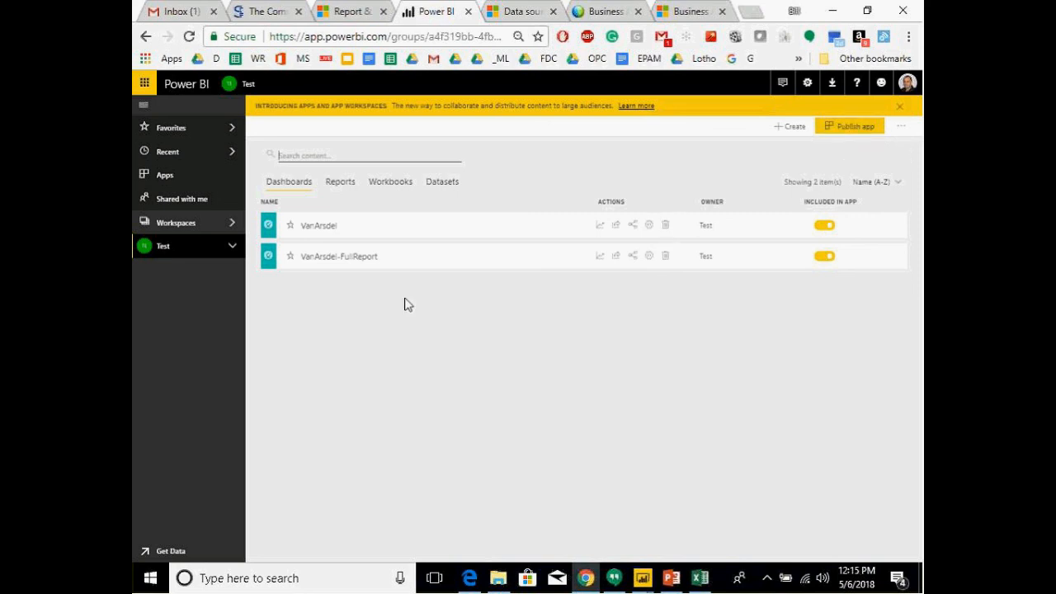
left_click(207, 230)
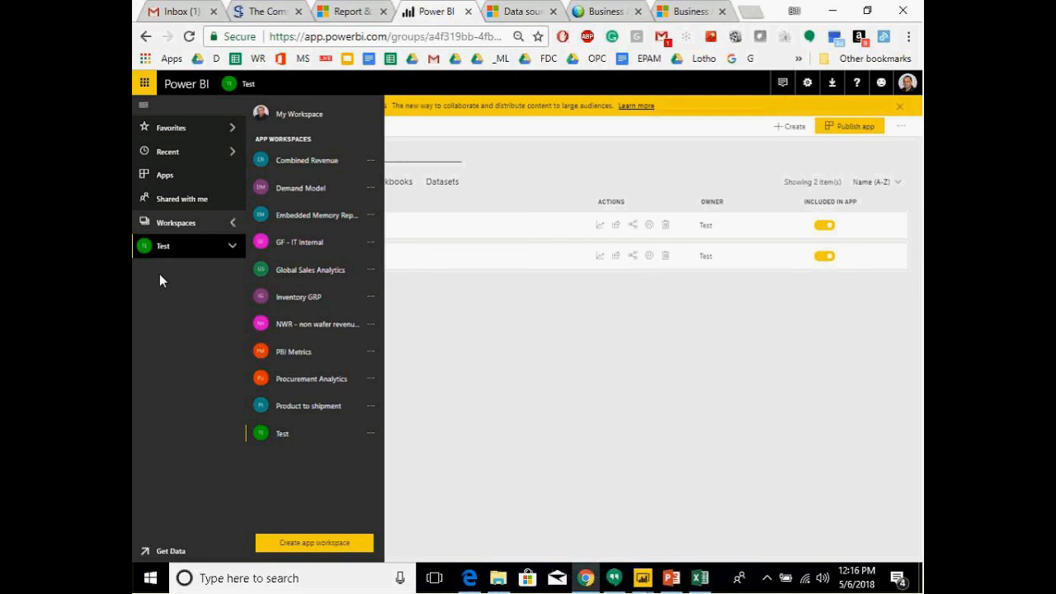
left_click(495, 319)
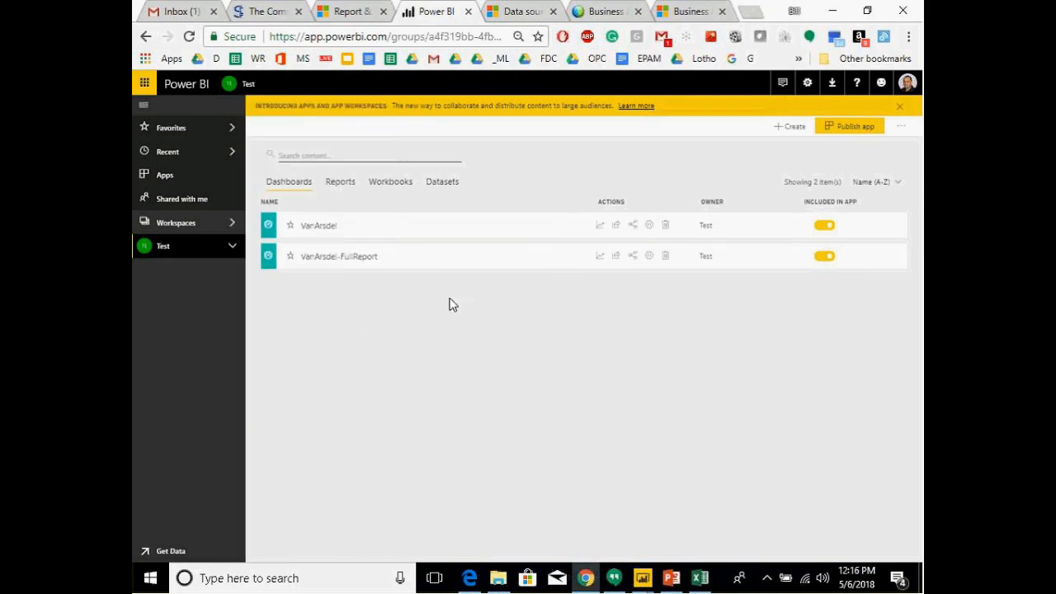
Step: View the installed apps and open the AppSource gallery of service apps through Get Data
left_click(189, 178)
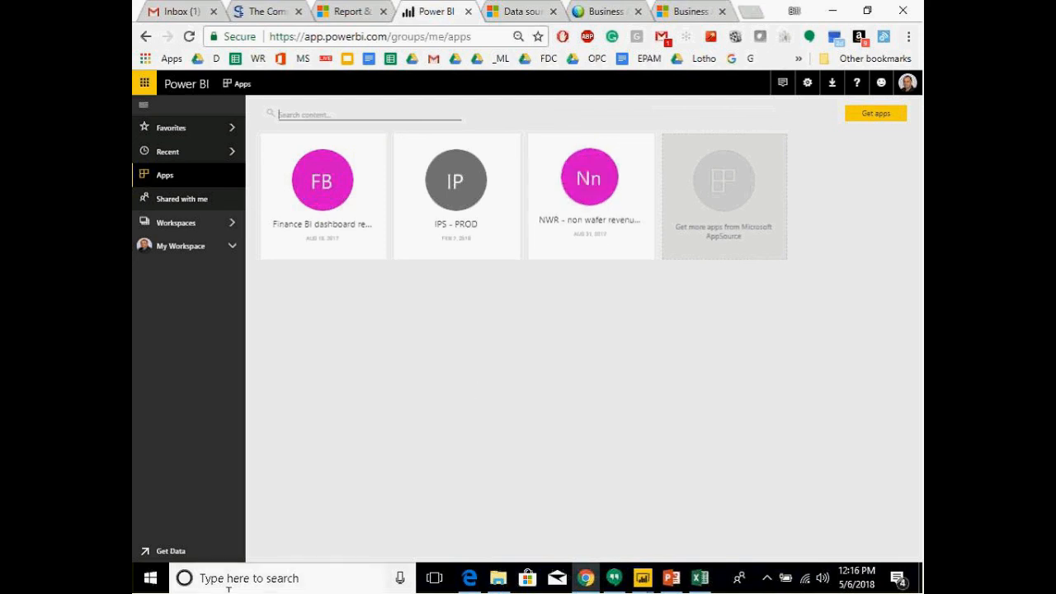
left_click(161, 558)
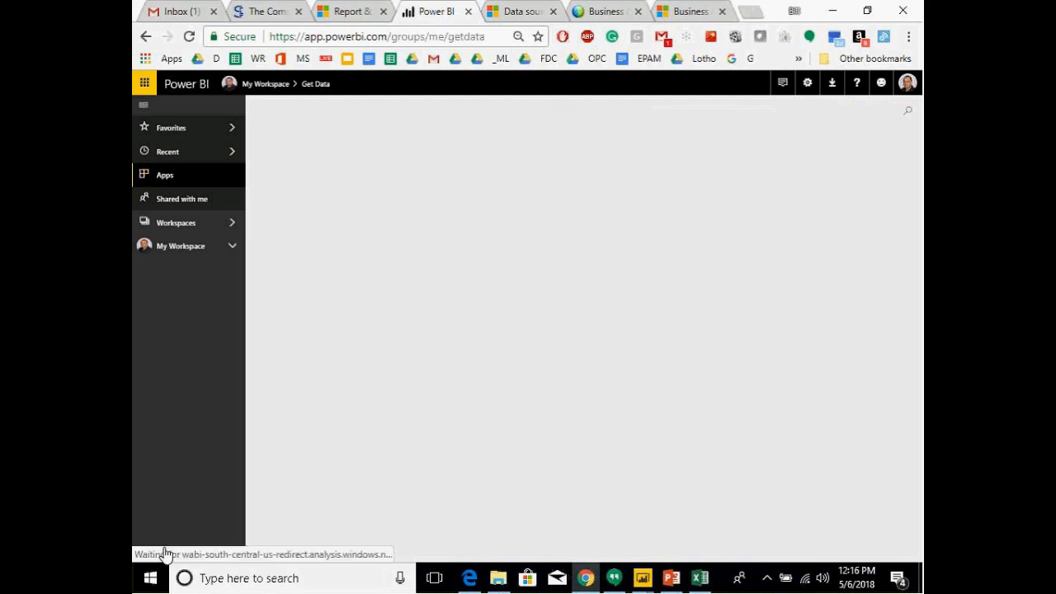
left_click(485, 353)
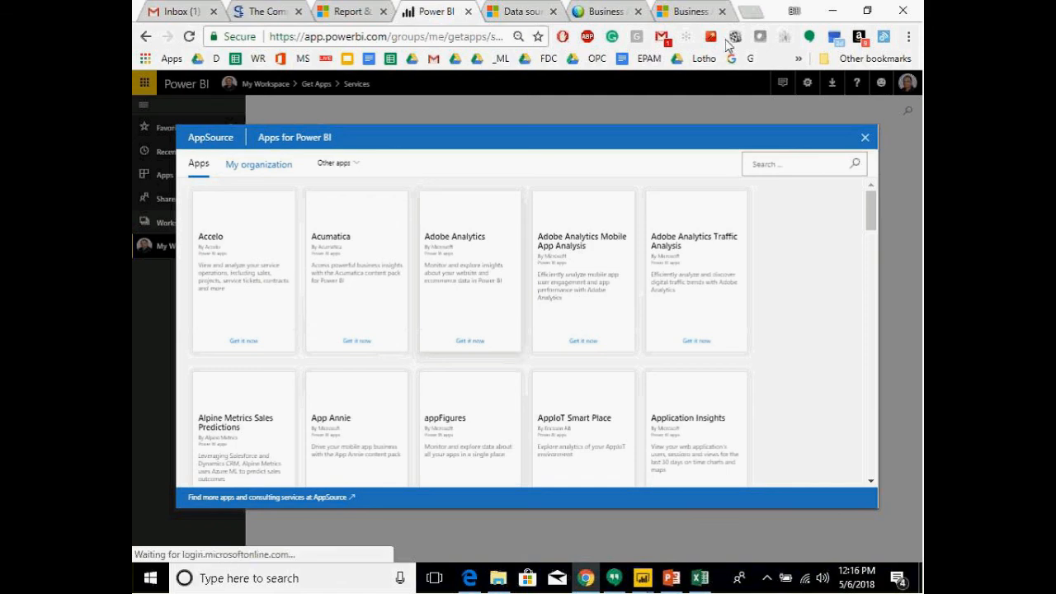
Step: Search the Apps for Power BI gallery for "salesf"
left_click(807, 171)
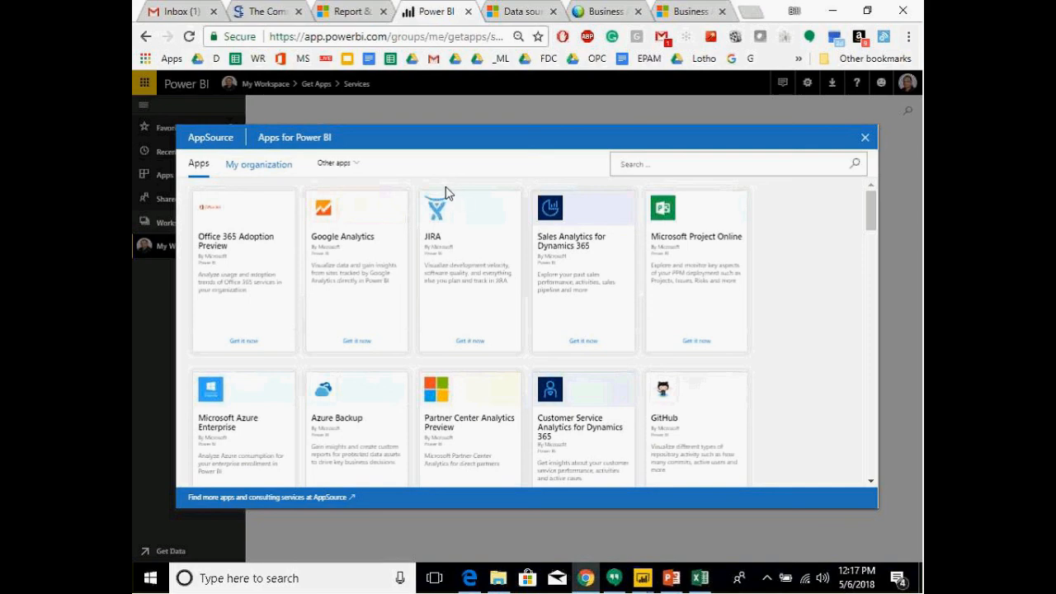
type("sales")
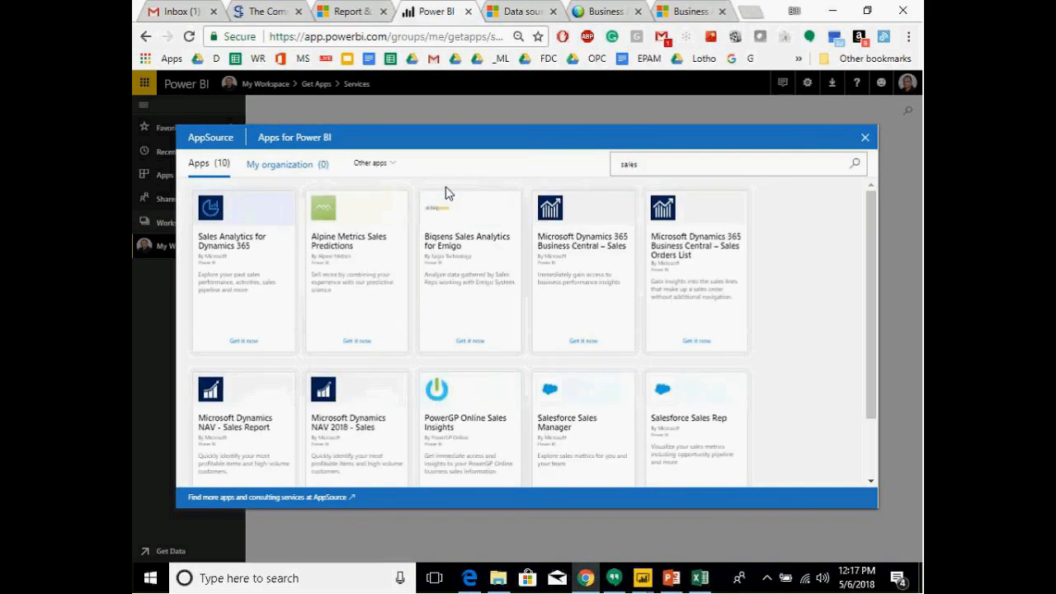
type("f")
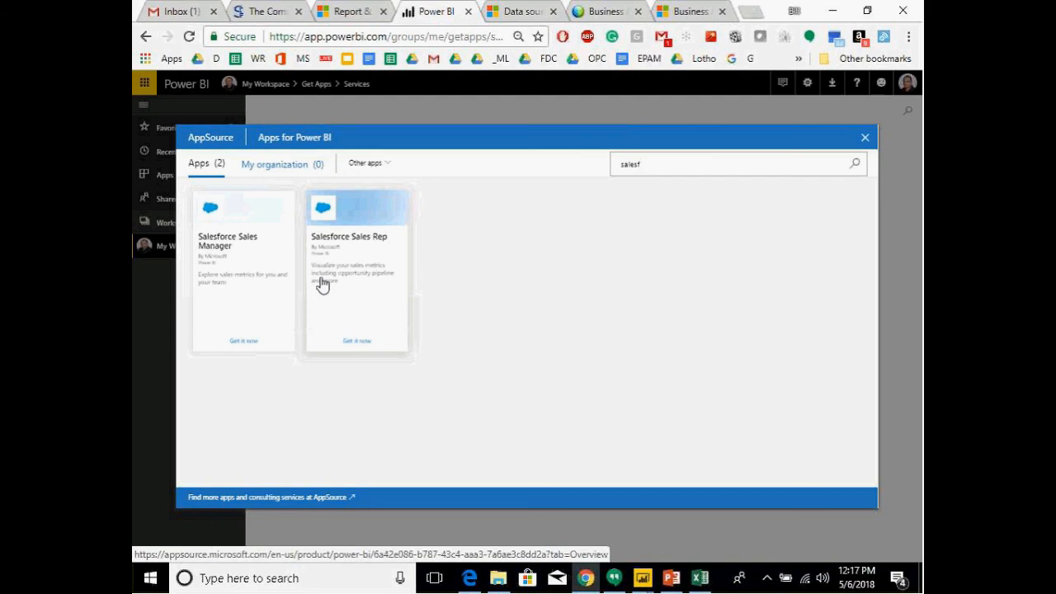
Step: Read the Salesforce Sales Manager overview, install the app, and refresh the Apps page
left_click(217, 248)
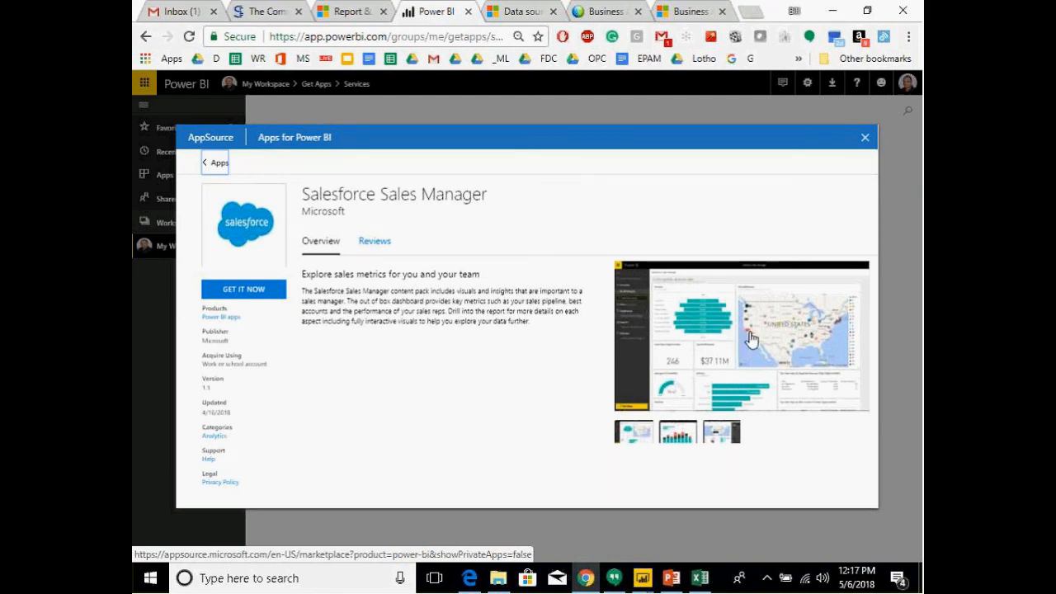
left_click(241, 291)
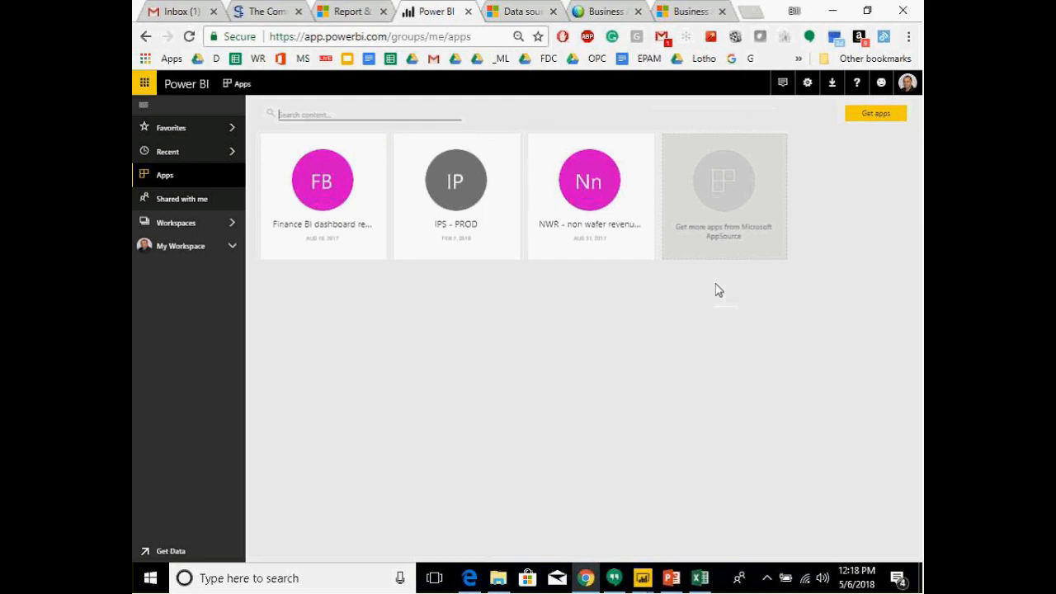
left_click(879, 115)
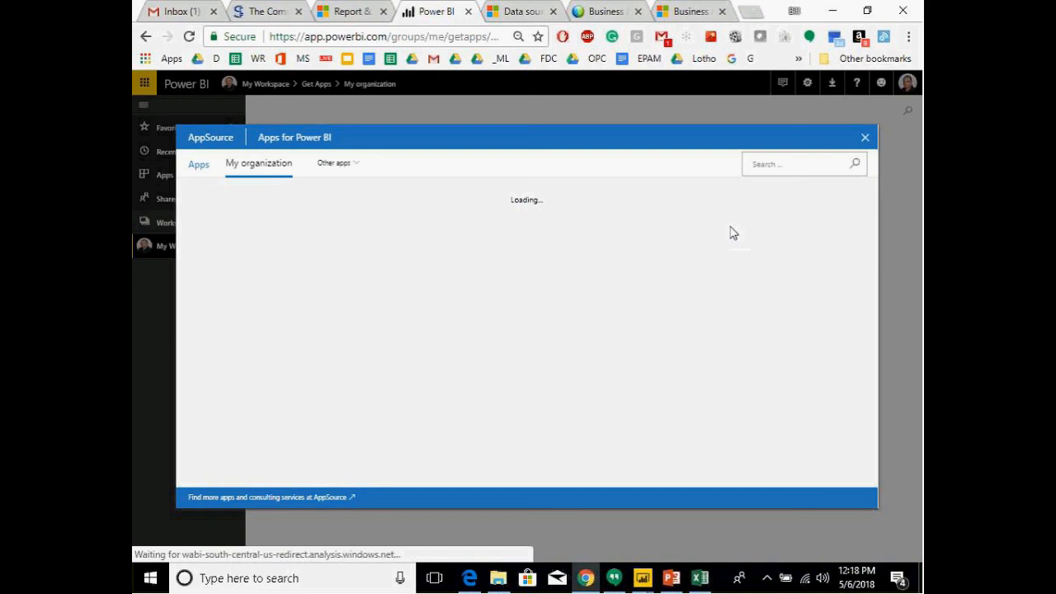
left_click(864, 140)
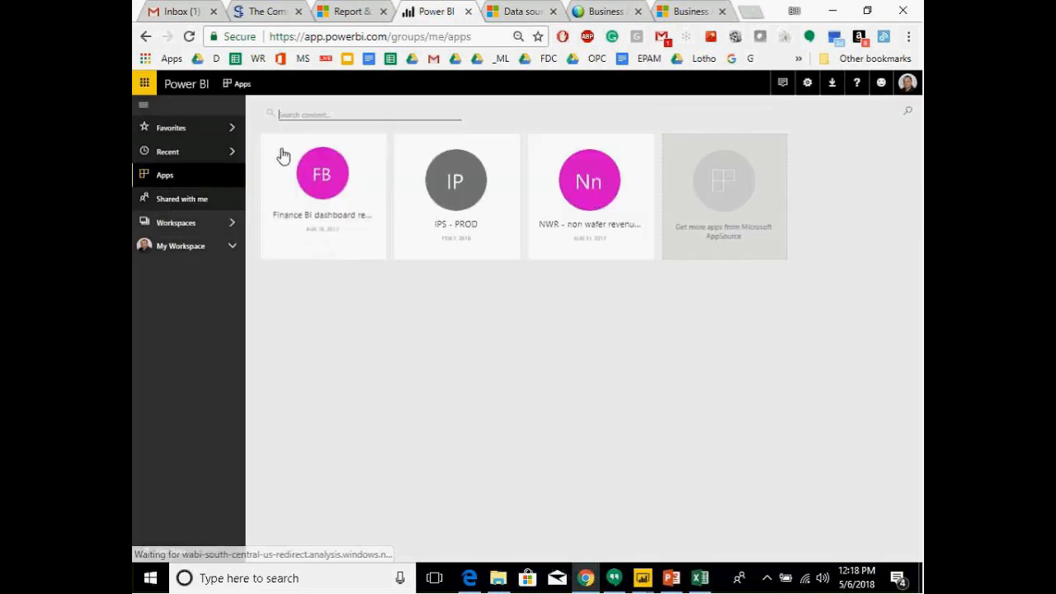
left_click(189, 36)
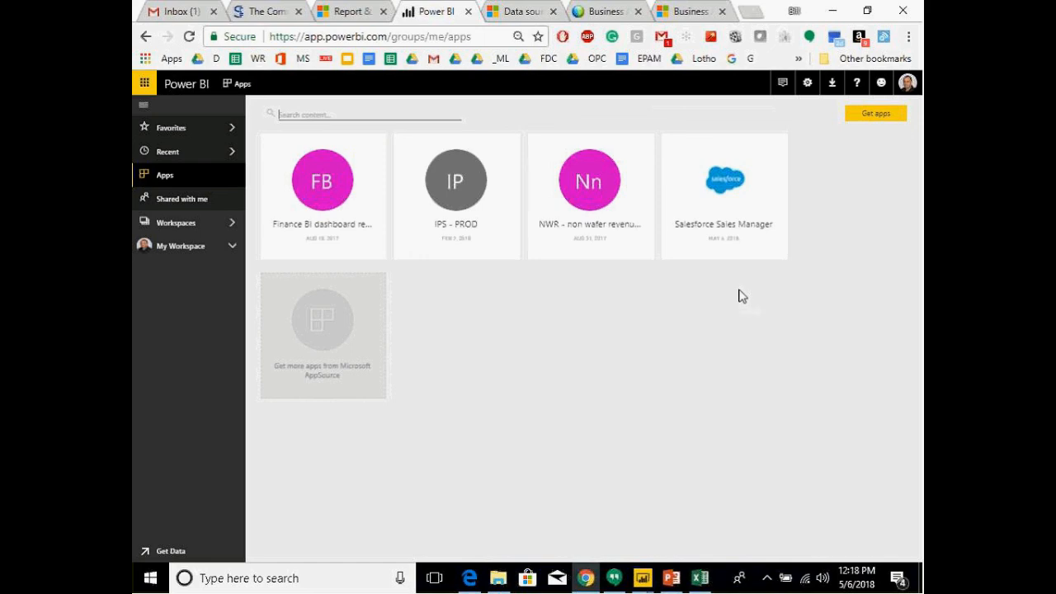
Step: View the Salesforce Sales Manager dashboard and the Powerbi Users dashboard in My Workspace
left_click(725, 219)
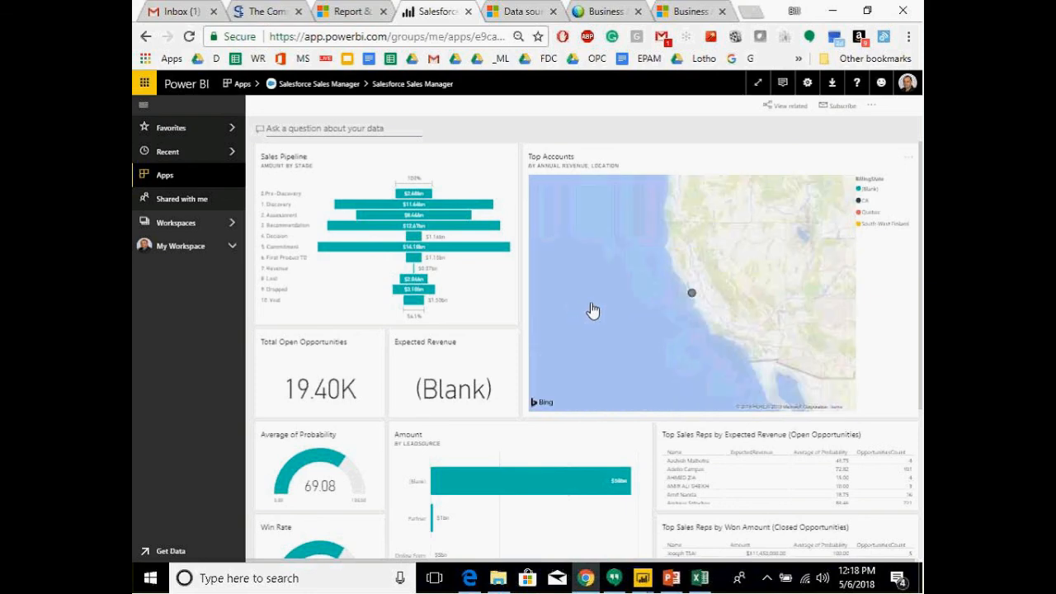
left_click(230, 246)
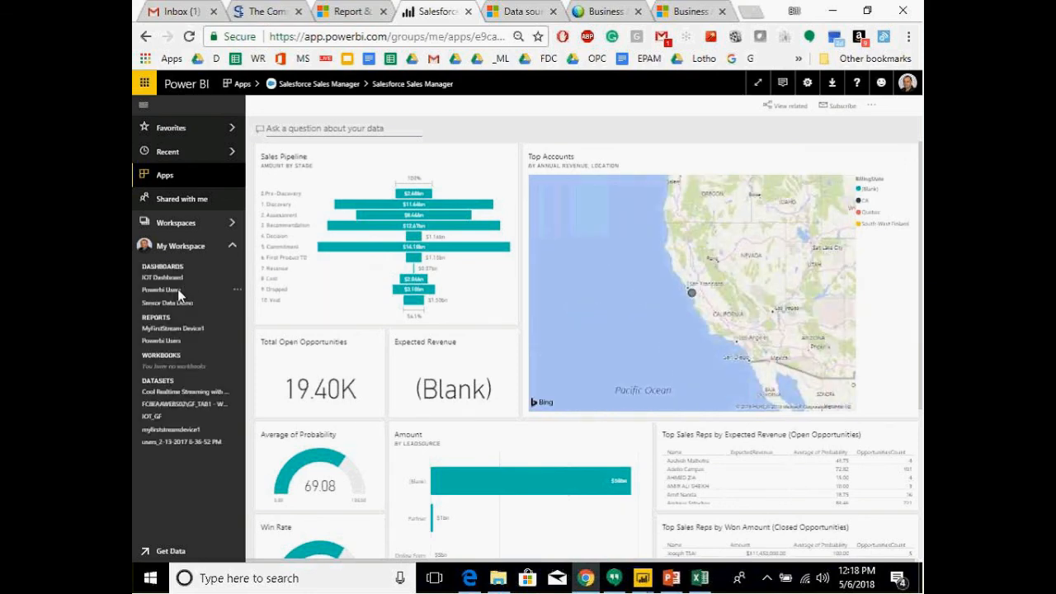
left_click(174, 290)
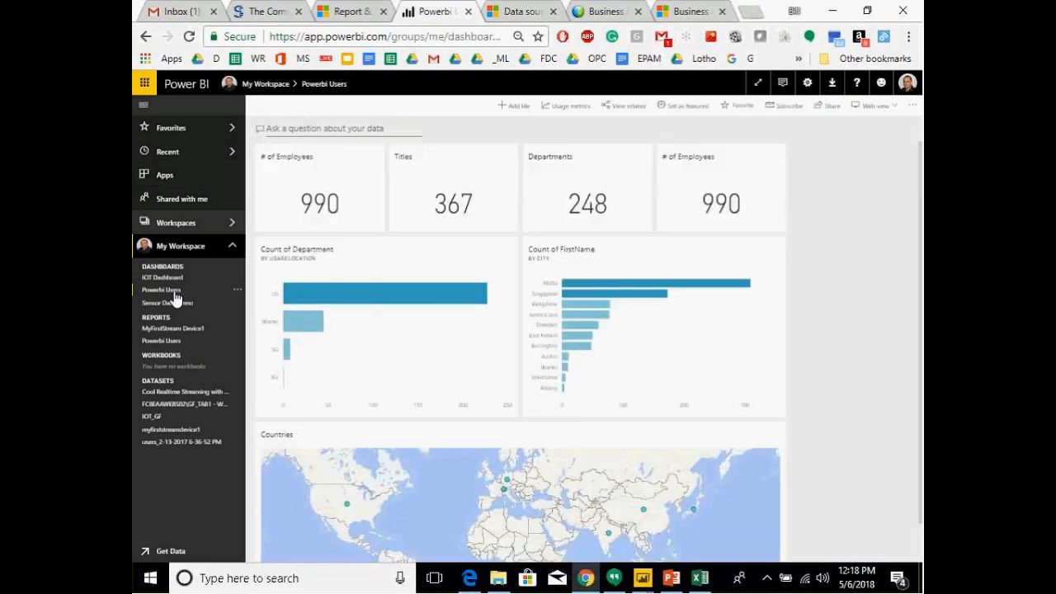